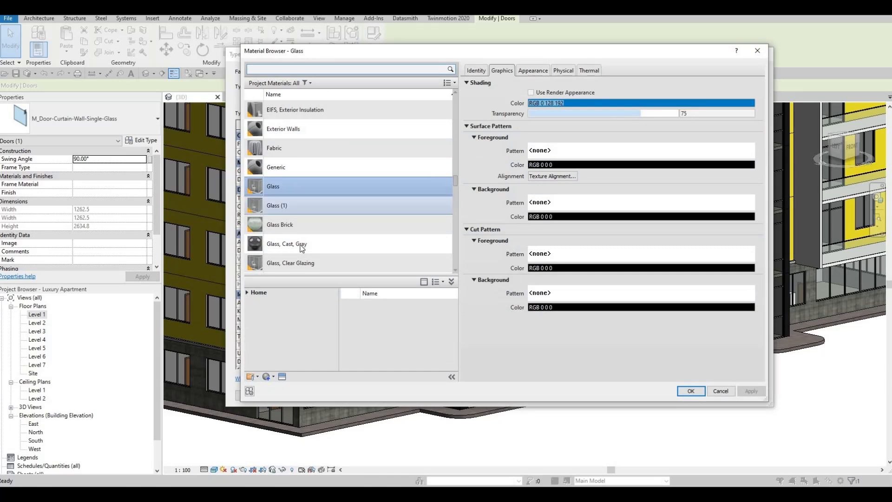
- Set the glazing of door type M_Door-Curtain-Wall-Single-Glass 2 to Glass, Cast, Gray and clear the selection
left_click(321, 244)
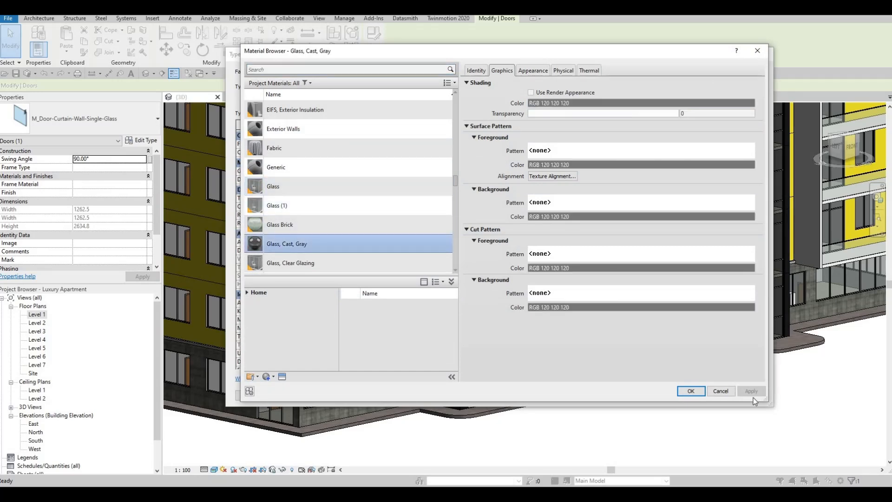
left_click(687, 391)
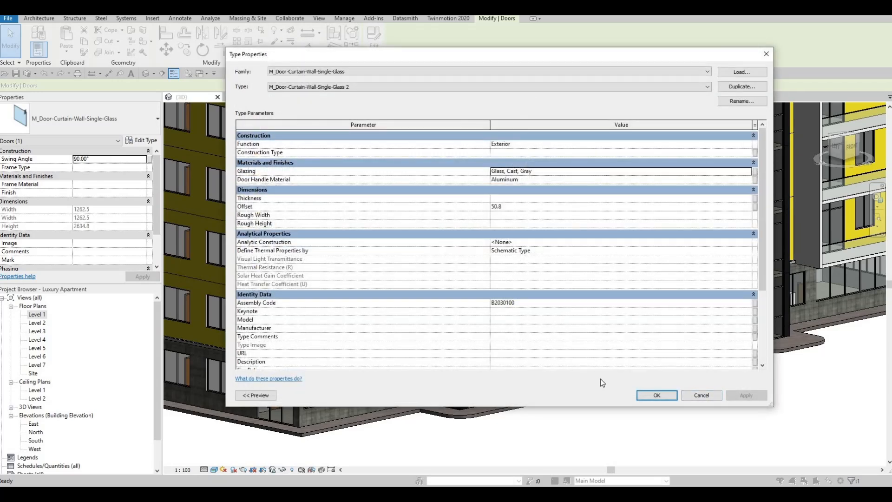
key("Return")
key("Escape")
key("Escape")
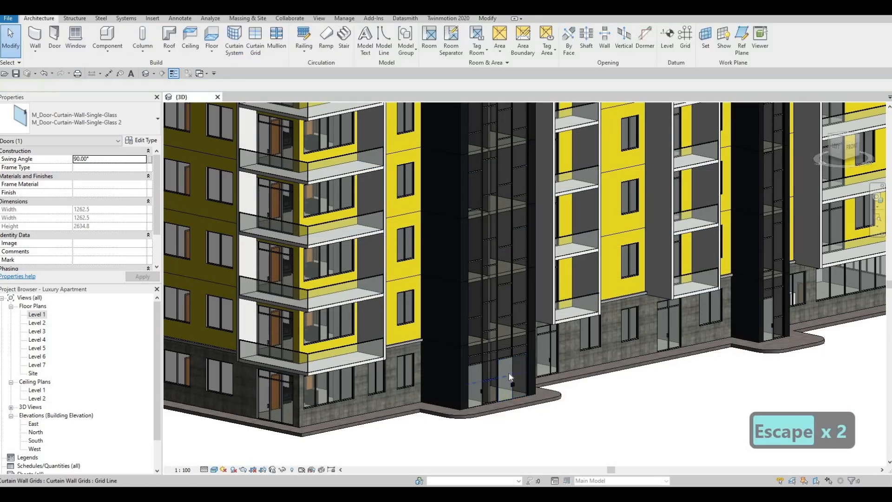
- Change the right-hand glass door of the nearer dark tower's entrance to M_Door-Curtain-Wall-Single-Glass 2
key("Tab")
left_click(509, 372)
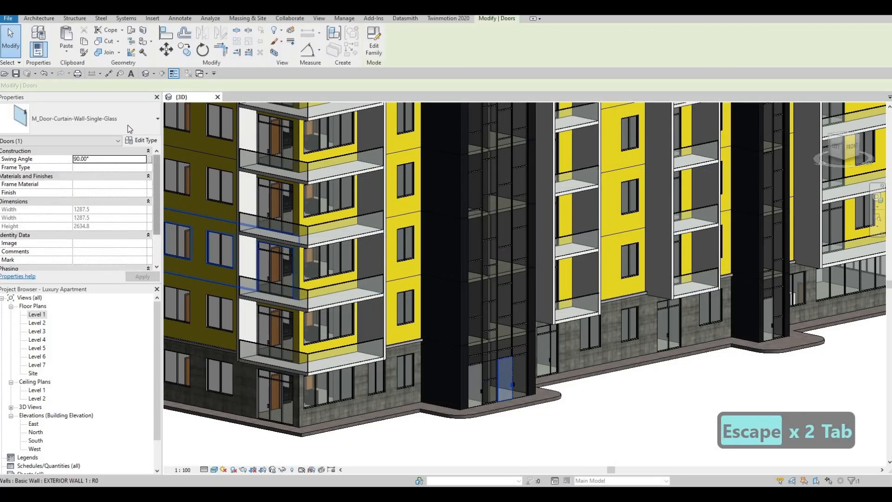
left_click(103, 133)
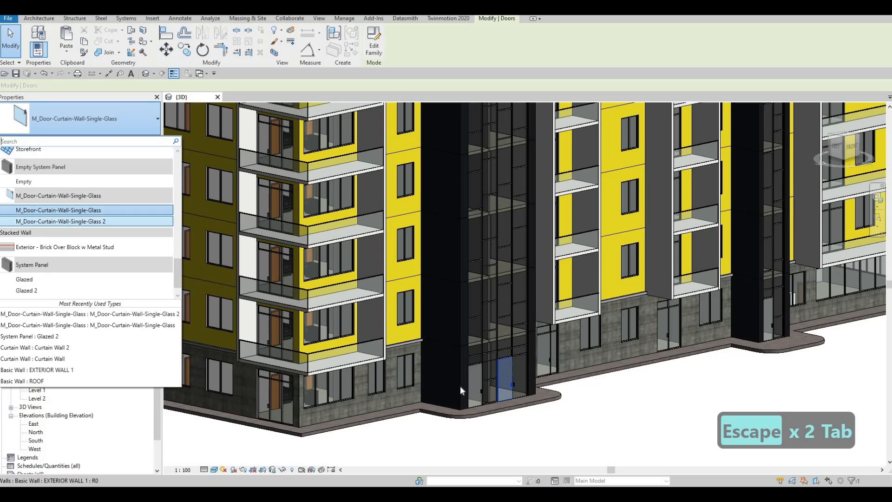
left_click(70, 220)
key("Escape")
key("Escape")
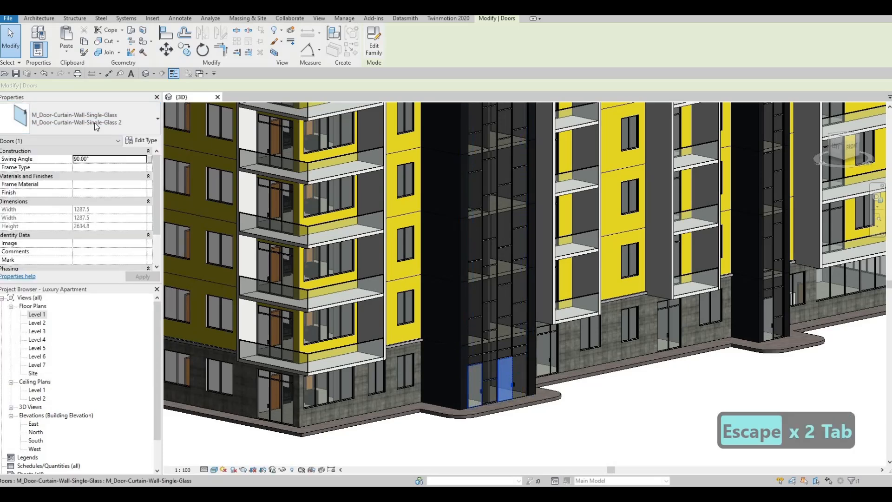
- Change the left-hand glass door of the same tower entrance to M_Door-Curtain-Wall-Single-Glass 2
left_click(473, 382)
left_click(75, 125)
left_click(65, 221)
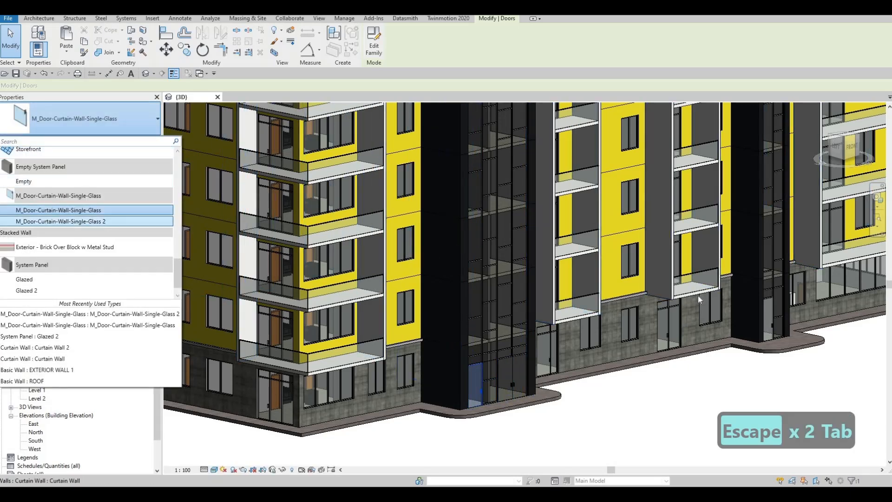
scroll(631, 318, "down", 2)
scroll(684, 324, "up", 2)
key("Escape")
key("Escape")
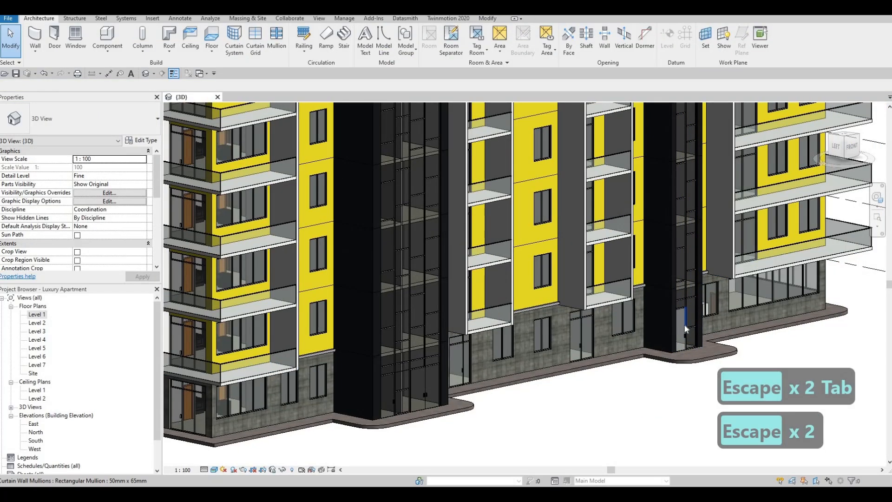
- Change the ground-floor glass door of the farther dark tower to M_Door-Curtain-Wall-Single-Glass 2
key("Tab")
key("Tab")
key("Tab")
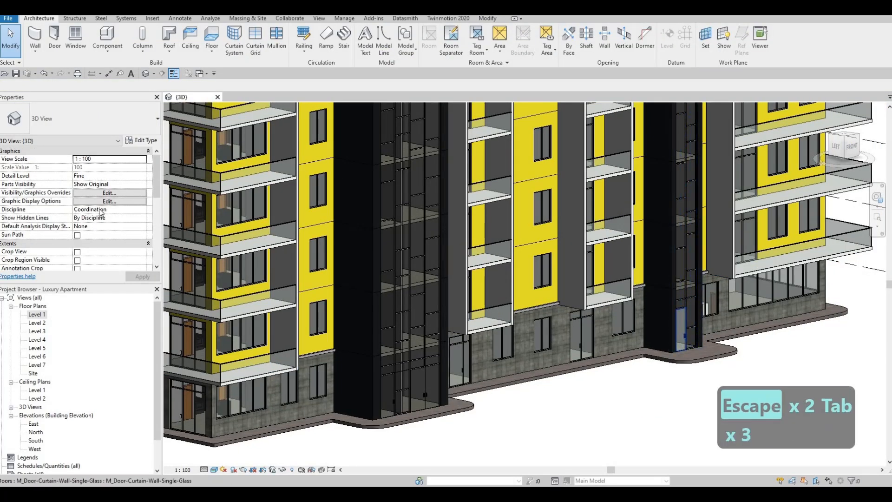
left_click(61, 126)
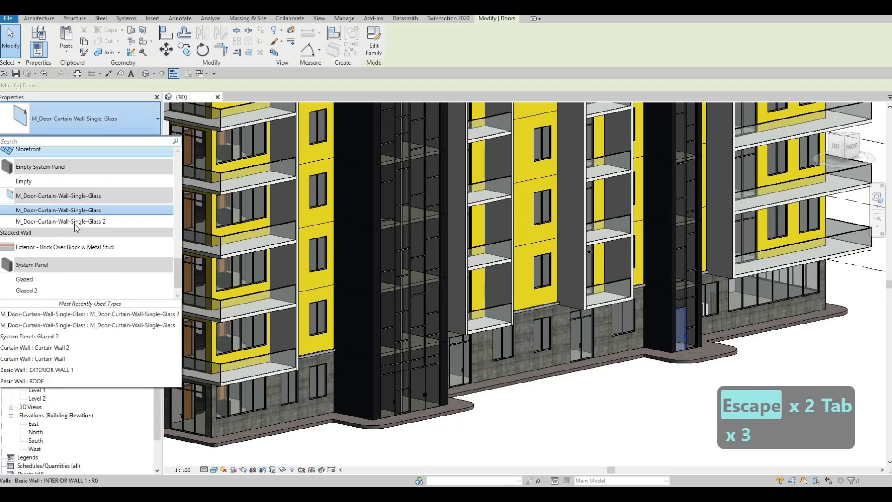
left_click(60, 221)
key("Escape")
scroll(386, 289, "down", 3)
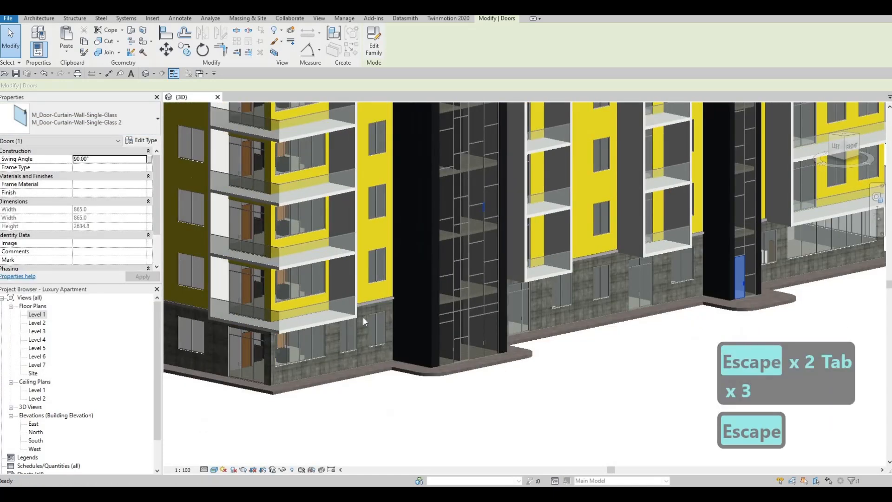
key("Escape")
- Open the boundary sketch of the FLOOR 4 slab around the building for editing in the Level 1 floor plan
left_click(371, 318)
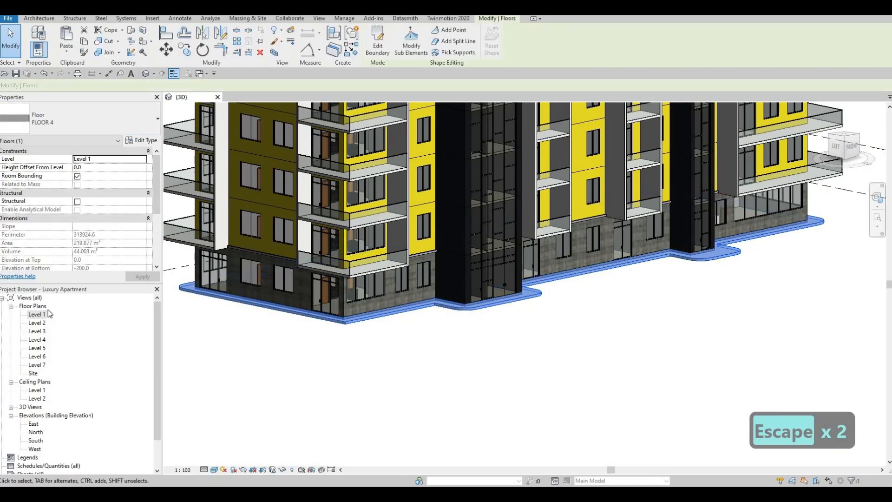
double_click(37, 314)
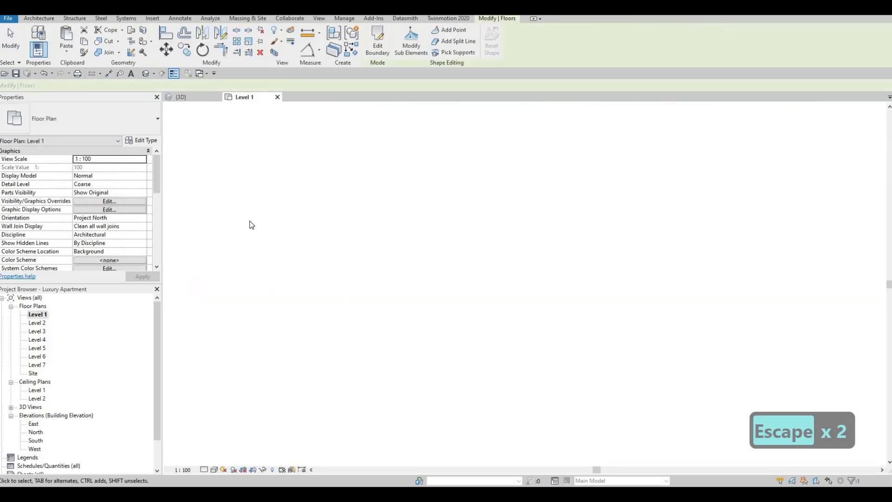
left_click(376, 51)
key("z")
key("f")
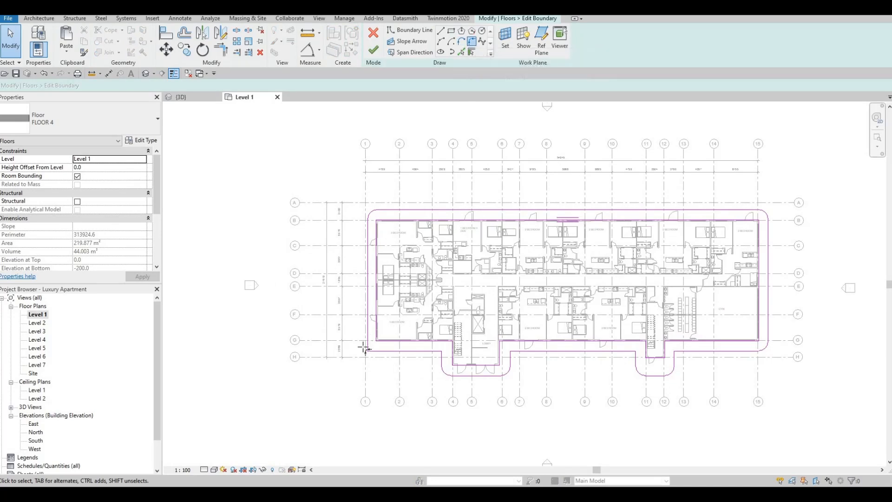
- Round the square lower-left corner of the slab's outer boundary with a fillet arc
scroll(367, 357, "up", 3)
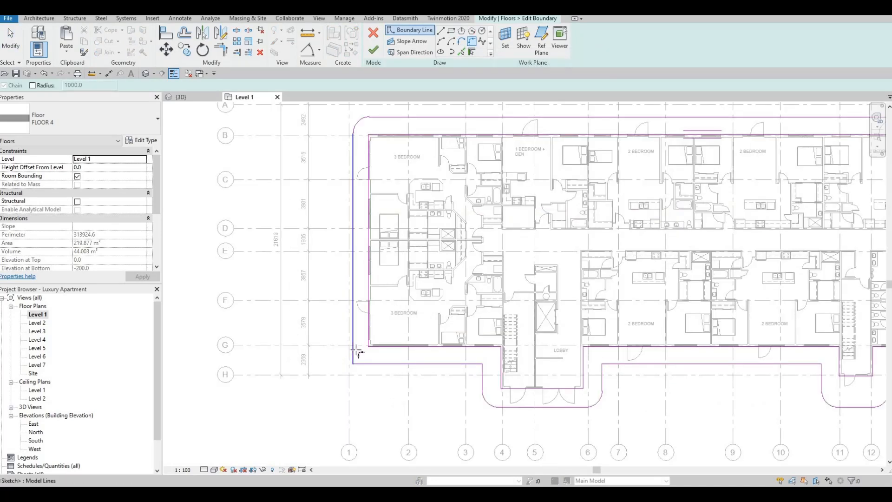
left_click(356, 351)
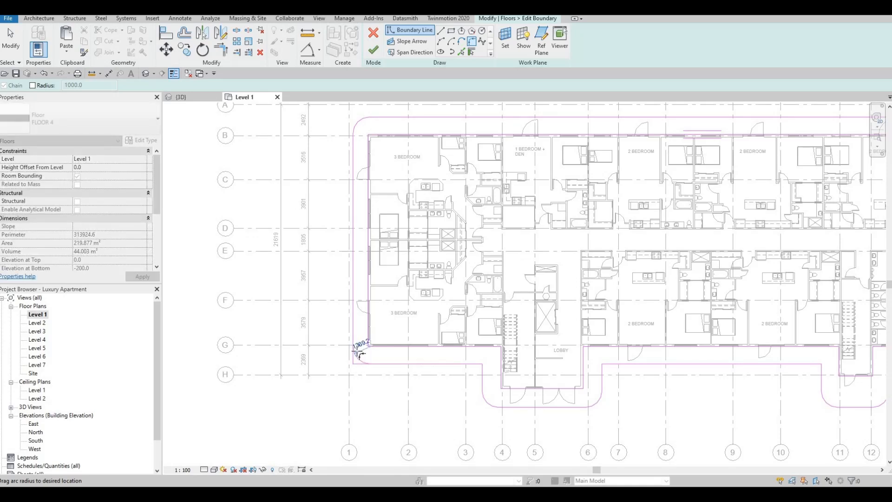
left_click(361, 344)
key("Escape")
key("Escape")
key("Escape")
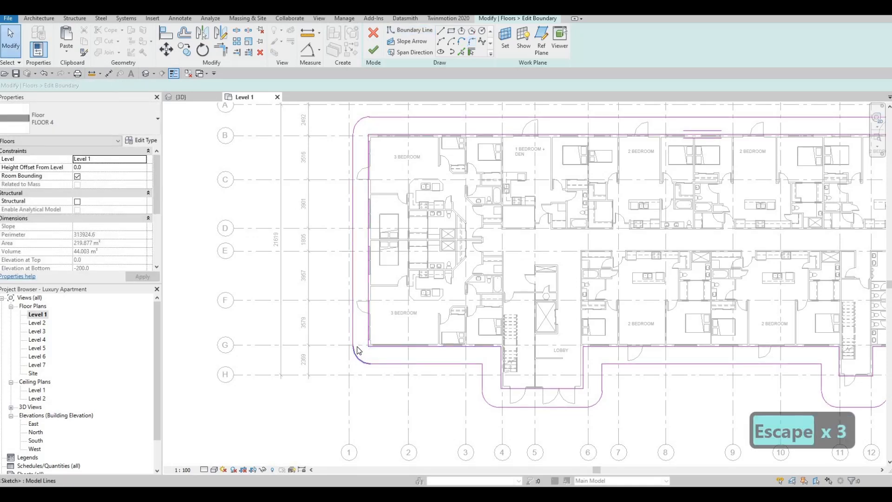
- Set the radius of the lower-left corner arc to 1300
left_click(361, 351)
type("1300")
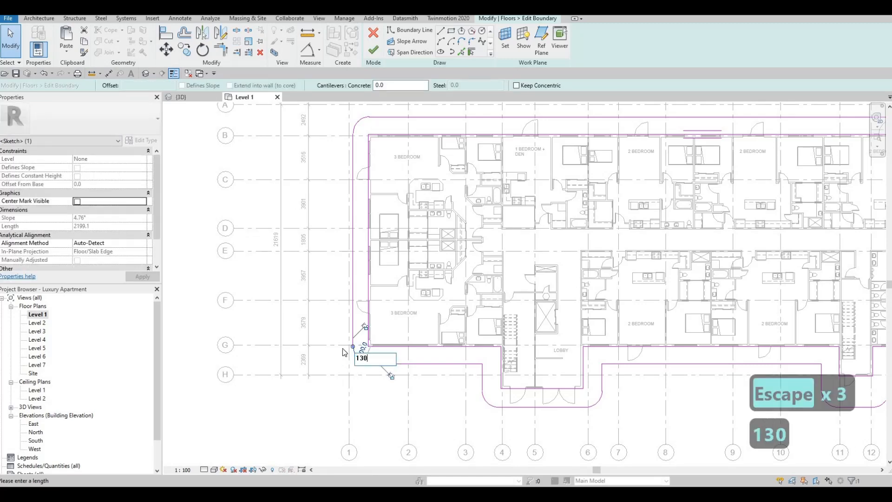
key("Return")
key("Escape")
key("Escape")
- Finish the floor boundary edit and deselect the slab
scroll(471, 320, "down", 2)
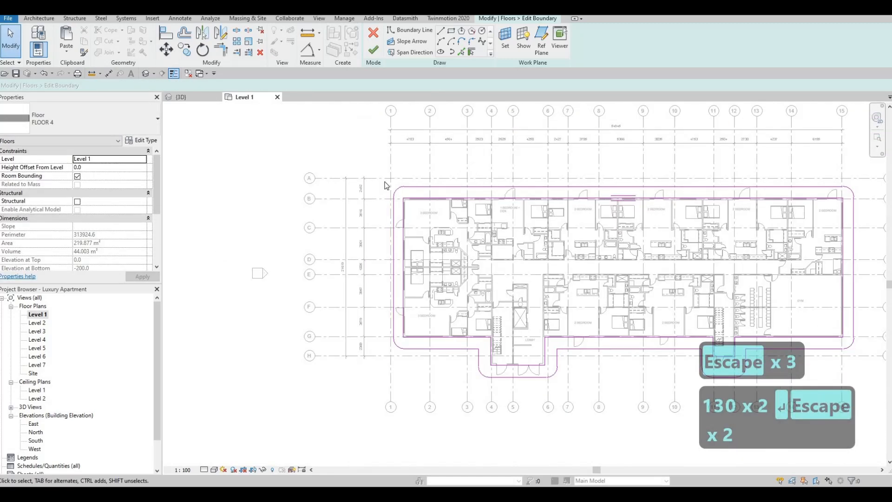
middle_click_drag(385, 183, 357, 175)
left_click(373, 50)
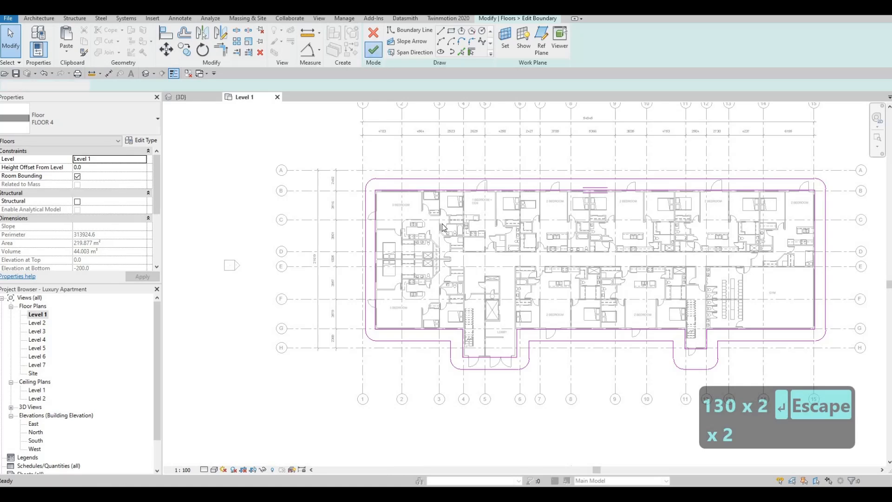
scroll(448, 262, "down", 3)
key("Escape")
key("Escape")
key("Escape")
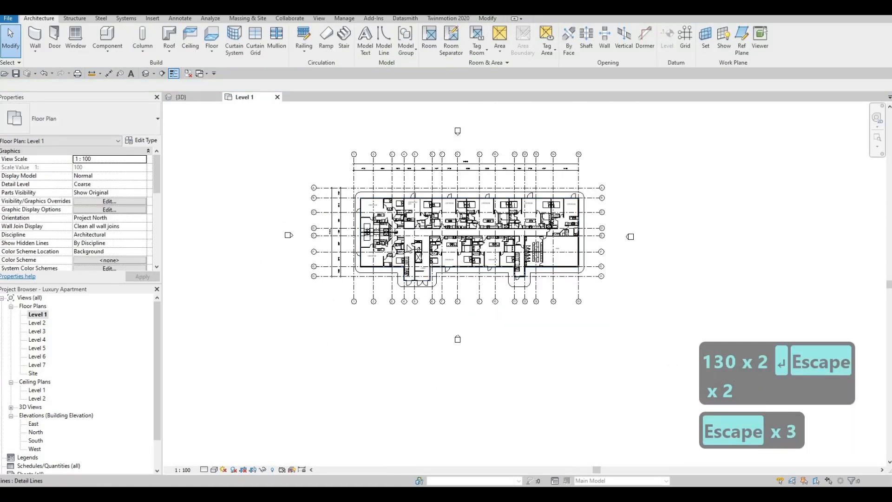
middle_click_drag(409, 251, 433, 249)
scroll(425, 223, "up", 2)
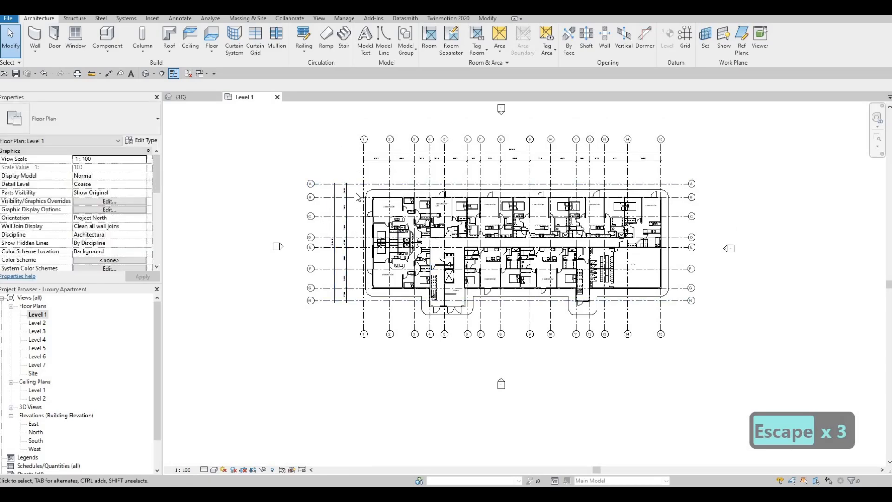
middle_click_drag(377, 304, 405, 285)
scroll(378, 277, "down", 3)
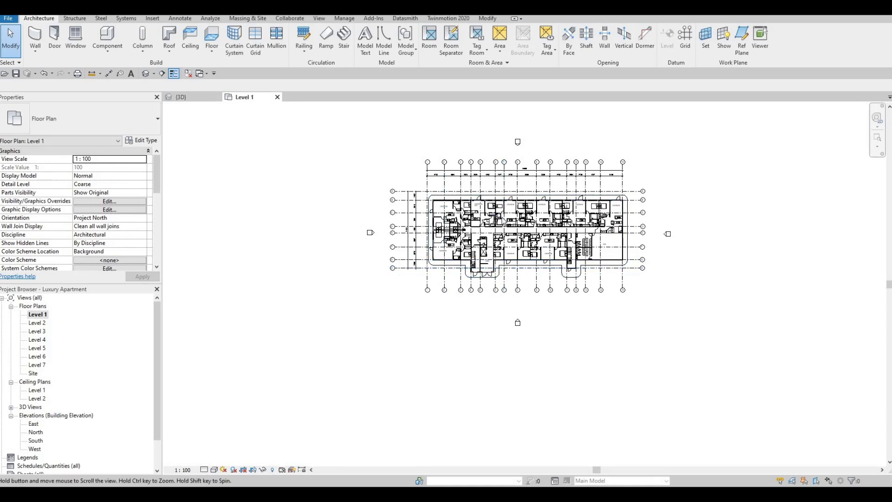
middle_click_drag(602, 172, 589, 229)
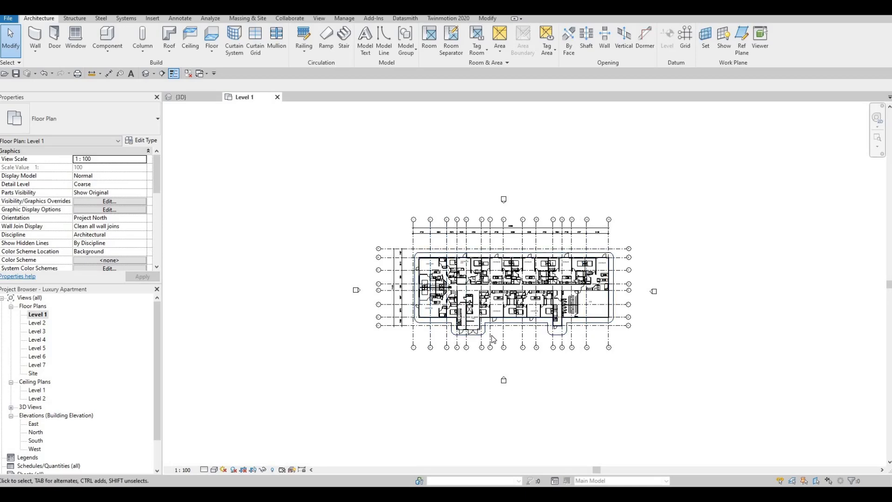
scroll(503, 336, "up", 3)
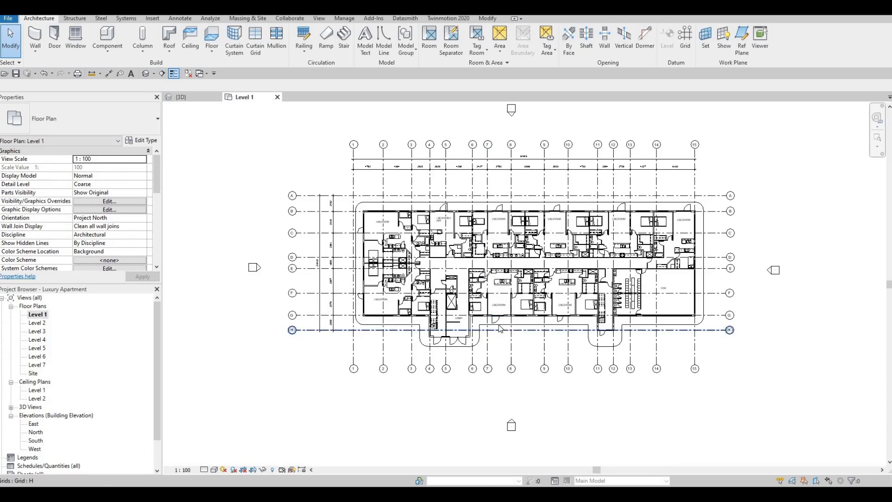
middle_click_drag(495, 321, 535, 278)
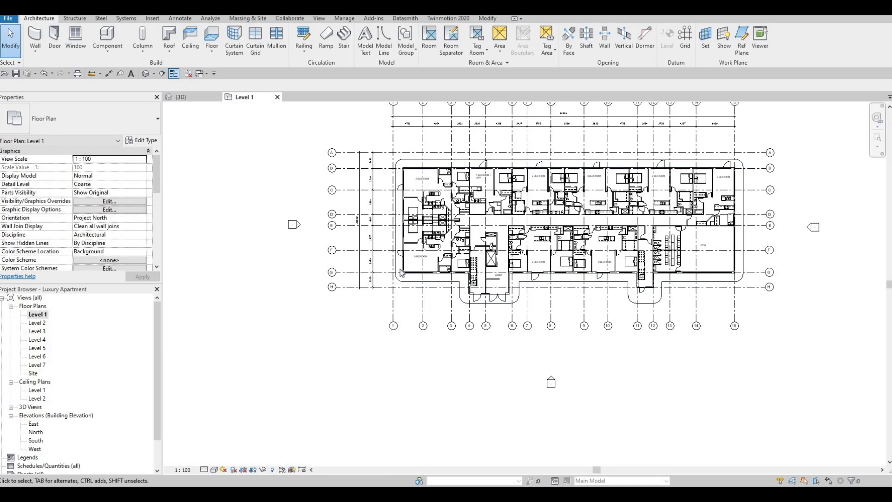
middle_click_drag(393, 250, 439, 292)
- Start a new floor sketch on Level 1 and duplicate the FLOOR 4 type as FLOOR 5
left_click(444, 203)
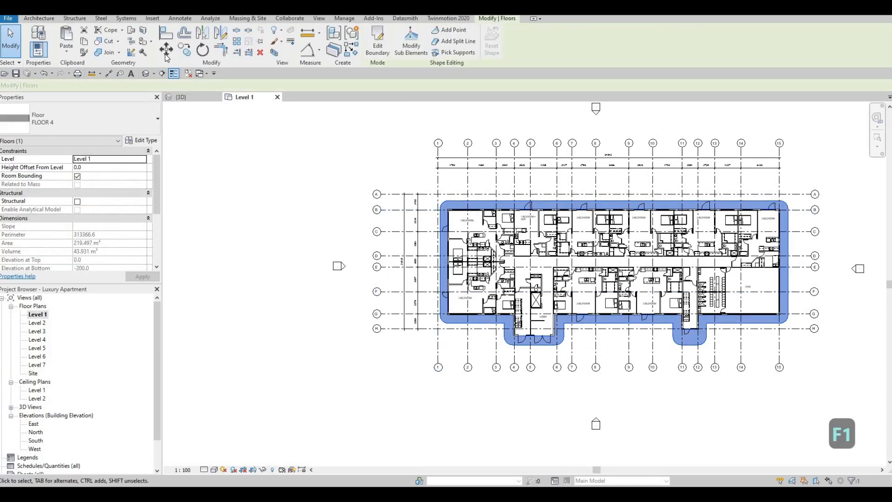
left_click(39, 18)
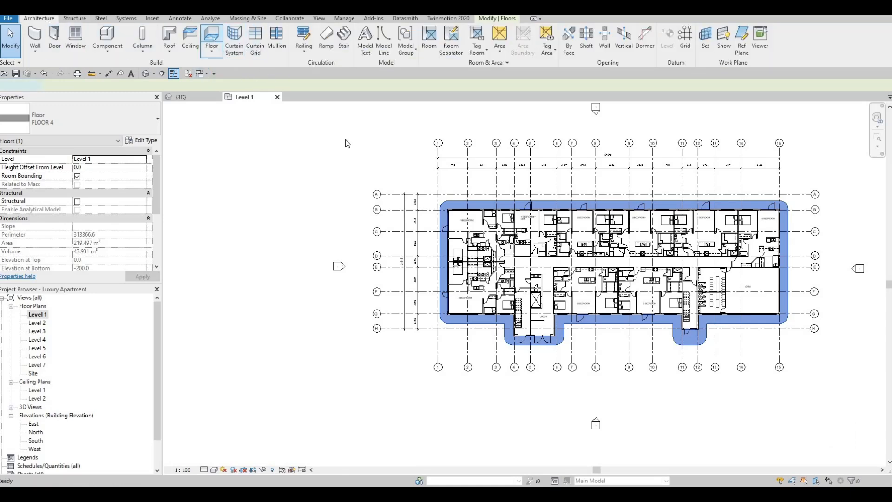
scroll(373, 162, "down", 1)
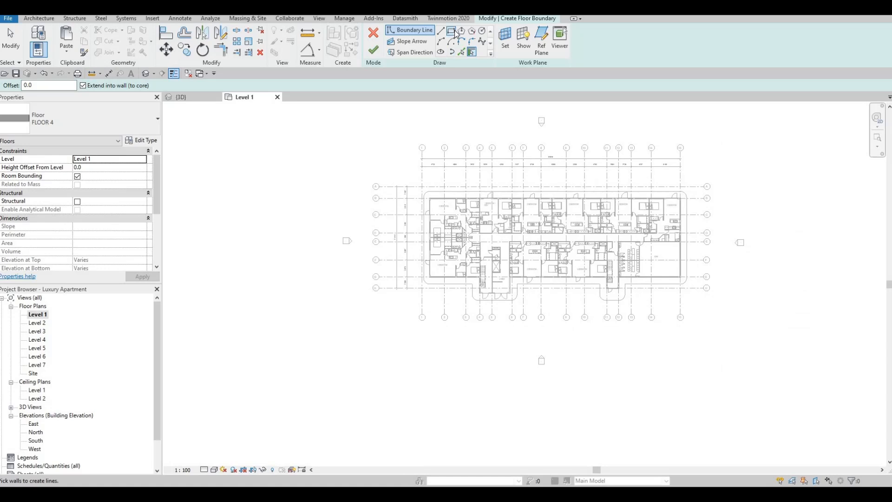
left_click(142, 141)
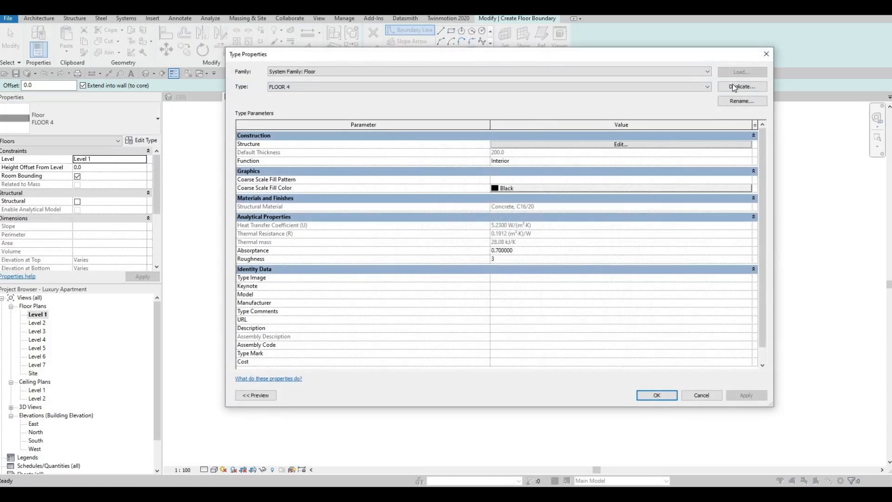
left_click(741, 86)
left_click(501, 250)
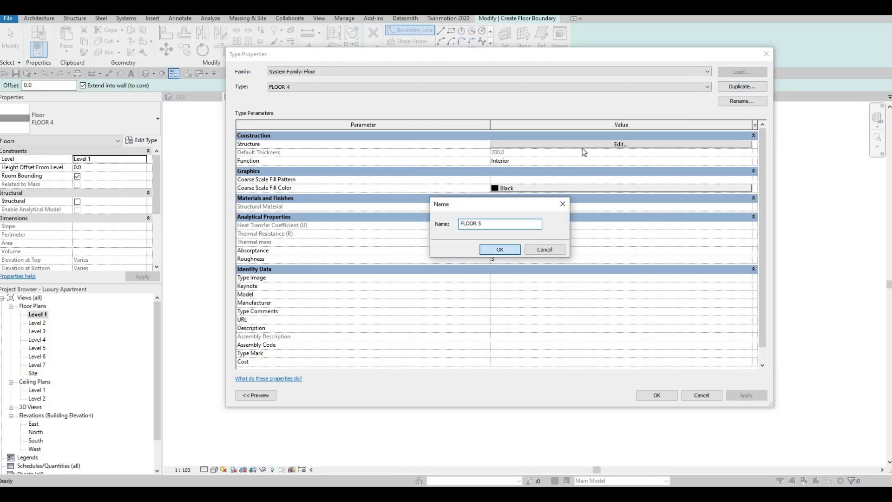
- Open the material selection for the FLOOR 5 structure layer and expand the AEC Materials library
left_click(578, 145)
left_click(464, 141)
left_click(463, 142)
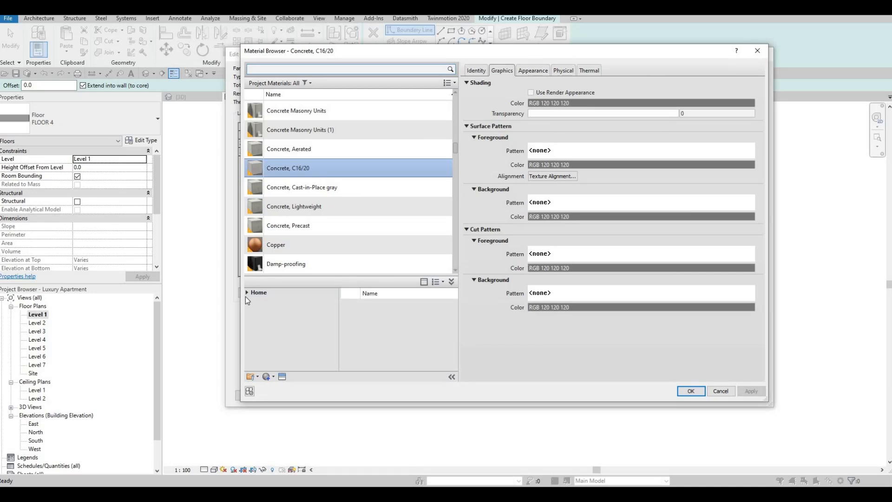
left_click(245, 294)
left_click(252, 310)
- Assign Concrete, C35/45 from the library's Concrete category to the FLOOR 5 structure layer and accept the type settings
scroll(284, 344, "down", 3)
scroll(284, 353, "down", 2)
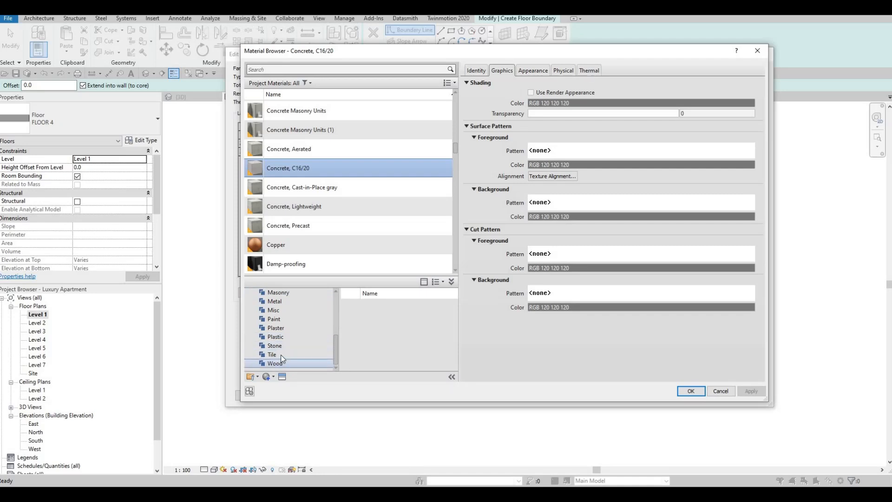
scroll(275, 345, "up", 5)
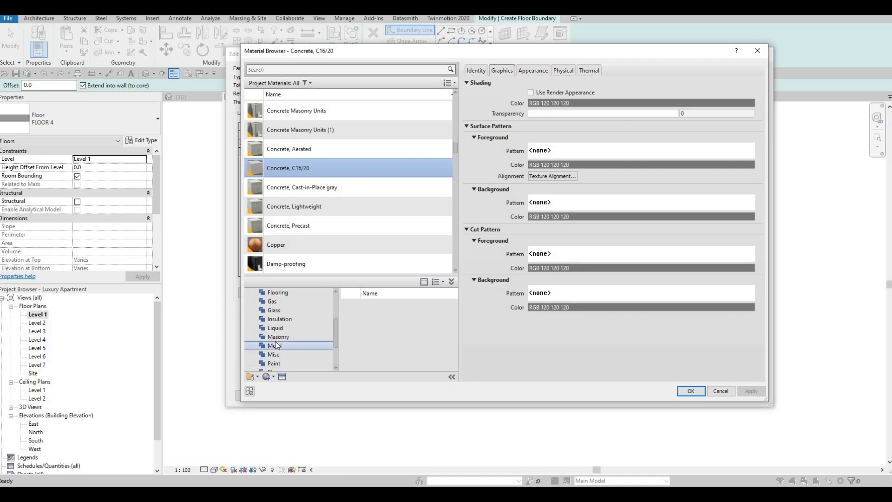
scroll(280, 355, "down", 5)
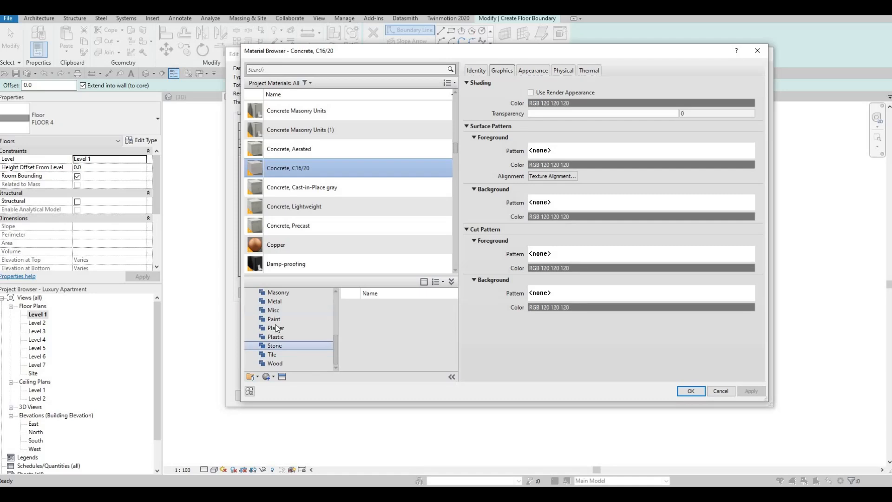
scroll(277, 310, "up", 5)
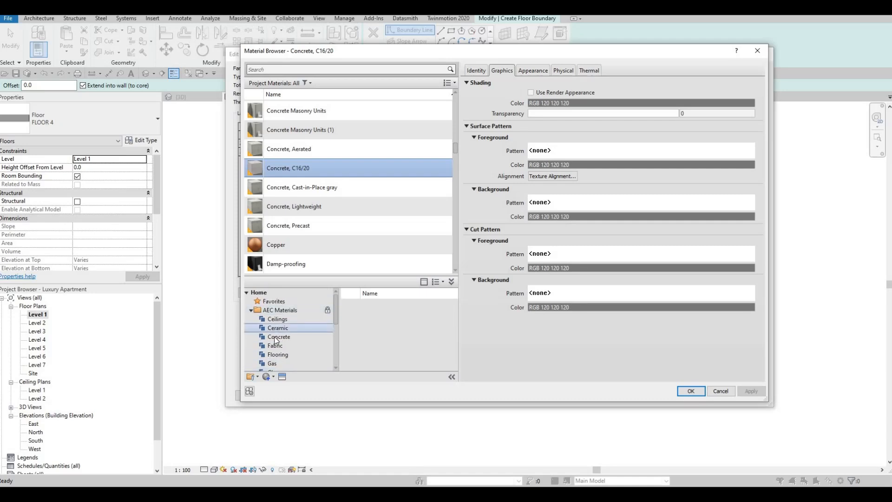
scroll(435, 332, "down", 3)
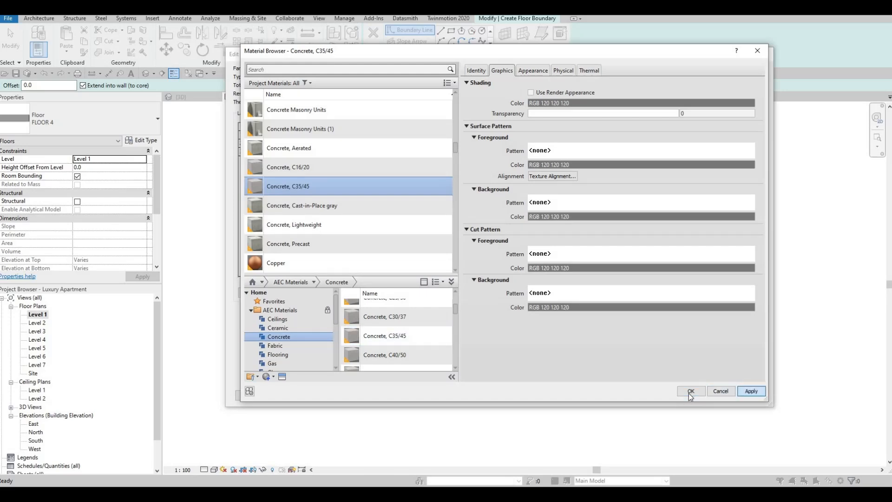
left_click(691, 390)
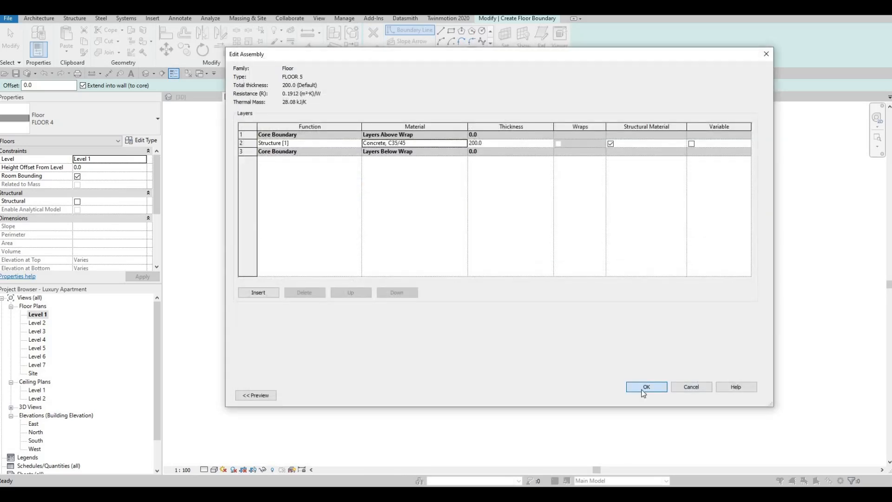
left_click(644, 388)
key("Return")
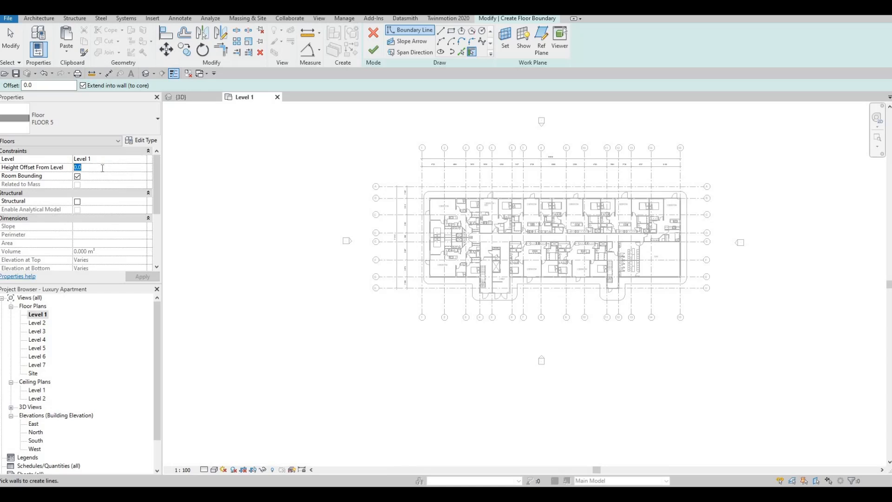
- Set the floor's height offset to -200 and draw a rectangular boundary about 99000 wide around the building
type("-200")
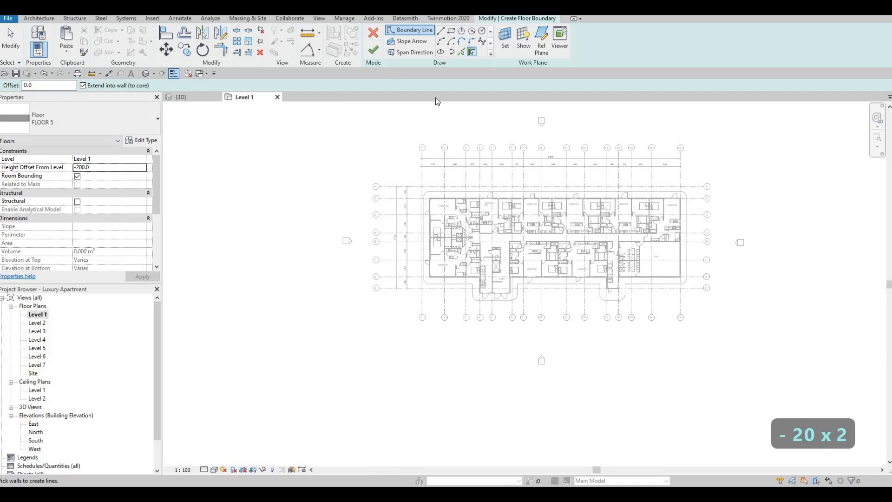
left_click(450, 31)
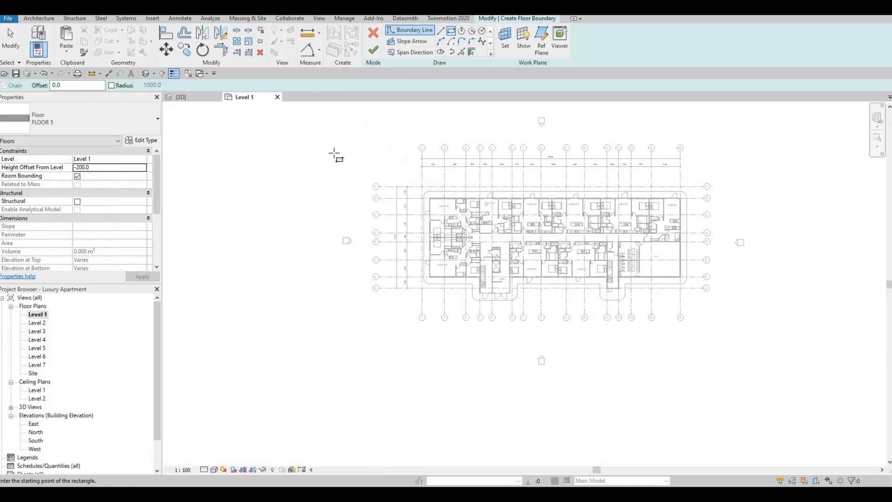
scroll(343, 148, "down", 1)
middle_click_drag(293, 104, 344, 121)
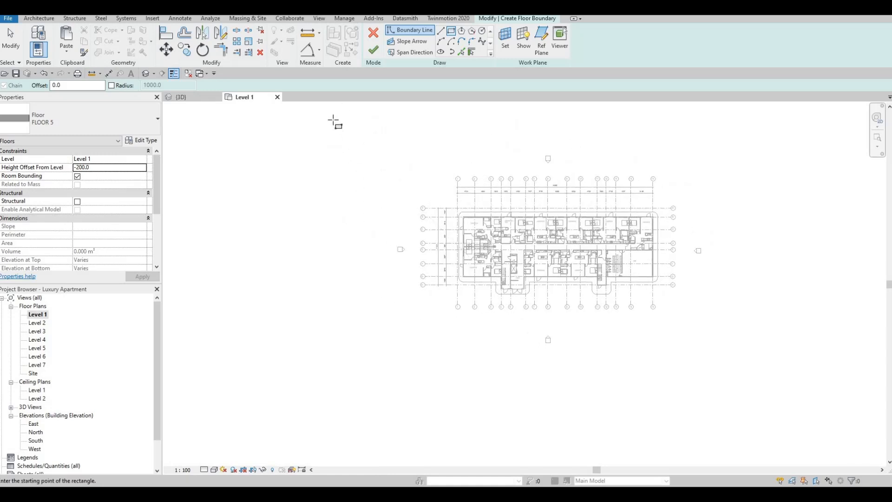
left_click(334, 119)
left_click(683, 404)
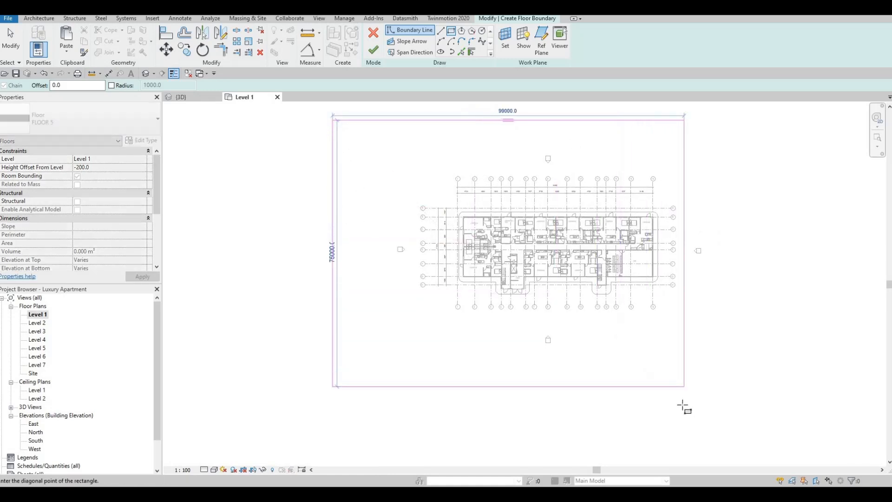
key("Escape")
key("Escape")
- Move the lower boundary edge outward to about 41000 from the building
middle_click_drag(508, 405, 499, 368)
left_click_drag(503, 391, 503, 396)
scroll(539, 306, "down", 2)
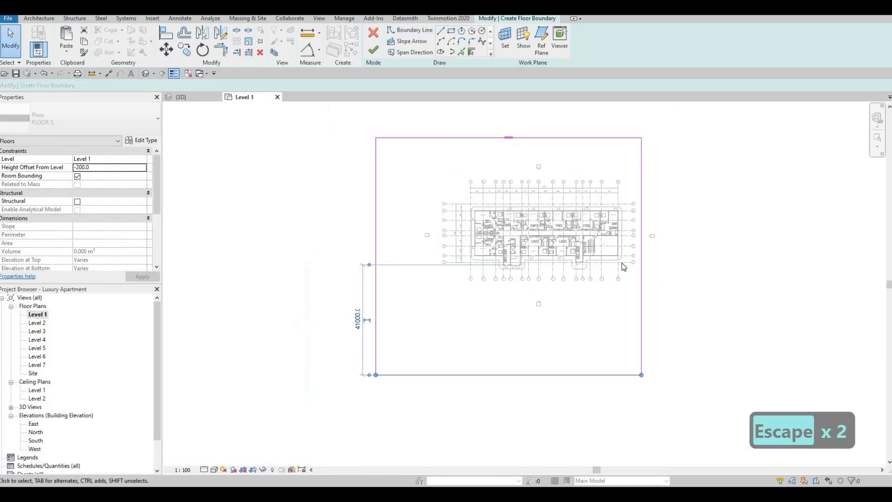
- Widen the boundary by moving its left edge about 67000 and its right edge about 35000 from the building's outer grids
left_click_drag(618, 260, 707, 261)
left_click(418, 238)
left_click_drag(417, 238, 358, 233)
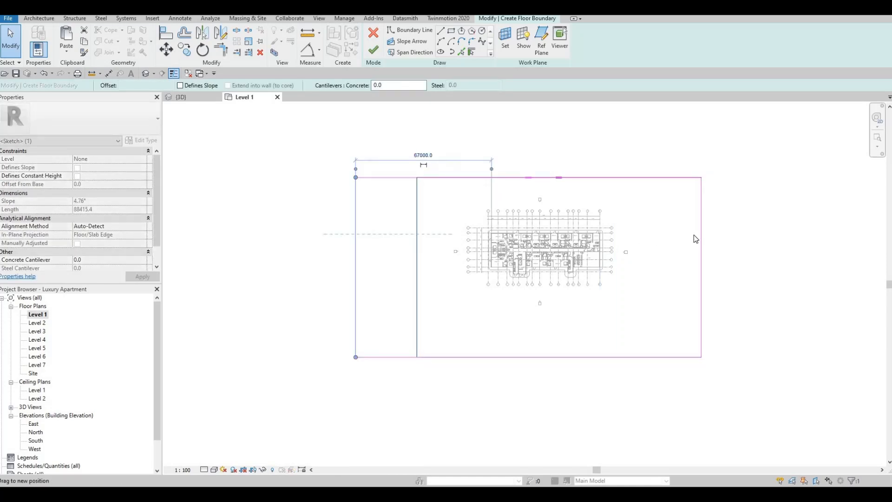
left_click_drag(701, 231, 670, 229)
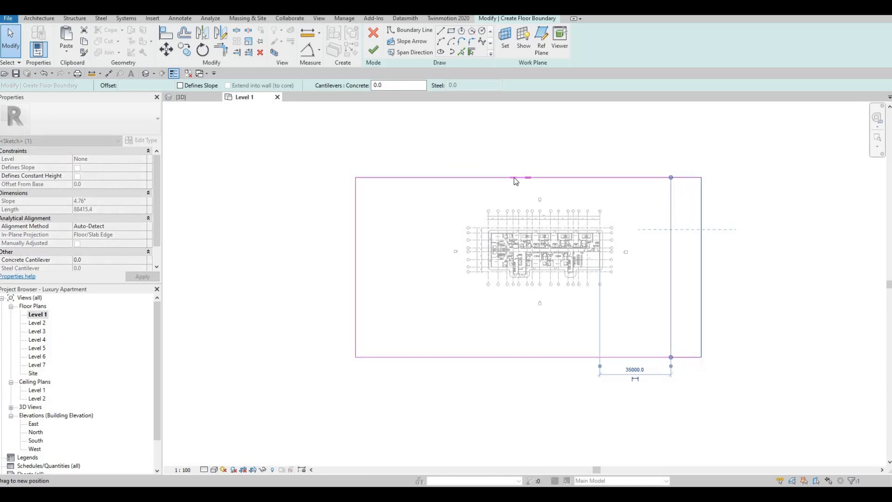
- Move the upper boundary edge to about 53000 from the building and bring the lower edge slightly inward
left_click(512, 177)
left_click_drag(513, 177, 513, 125)
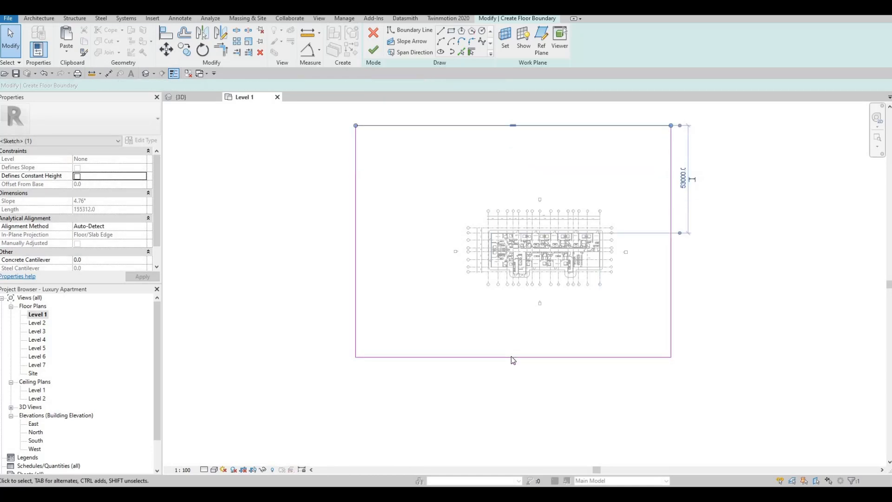
left_click_drag(511, 357, 511, 344)
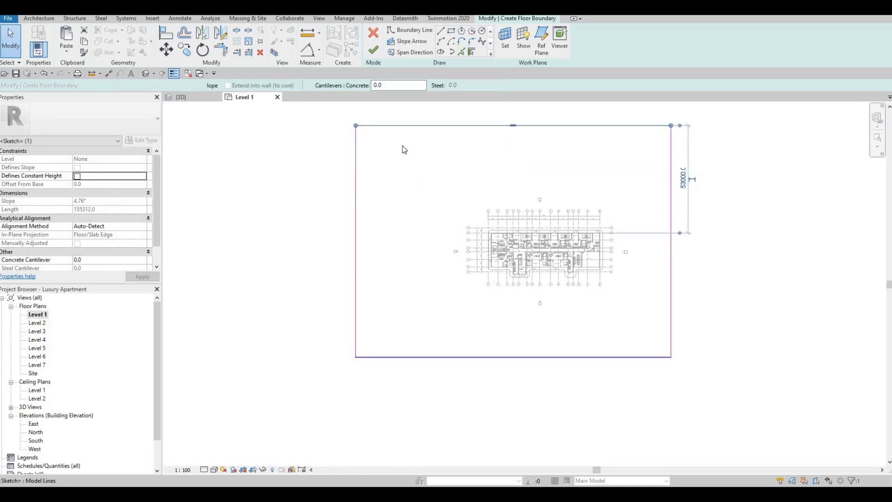
- Finish the FLOOR 5 sketch and check the new ground slab against the building's perimeter slab in 3D
left_click(373, 50)
key("Escape")
key("Escape")
left_click(186, 97)
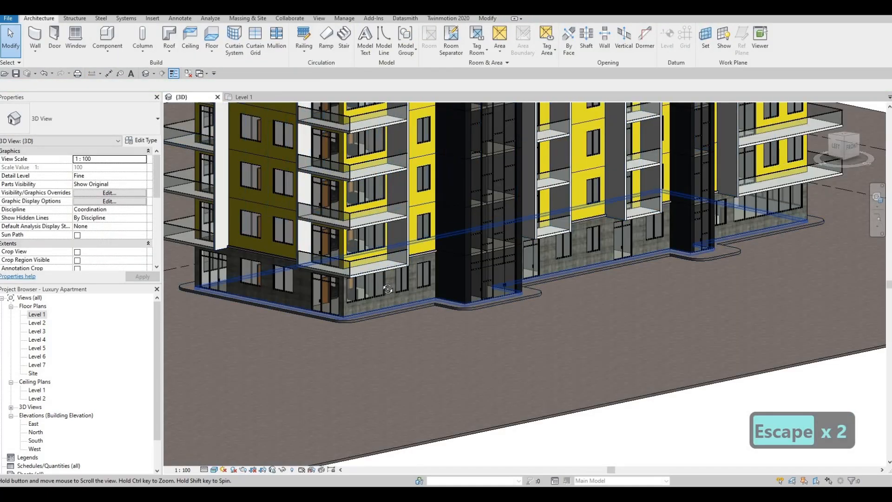
middle_click_drag(396, 298, 421, 280, "shift")
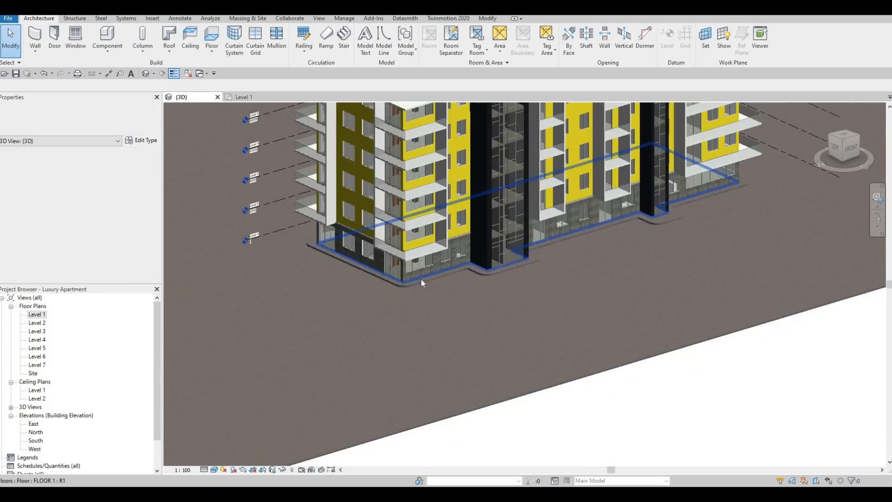
left_click(421, 280)
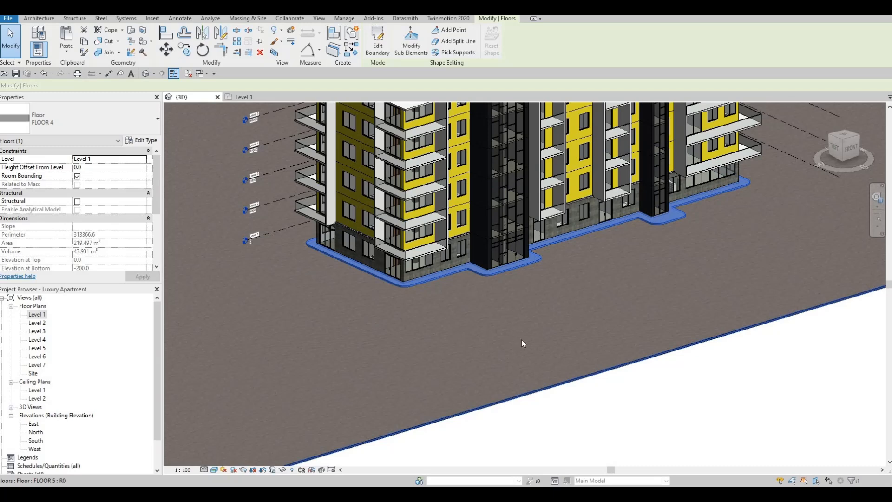
scroll(402, 363, "down", 4)
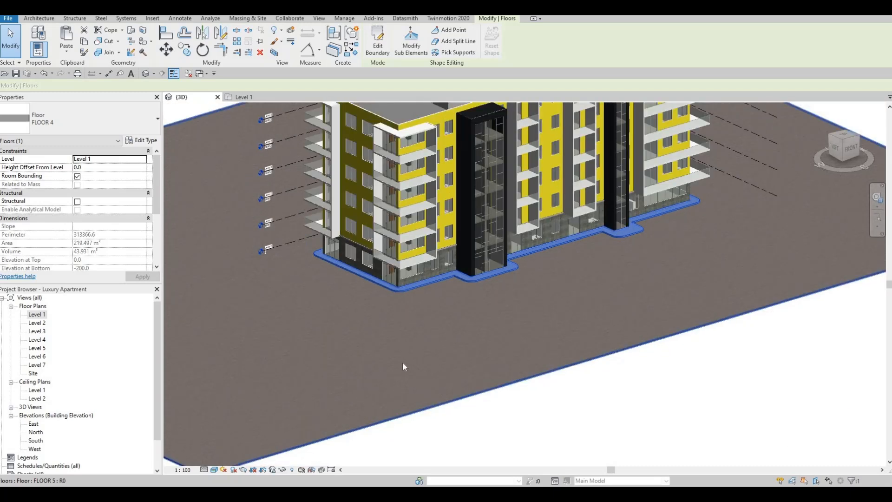
key("Escape")
- Edit the FLOOR 5 boundary so its front edge lies about 113000 from the building, and finish the edit
left_click(400, 361)
left_click(384, 46)
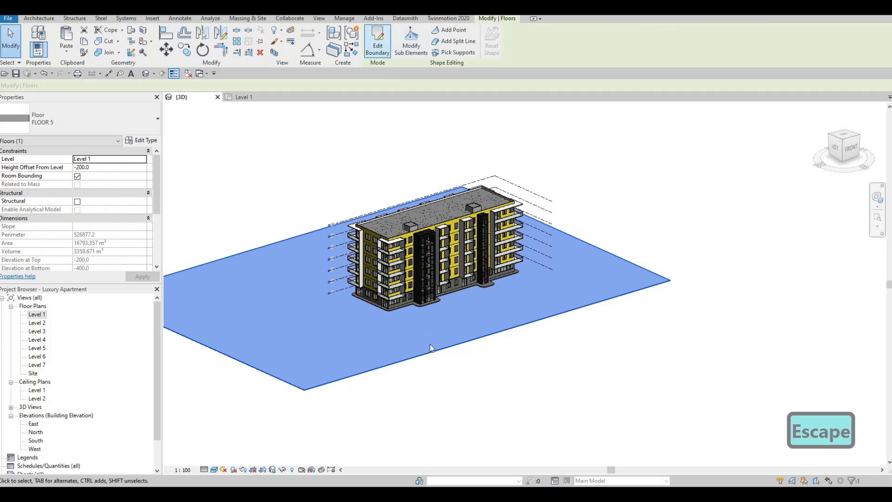
left_click_drag(546, 419, 548, 425)
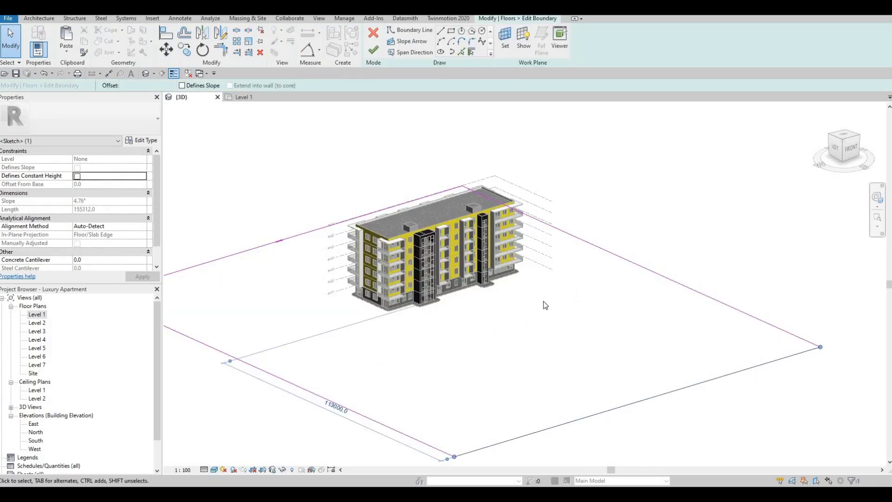
left_click(373, 49)
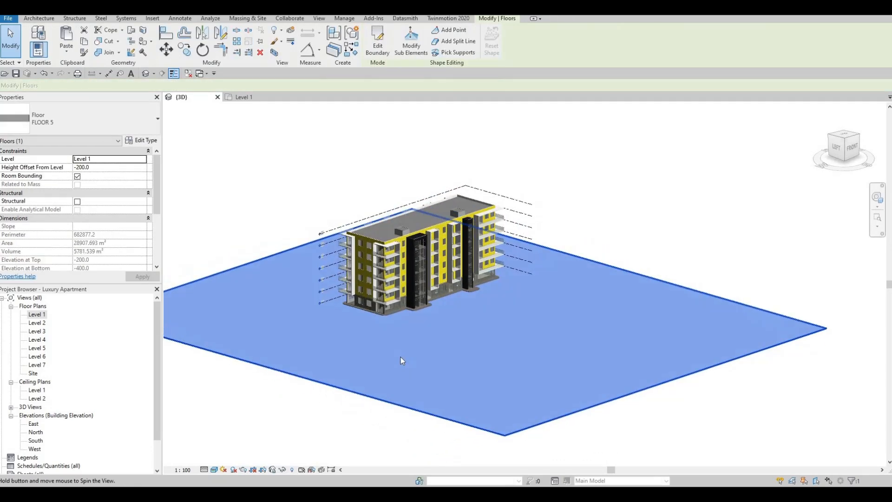
key("Escape")
- Start a similar new floor of type FLOOR 4 from the perimeter slab in the Level 1 plan
scroll(395, 355, "up", 3)
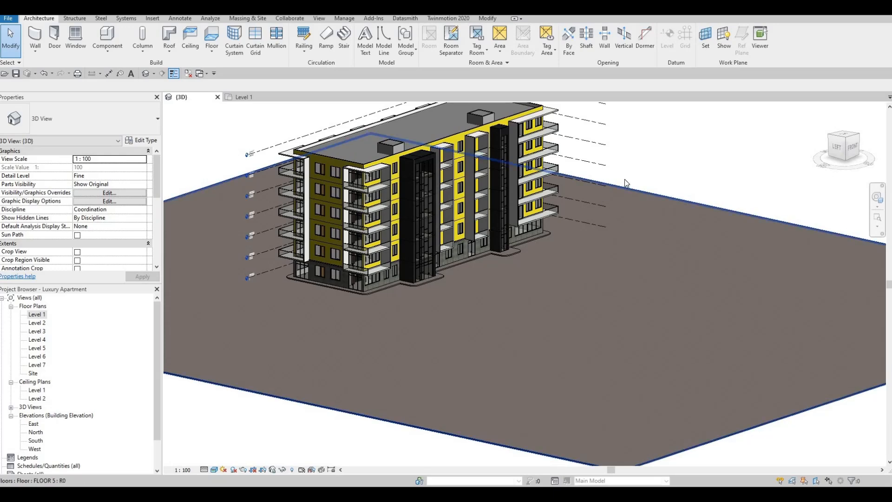
scroll(606, 186, "down", 2)
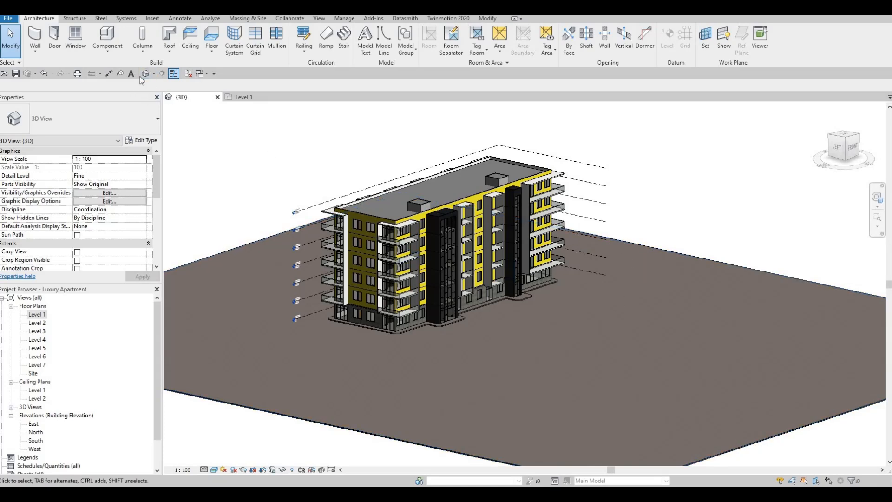
left_click(230, 97)
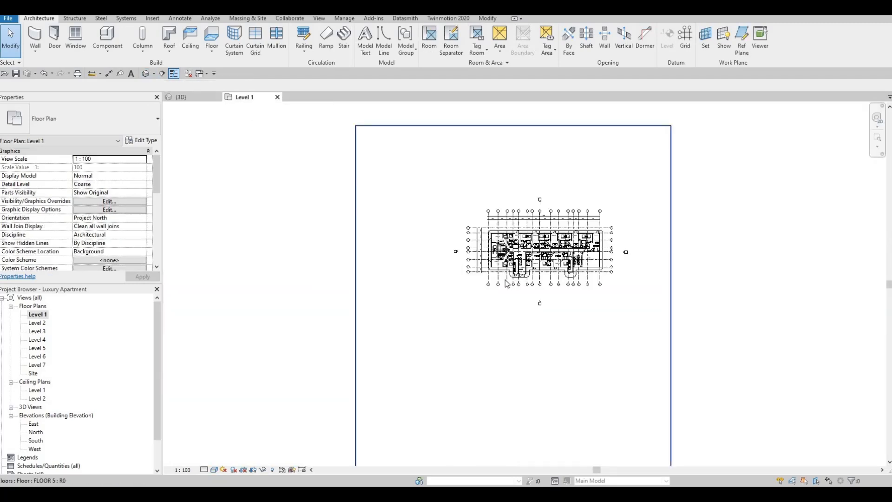
key("Escape")
key("Escape")
scroll(488, 264, "up", 3)
left_click(489, 263)
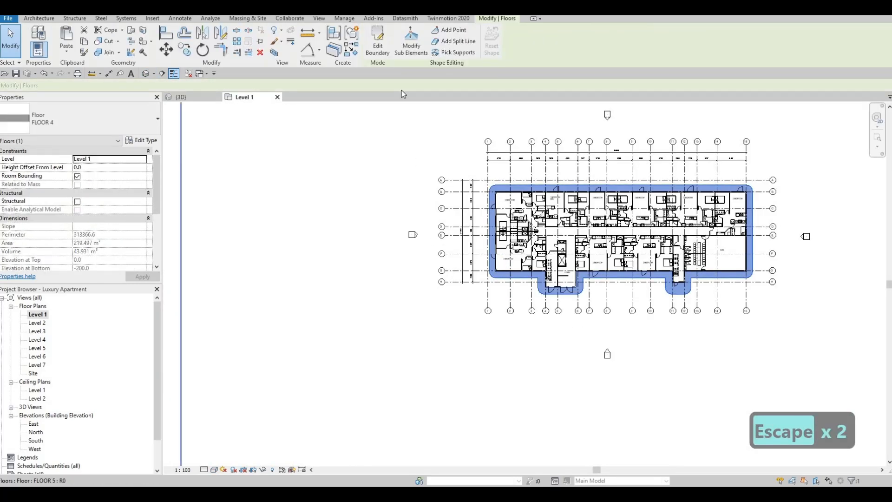
key("c")
key("s")
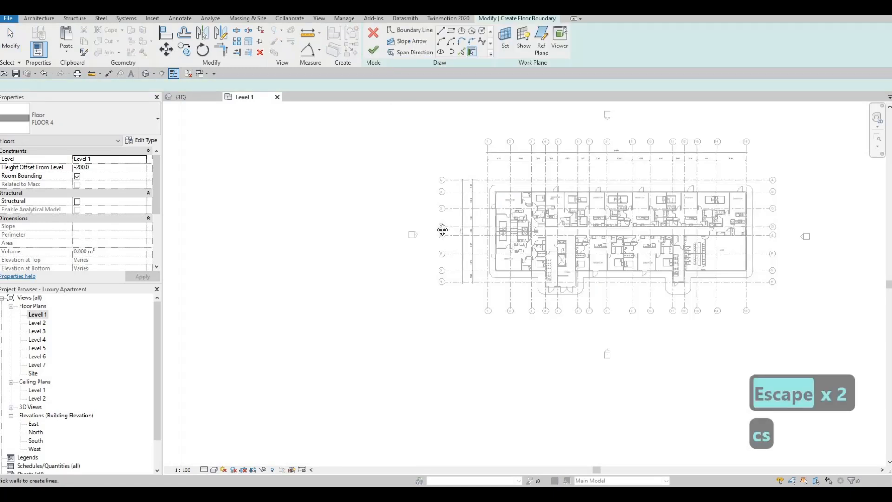
- Draw two nested rectangular boundaries around the building, the outer one about 105000 wide
scroll(335, 218, "down", 2)
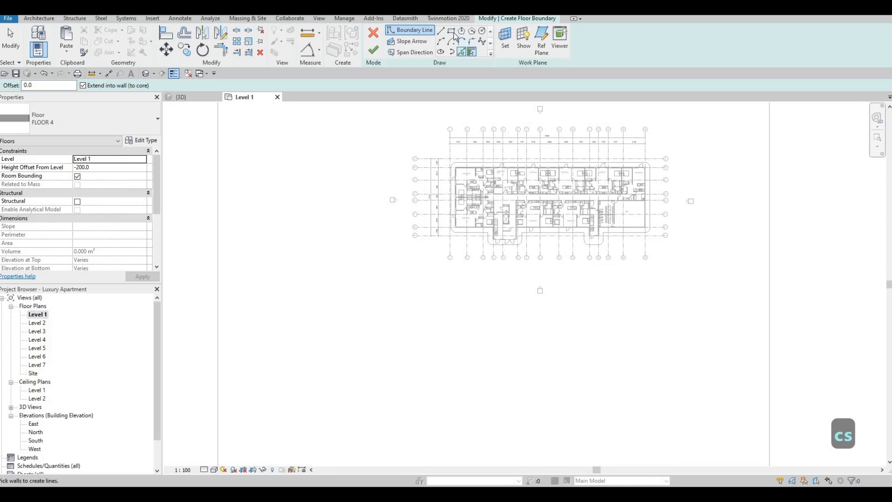
left_click(380, 134)
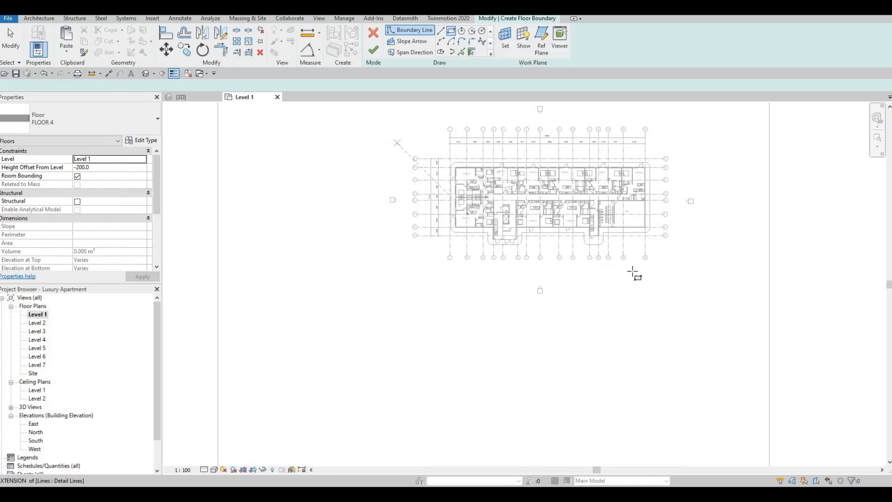
left_click(688, 291)
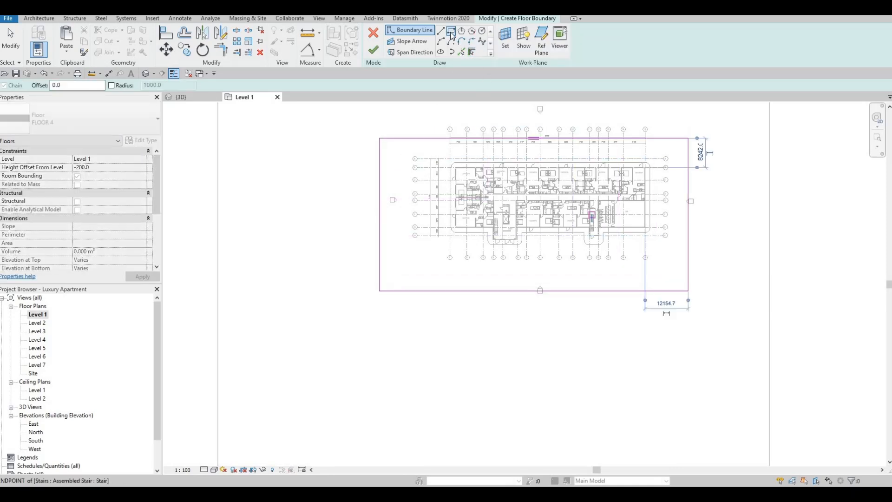
left_click(342, 107)
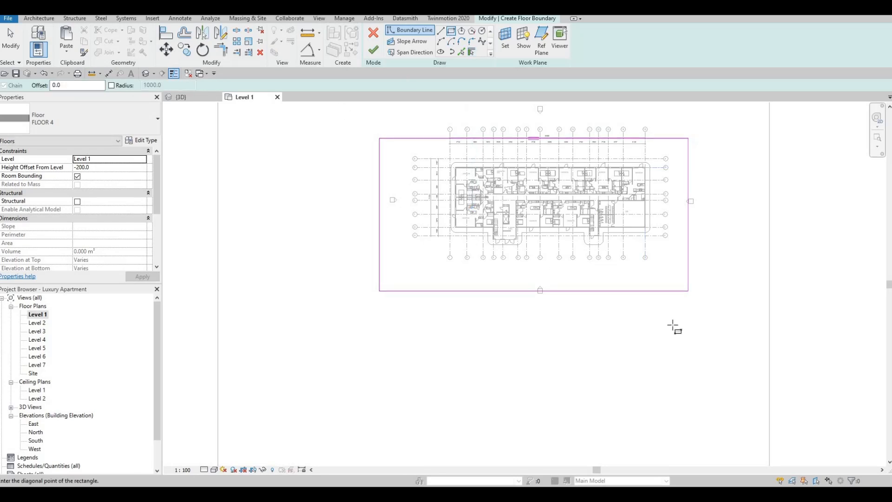
key("Escape")
key("Escape")
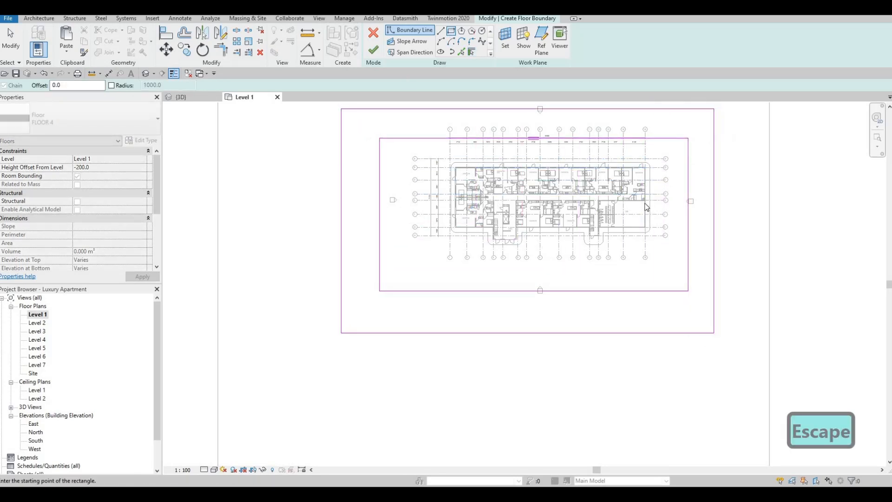
- Move the upper edges of both rectangles outward, placing the outer one about 20000 from the building
mouse_move(661, 141)
middle_mouse_down()
mouse_move(624, 149)
mouse_move(577, 191)
mouse_move(544, 194)
mouse_move(551, 136)
middle_mouse_up()
key("Escape")
middle_click_drag(484, 169, 483, 178)
left_click(482, 163)
left_click_drag(473, 163, 469, 122)
key("Escape")
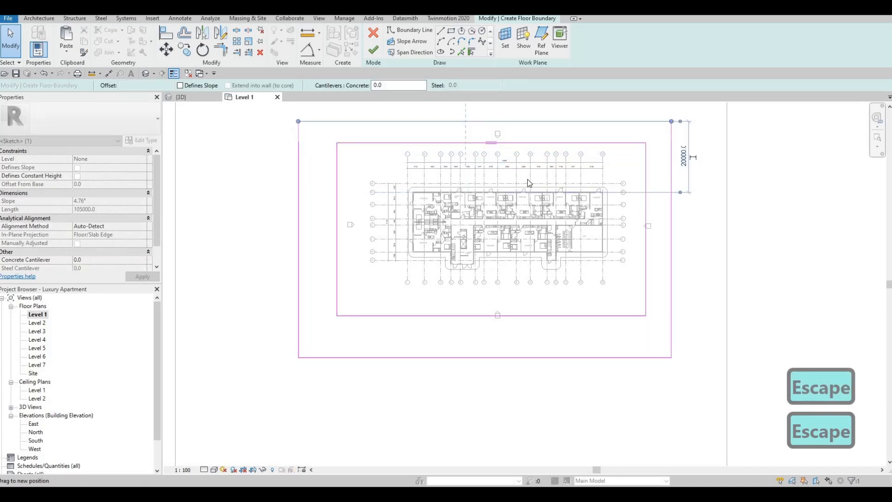
- Open the Site floor plan while keeping the floor boundary sketch active
key("Escape")
middle_click_drag(634, 200, 635, 177)
scroll(642, 212, "up", 3)
left_click(648, 214)
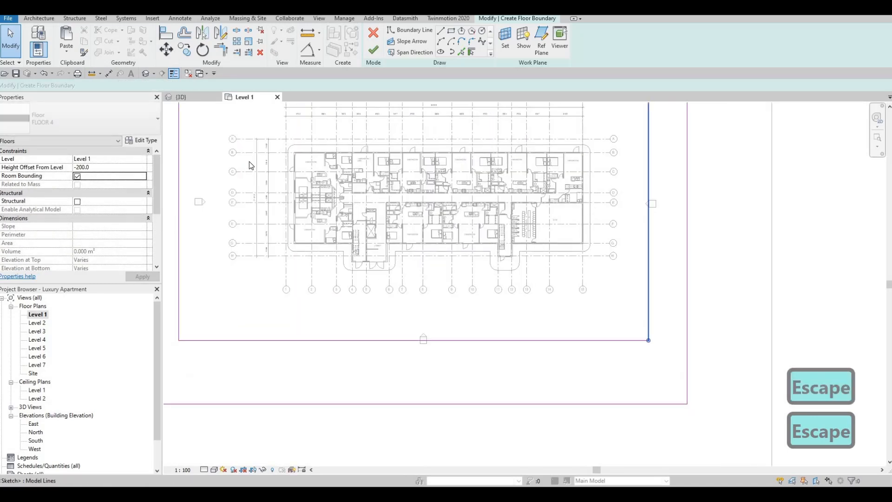
double_click(32, 373)
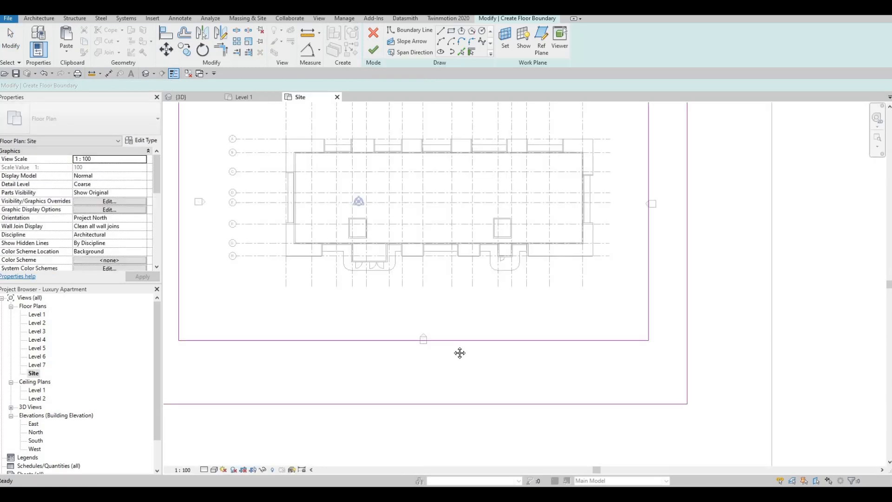
scroll(478, 262, "down", 2)
mouse_move(480, 262)
middle_mouse_down()
mouse_move(490, 319)
mouse_move(444, 302)
mouse_move(440, 335)
middle_mouse_up()
scroll(464, 323, "down", 1)
key("Escape")
scroll(447, 329, "up", 1)
scroll(450, 305, "up", 2)
scroll(440, 335, "down", 2)
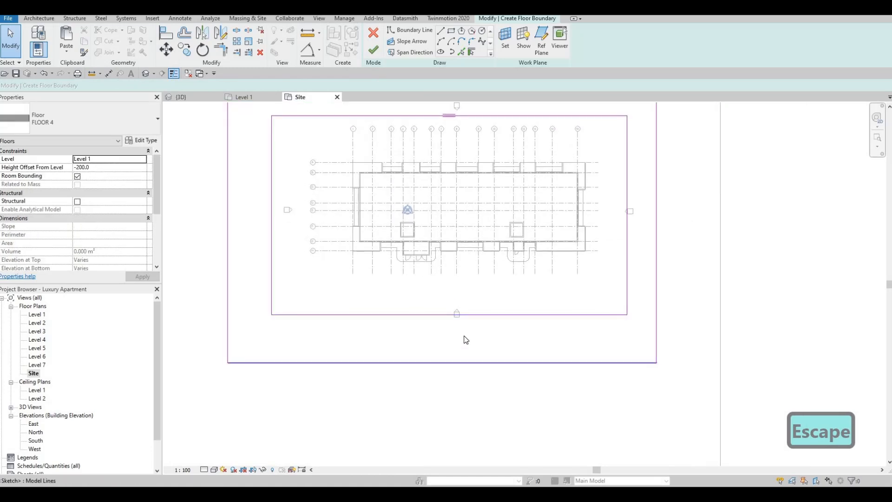
- Move the lower edges of both boundary rectangles closer to the building, placing the outer one about 14000 from the entrance front
left_click_drag(463, 328, 515, 313)
key("Escape")
left_click(523, 285)
left_click(505, 311)
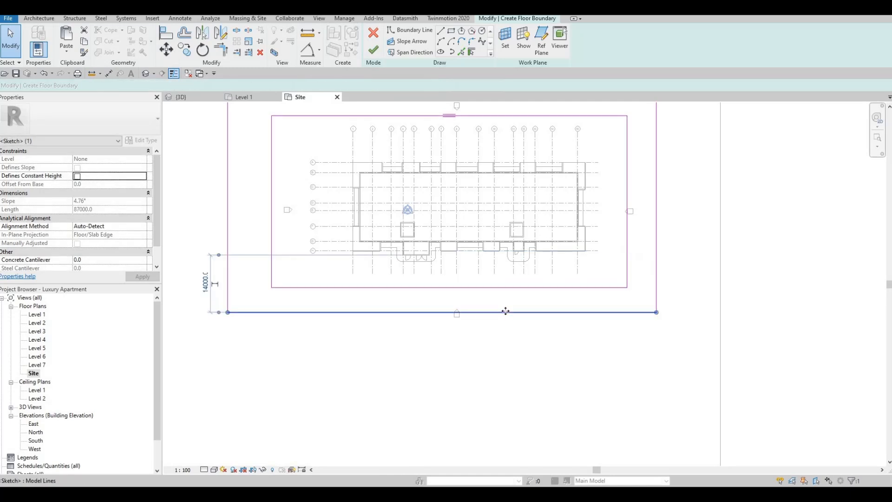
key("Escape")
- Move the left edges of both rectangles inward, placing the inner one about 10000 from the building wall
middle_click_drag(402, 303, 473, 260)
scroll(500, 287, "down", 1)
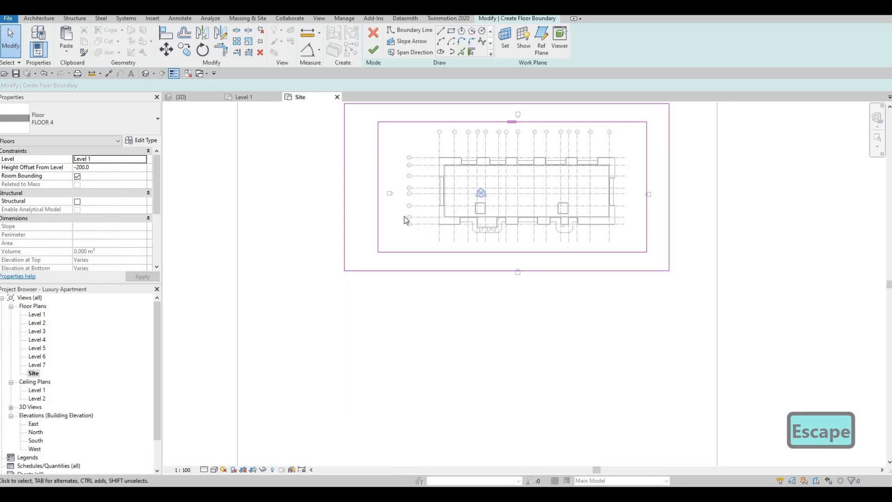
middle_click_drag(419, 257, 449, 269)
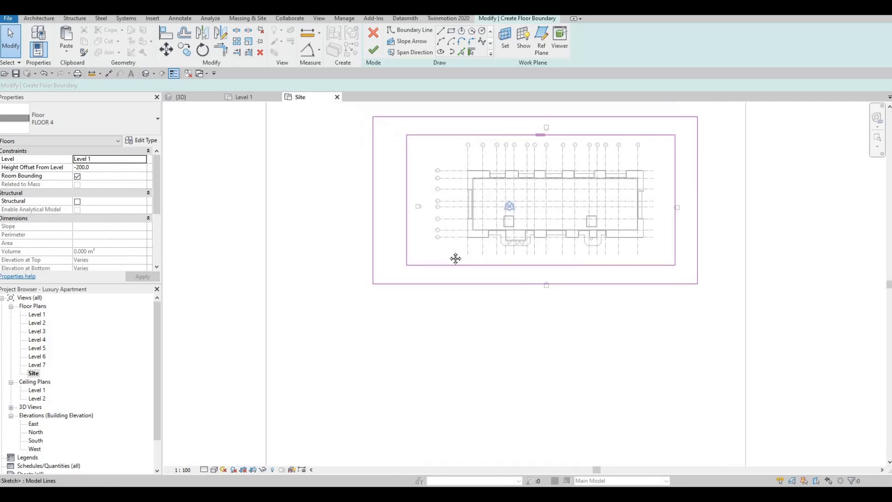
left_click(406, 176)
left_click_drag(445, 180, 443, 180)
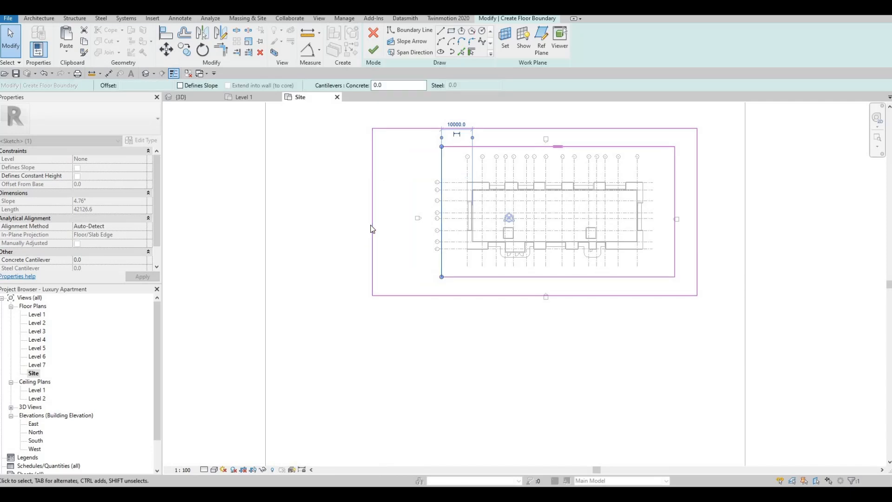
left_click_drag(405, 214, 414, 214)
key("Escape")
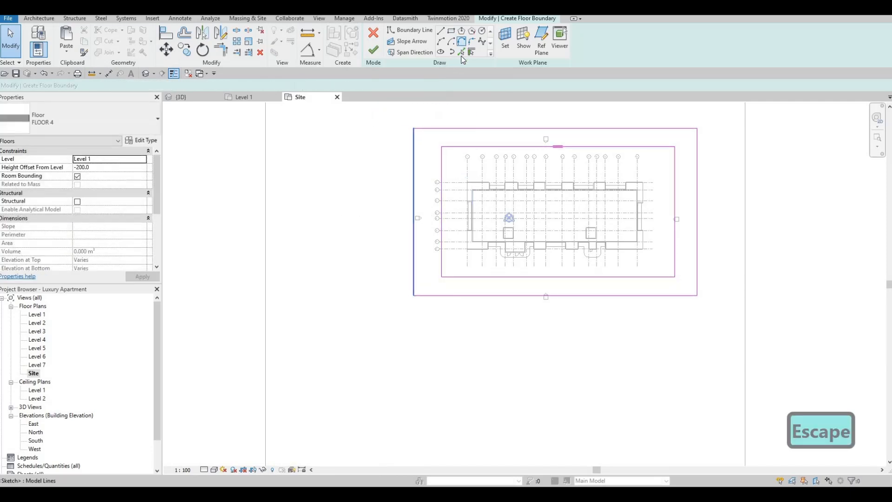
- Draw two horizontal boundary lines across the left edges of both rectangles, the upper one on grid A about 15000 long
left_click(441, 30)
left_click(398, 235)
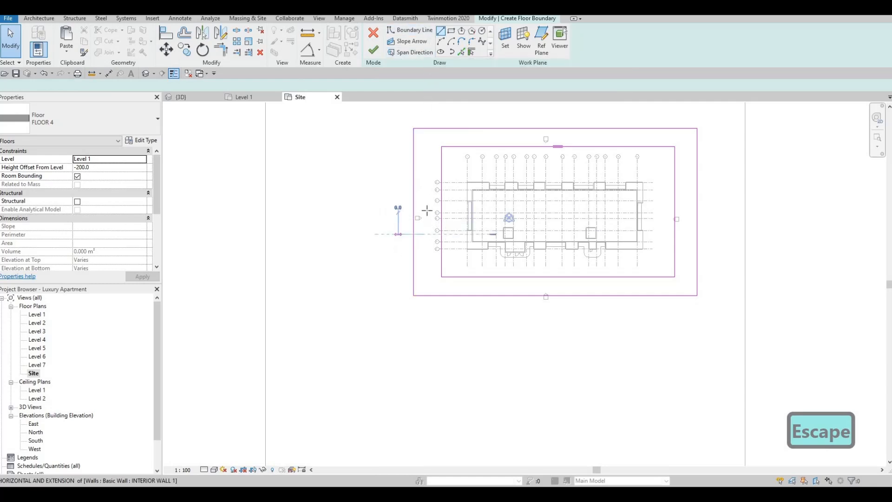
left_click(447, 234)
key("Escape")
left_click(395, 182)
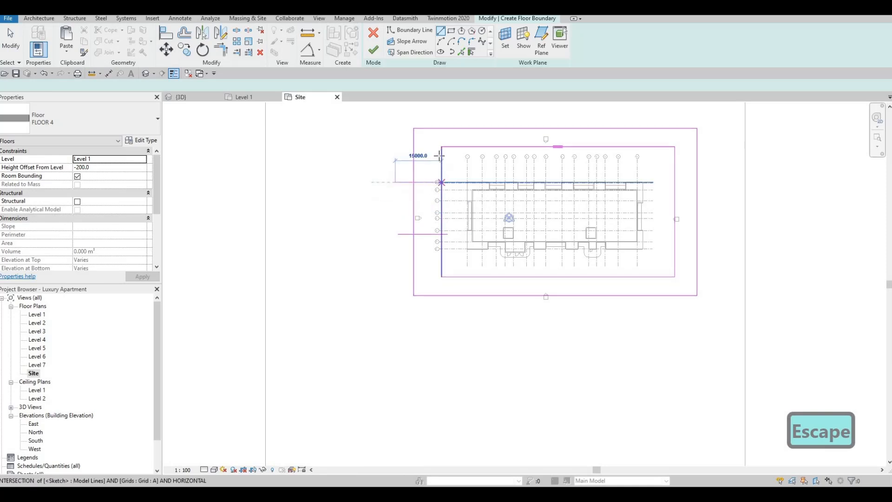
left_click(432, 160)
key("Escape")
key("Escape")
key("Escape")
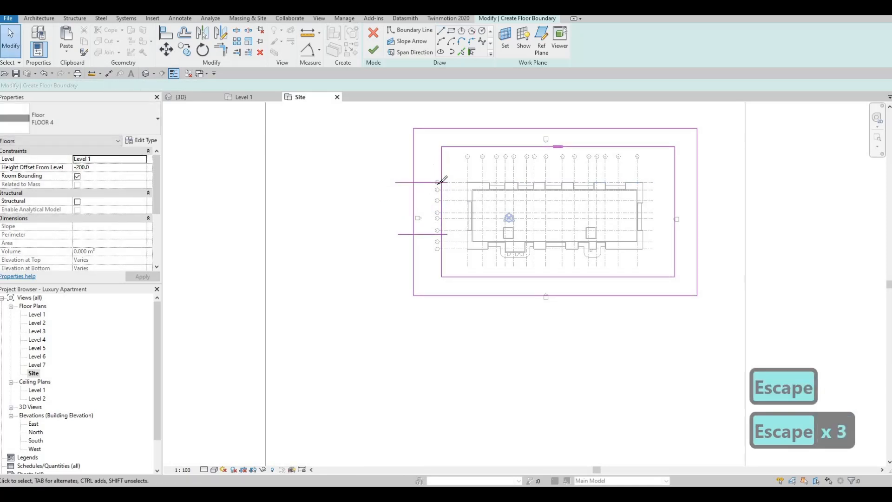
- Split the left edges of both rectangles between the two horizontal lines
key("l")
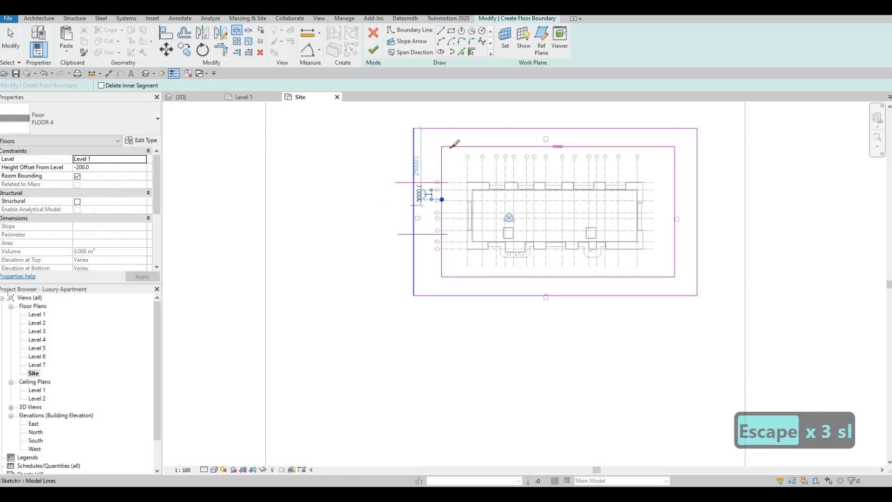
key("Escape")
key("Escape")
- Trim the split edges and horizontal lines into corners, leaving an open gap in the ring's left side
key("t")
key("r")
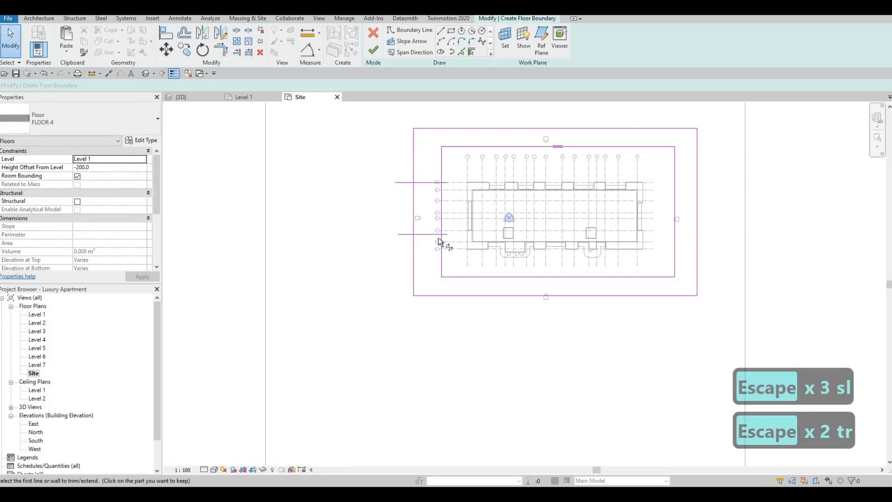
left_click(432, 234)
left_click(414, 251)
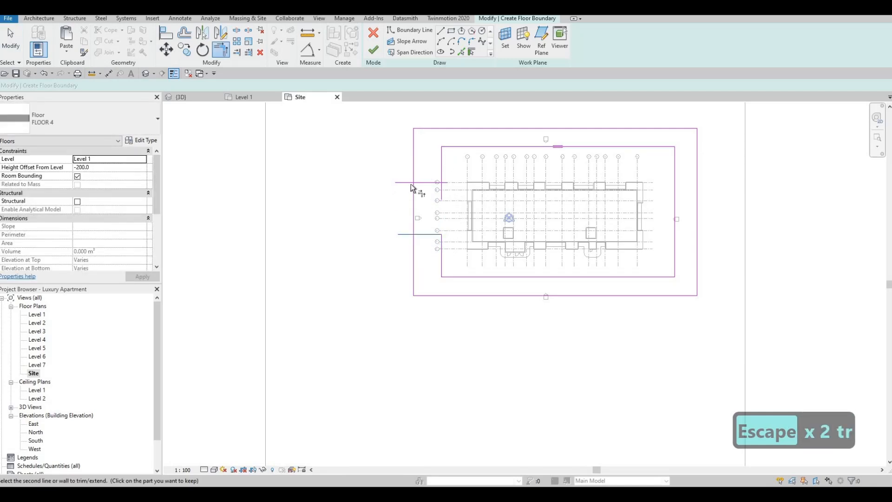
left_click(413, 171)
left_click(431, 182)
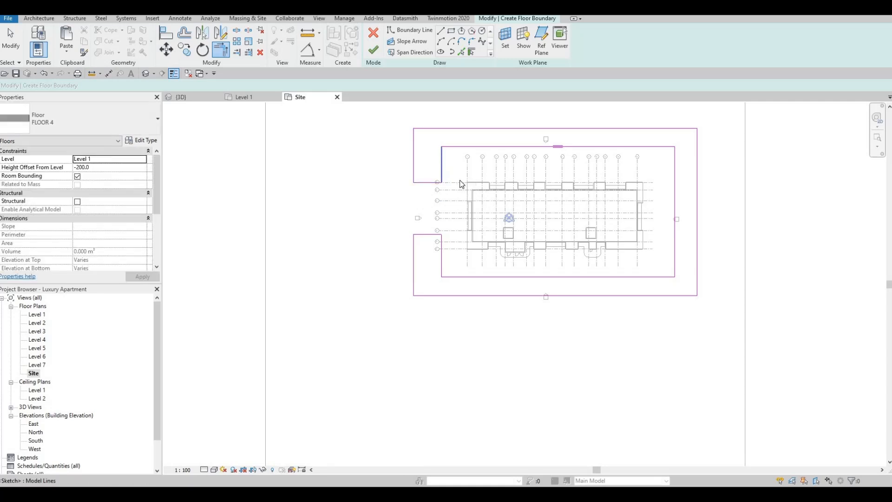
key("Escape")
key("Escape")
- Finish the FLOOR 4 ring boundary and dismiss the overlap warning
scroll(418, 195, "up", 2)
key("Escape")
mouse_move(396, 184)
middle_mouse_down()
mouse_move(386, 176)
mouse_move(385, 185)
middle_mouse_up()
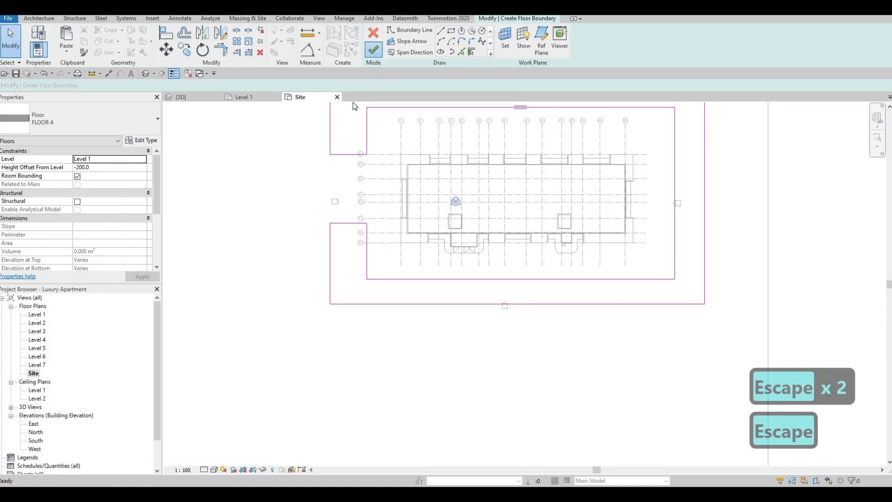
left_click(373, 50)
key("Escape")
key("Escape")
key("Escape")
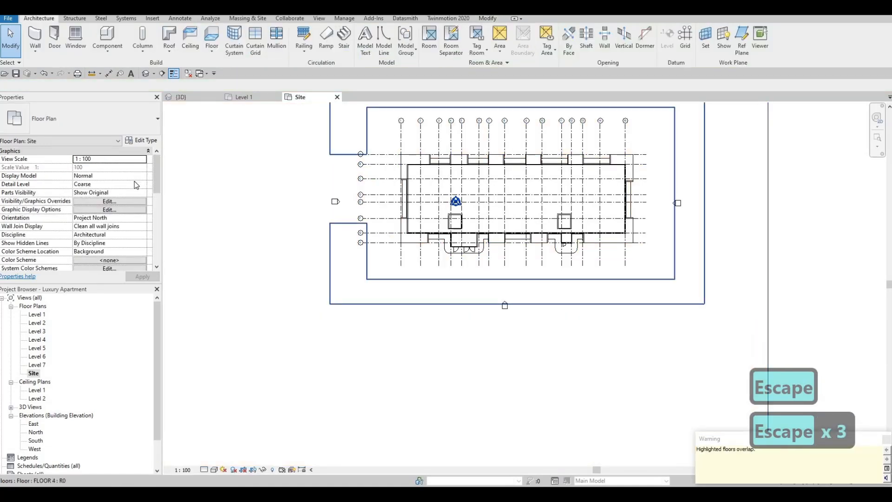
- Set the new ring floor's Height Offset From Level to 0
double_click(113, 168)
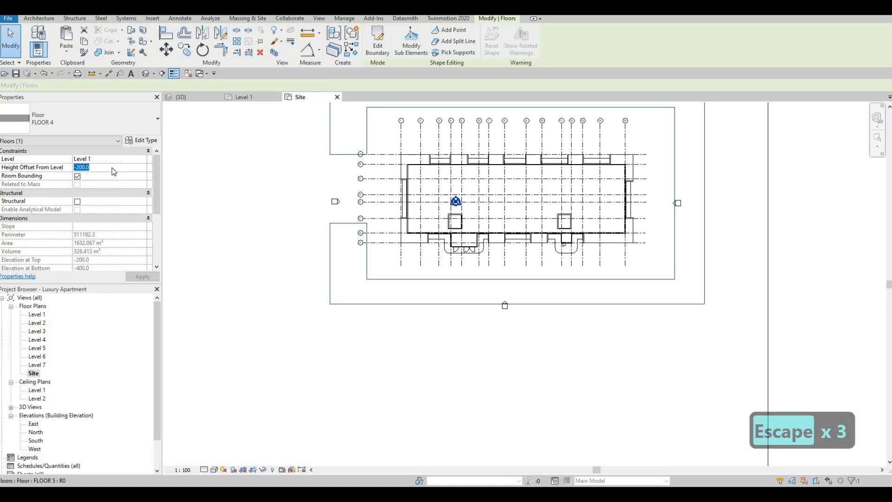
type("0")
key("Return")
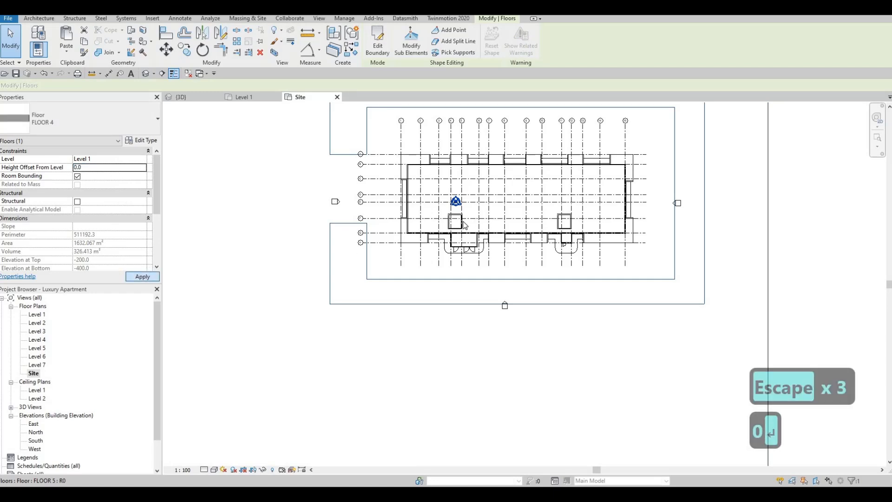
key("Escape")
key("Escape")
- Inspect the new ring floor in the 3D view and return to the Site plan
left_click(199, 97)
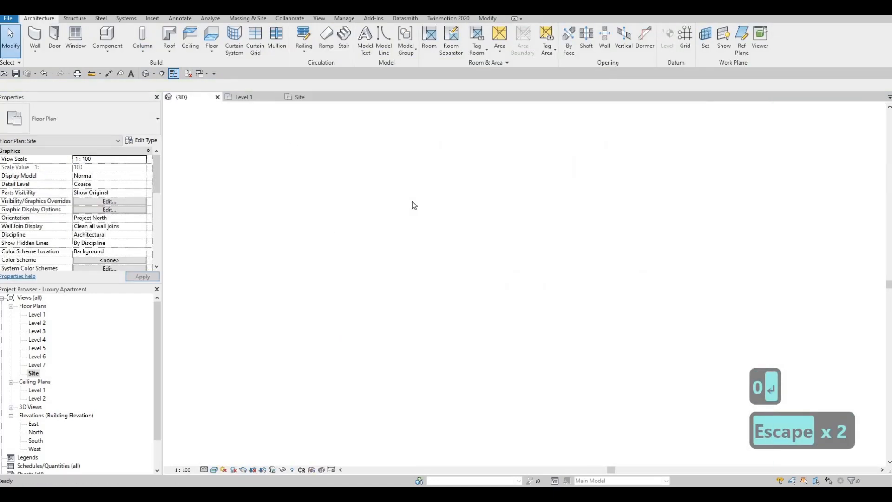
key("Escape")
middle_click_drag(382, 328, 478, 327)
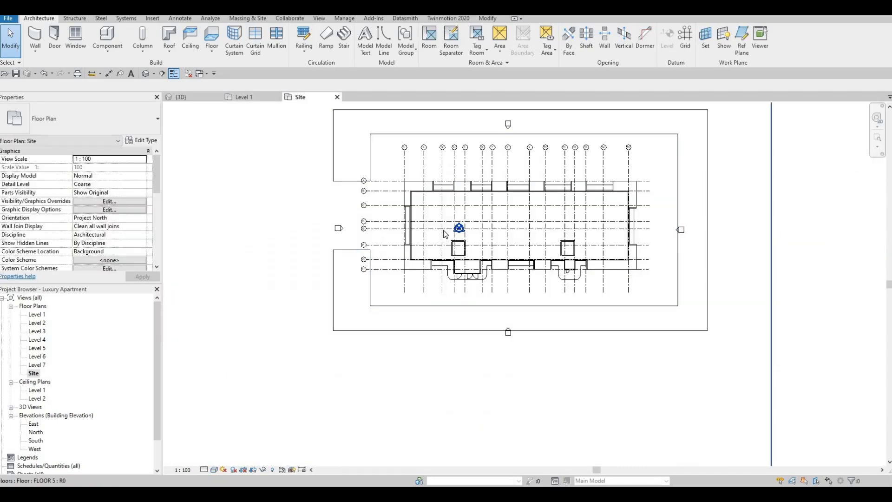
key("Escape")
scroll(438, 197, "down", 3)
middle_click_drag(442, 172, 435, 194)
scroll(436, 194, "up", 1)
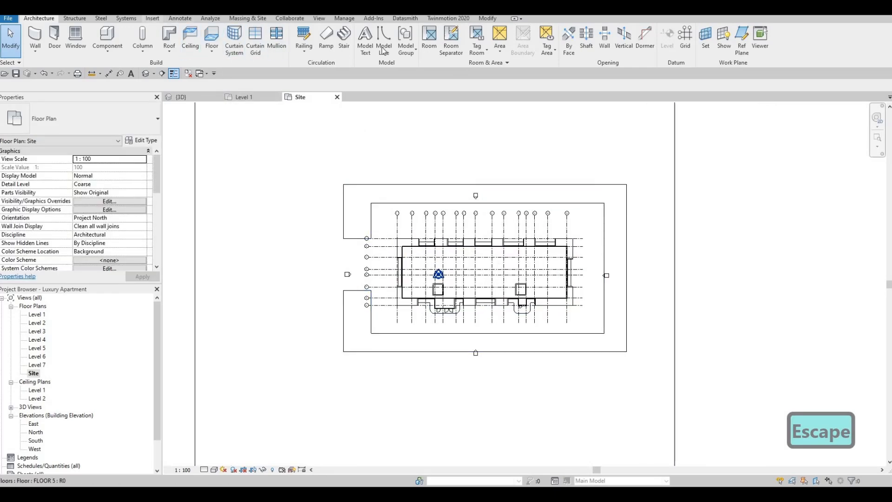
- Load the M_RPC Beetle car family from the library's Entourage folder
left_click(154, 18)
scroll(251, 195, "down", 5)
scroll(219, 171, "up", 5)
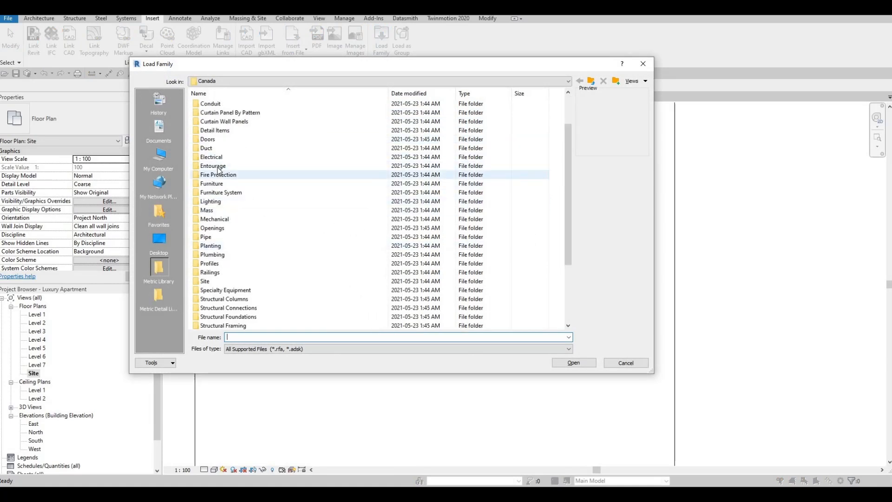
double_click(229, 166)
left_click(225, 103)
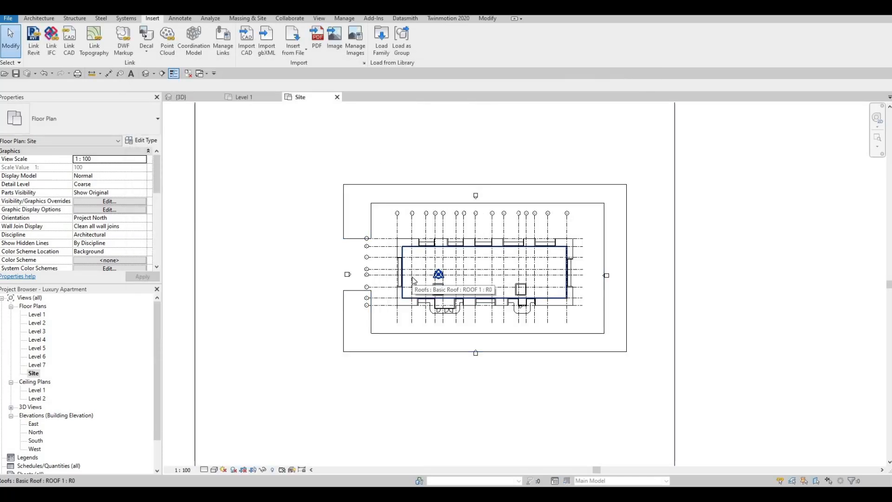
- Place an M_RPC Beetle car on Level 1 in front of the building, beside the main entrance curb
key("c")
key("m")
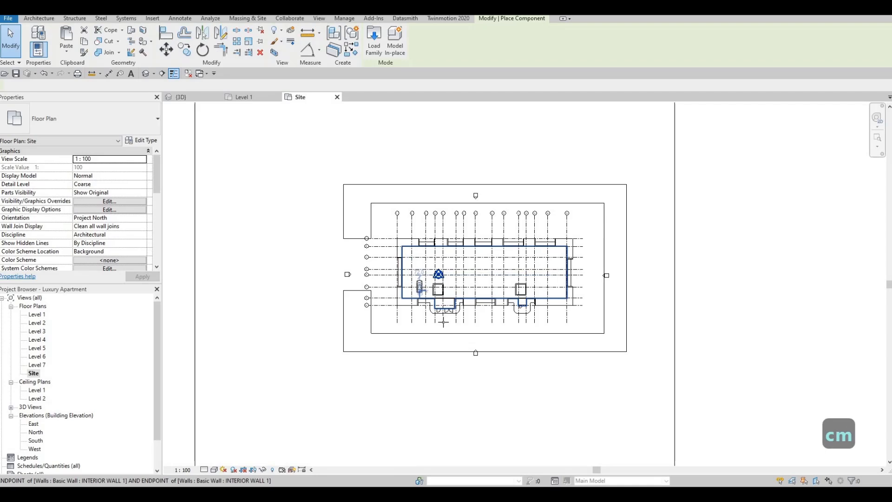
scroll(422, 295, "up", 2)
scroll(385, 324, "up", 5)
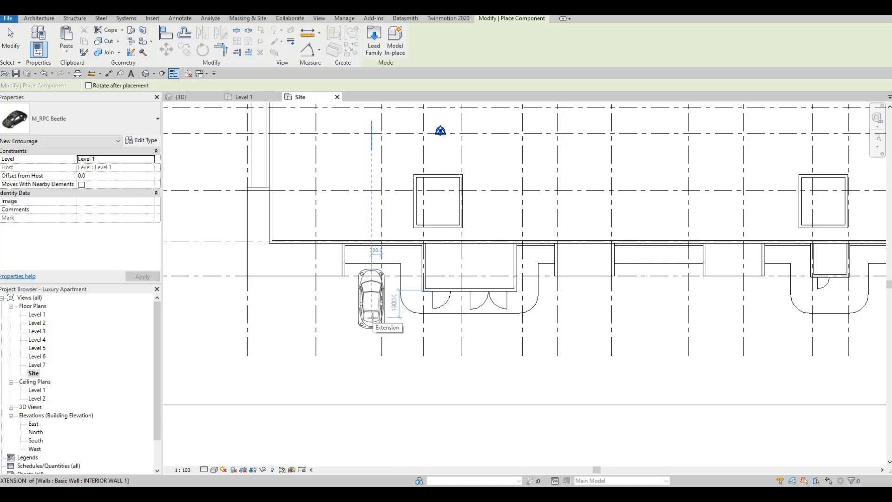
left_click(371, 317)
- Place two more Beetle cars side by side next to the building's left wall, near grid G
middle_click_drag(230, 267, 412, 282)
scroll(409, 283, "down", 1)
scroll(408, 283, "down", 1)
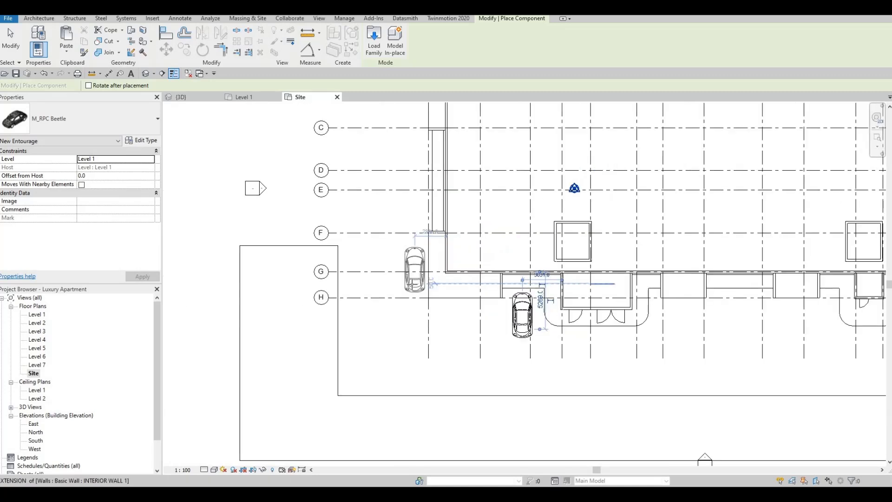
left_click(368, 284)
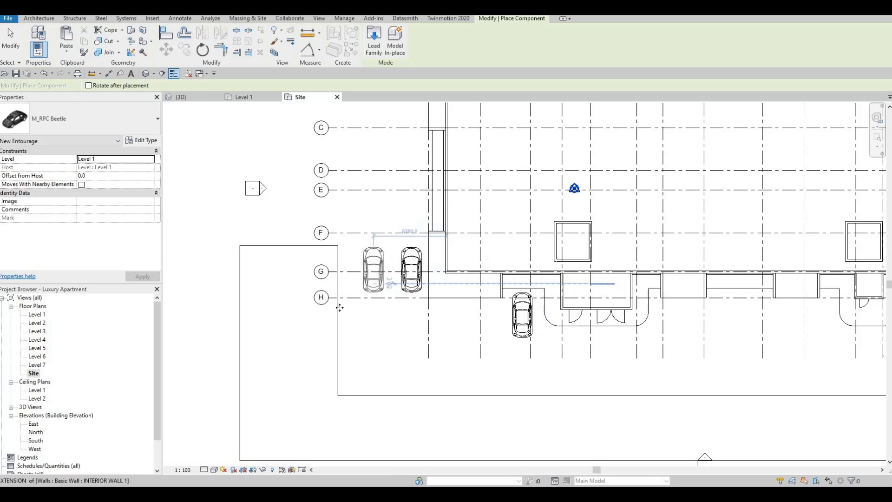
left_click(374, 283)
- Rotate the Beetle to lie parallel to the front facade and place two of them, one below the other, near grid 2
scroll(407, 278, "down", 1)
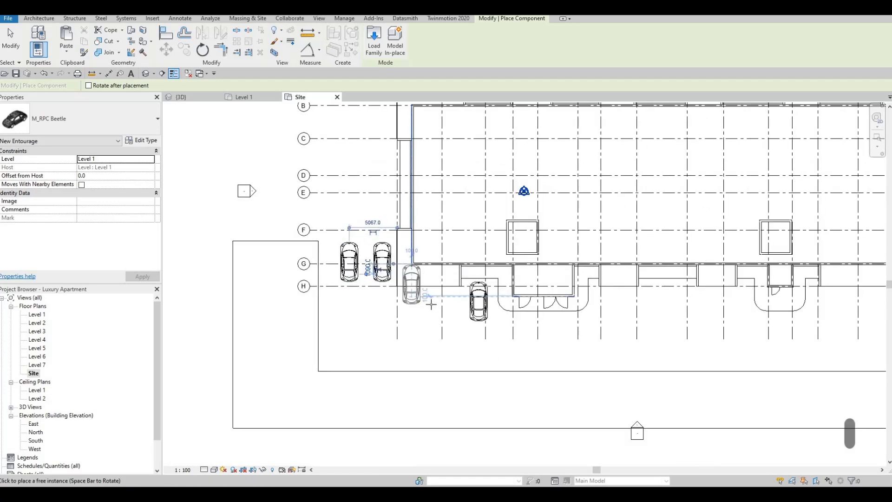
middle_click_drag(443, 319, 442, 299)
key("space")
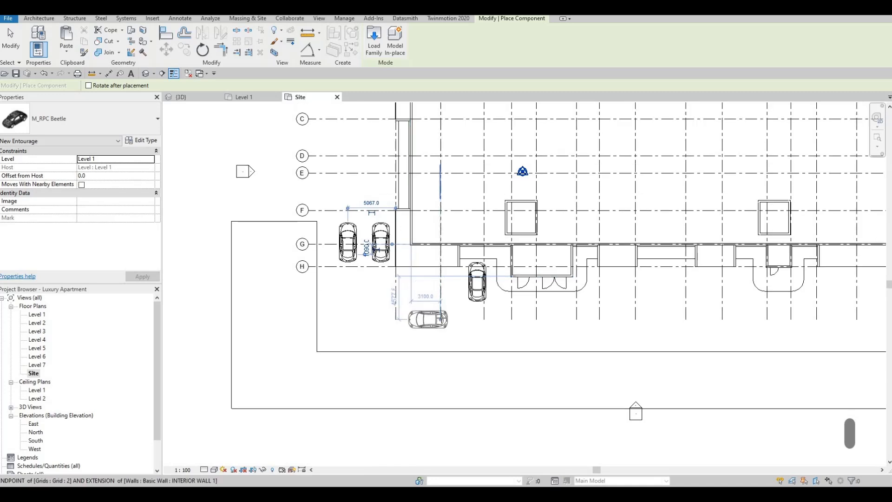
left_click(437, 344)
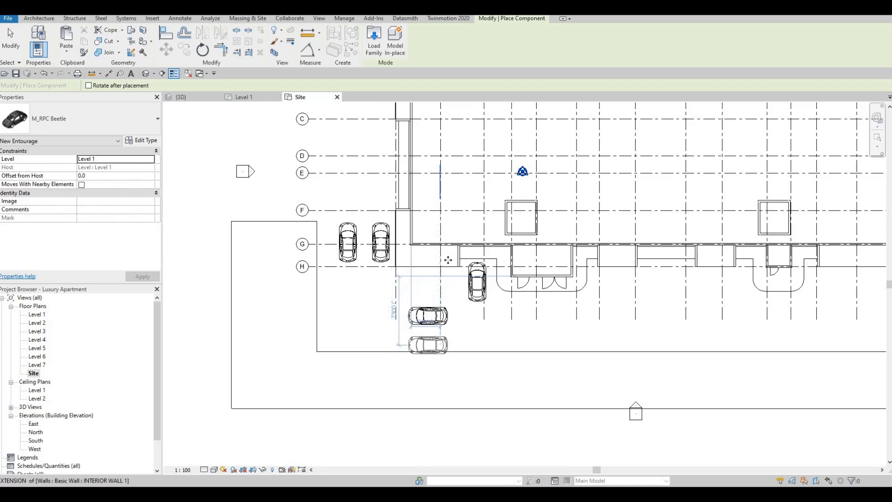
- Rotate the Beetle back to vertical and place three in a line behind the building between grids 14 and 15
scroll(441, 366, "down", 3)
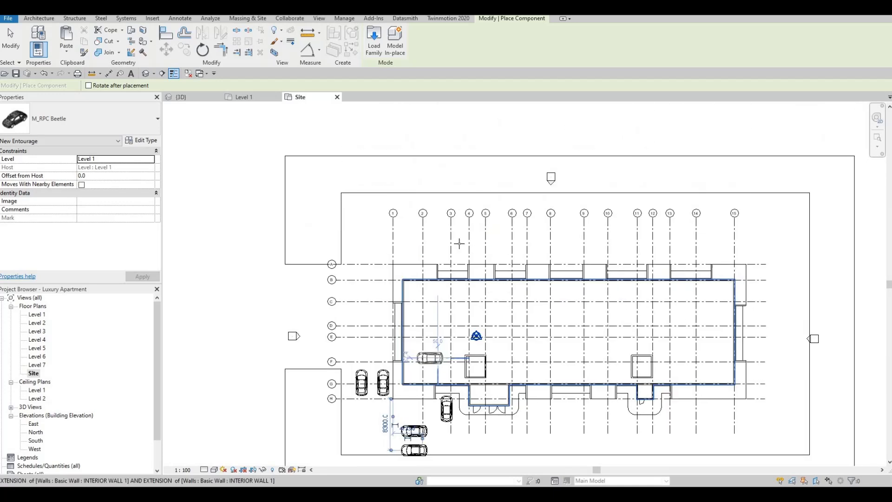
middle_click_drag(464, 232, 470, 228)
key("space")
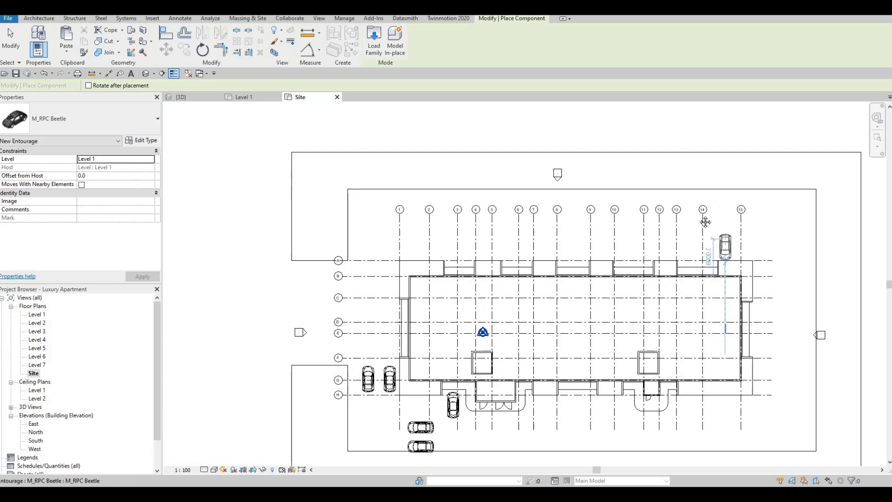
left_click(725, 239)
middle_click_drag(730, 198, 660, 232)
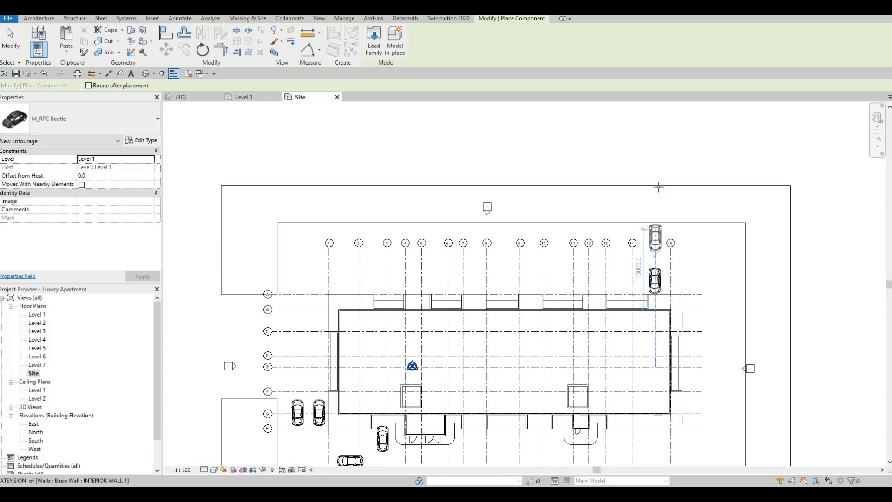
left_click(660, 210)
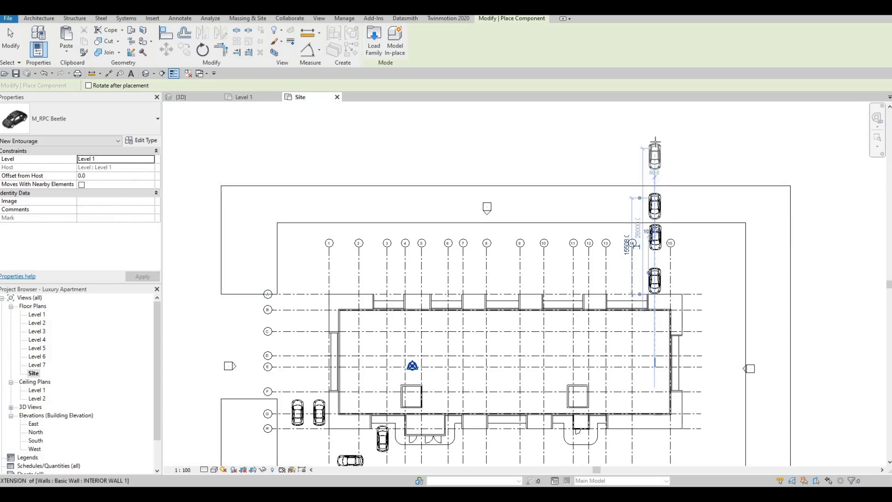
- Edit the boundary of the surrounding FLOOR 4 ring and move both rear edges outward until the inner edge passes the rearmost car
key("Escape")
key("Escape")
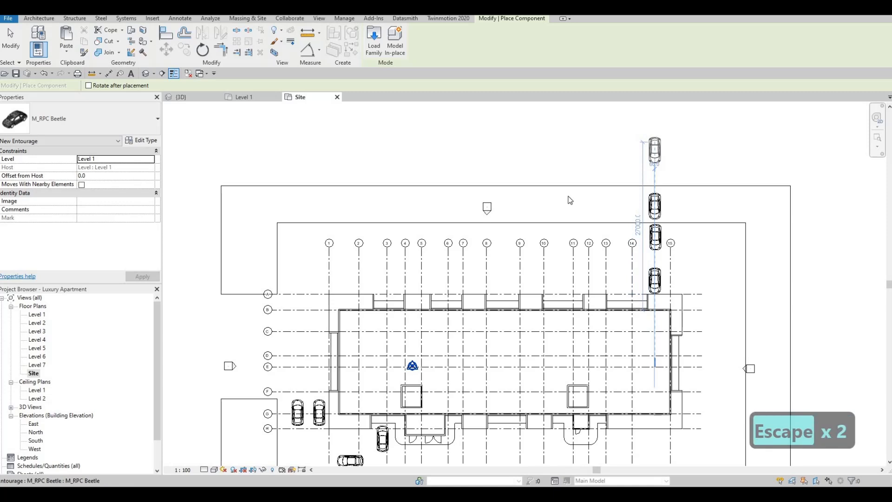
scroll(588, 188, "down", 1)
double_click(592, 189)
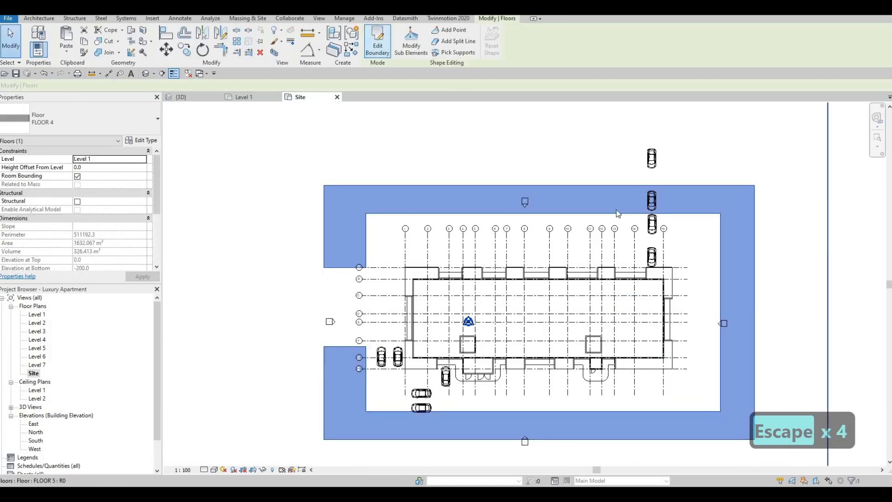
left_click(591, 186)
left_click(586, 214, "ctrl")
left_click_drag(581, 186, 579, 119)
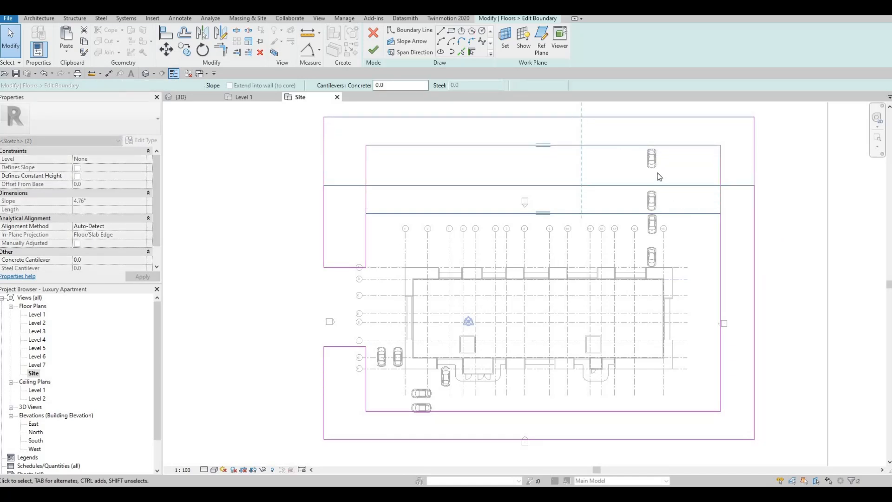
- Move the ring's inner right edge toward the building, leaving 9800 mm between it and the outer right edge
left_click(720, 175)
left_click_drag(697, 178, 707, 280)
key("Left")
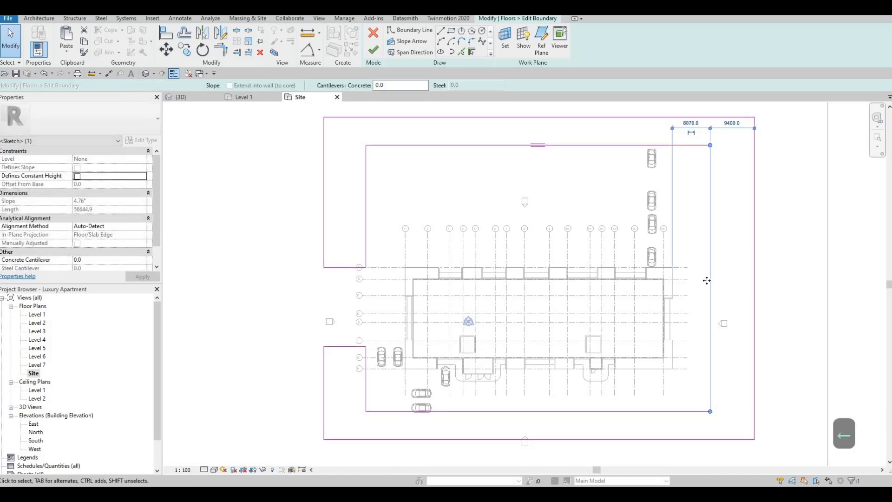
key("Left")
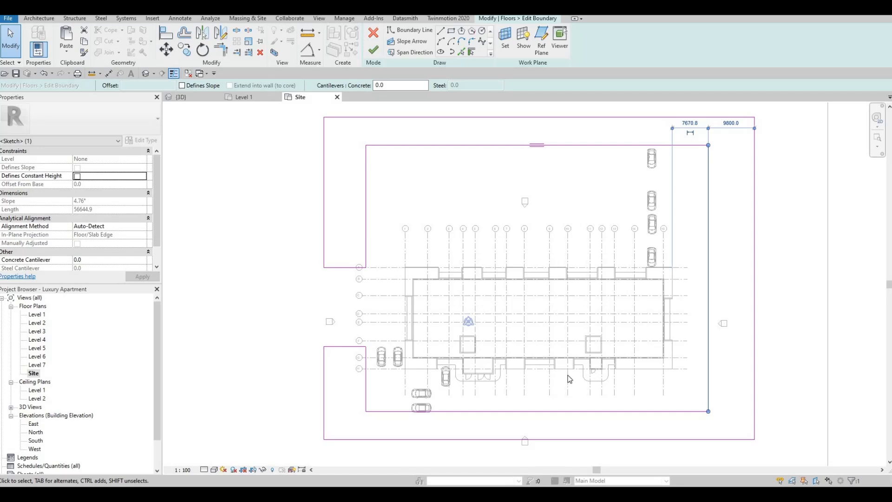
- Move the ring's inner and outer front edges together slightly away from the building
left_click(480, 411)
left_click(476, 438, "ctrl")
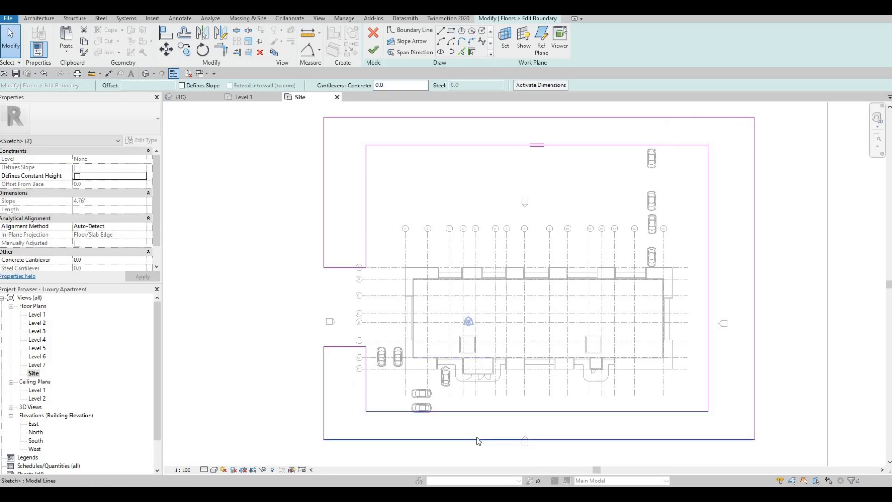
key("Down")
key("Down")
key("Down")
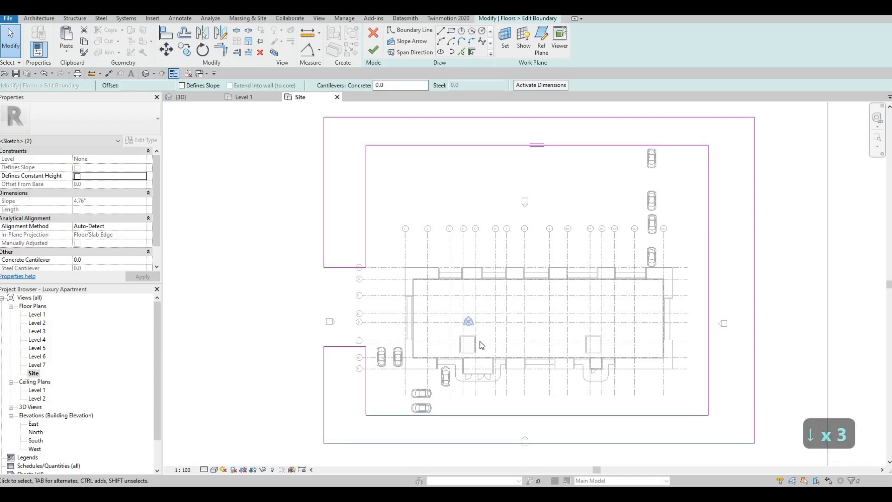
key("Escape")
key("Escape")
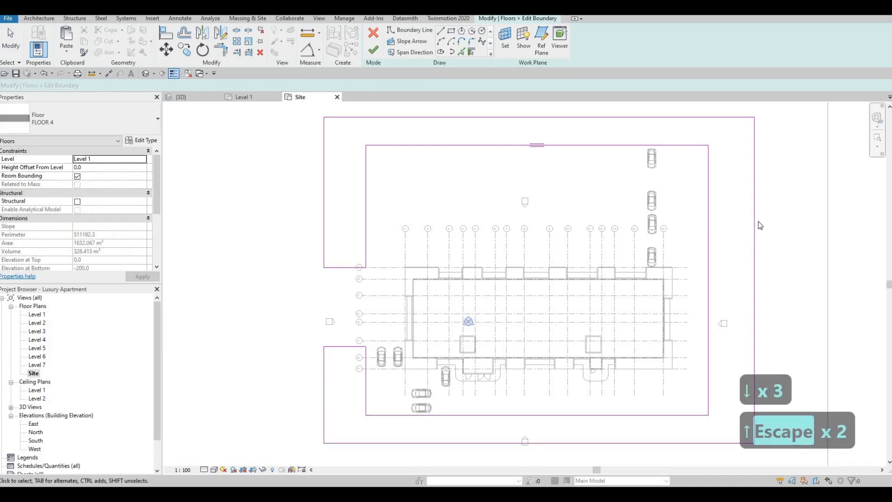
- Narrow the ring by moving its outer right edge to 11670.8 mm from the building and its outer front edge inward
left_click(753, 214)
key("Escape")
left_click_drag(754, 209, 728, 209)
middle_click_drag(598, 379, 603, 334)
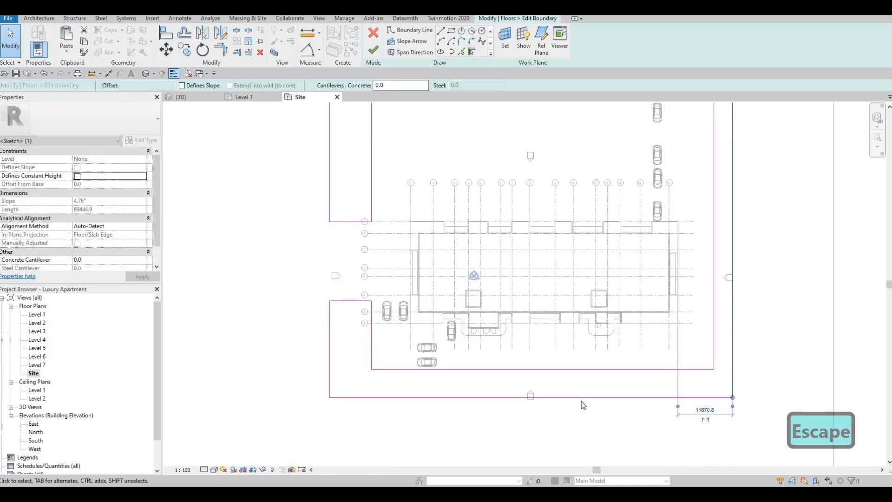
left_click(580, 398)
left_click_drag(581, 397, 579, 388)
key("Down")
key("Down")
key("Down")
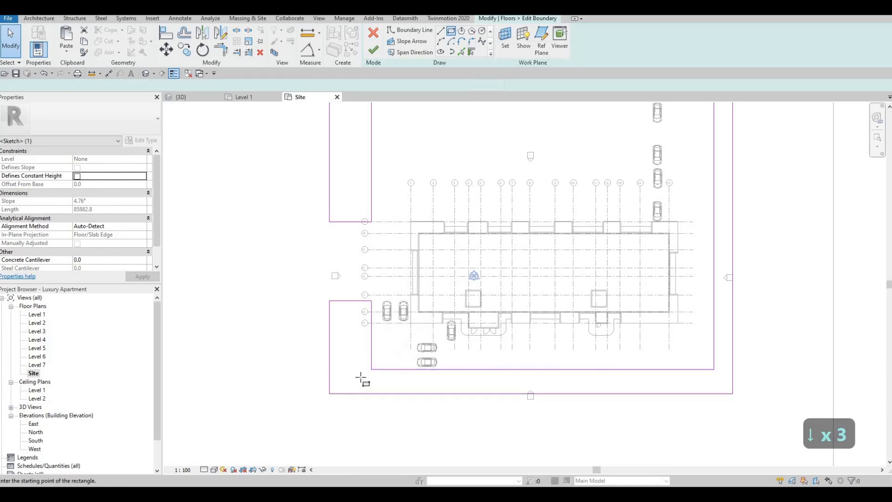
left_click(337, 307)
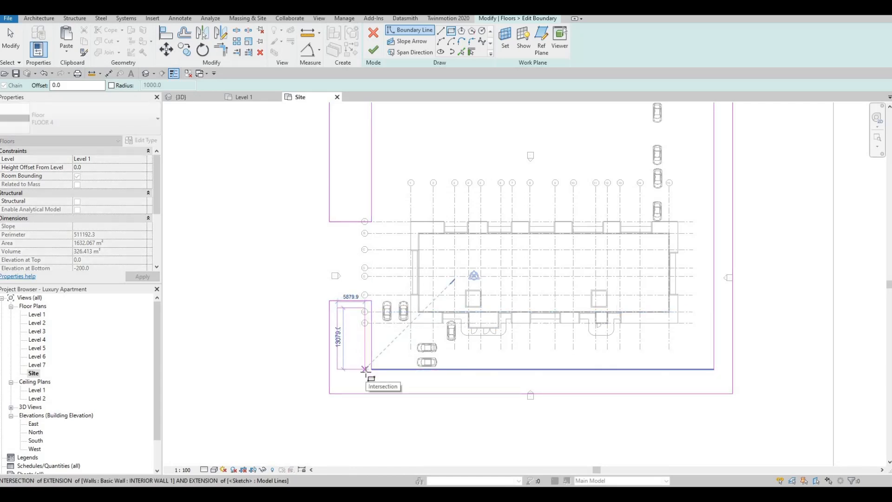
left_click(365, 368)
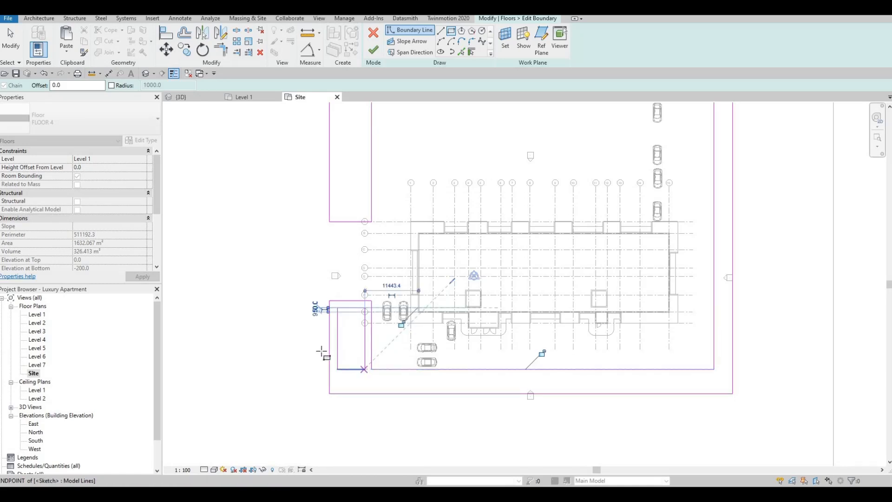
key("Escape")
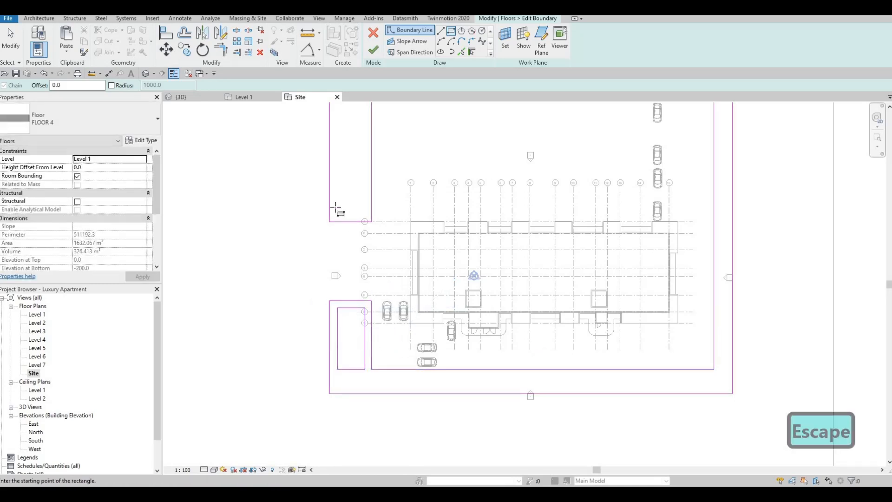
key("Escape")
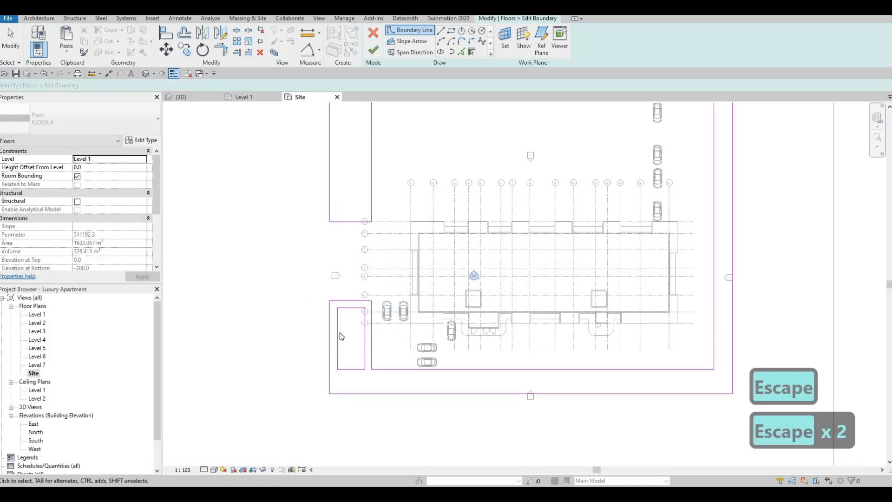
key("Tab")
left_click(339, 333)
key("Delete")
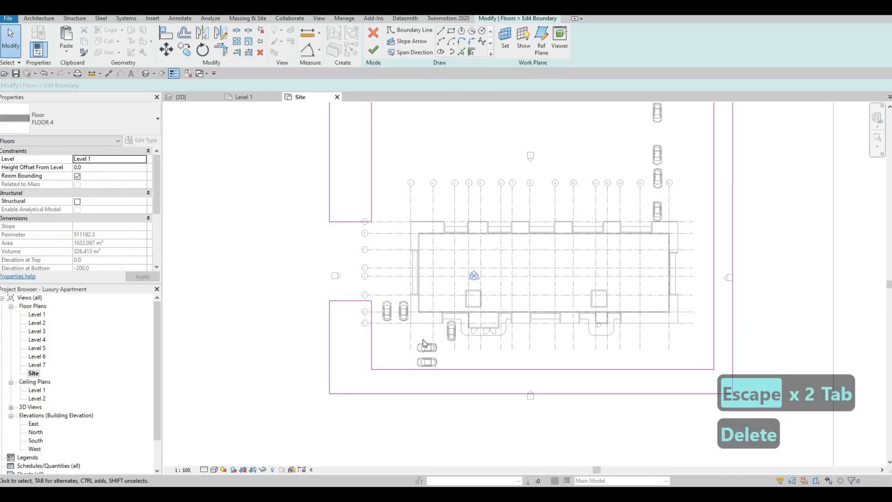
key("Escape")
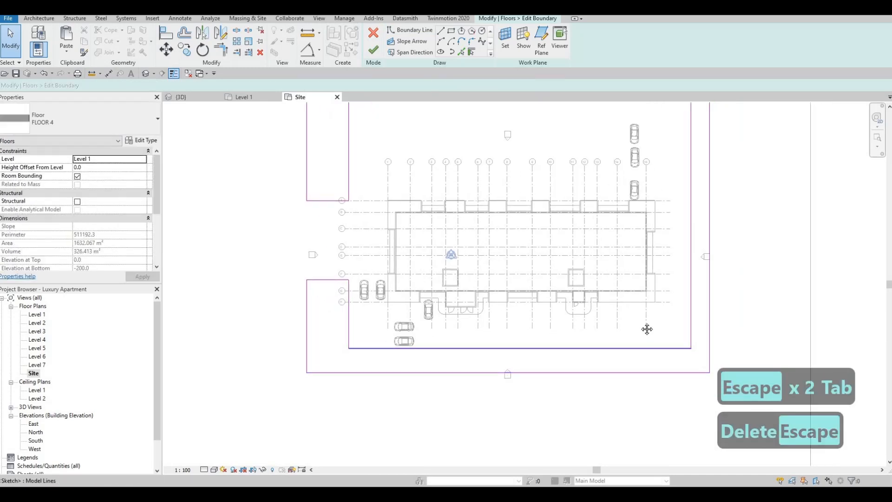
- Nudge the ring's outer right edge slightly outward to widen the strip on that side
middle_click_drag(713, 213, 682, 271)
left_click(679, 265)
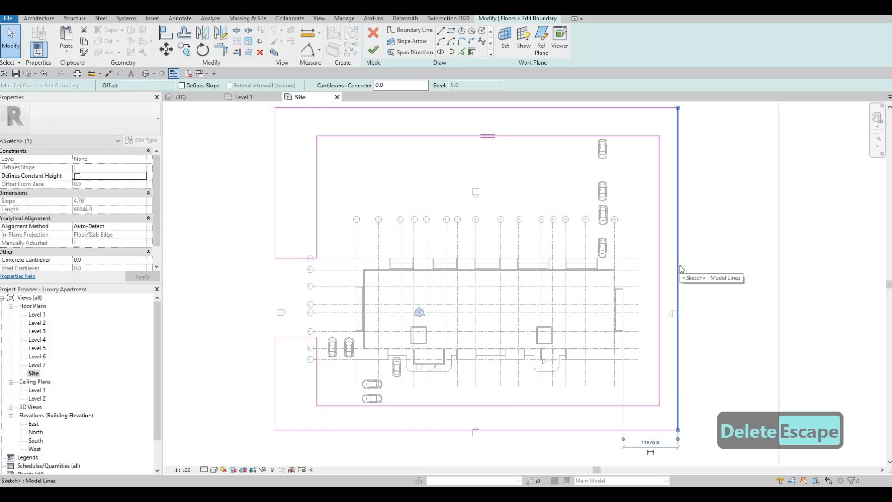
key("Left")
key("Left")
key("Left")
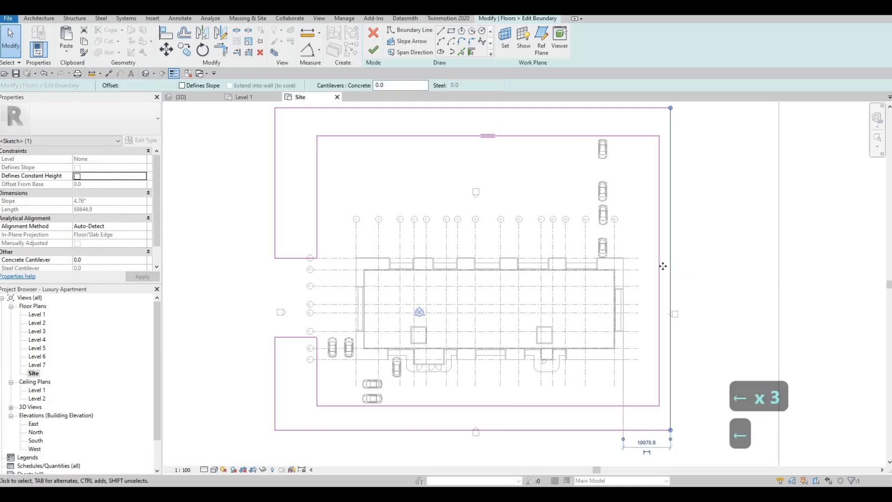
key("Left")
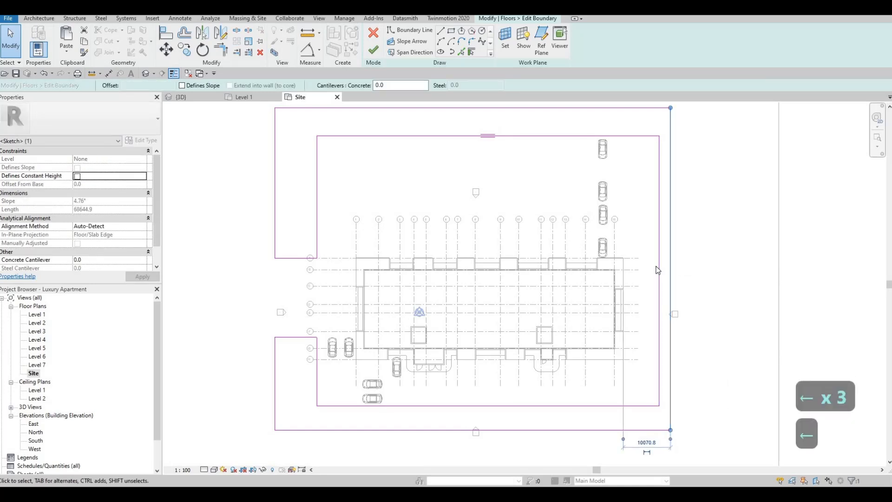
key("Right")
key("Right")
key("Right")
key("Right")
key("Right")
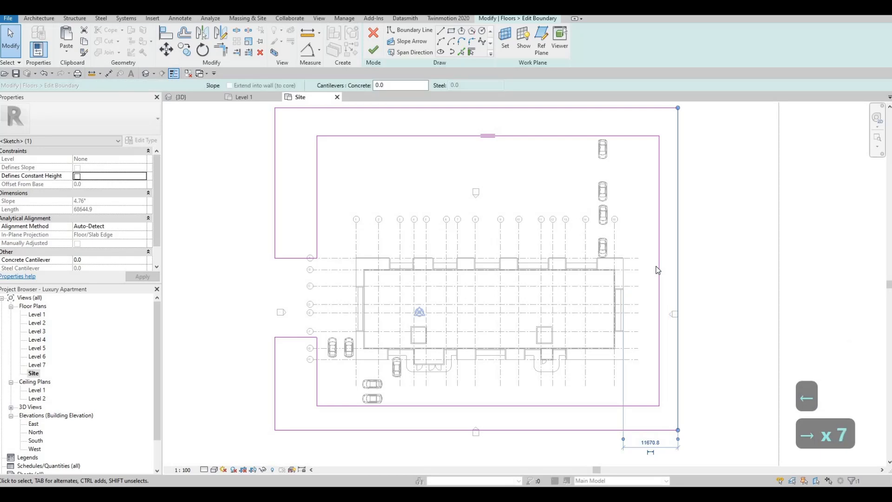
key("Escape")
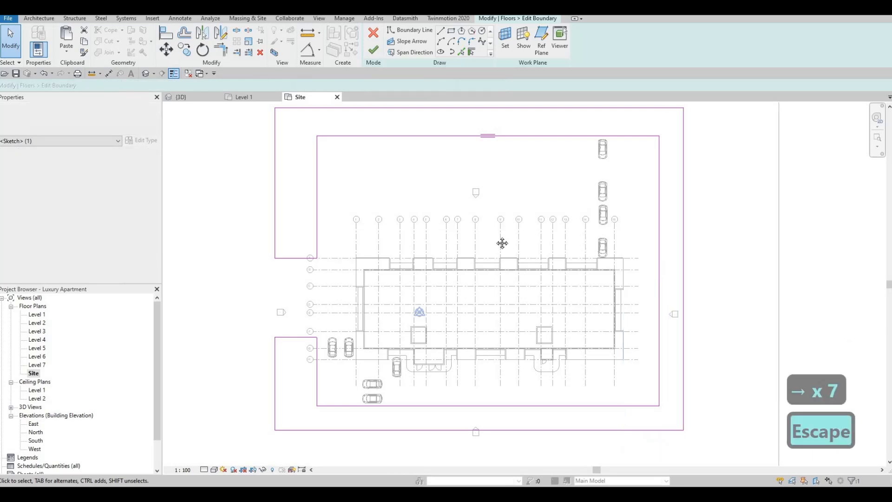
- Move the ring's outer rear edge outward to widen the strip behind the building
middle_click_drag(484, 111, 493, 172)
mouse_move(494, 169)
left_mouse_down()
mouse_move(494, 143)
mouse_move(494, 155)
left_mouse_up()
key("Escape")
key("Escape")
- Fillet the two outer rear corners of the floor boundary, the left one with a radius of about 6000 mm
left_click(473, 42)
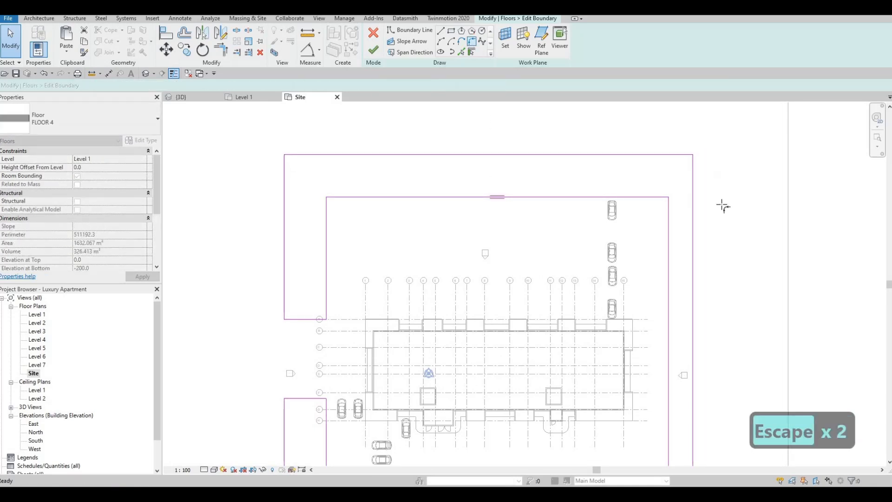
left_click(663, 155)
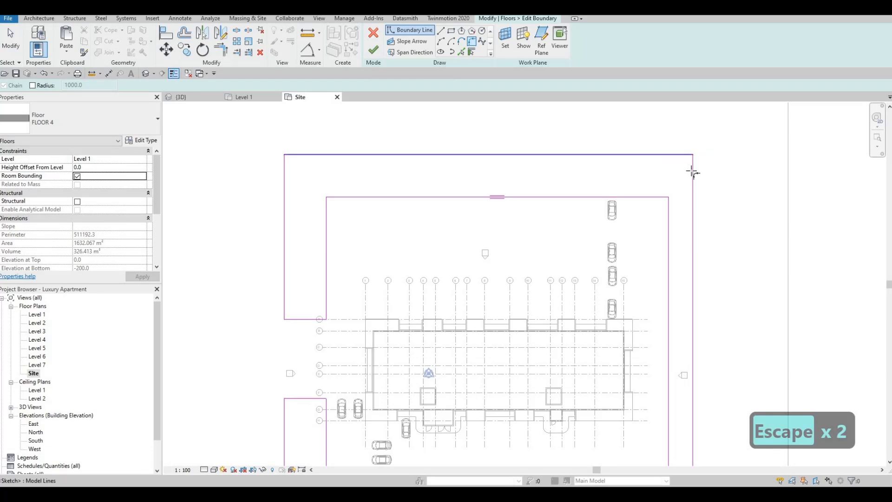
left_click(691, 165)
left_click(664, 193)
key("Escape")
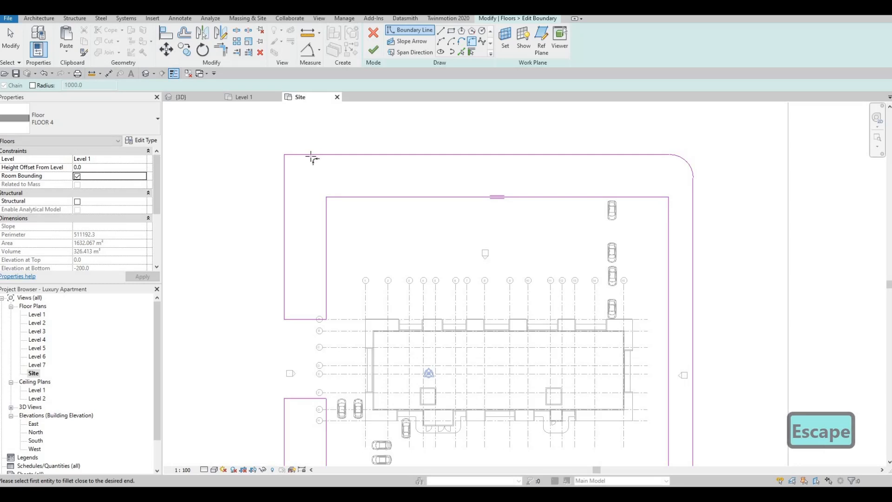
left_click(288, 170)
left_click(285, 171)
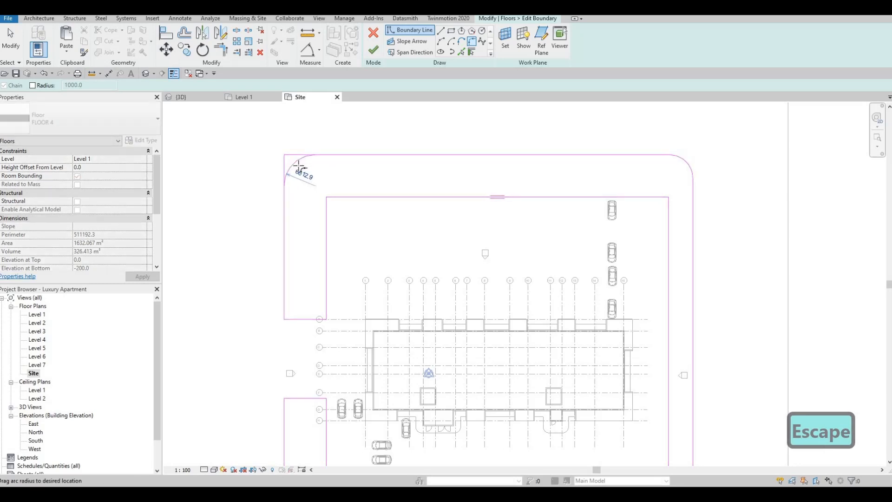
left_click(297, 167)
key("Escape")
key("Escape")
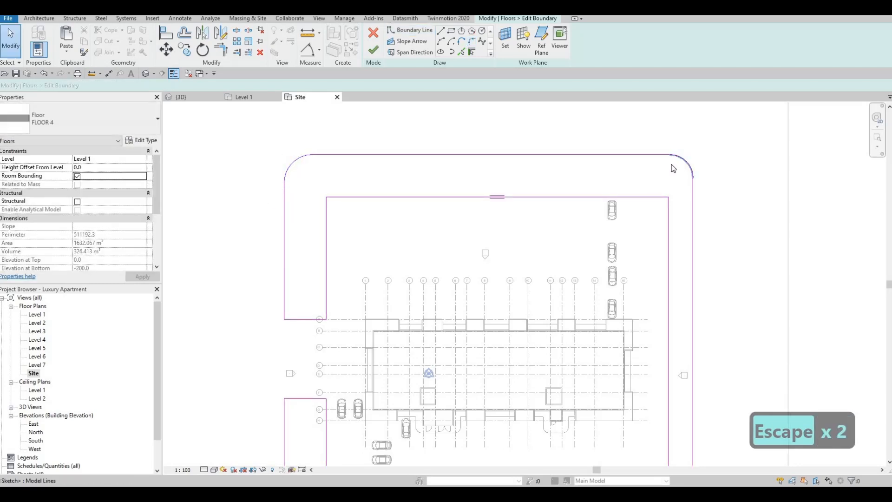
- Set the radius of the arc at the outer rear left corner to 5000 mm
left_click(684, 163)
key("Escape")
left_click(297, 159)
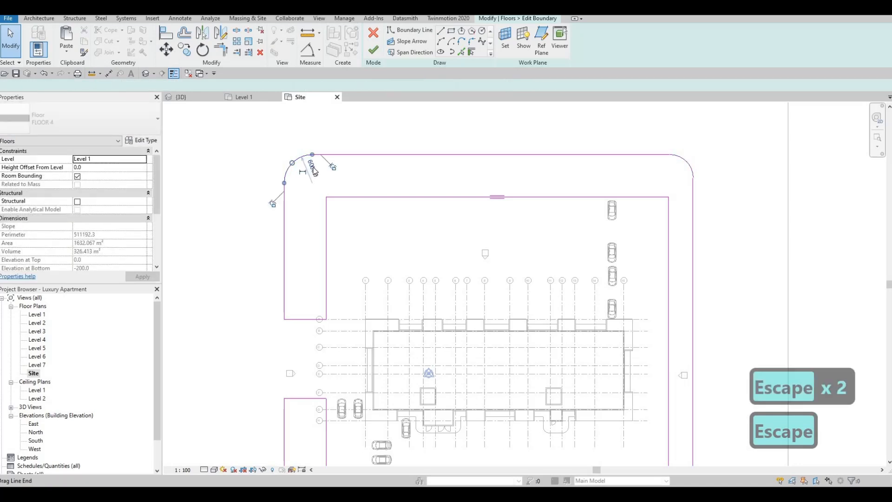
left_click(290, 173)
type("5000")
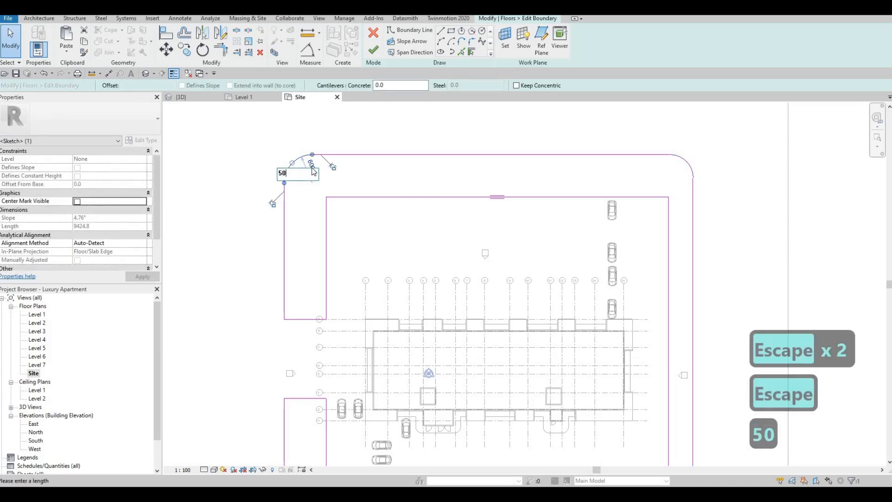
key("Return")
key("Escape")
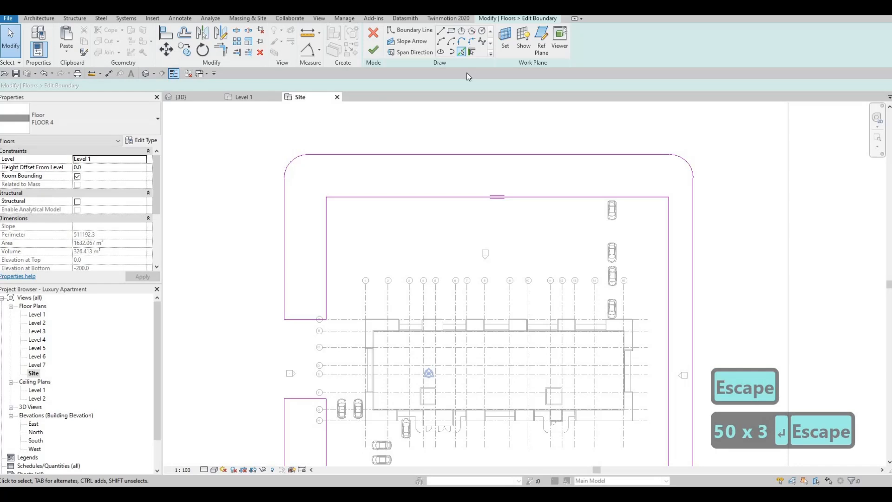
- Fillet the outer front right corner of the floor boundary with a freehand radius
left_click(472, 41)
scroll(599, 288, "down", 2)
scroll(618, 334, "up", 3)
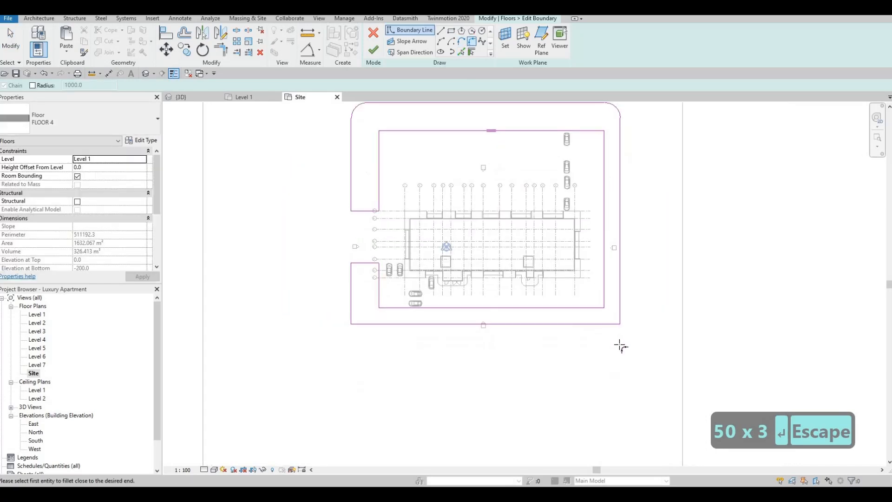
left_click(627, 346)
left_click(632, 333)
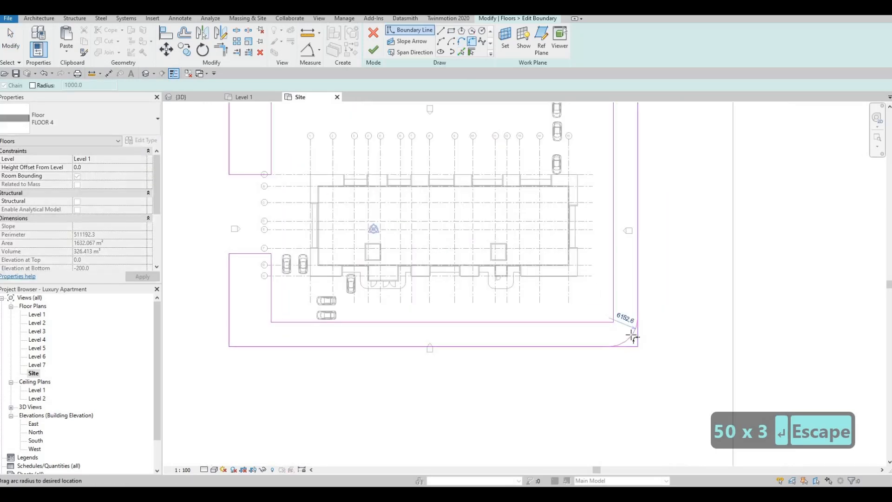
key("Escape")
key("Escape")
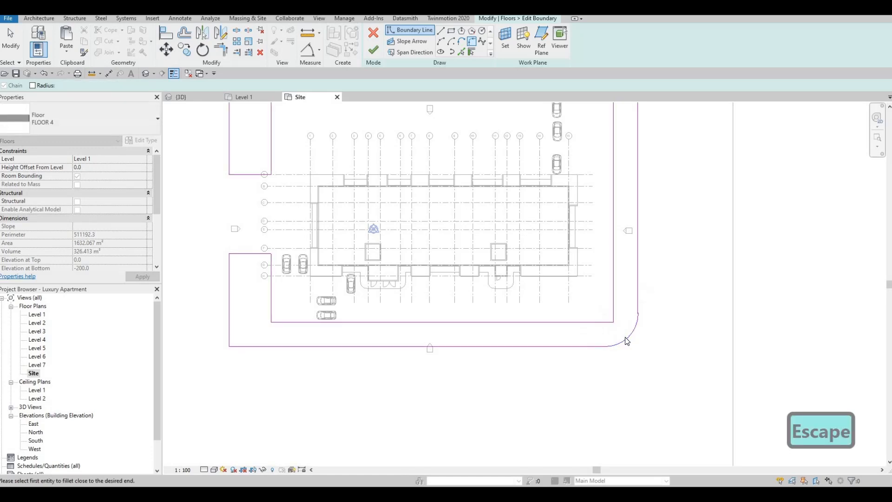
- Set the radius of the arc at the outer front right corner to 5000 mm
left_click(626, 338)
left_click(616, 325)
type("5000")
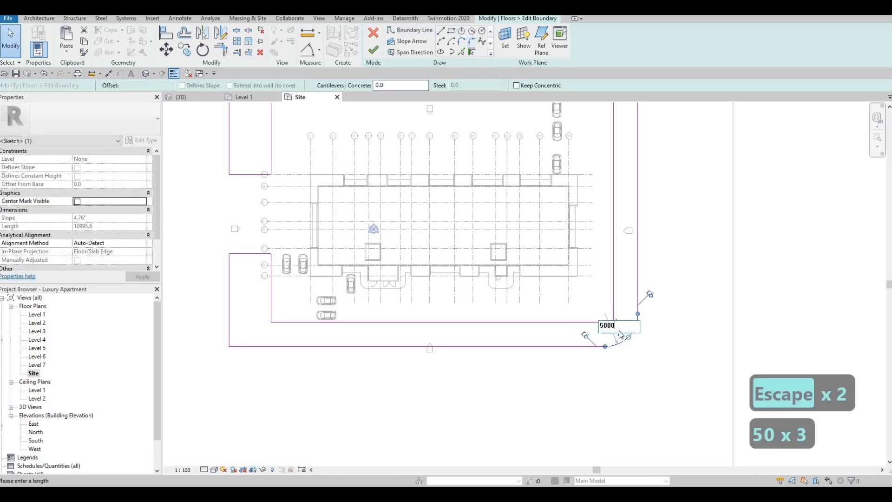
key("Return")
key("Escape")
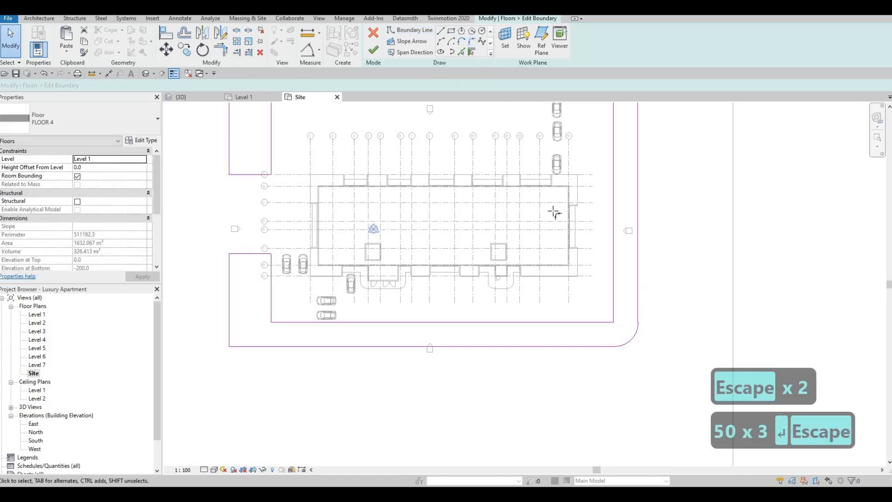
- Fillet the two inner front corners of the floor boundary, the left one with a radius of about 5000 mm
left_click(612, 310)
left_click(609, 311)
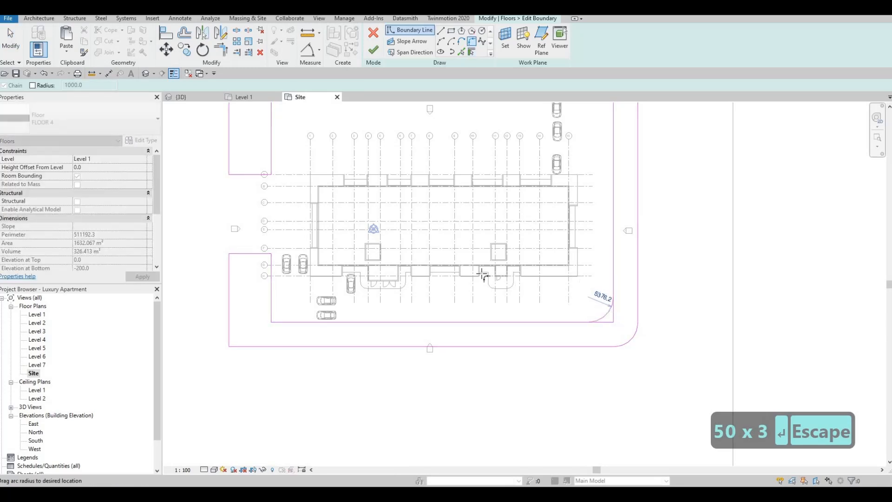
key("Escape")
middle_click_drag(280, 323, 346, 330)
left_click(345, 331)
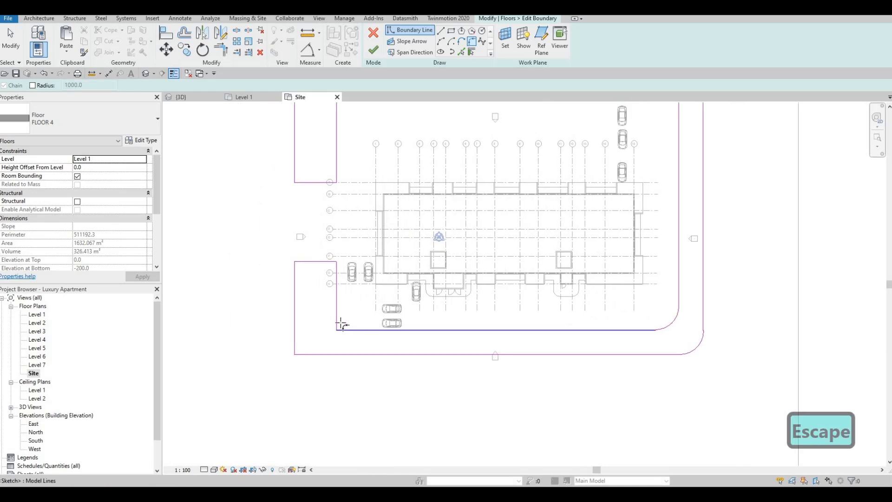
left_click(337, 321)
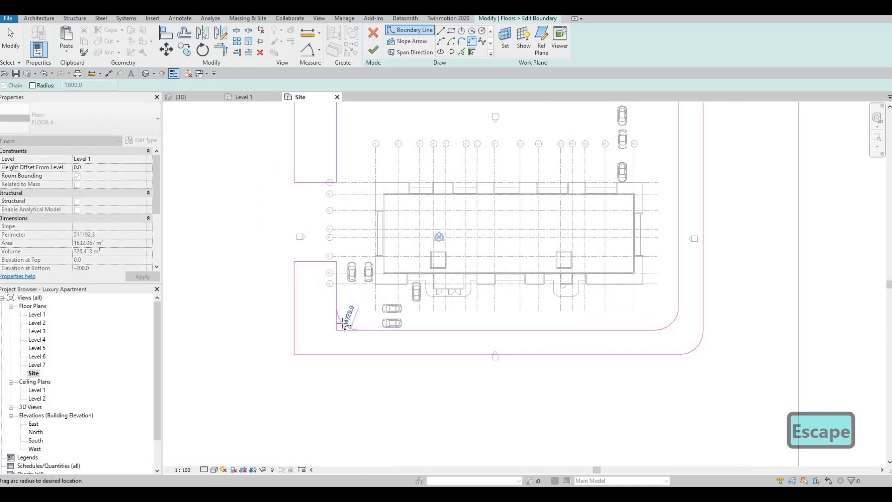
left_click(344, 321)
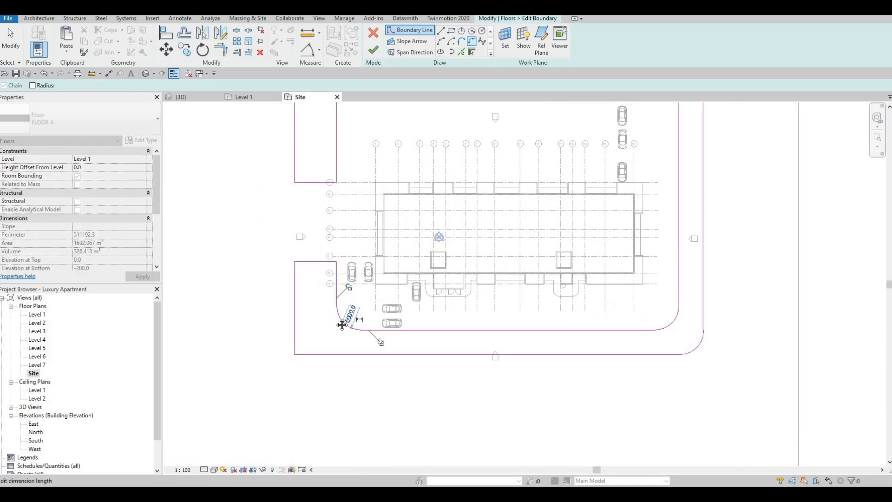
- Fillet the two inner rear corners of the floor boundary, the left one with a radius of about 5000 mm
middle_click_drag(337, 135, 335, 219)
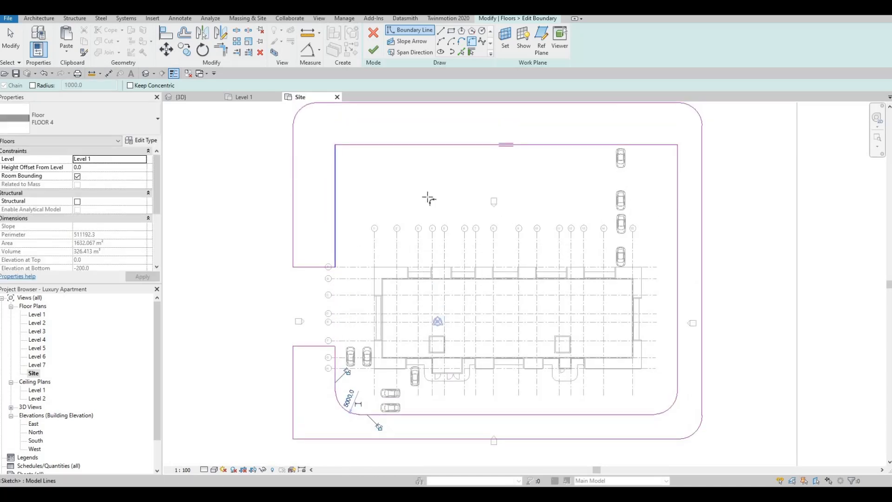
left_click(337, 155)
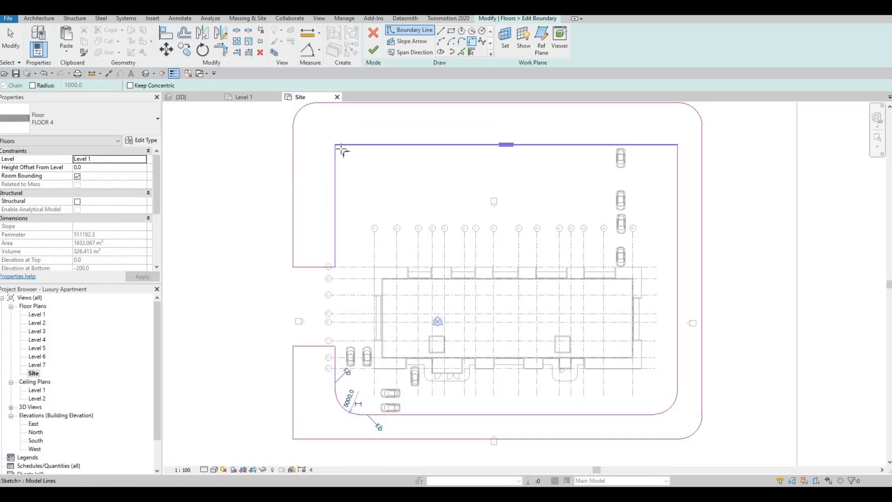
left_click(342, 146)
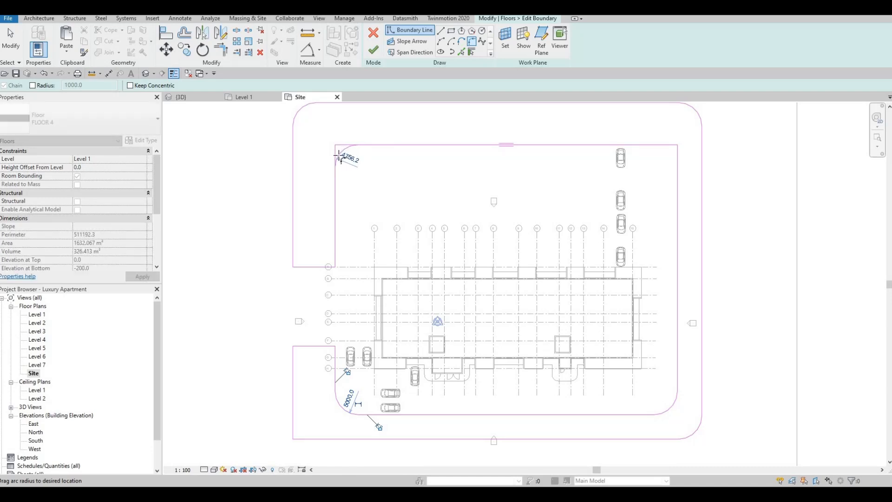
left_click(654, 159)
left_click(672, 161)
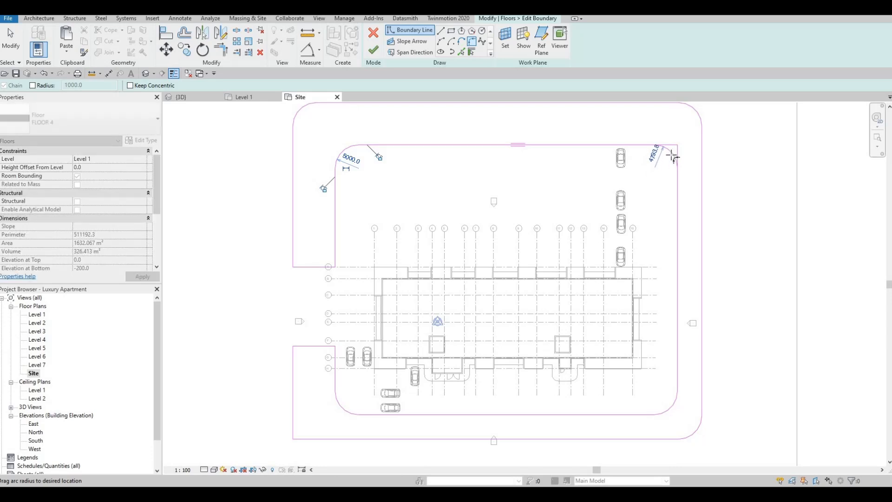
left_click(554, 183)
key("Escape")
key("Escape")
key("Escape")
key("Escape")
- Fillet the inner corner on the rear side of the left entrance opening with a radius of about 4000 mm
middle_click_drag(453, 299, 435, 282)
scroll(446, 240, "down", 1)
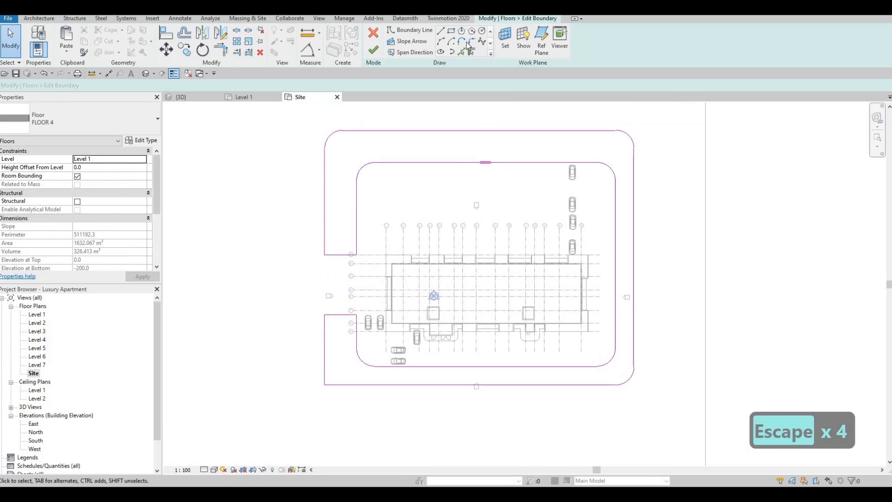
scroll(339, 238, "up", 2)
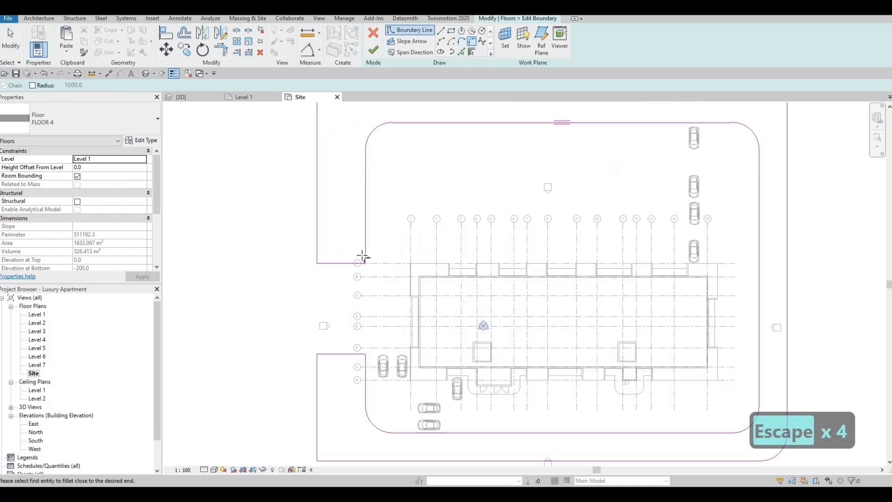
left_click(365, 251)
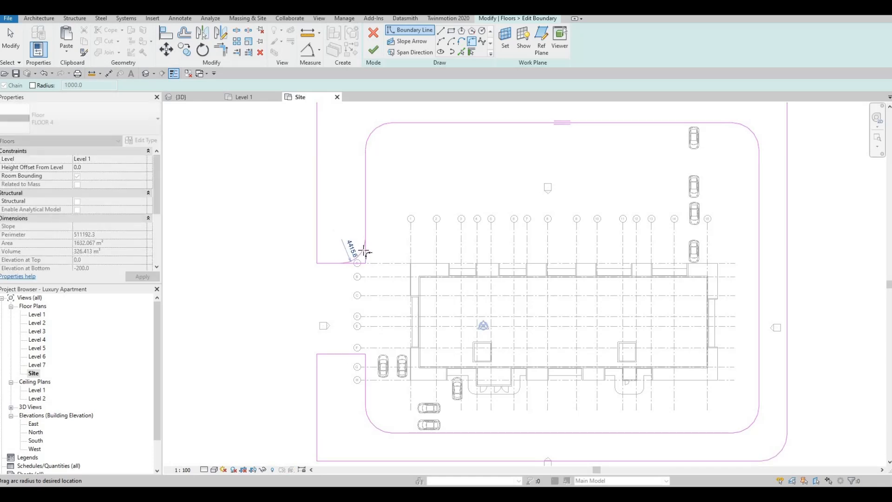
left_click(316, 246)
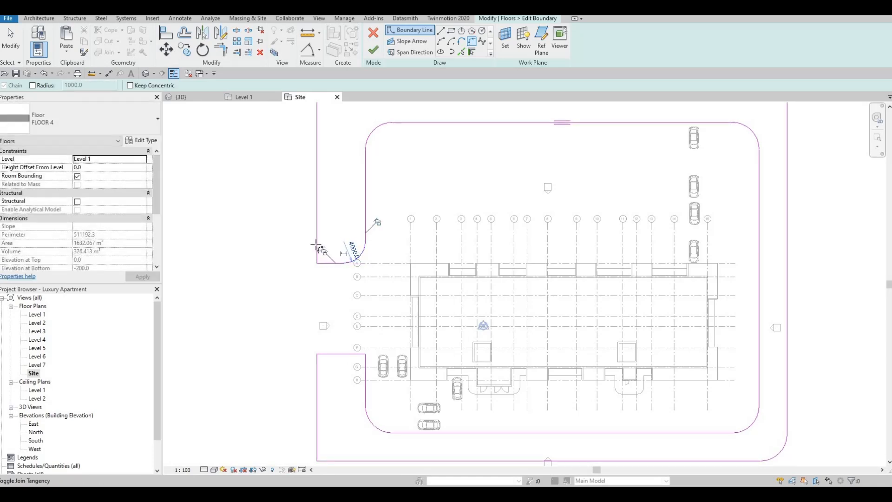
left_click(328, 258)
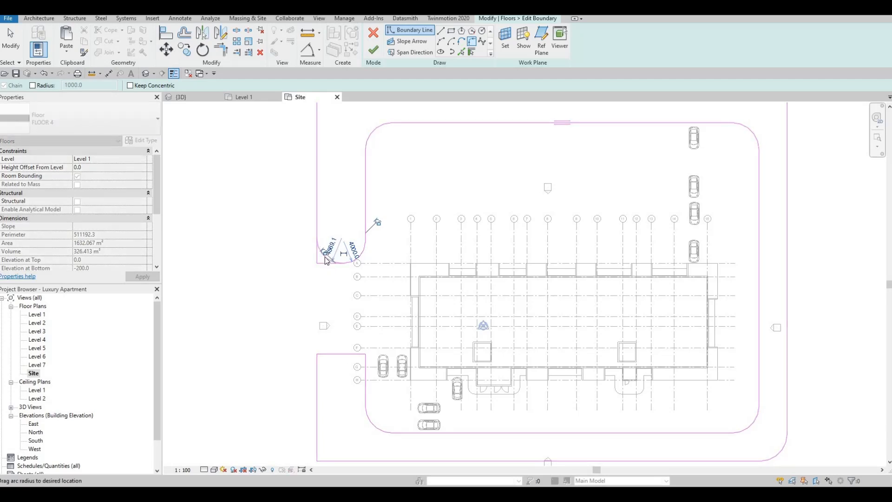
left_click(332, 262)
key("Escape")
key("Escape")
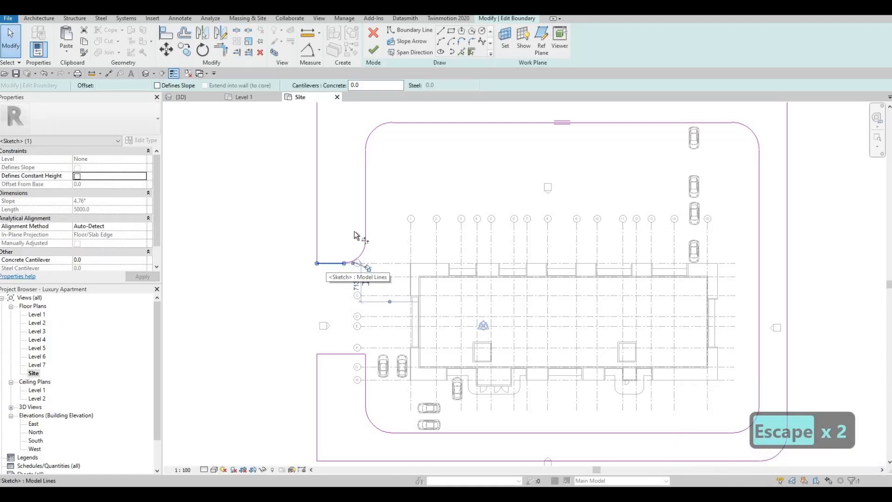
key("t")
key("r")
key("Escape")
key("Escape")
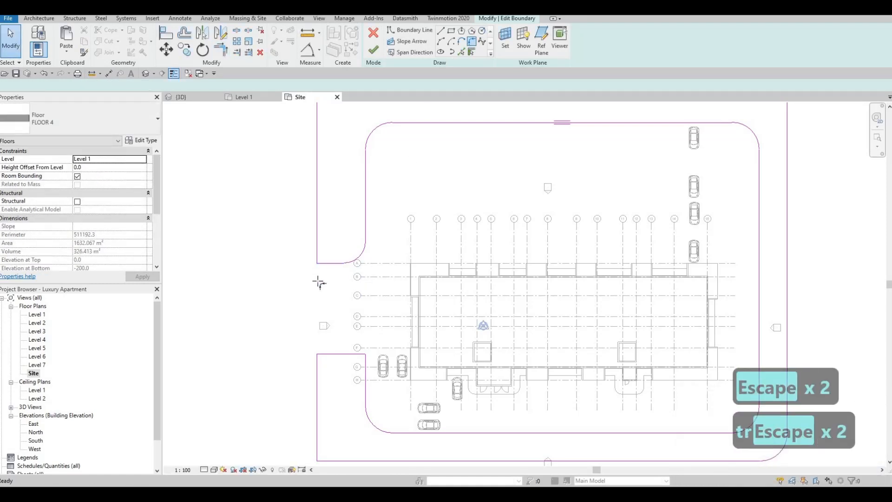
- Fillet the outer corner on the rear side of the entrance opening with a radius of about 3100 mm
scroll(319, 279, "up", 2)
left_click(307, 270)
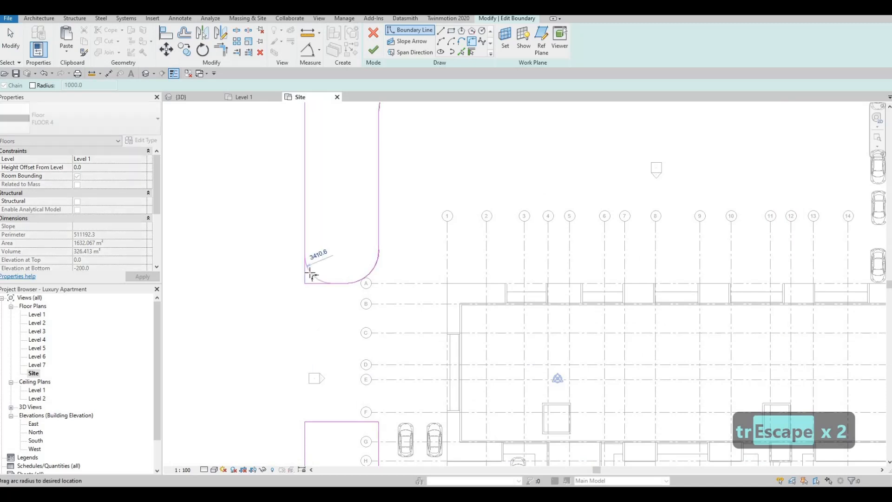
left_click(324, 264)
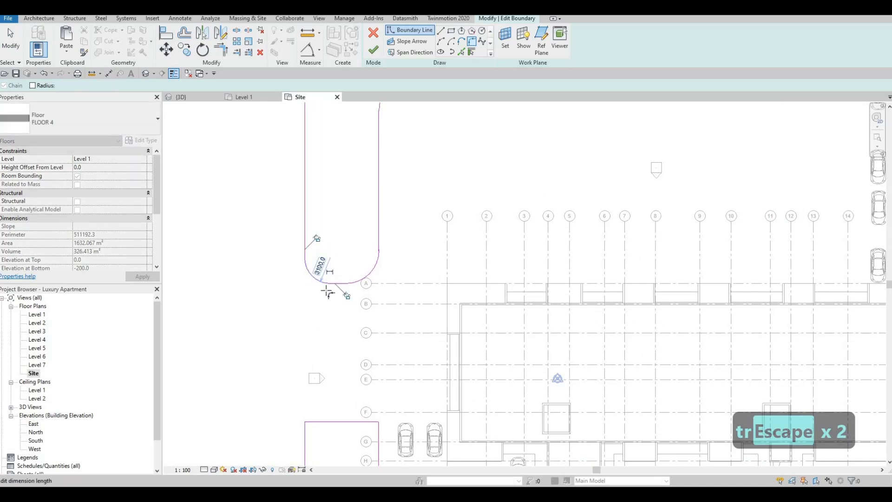
key("Escape")
key("Escape")
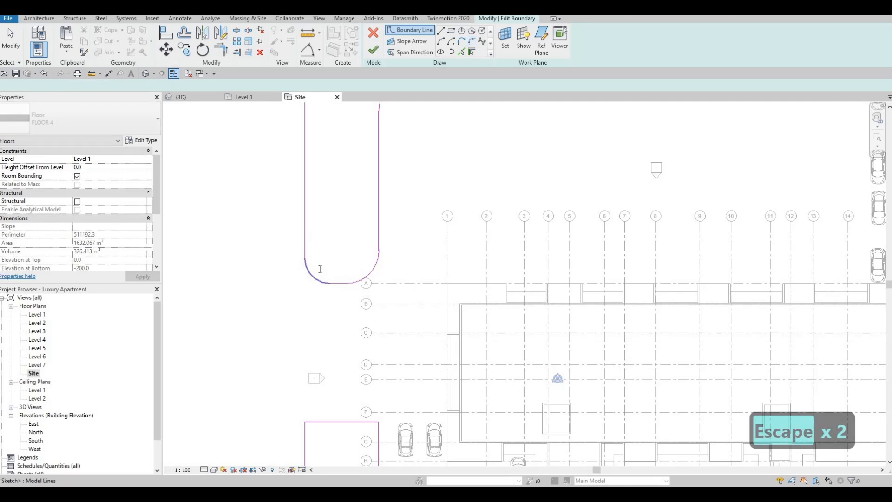
- Set the radius of the outer arc on the rear side of the entrance opening to 3000 mm
left_click(320, 266)
type("3000")
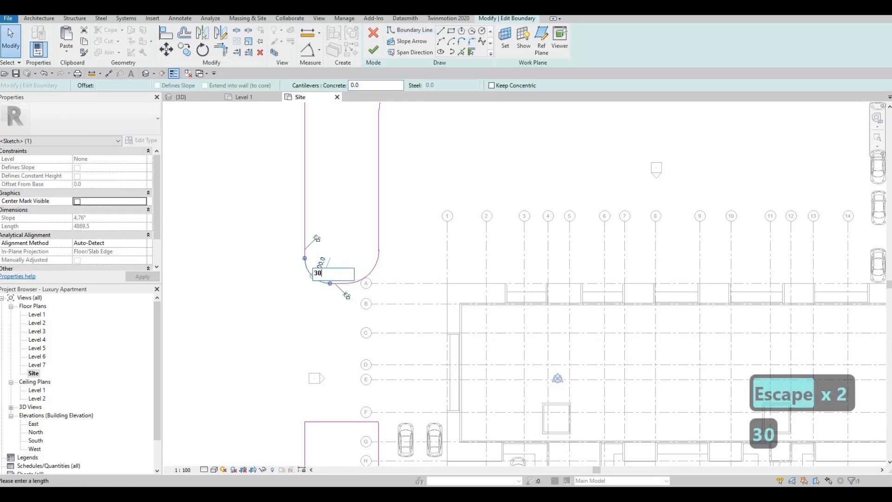
key("Return")
key("Escape")
key("Escape")
- Fillet both corners on the front side of the entrance opening, the inner about 3400 mm and the outer about 3500 mm in radius
middle_click_drag(408, 241, 453, 150)
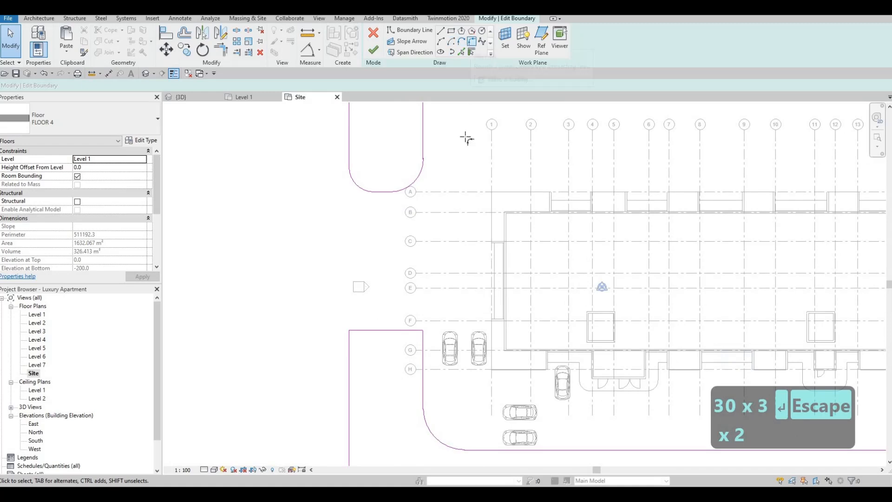
key("Escape")
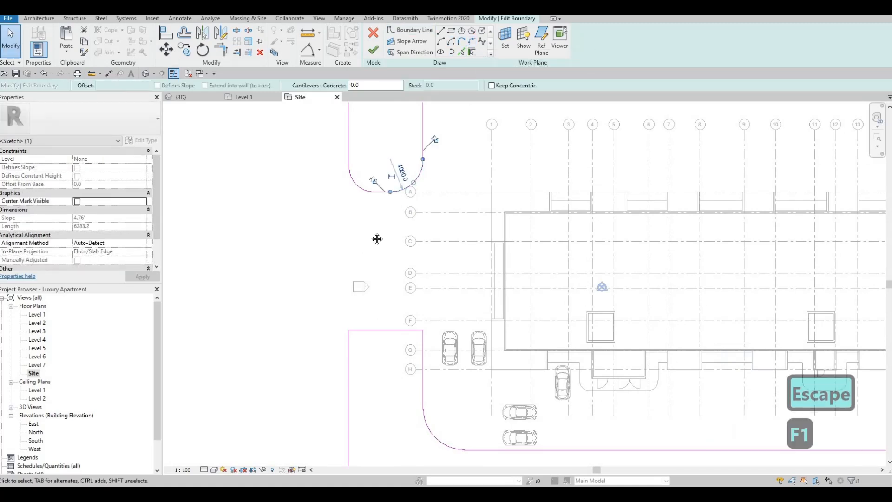
middle_click_drag(381, 231, 385, 225)
key("Escape")
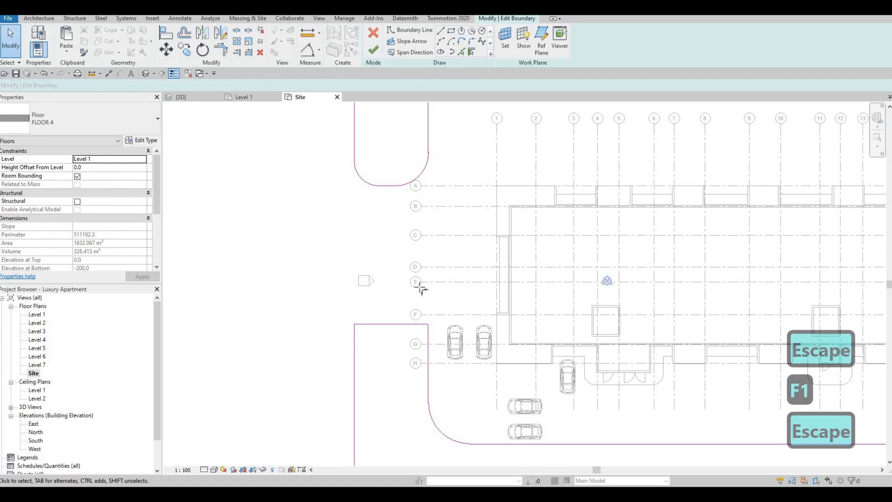
left_click(417, 324)
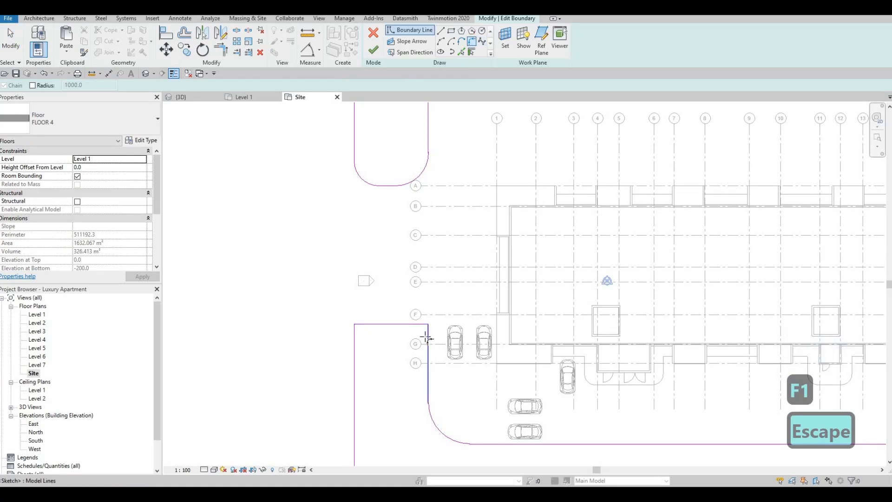
left_click(424, 339)
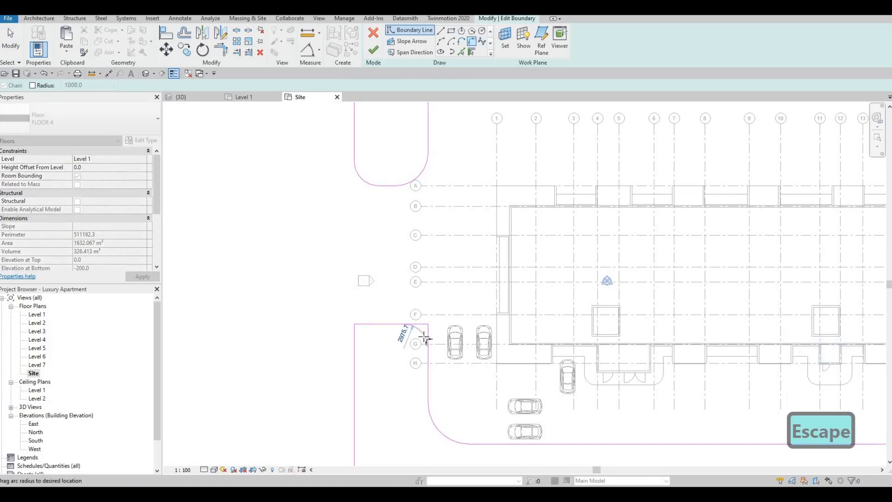
left_click(383, 333)
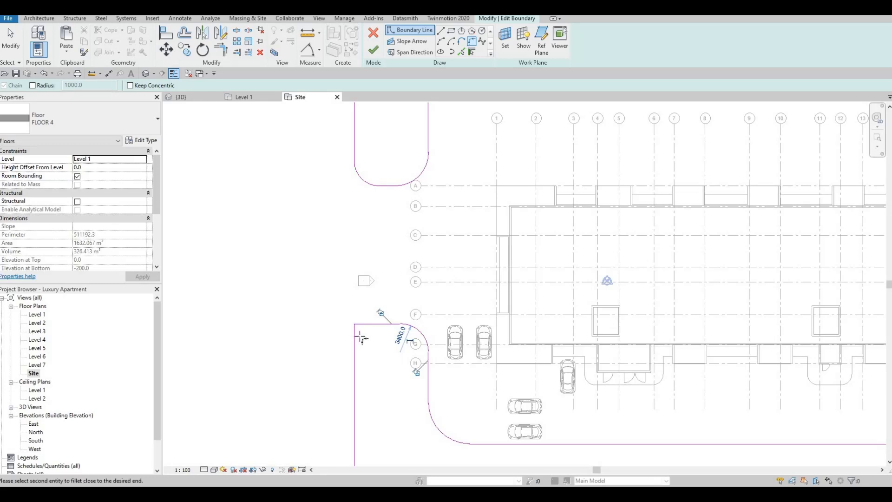
key("Escape")
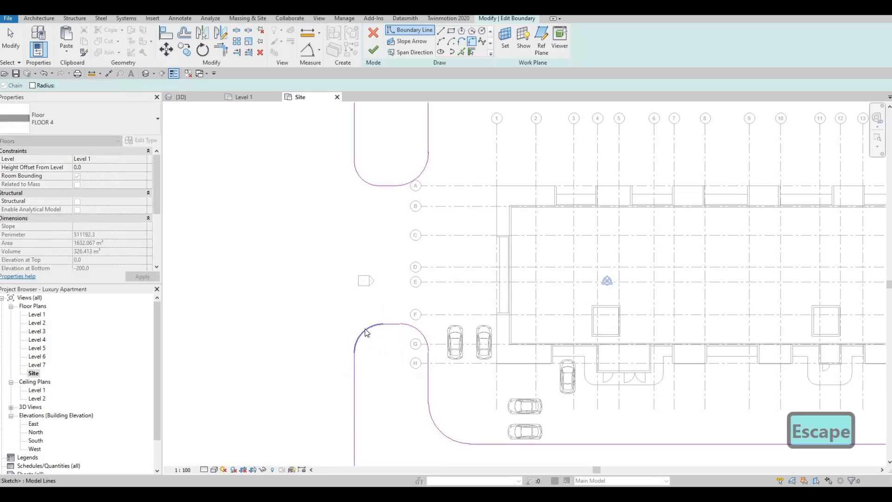
key("Escape")
- Set the radius of the outer arc on the front side of the entrance opening to 3000 mm
left_click(367, 328)
left_click(382, 333)
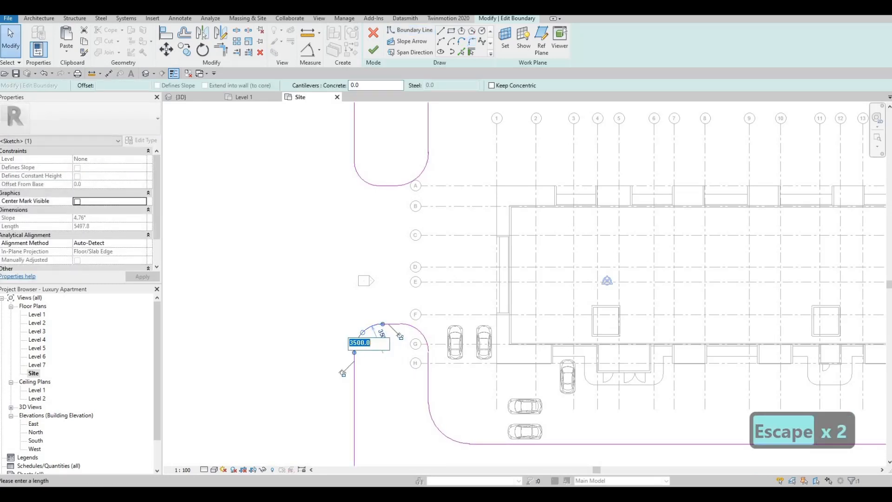
type("3000")
key("Return")
key("Escape")
key("Escape")
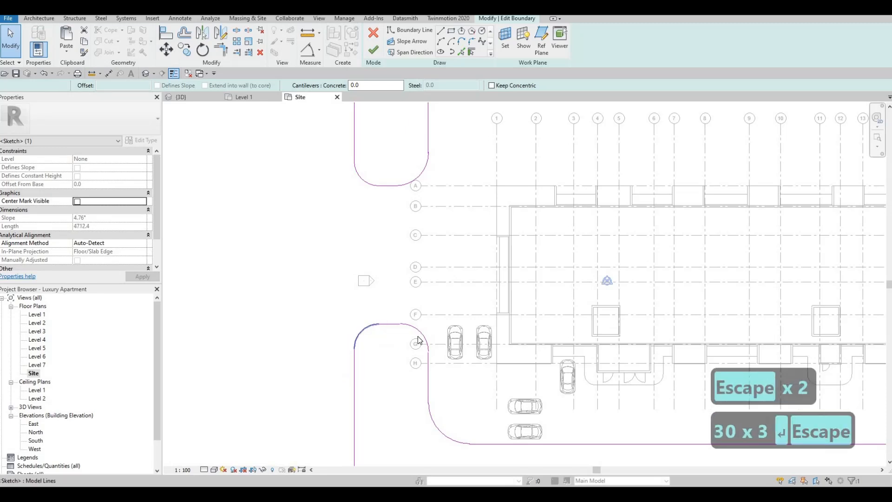
- Set the radius of the inner arc on the front side of the entrance opening to 3000 mm
left_click(422, 338)
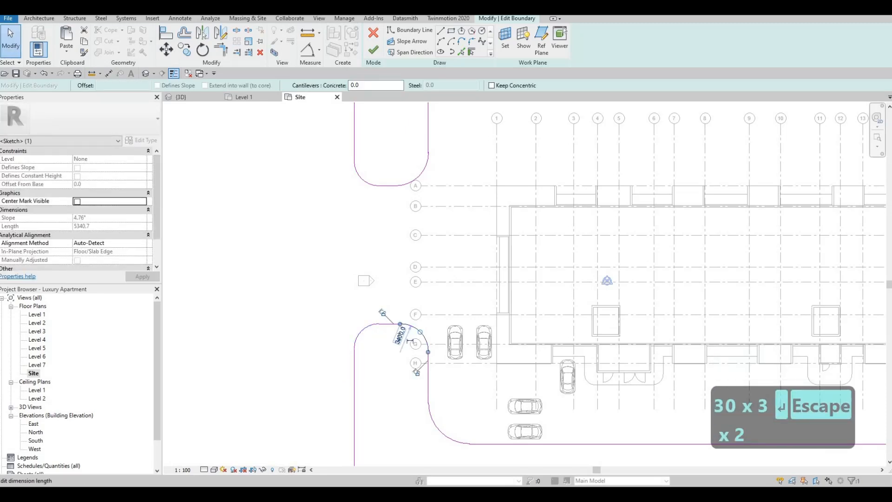
type("3000")
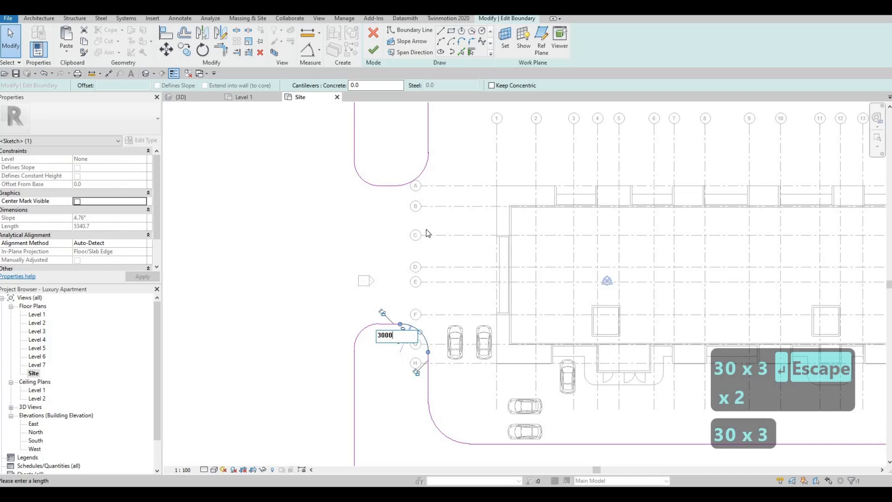
key("Return")
key("Escape")
- Set the radius of the inner arc on the rear side of the entrance opening to 3000 mm
left_click(411, 179)
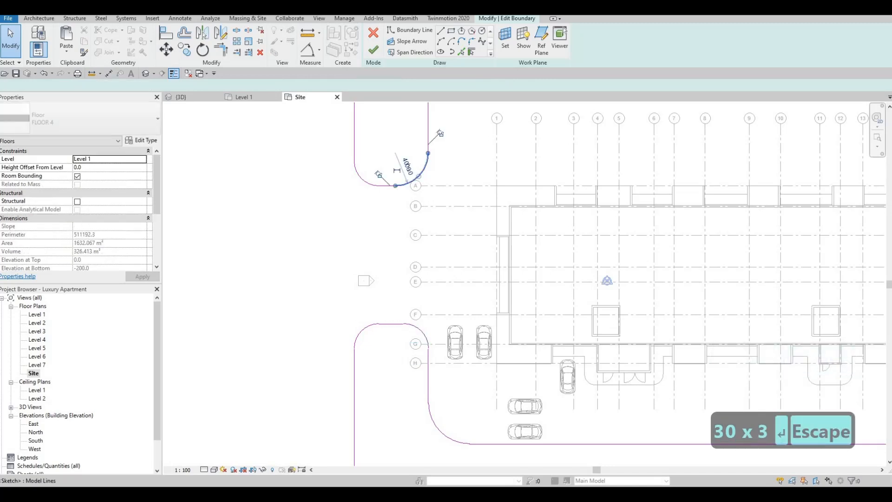
left_click(396, 171)
type("3000")
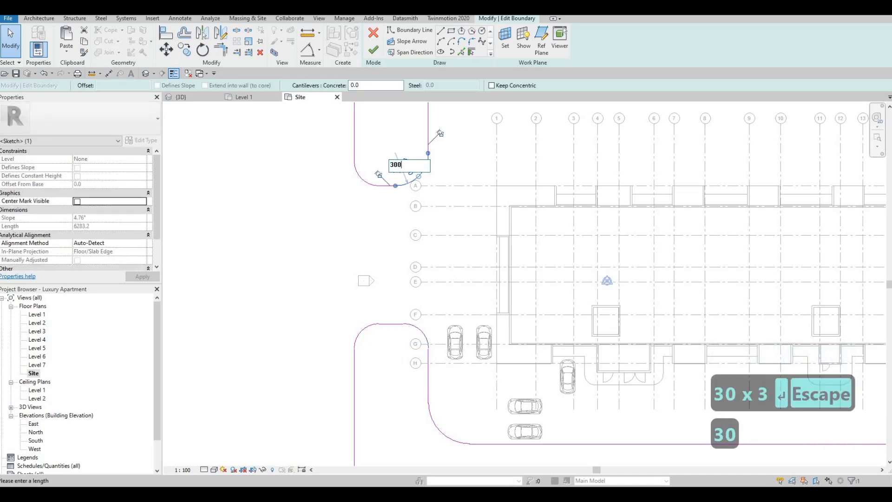
key("Return")
key("Escape")
scroll(448, 253, "down", 6)
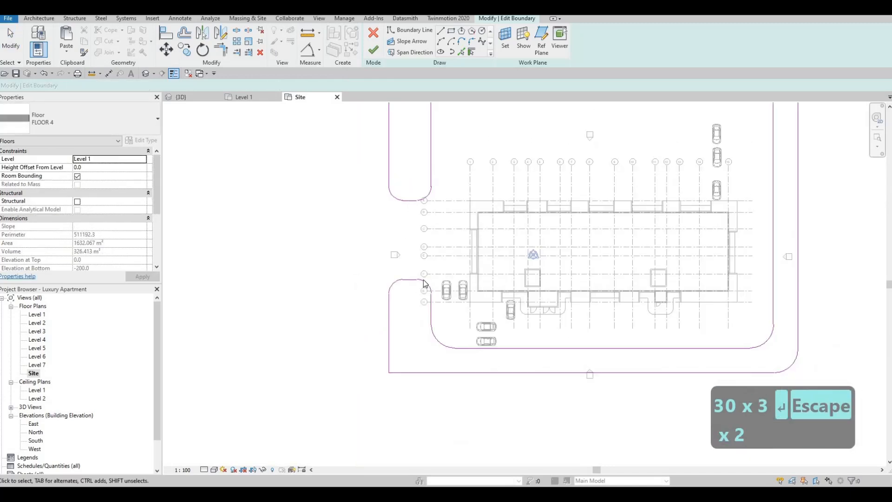
key("Escape")
middle_click_drag(437, 240, 427, 252)
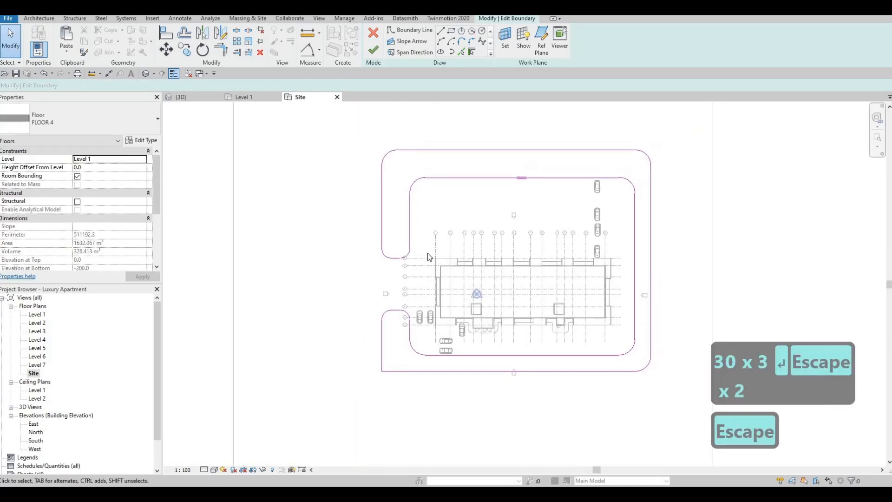
key("Escape")
key("Escape")
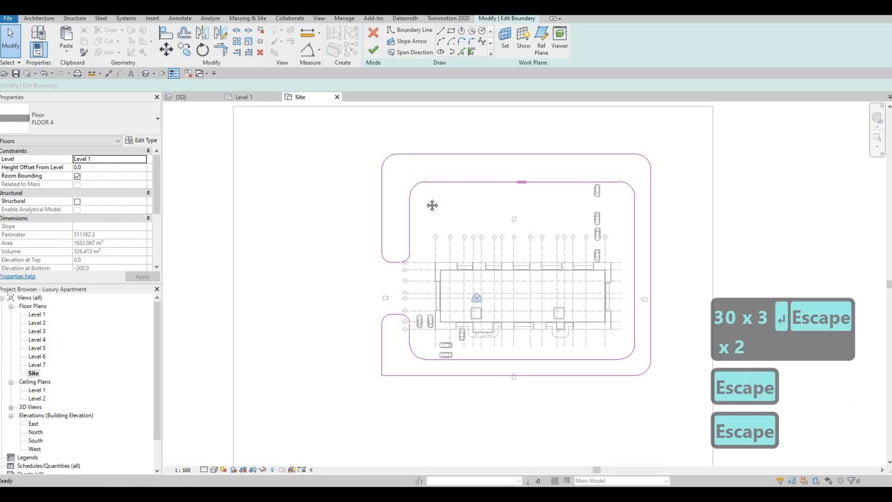
- Draw two rectangular openings in the ring: about 66300 by 4500 mm in the rear strip and 5000 by 24000 mm behind the entrance
scroll(395, 181, "up", 3)
middle_click_drag(394, 182, 342, 181)
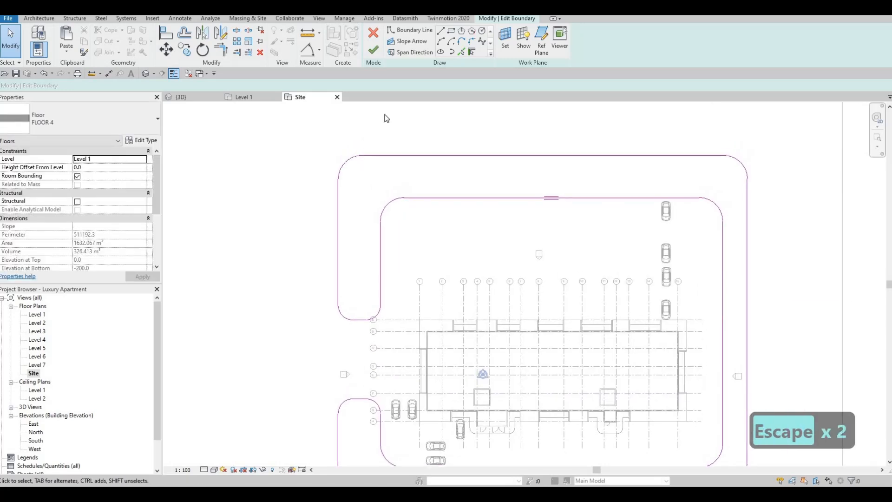
left_click(451, 30)
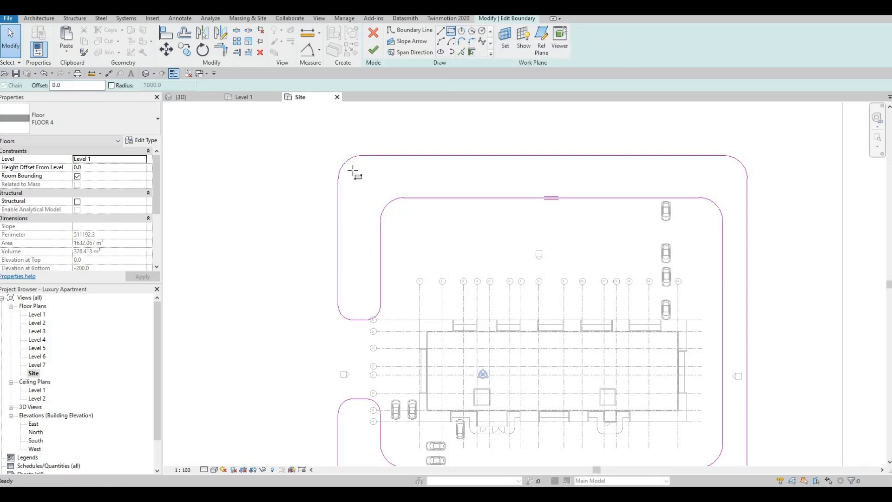
left_click(392, 165)
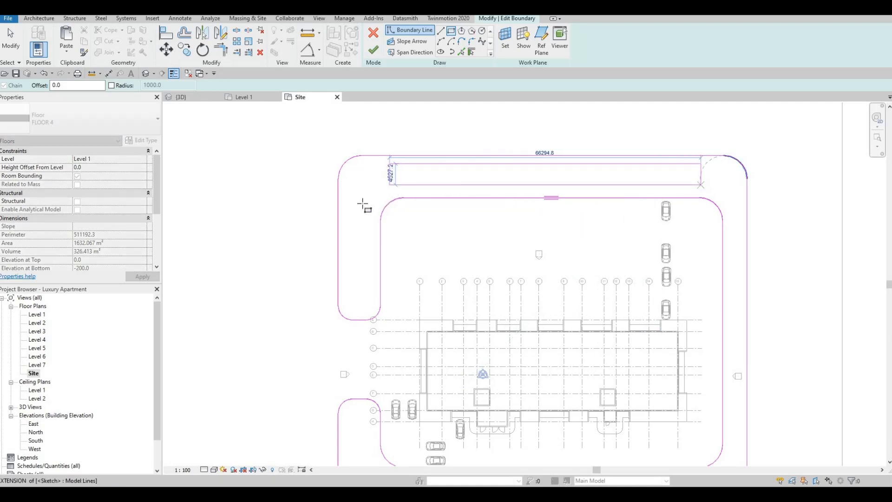
key("Escape")
left_click(368, 301)
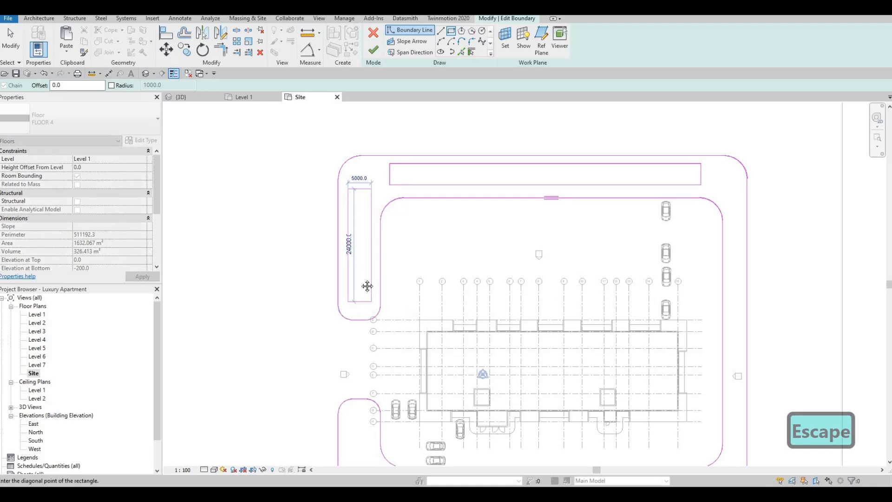
key("Escape")
- Copy the 5000 mm wide rectangle straight across the entrance opening onto the strip on its front side
middle_click_drag(370, 280, 384, 211)
key("Tab")
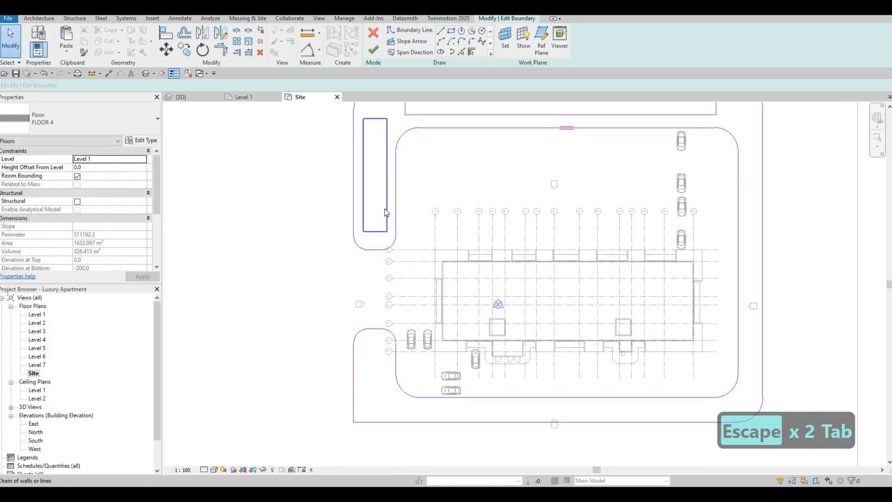
left_click(386, 213)
key("c")
key("o")
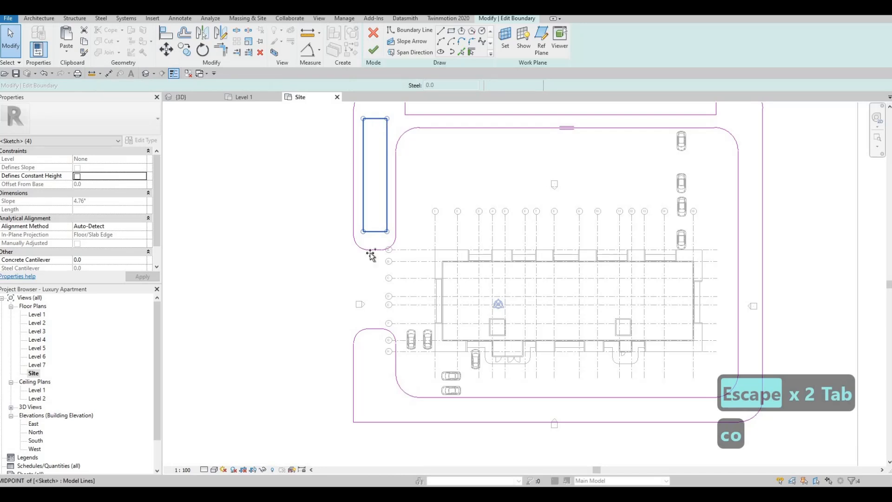
left_click(375, 119)
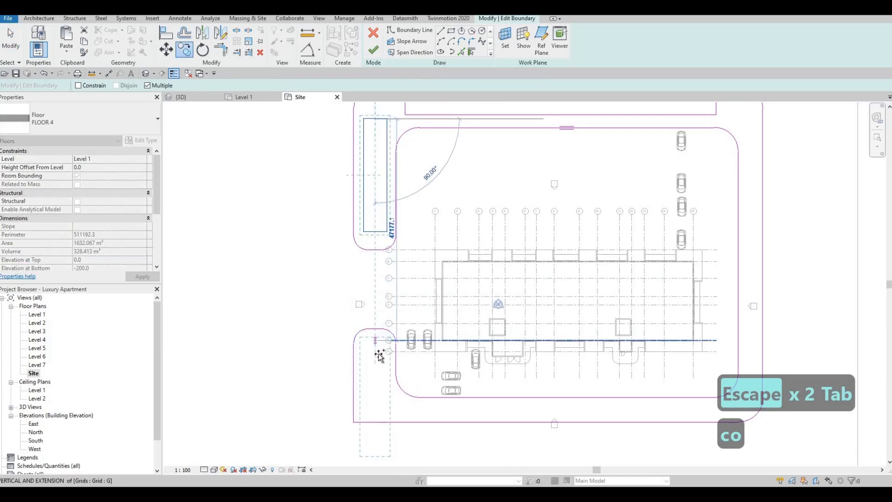
left_click(375, 340)
middle_click_drag(408, 378, 417, 321)
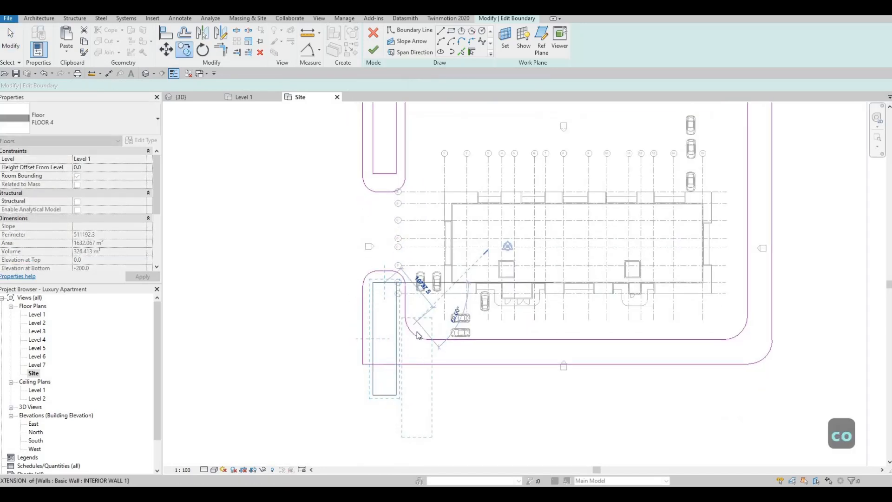
key("Escape")
- Nudge the copied rectangle three increments toward the front, away from the rounded entrance end
key("Down")
key("Down")
key("Down")
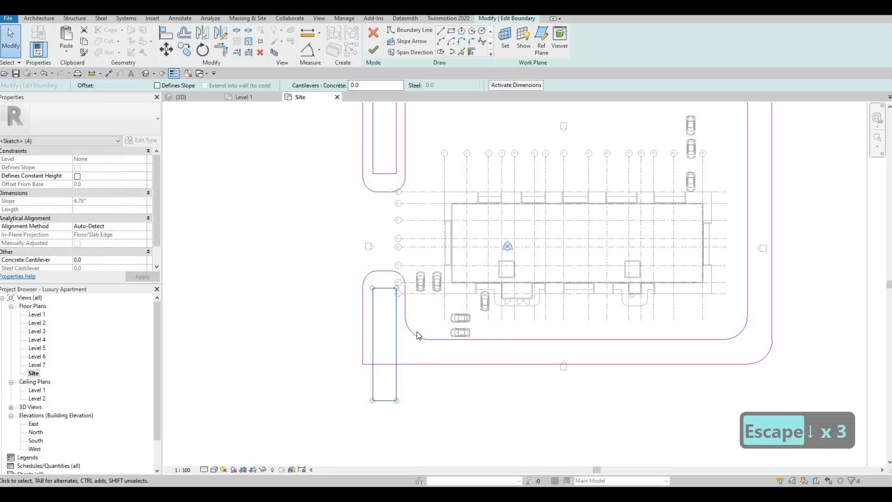
key("Escape")
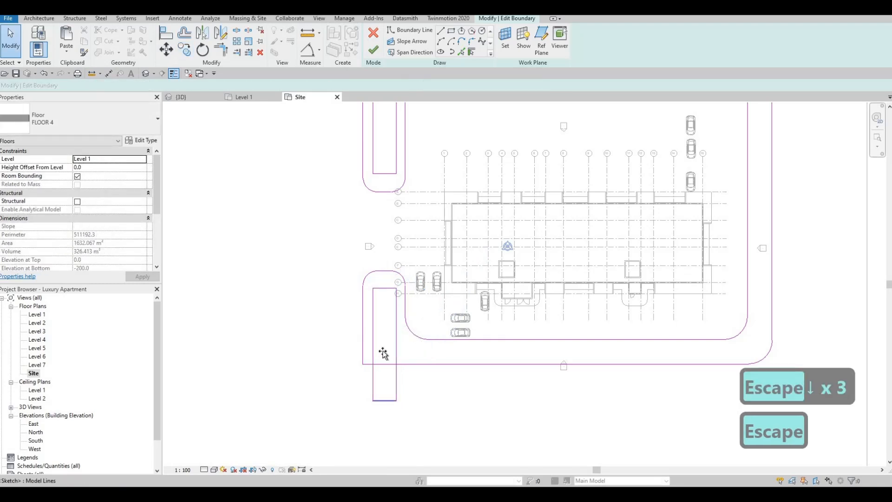
- Shorten the copied rectangle by moving its front edge inside the ring, about 14000 mm from grid line G
left_click(383, 353)
left_click_drag(383, 347, 383, 348)
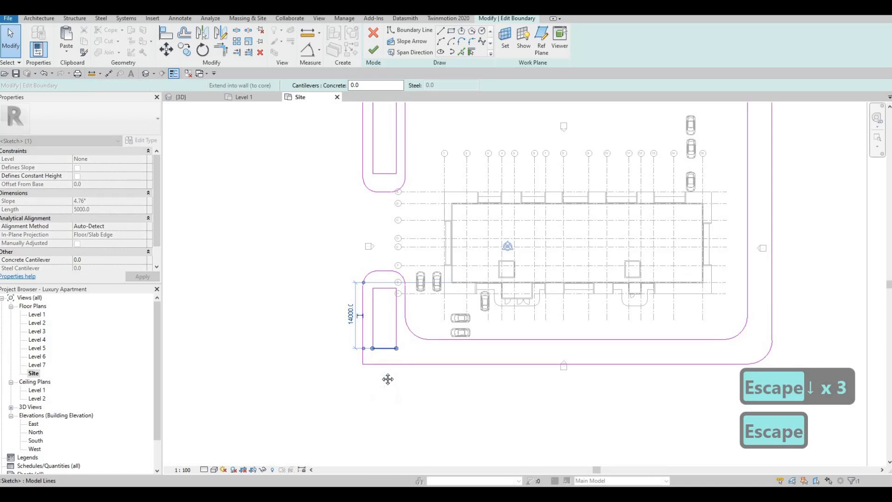
middle_click_drag(403, 317, 378, 351)
scroll(378, 351, "down", 1)
key("Escape")
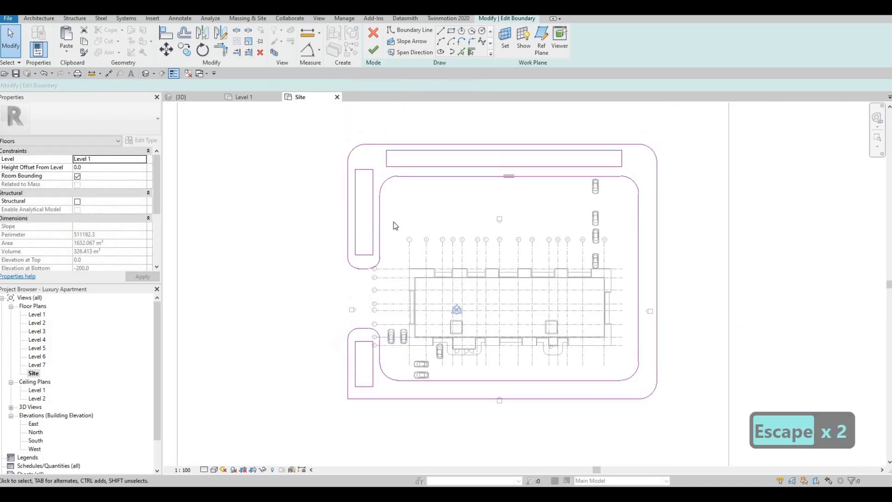
- Align the rear edge of the rectangle behind the entrance with the outer edge of the long rear-strip rectangle
key("a")
key("l")
left_click(388, 150)
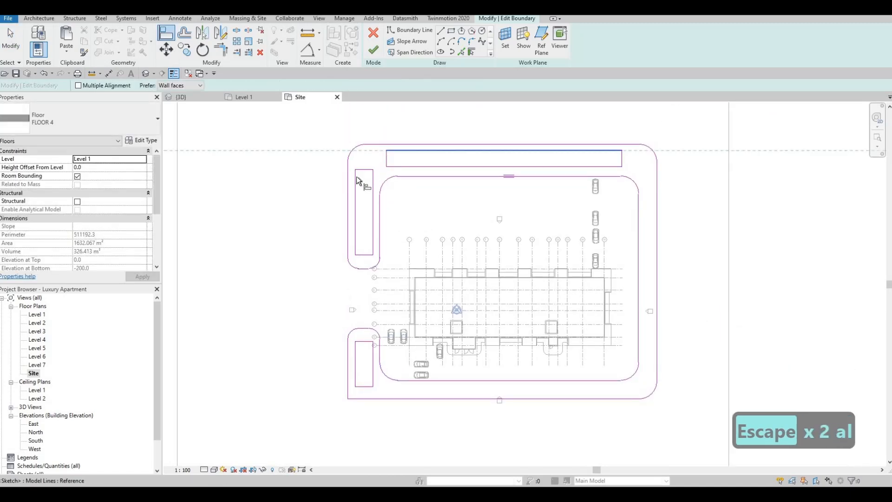
left_click(361, 170)
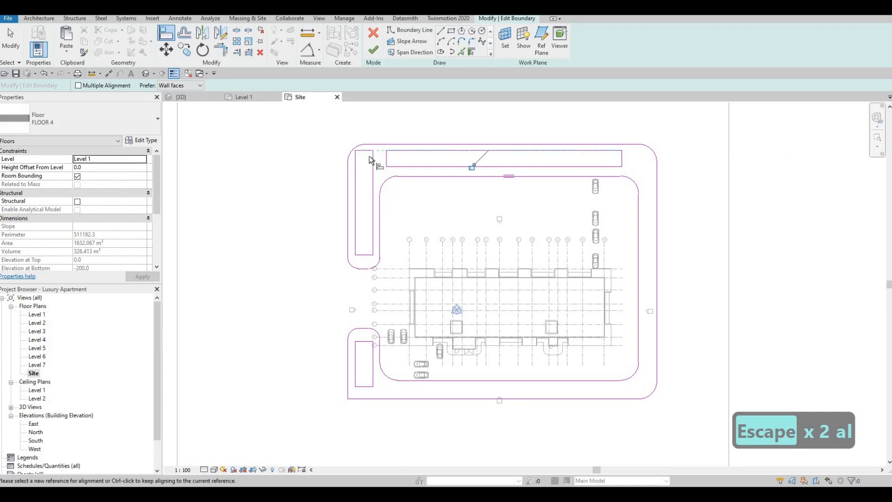
key("Escape")
key("Escape")
- Move the rear edge of the rectangle behind the entrance back toward the front, clear of the ring's rounded corner
scroll(371, 158, "up", 2)
scroll(371, 155, "up", 1)
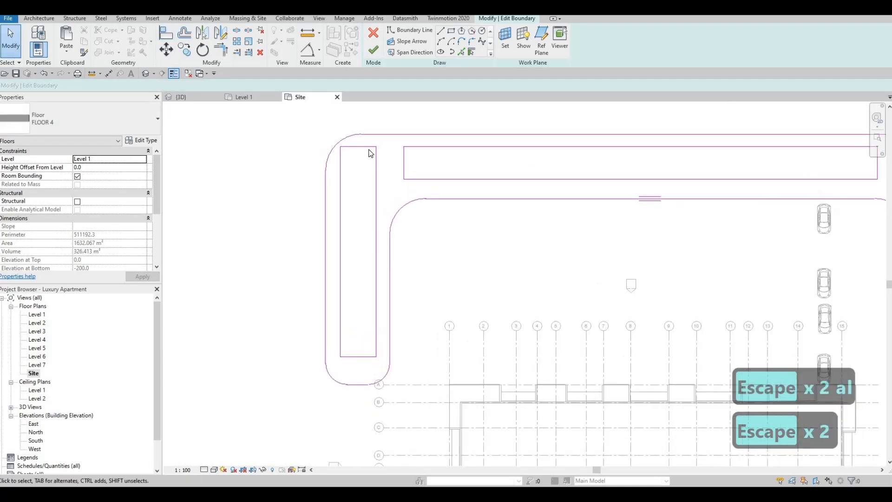
left_click(363, 174)
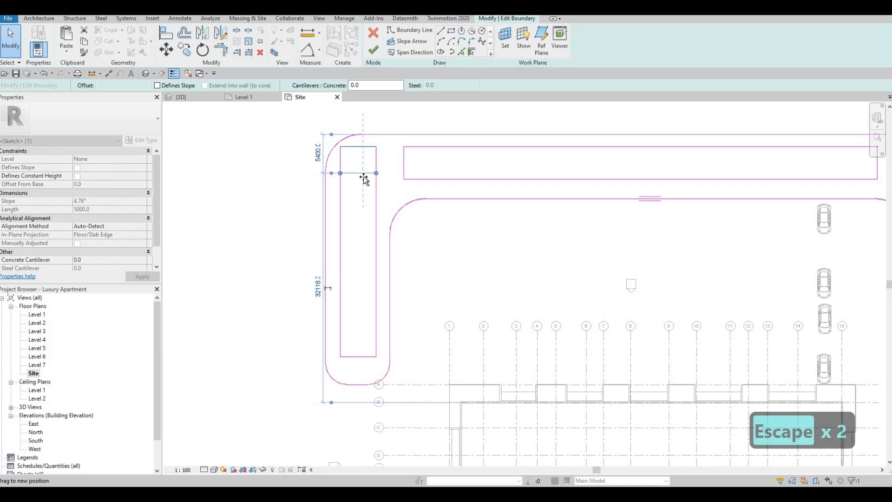
key("Escape")
scroll(384, 247, "down", 4)
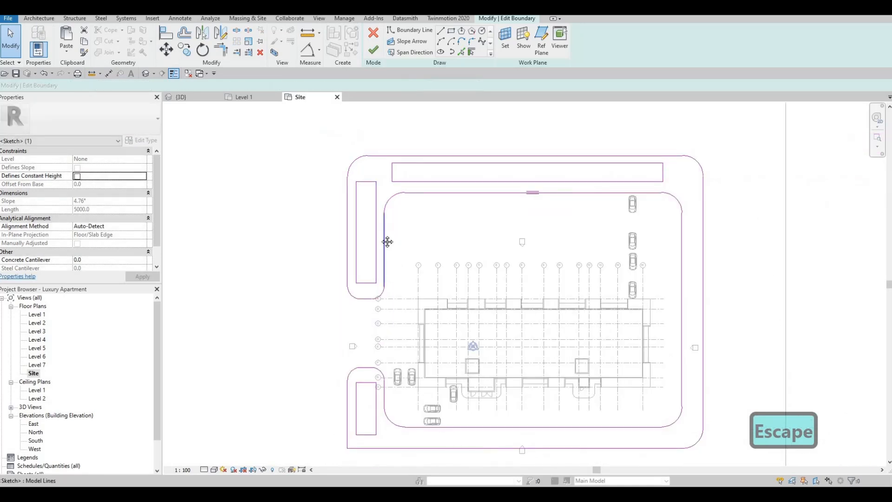
- Draw a rectangular opening about 68000 by 2700 mm within the front strip of the ring
middle_click_drag(381, 245, 375, 222)
left_click(450, 34)
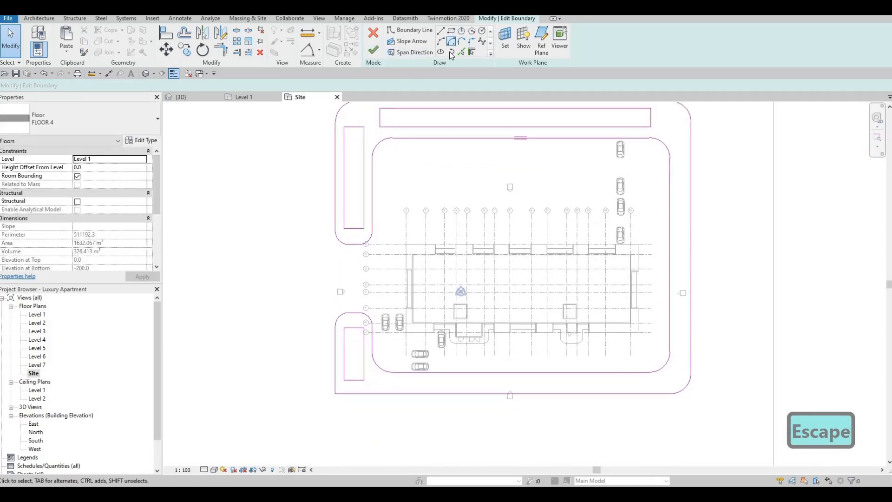
scroll(371, 392, "up", 3)
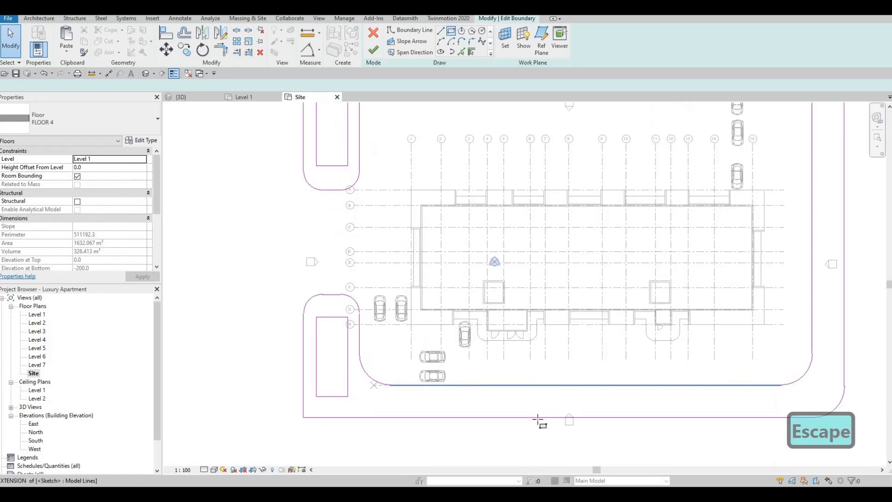
left_click(370, 385)
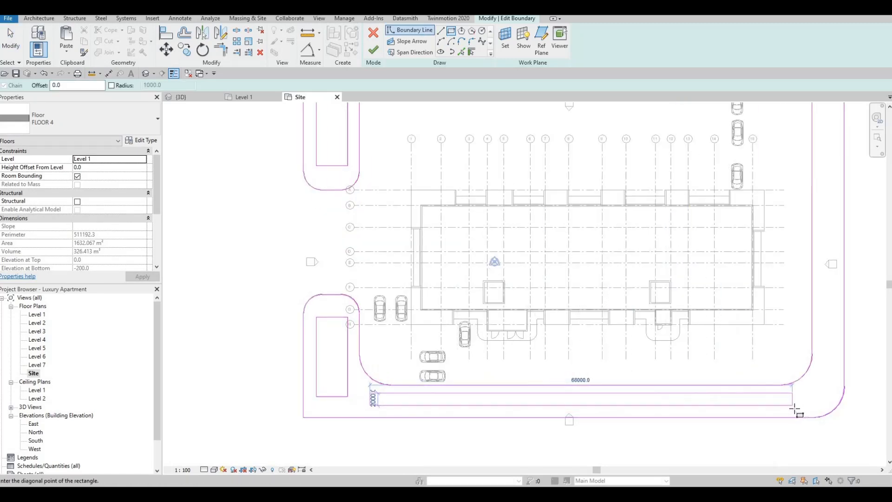
left_click(792, 409)
key("Escape")
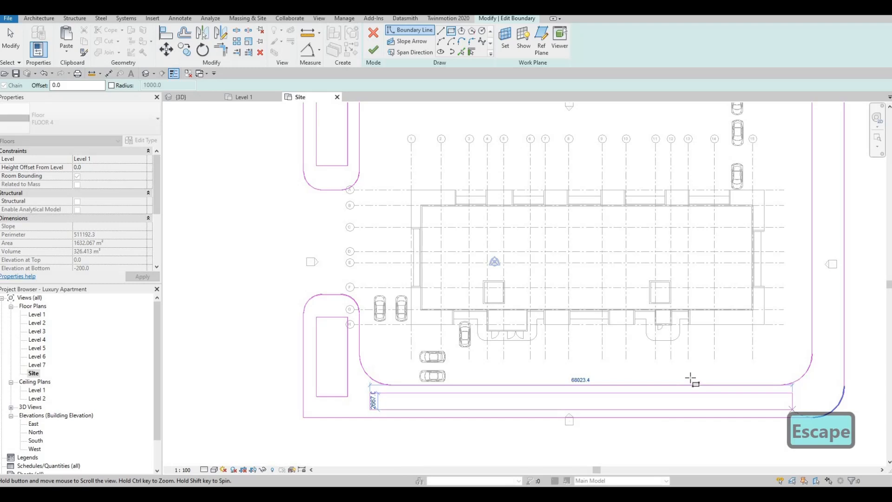
- Draw a narrow rectangular opening about 54400 mm long in the ring's side strip opposite the entrance
scroll(682, 372, "right", 3)
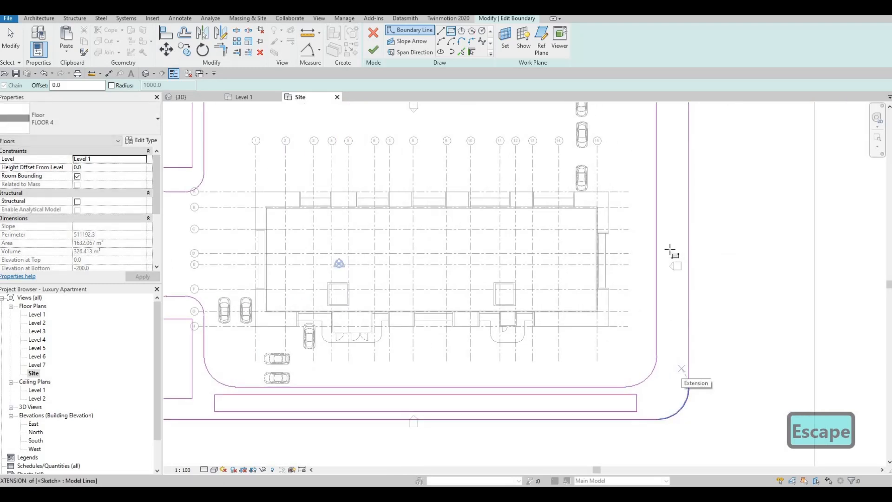
scroll(669, 332, "up", 5, "ctrl")
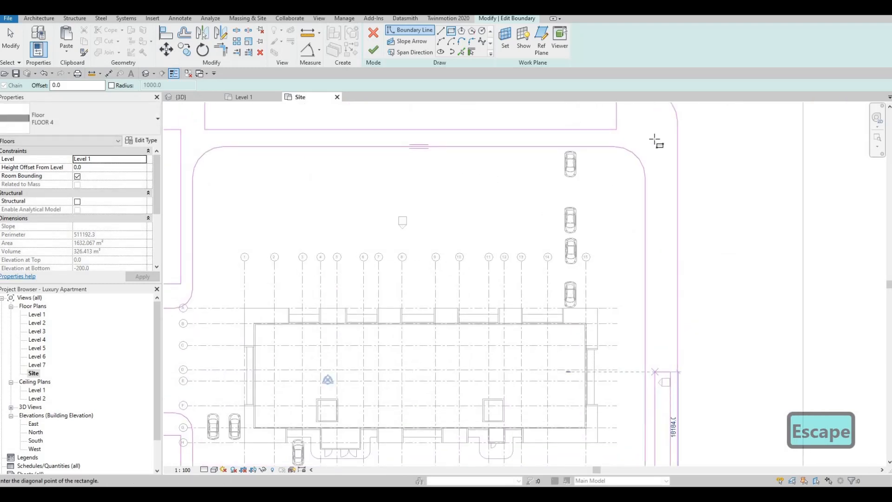
key("Escape")
key("Escape")
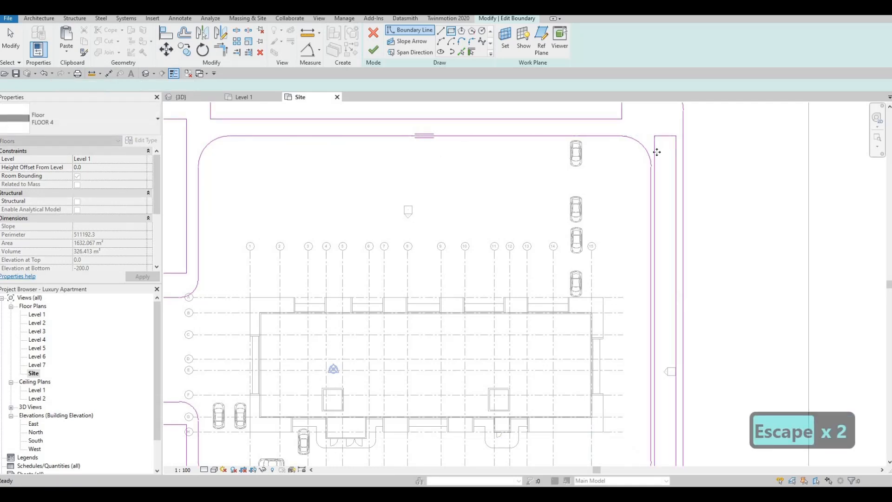
- Nudge the inner long edge of the rectangle opposite the entrance three increments outward, away from the ring's inner boundary
left_click(656, 152)
key("Right")
key("Right")
key("Right")
scroll(617, 263, "down", 3)
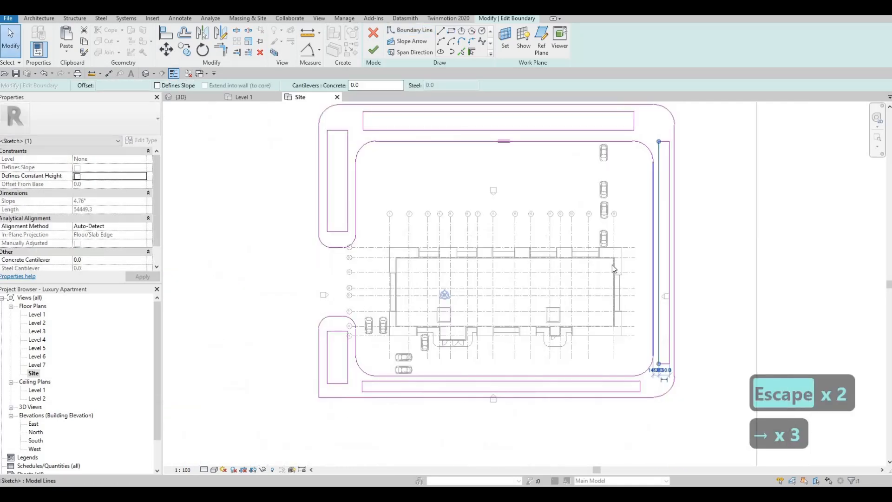
key("Escape")
key("Escape")
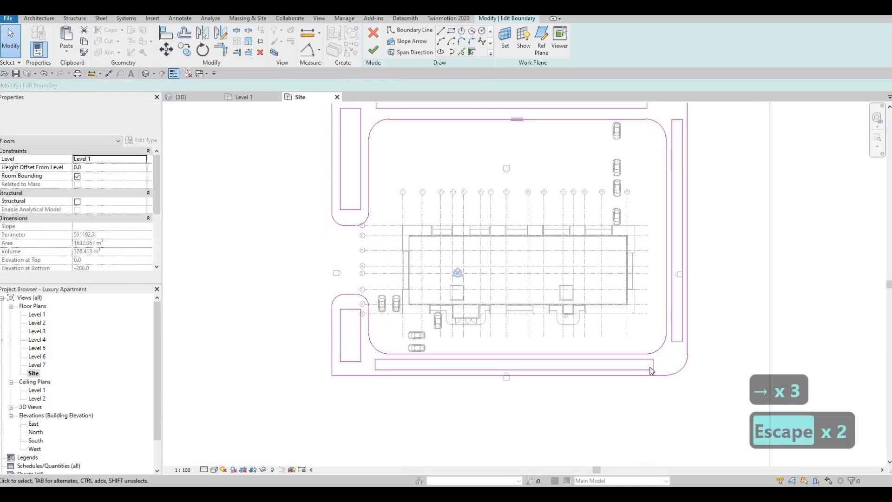
- Finish the floor boundary edit and inspect the ring with its rectangular openings in the 3D view
scroll(651, 370, "up", 2)
key("Escape")
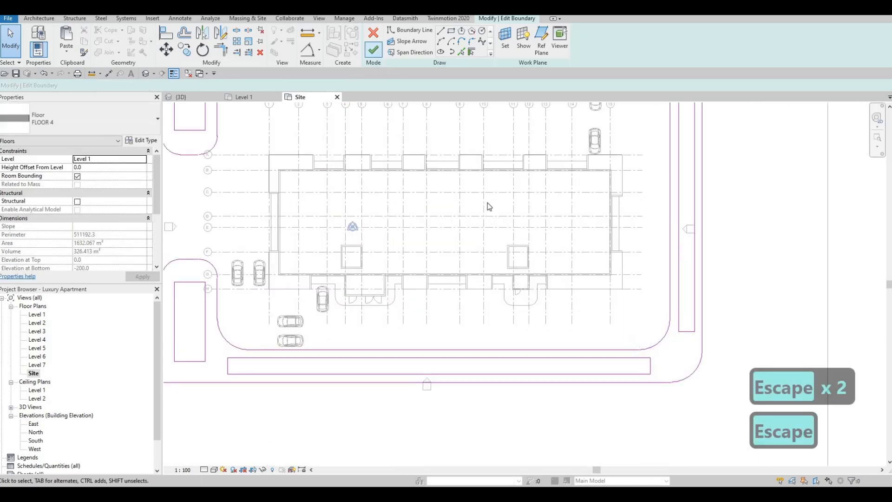
scroll(400, 188, "down", 3)
key("Escape")
left_click(192, 98)
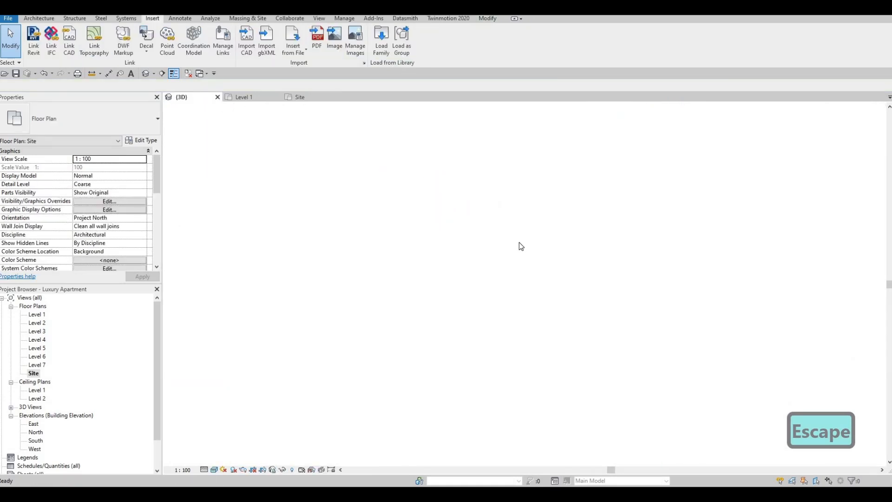
scroll(529, 291, "down", 3)
scroll(473, 330, "up", 4)
scroll(288, 298, "up", 3)
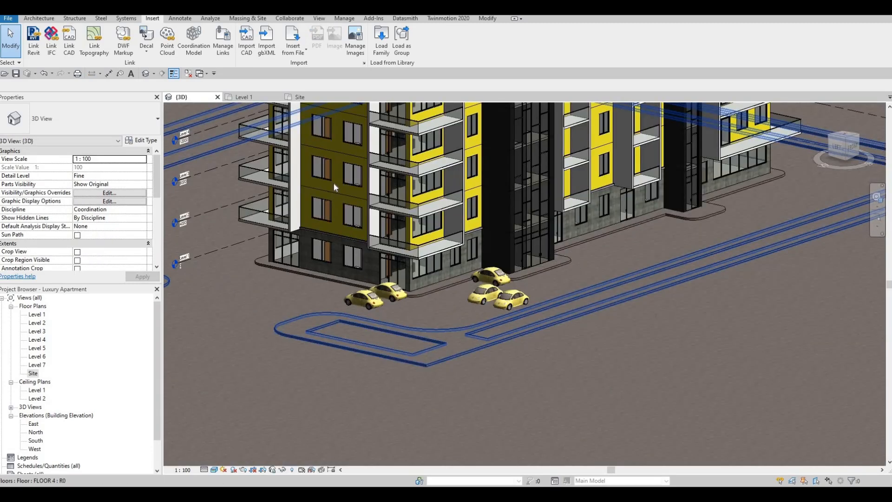
- Start a new floor in the Site plan and duplicate the FLOOR 4 type as FLOOR 6
left_click(300, 97)
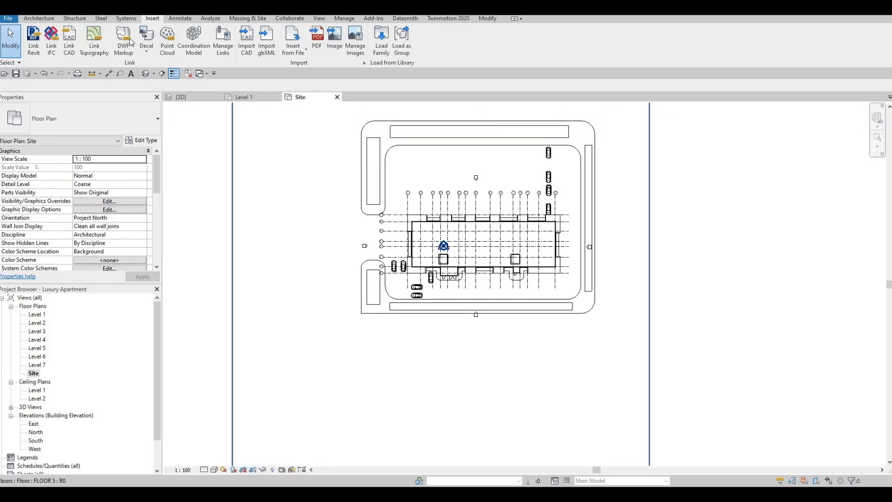
left_click(364, 155)
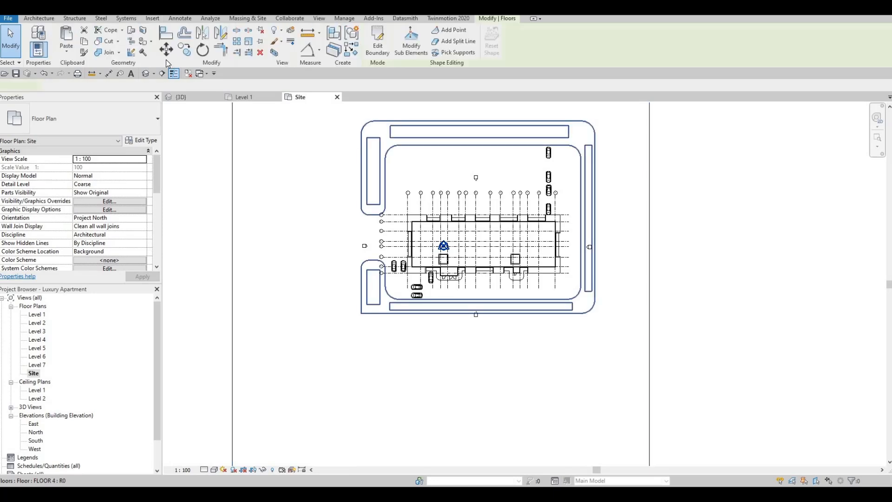
left_click(39, 19)
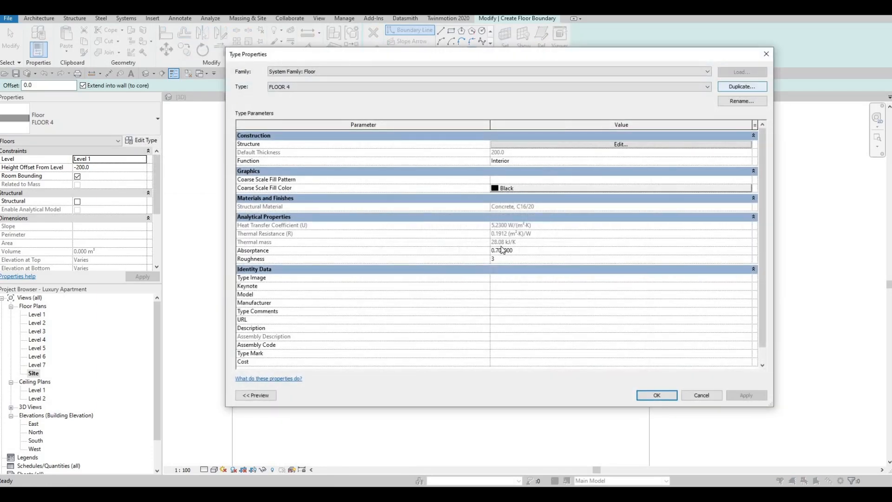
left_click(742, 87)
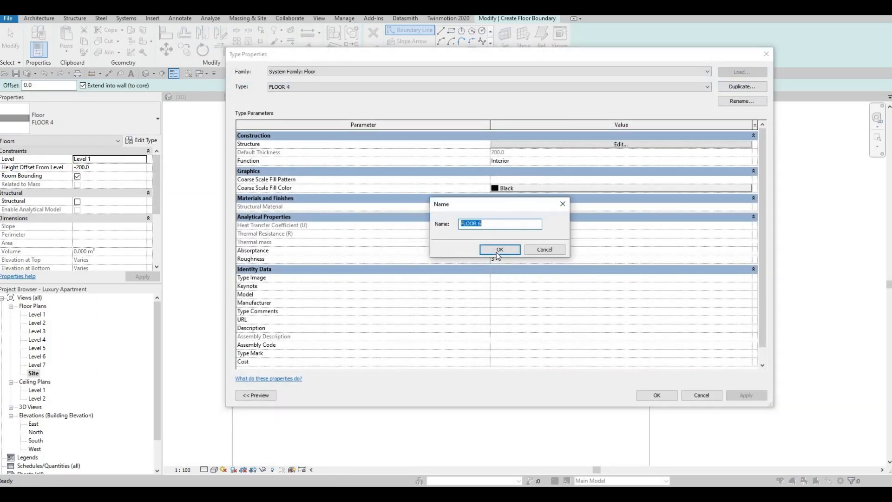
key("Return")
- Open the layer structure of FLOOR 6 and try entering grass directly as the structural layer's material
left_click(496, 143)
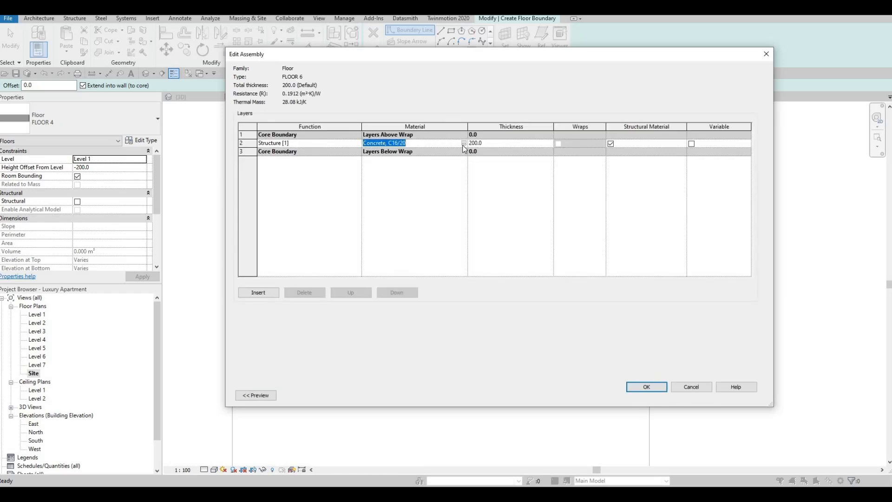
type("grass")
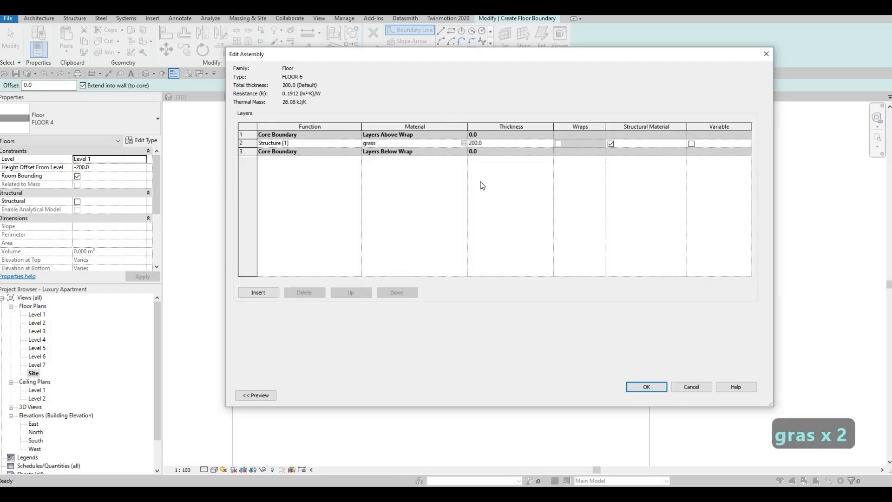
left_click(454, 160)
key("Escape")
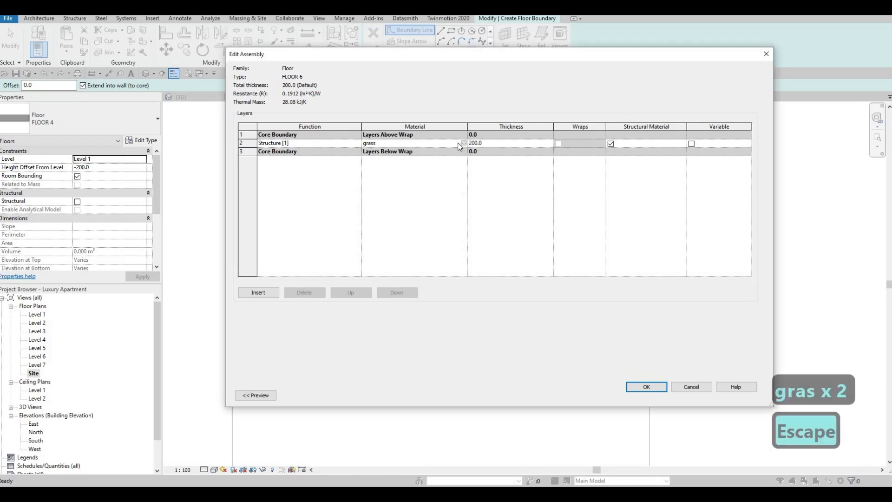
- Find Grass in the material library, assign it to the structural layer, and accept the FLOOR 6 type
left_click(445, 143)
left_click(346, 72)
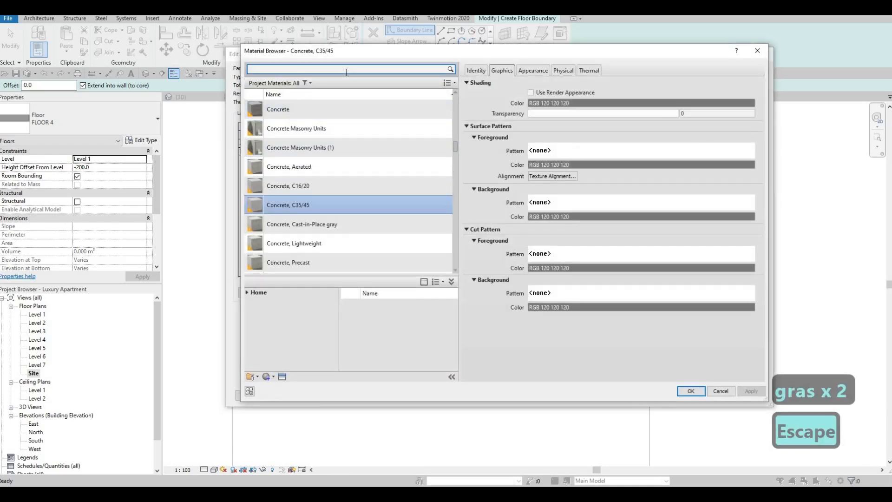
type("grass")
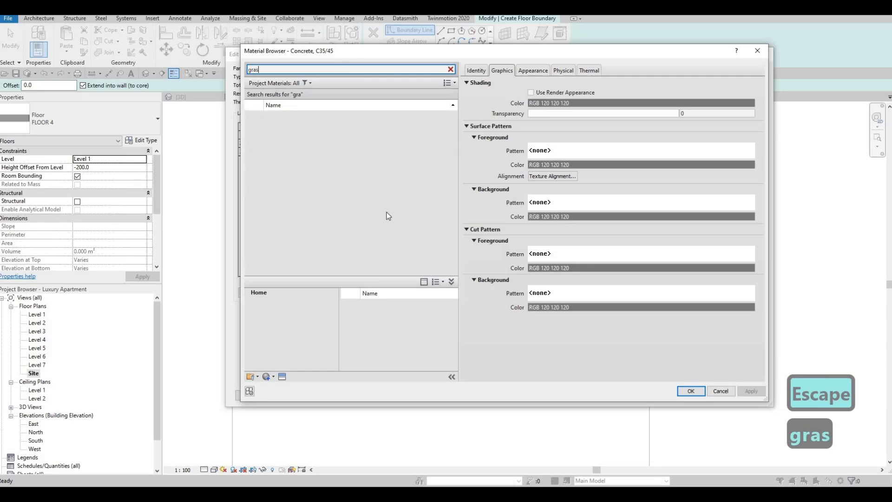
mouse_move(441, 307)
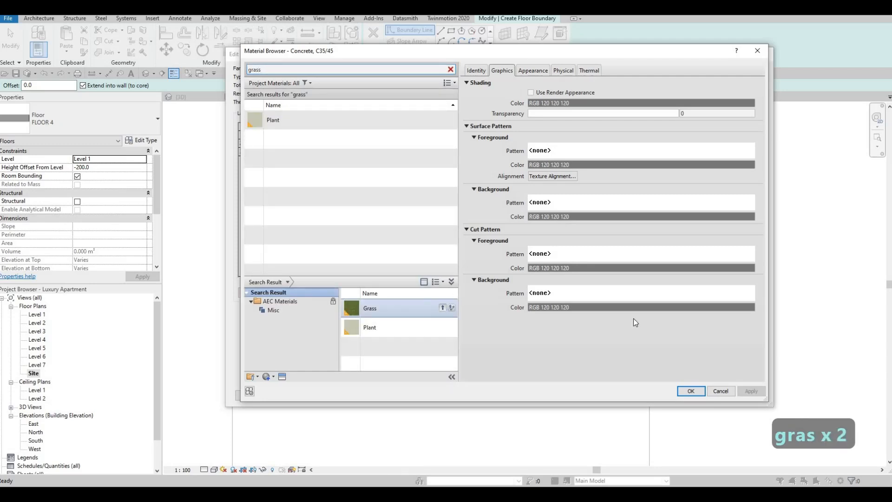
left_click(691, 390)
left_click(655, 389)
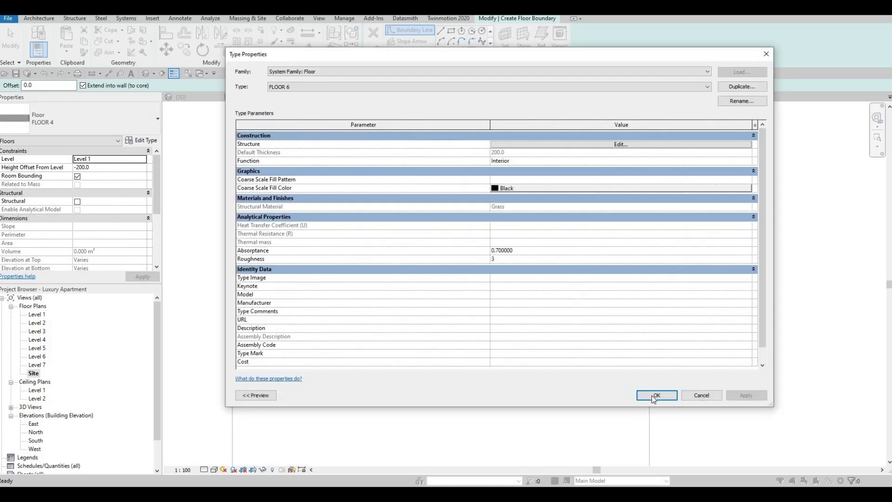
left_click(656, 395)
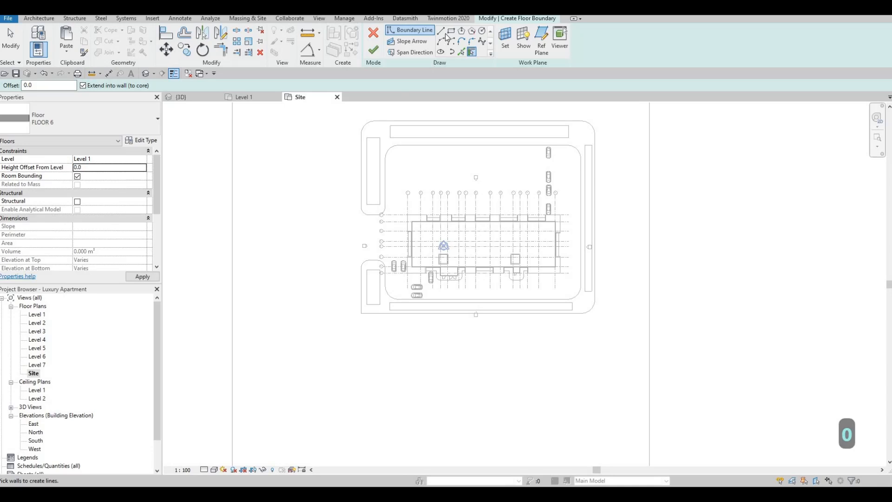
- Trace rectangular floor boundaries over the two 5000 mm wide ring openings on either side of the site entrance
scroll(360, 139, "up", 2)
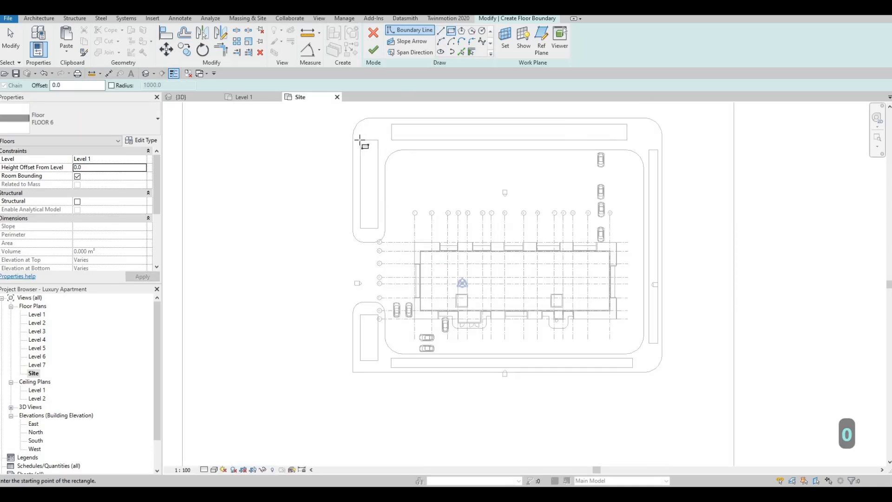
scroll(361, 141, "up", 1)
left_click(357, 141)
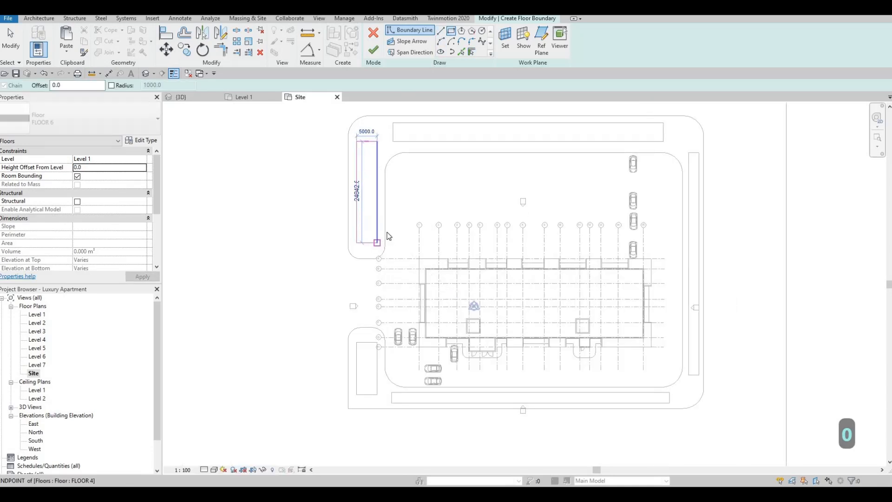
left_click(376, 242)
key("Escape")
left_click(358, 342)
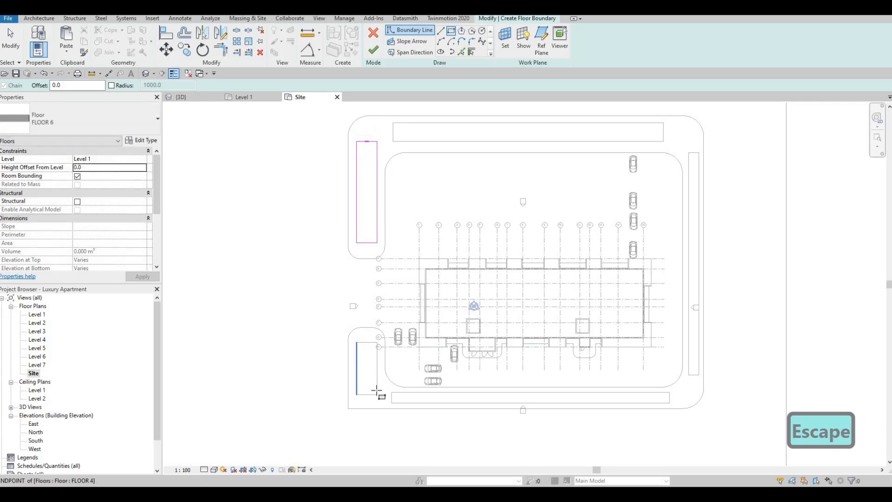
left_click(390, 392)
key("Escape")
- Trace rectangular boundaries over the three remaining ring openings on the south, east and north sides, corner to corner
left_click(392, 391)
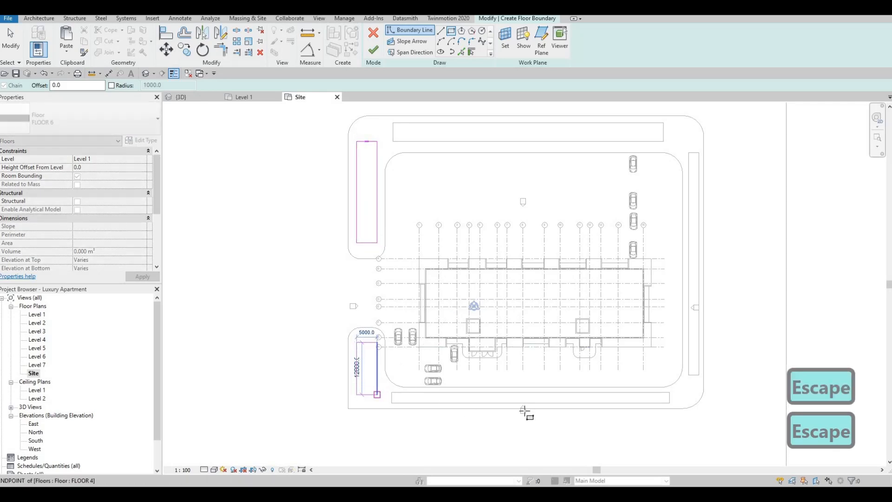
left_click(669, 402)
key("Escape")
left_click(689, 375)
left_click(699, 153)
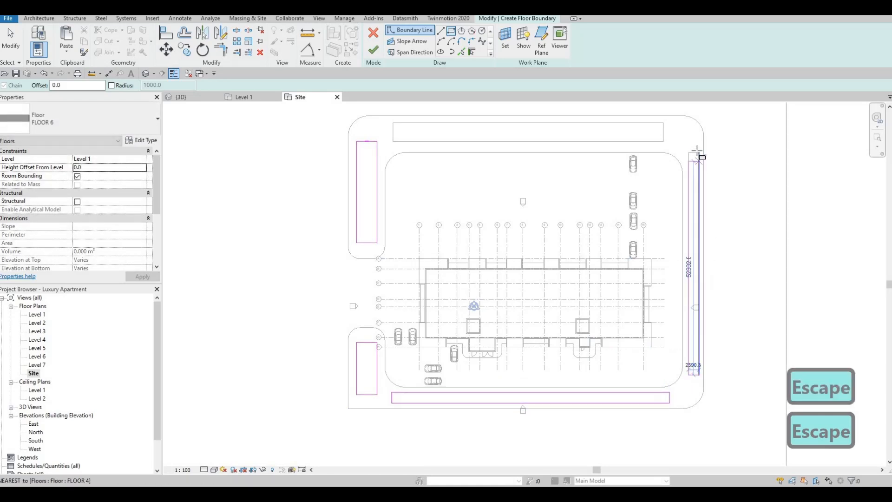
left_click(664, 124)
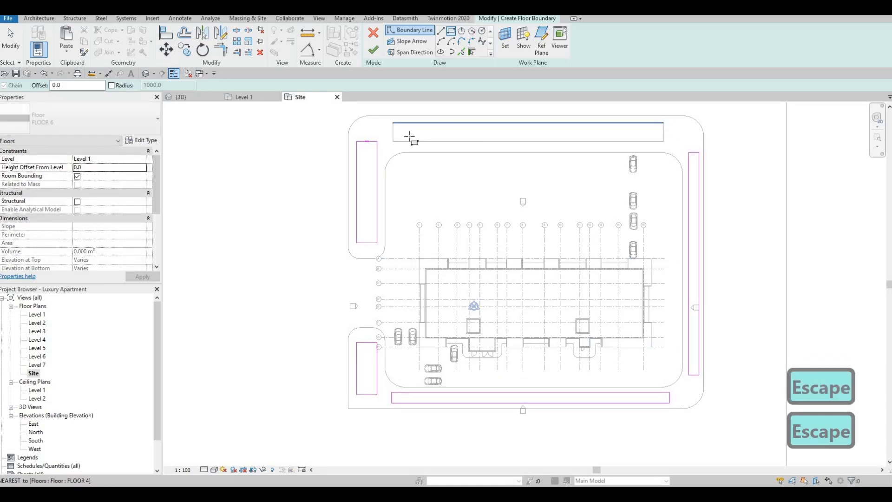
left_click(394, 139)
key("Escape")
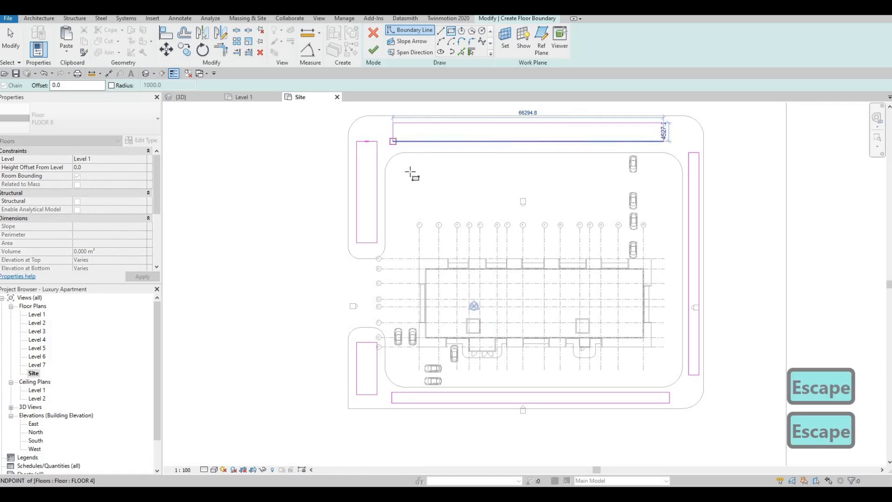
- Finish the FLOOR 6 boundary and inspect the grass strips around the building in the 3D view
scroll(407, 171, "down", 1)
left_click(375, 54)
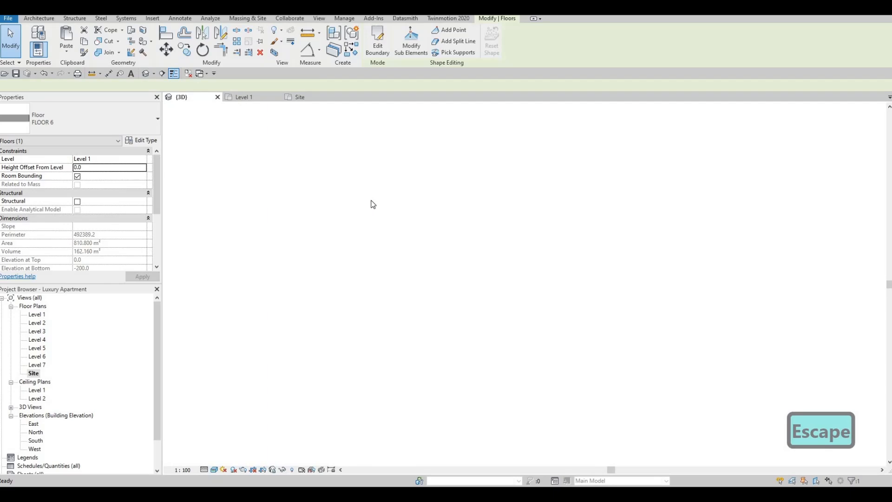
key("Escape")
key("Escape")
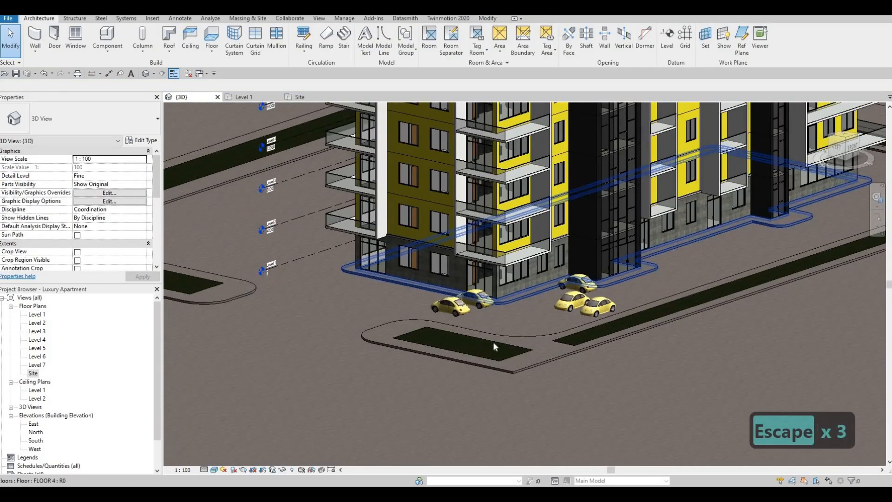
scroll(514, 356, "down", 3)
middle_click_drag(501, 355, 490, 322, "shift")
scroll(494, 328, "up", 3)
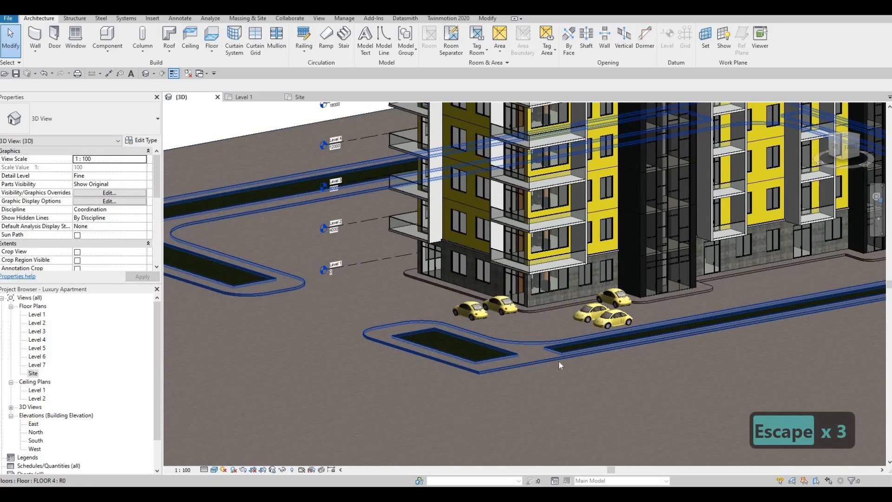
middle_click_drag(573, 348, 565, 361)
scroll(564, 360, "down", 5)
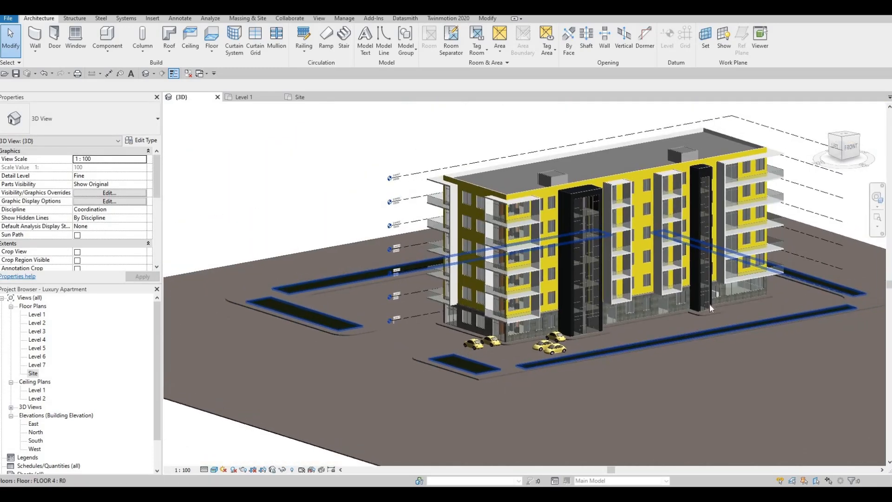
middle_click_drag(662, 321, 650, 322)
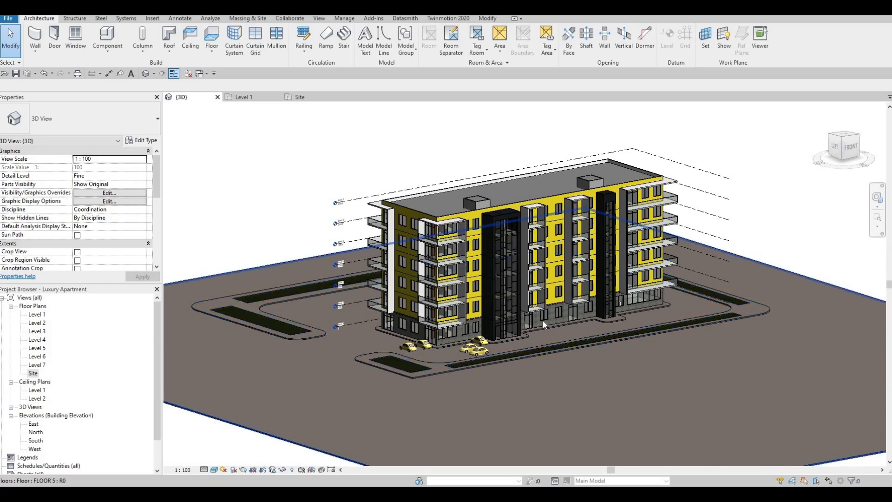
left_click(423, 344)
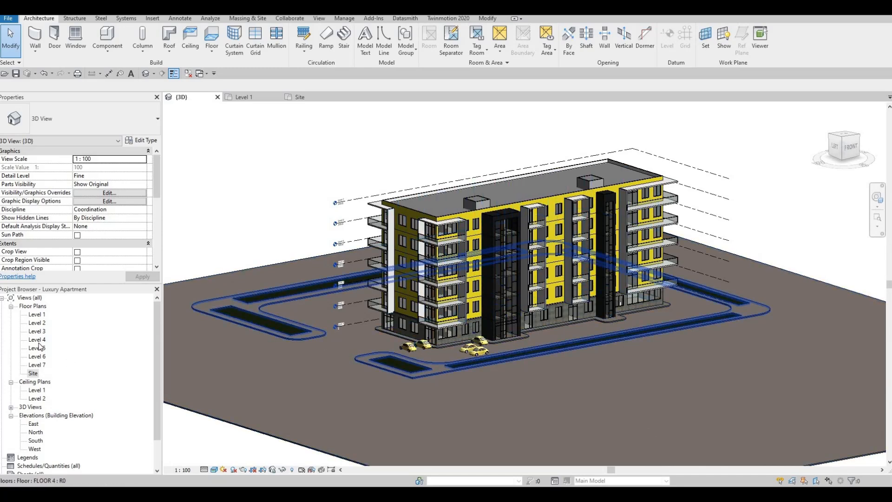
- Return to the Site plan and open the FLOOR 4 ring's boundary for editing
double_click(32, 373)
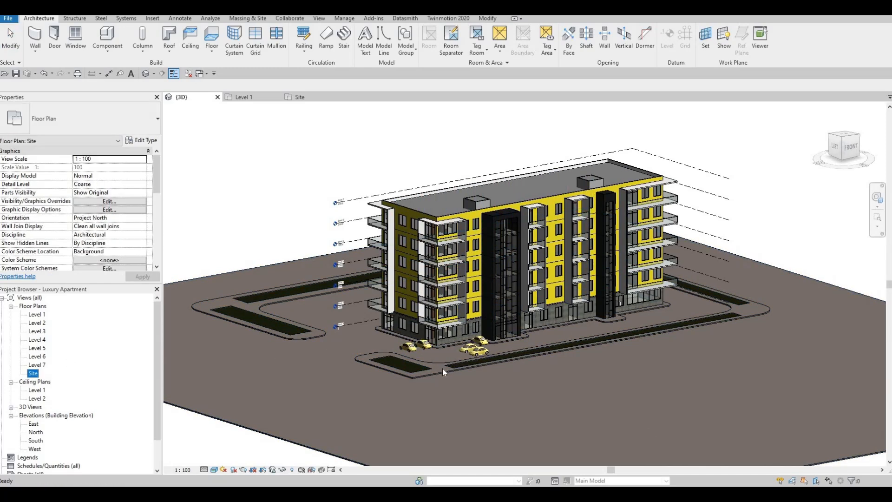
key("Escape")
scroll(421, 323, "up", 3)
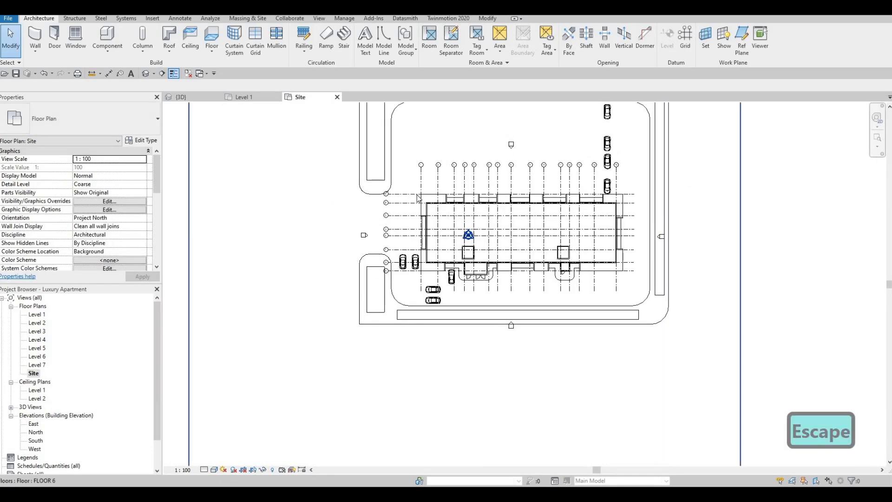
left_click(422, 320)
double_click(425, 322)
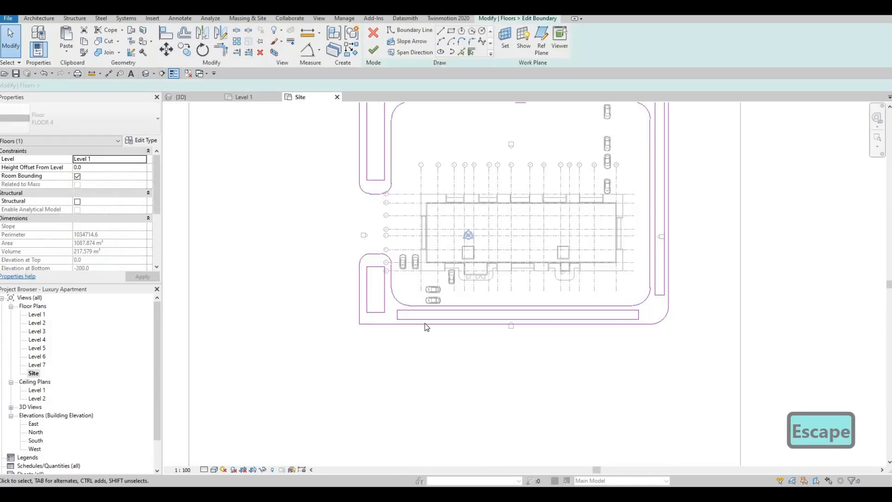
- Move the ring's outer south edge outward to a temporary dimension of 18000 mm and deselect it
left_click(424, 325)
left_click_drag(427, 340, 424, 339)
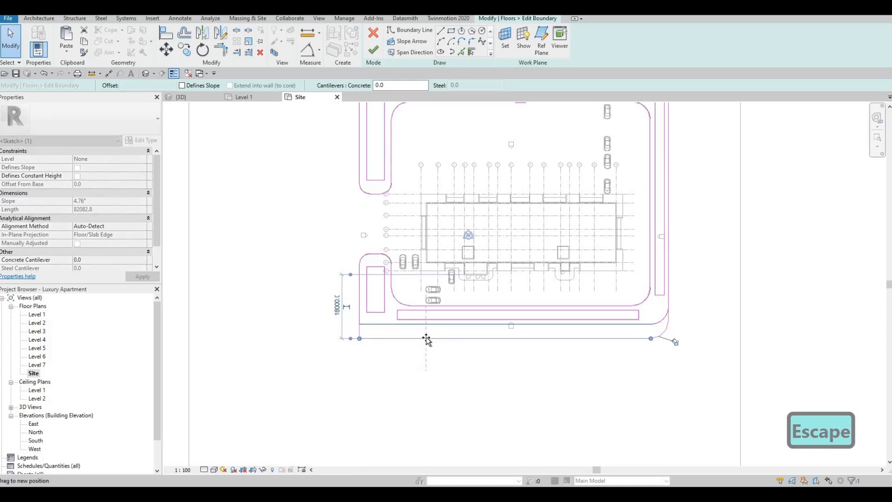
key("Escape")
key("Escape")
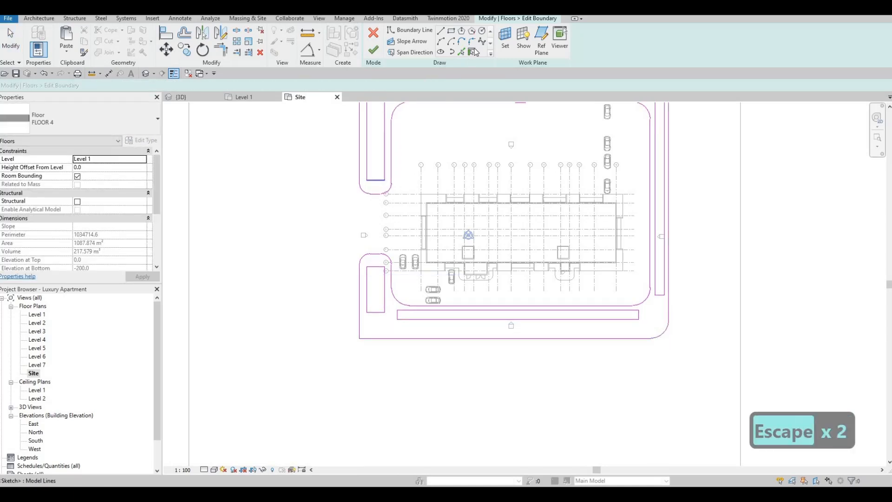
- Fillet the sidewalk boundary's sharp lower-left outer corner and set the arc's radius to 5000
left_click(470, 42)
left_click(360, 325)
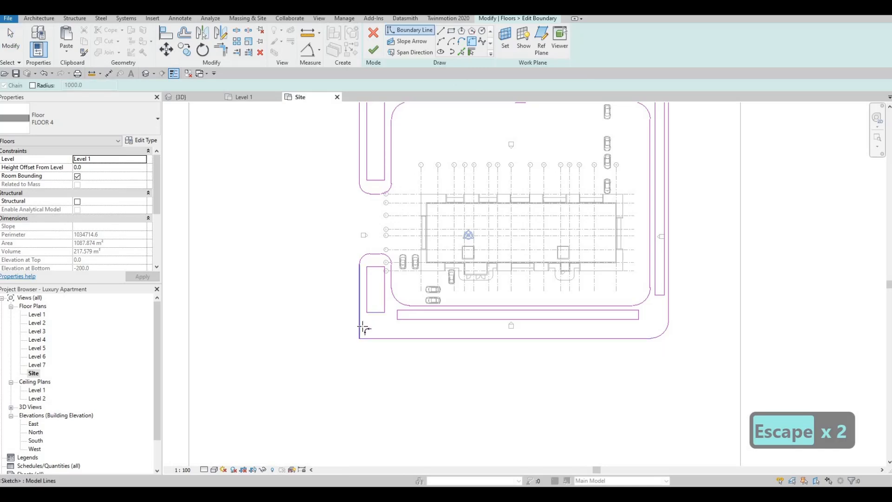
left_click(362, 337)
left_click(371, 331)
key("Escape")
key("Escape")
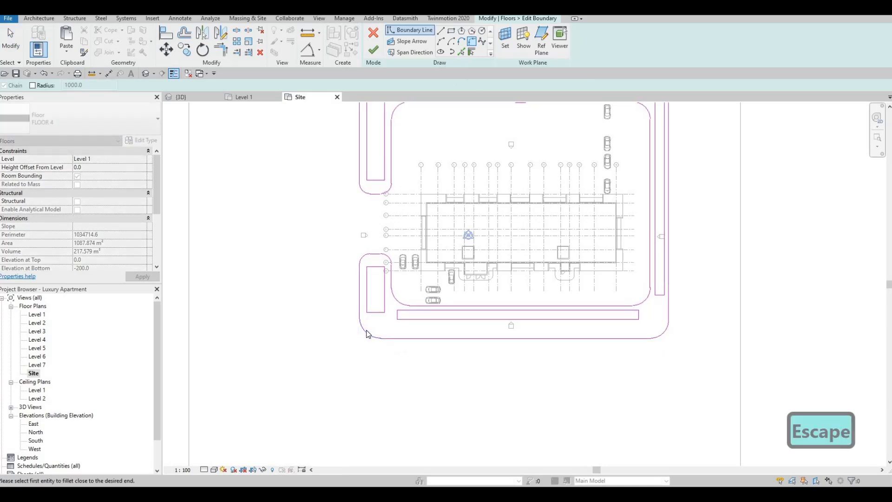
left_click(366, 332)
left_click(370, 325)
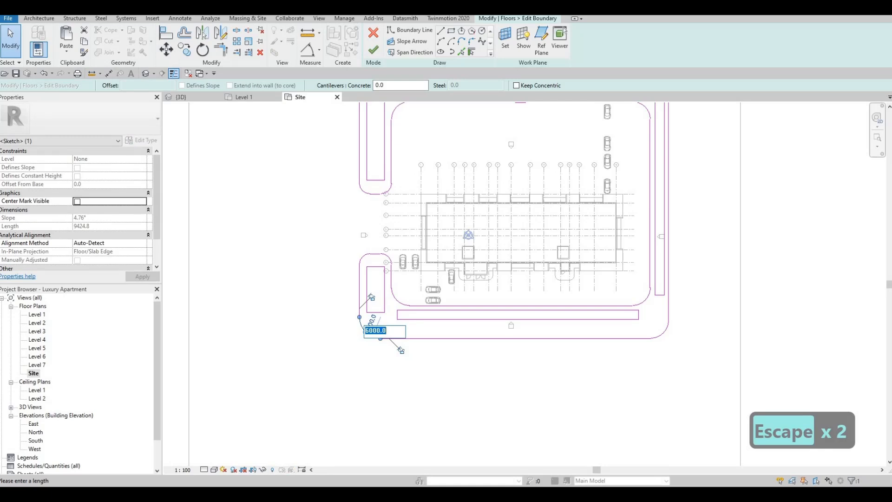
type("50")
key("Return")
key("Escape")
key("Escape")
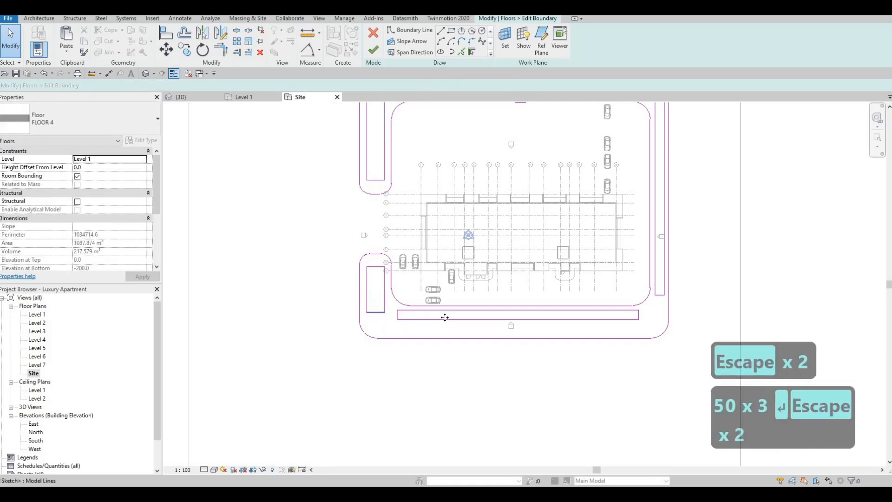
- Widen the sidewalk's long lower planting opening by moving its outer edge outward to the 19000 dimension, and finish the boundary
left_click_drag(445, 324, 446, 329)
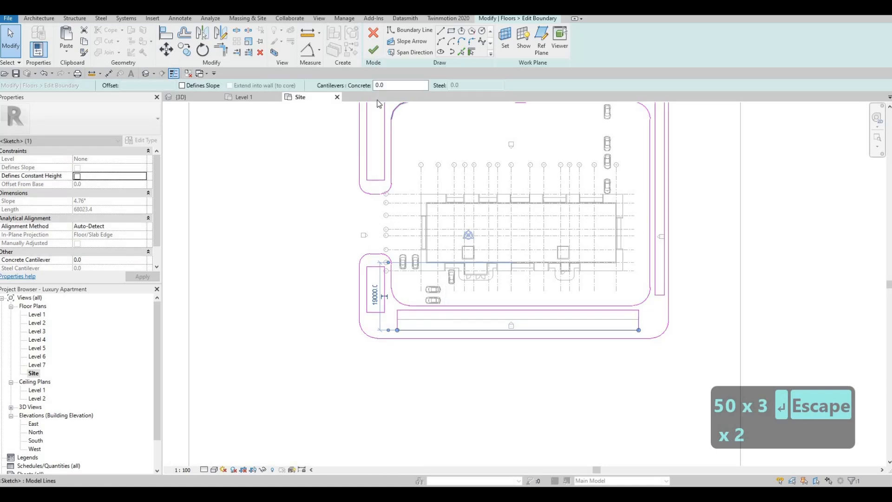
key("F1")
key("F1")
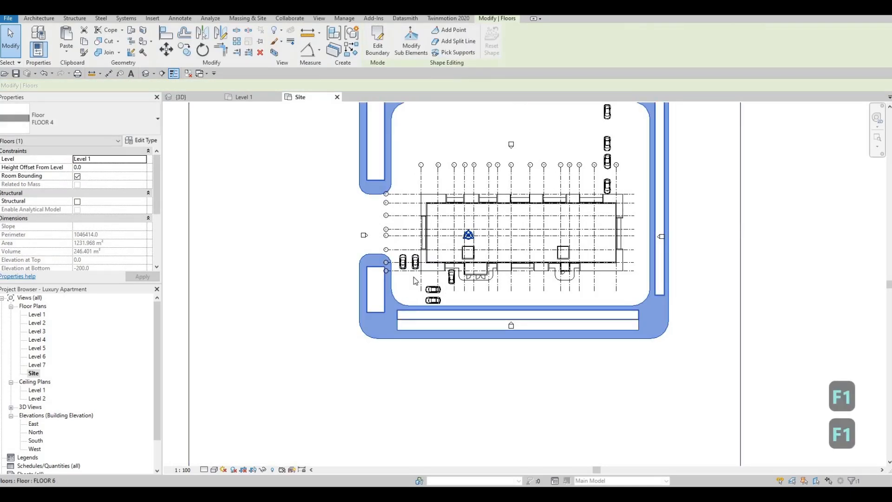
- Edit the FLOOR 6 planting strip boundary, moving the lower strip's outer edge outward to the 19000 dimension, and finish the sketch
double_click(442, 314)
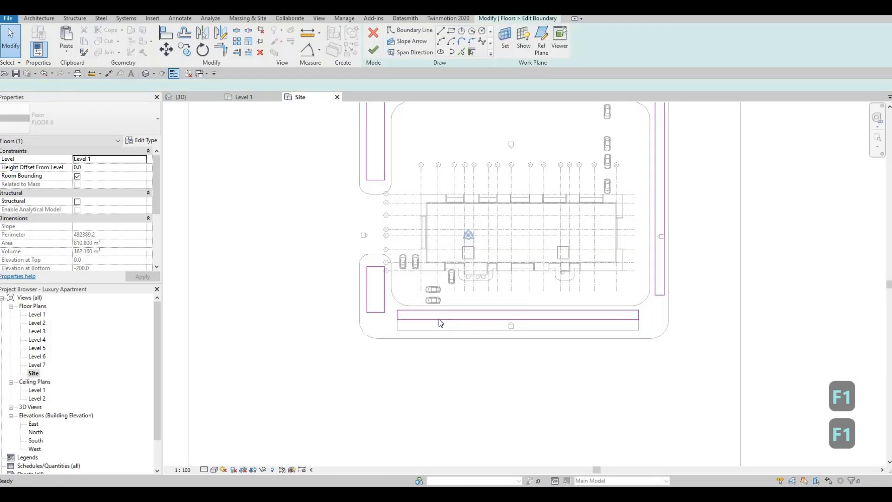
left_click(442, 330)
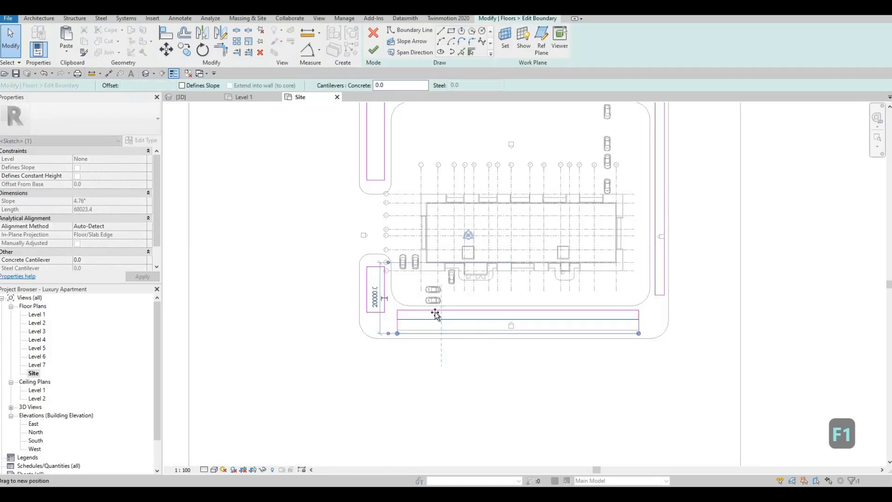
left_click(372, 51)
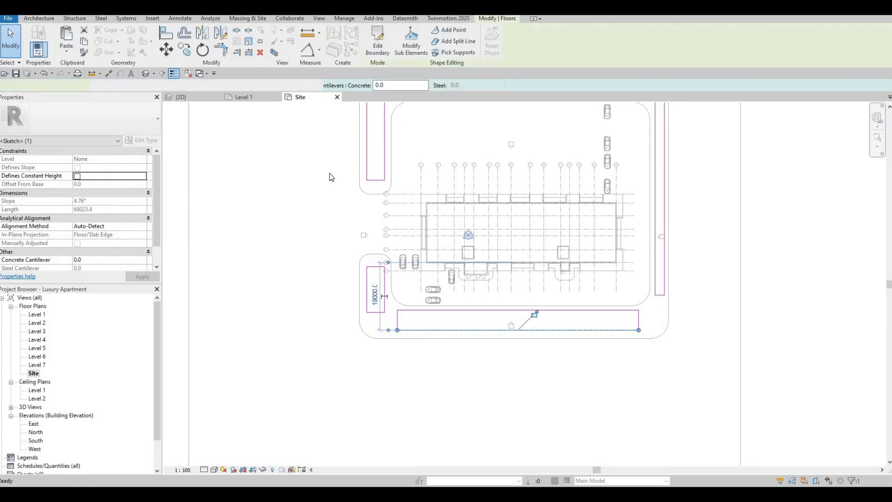
key("Escape")
key("Escape")
key("Escape")
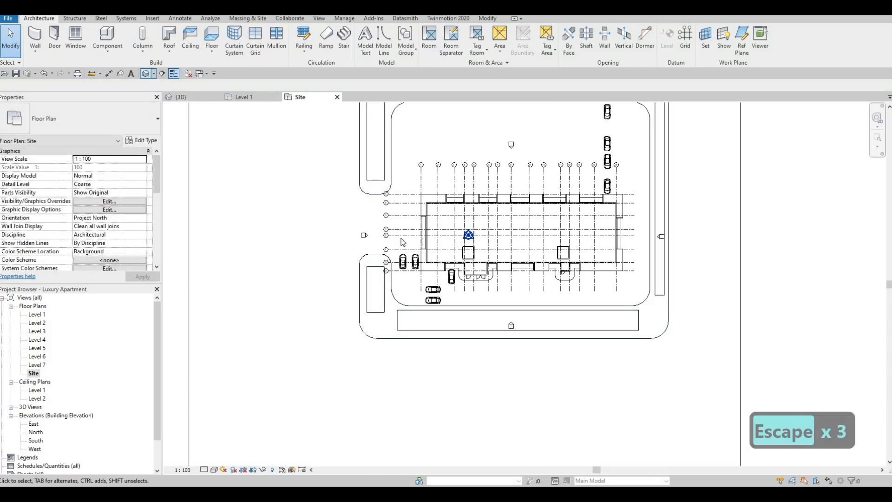
- In the 3D view, edit the FLOOR 5 ground slab's boundary and move its left and rear edges outward
left_click(181, 97)
middle_click_drag(461, 312, 501, 339, "shift")
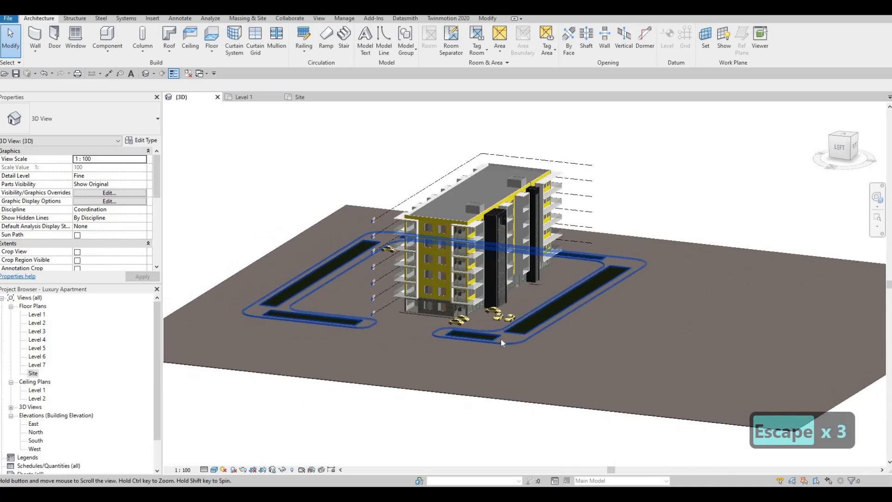
scroll(499, 338, "down", 1)
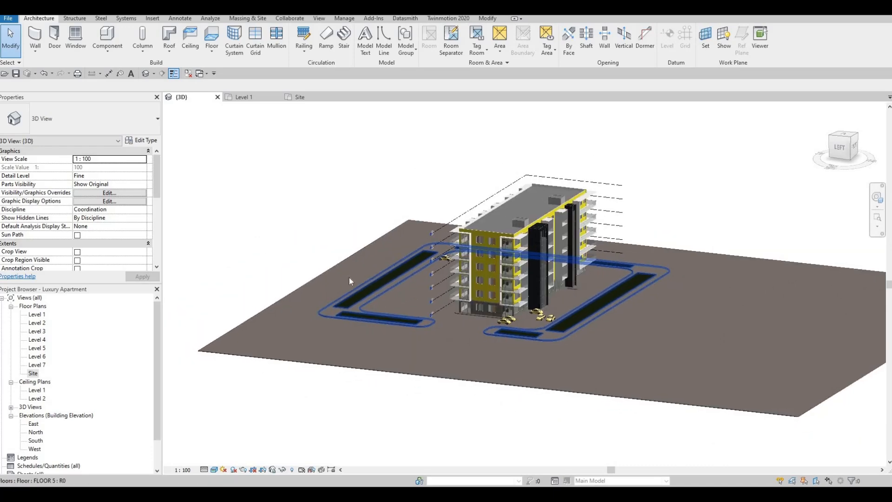
scroll(349, 277, "down", 1)
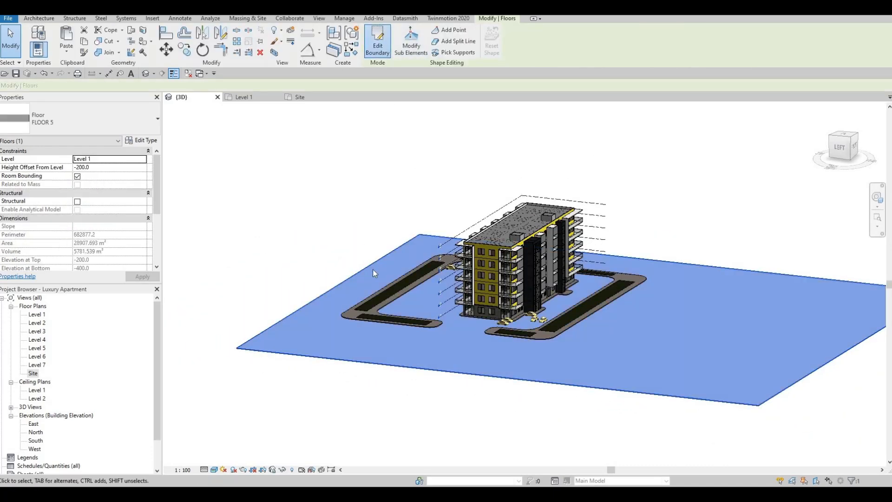
double_click(373, 268)
left_click(356, 259)
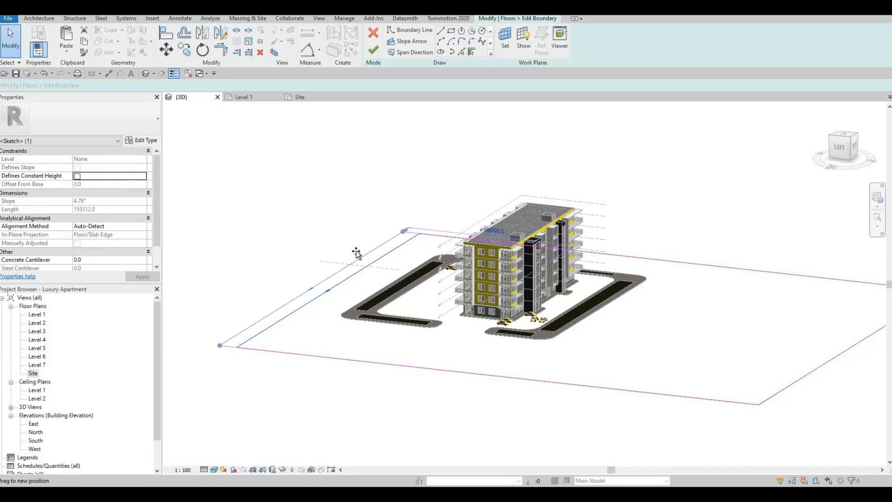
key("Escape")
scroll(618, 274, "down", 1)
left_click(591, 279)
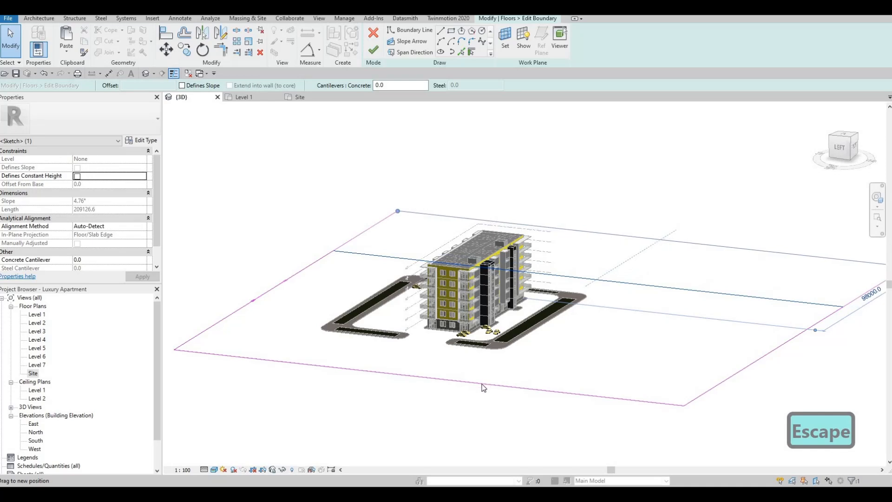
- Move the ground slab's front edge outward and finish the boundary sketch
left_click_drag(484, 385, 464, 395)
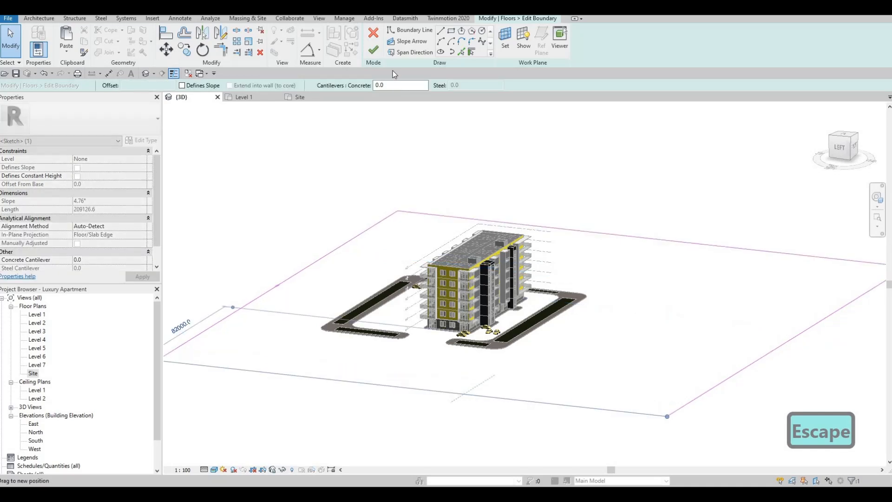
left_click(372, 52)
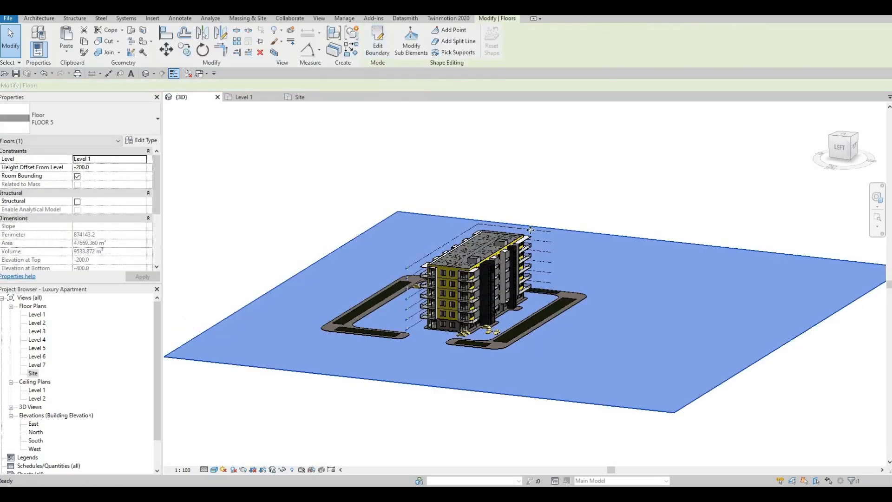
key("Escape")
key("Escape")
key("Escape")
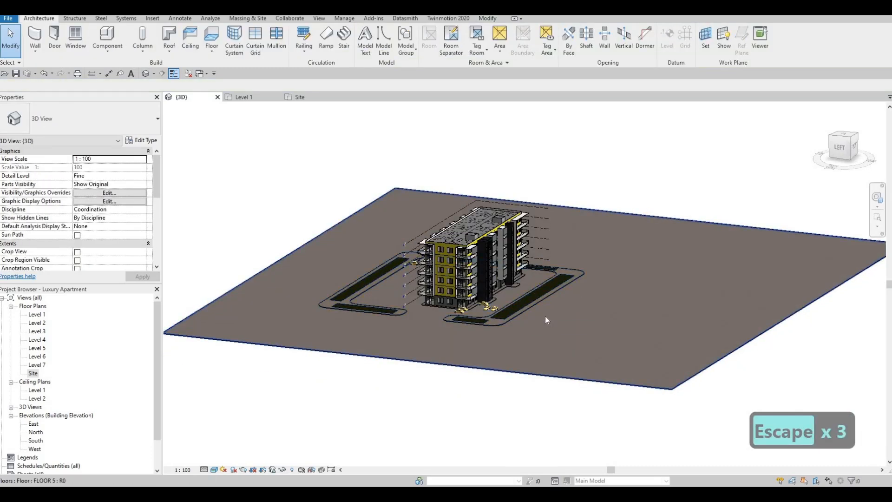
- Select the FLOOR 4 sidewalk around the building and open its boundary for editing in the Site plan
scroll(472, 319, "up", 8)
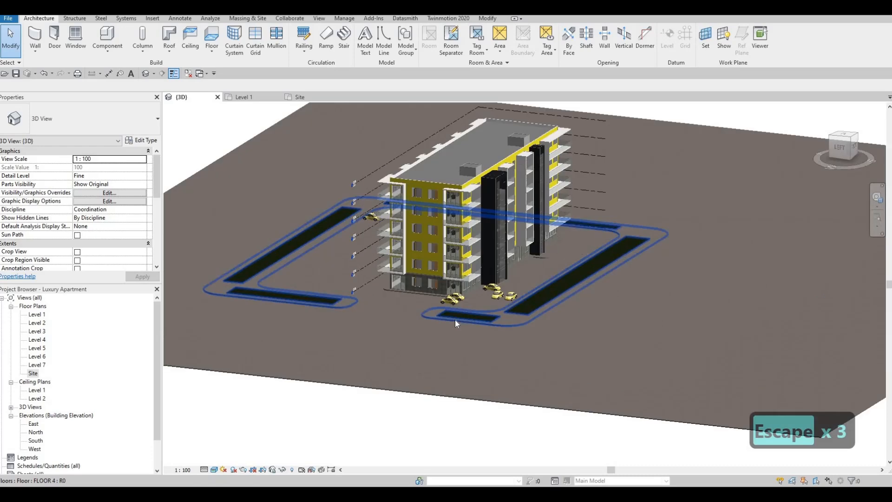
scroll(435, 314, "down", 5)
middle_click_drag(435, 314, 545, 314, "shift")
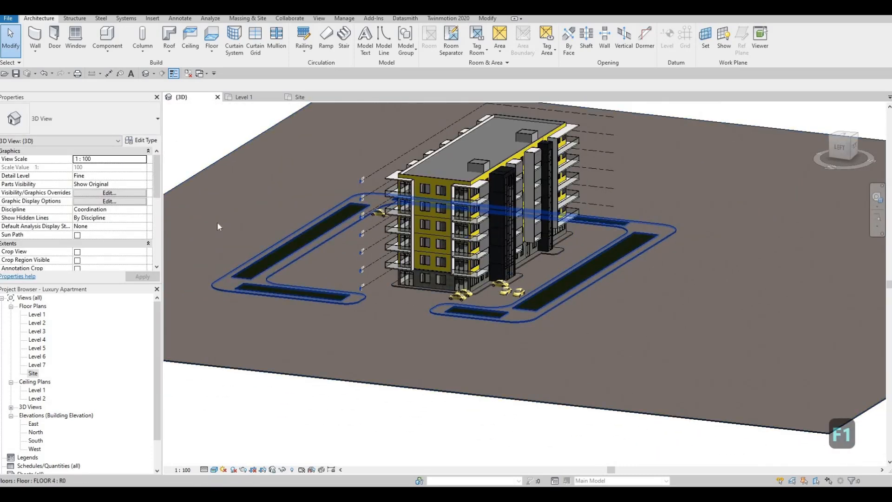
left_click(545, 313)
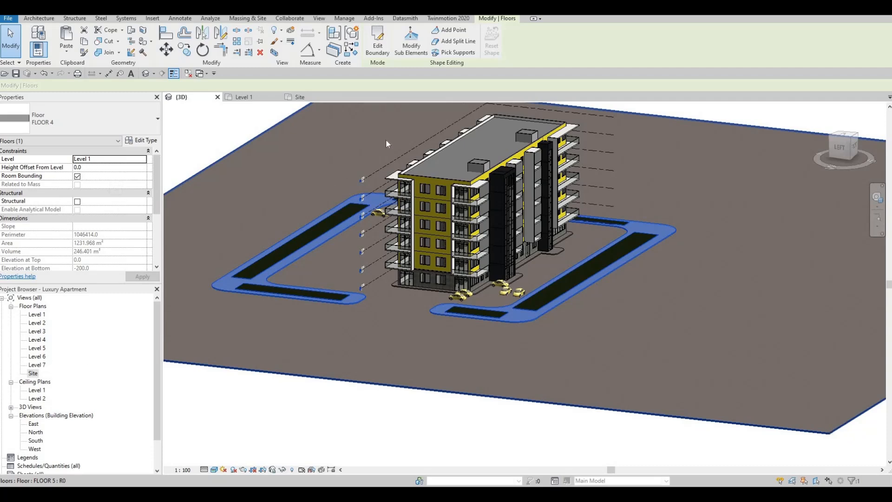
left_click(339, 97)
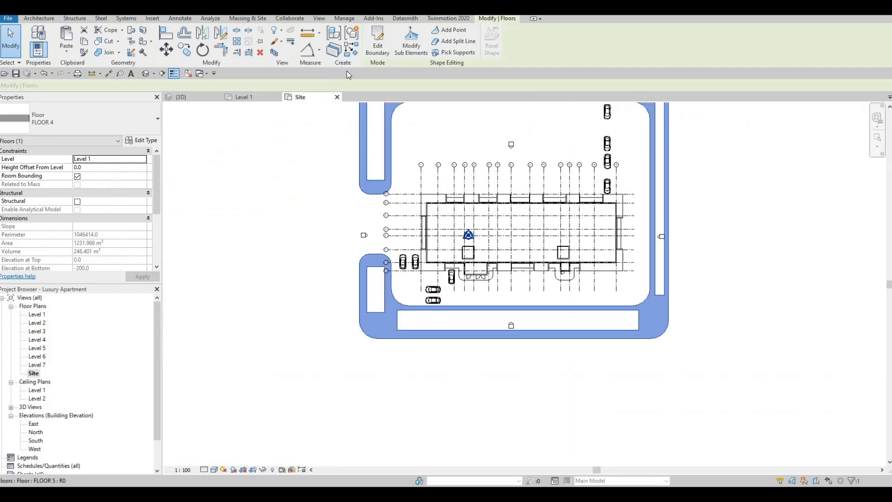
left_click(382, 54)
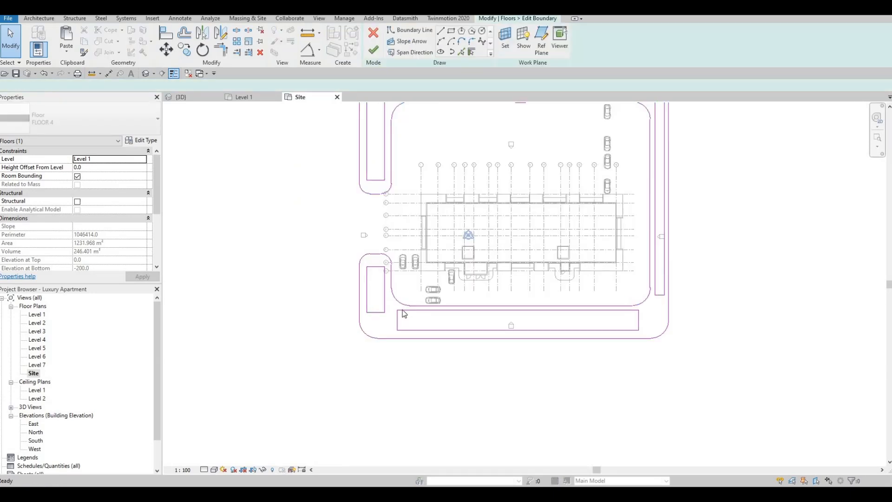
left_click(367, 284)
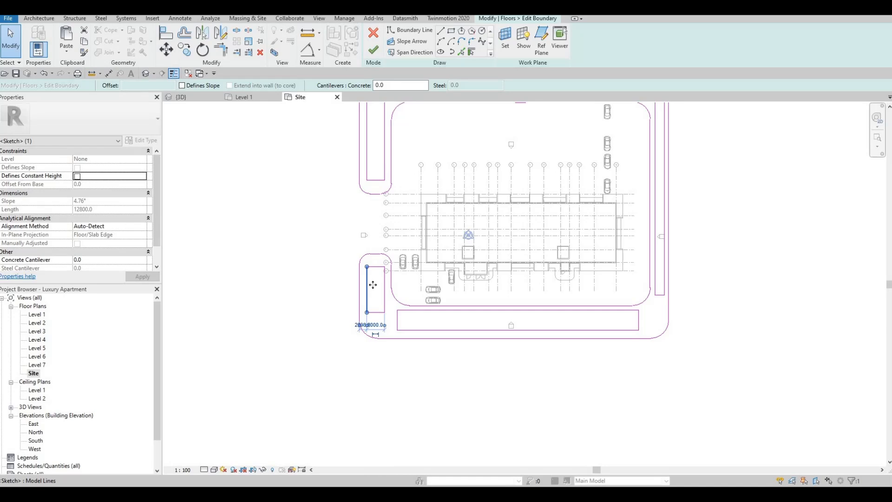
key("Escape")
left_click(359, 292)
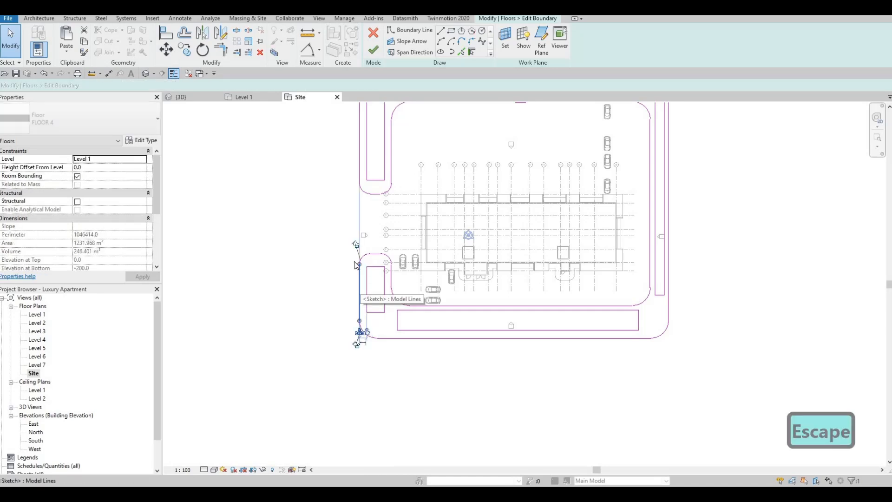
key("Escape")
- Shift both left outer edges of the sidewalk boundary further outward, away from the planting openings
scroll(364, 157, "down", 3)
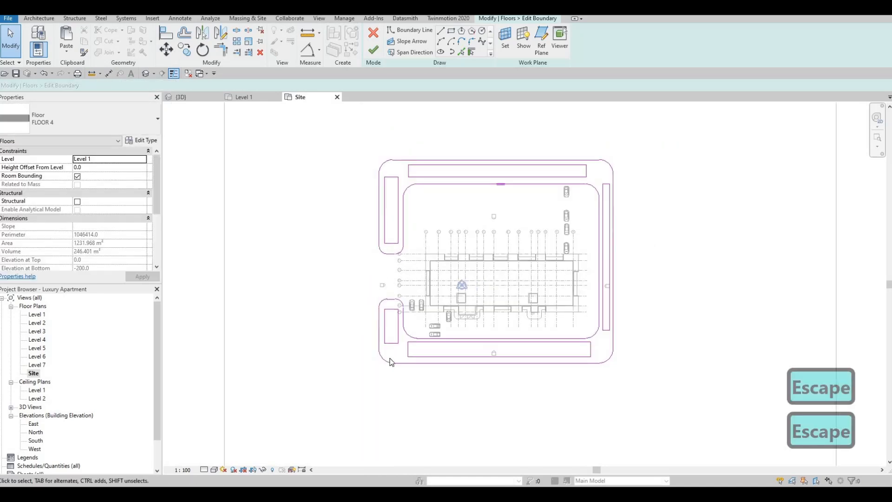
left_click_drag(392, 380, 384, 384)
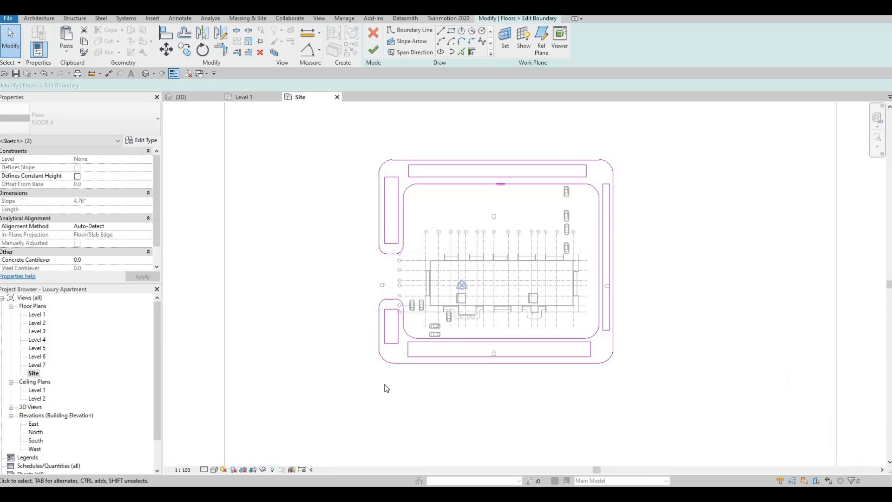
key("Left")
key("Left")
key("Left")
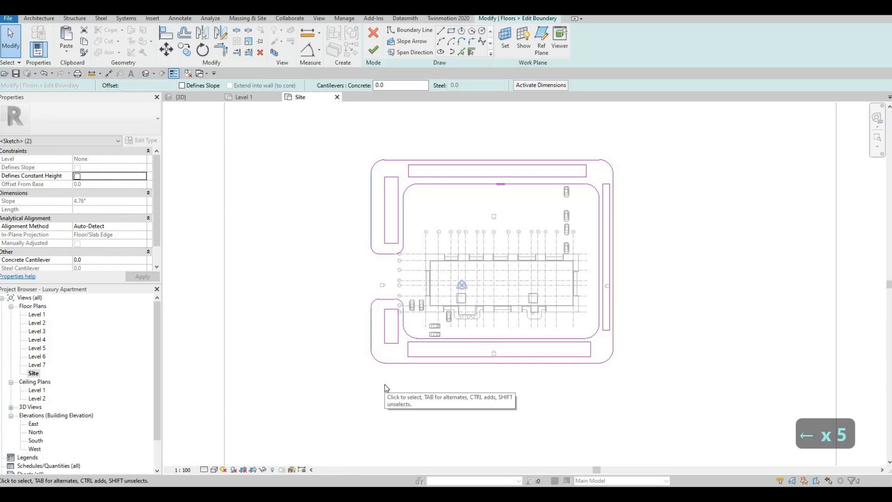
key("Escape")
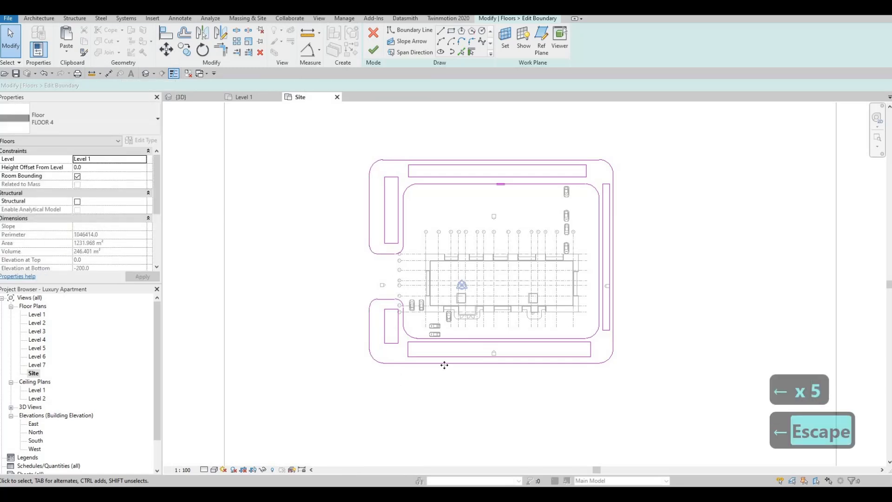
- Move the sidewalk's lower outer edge outward to the 21600 dimension and finish the boundary sketch
left_click(444, 364)
key("Down")
key("Down")
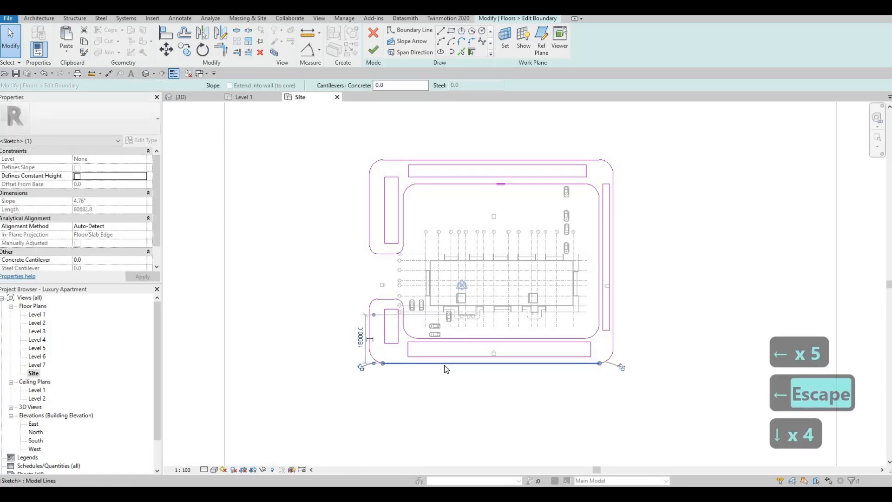
key("Down")
key("Down")
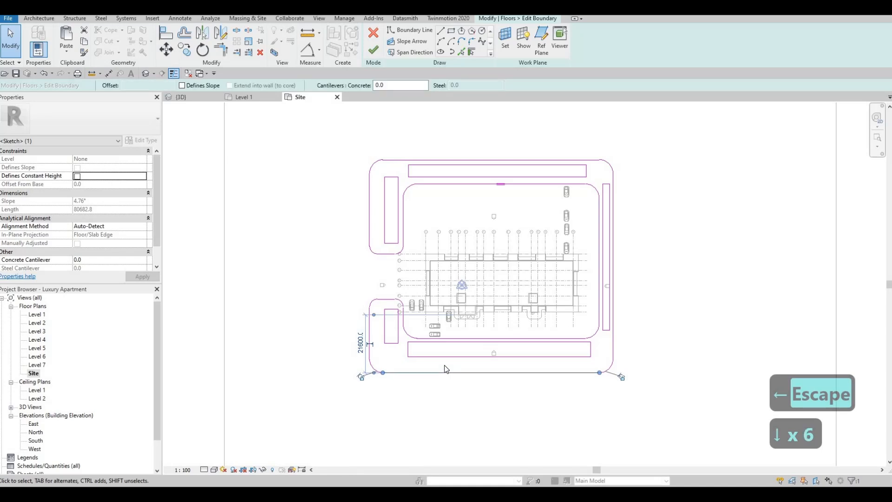
key("Escape")
key("Escape")
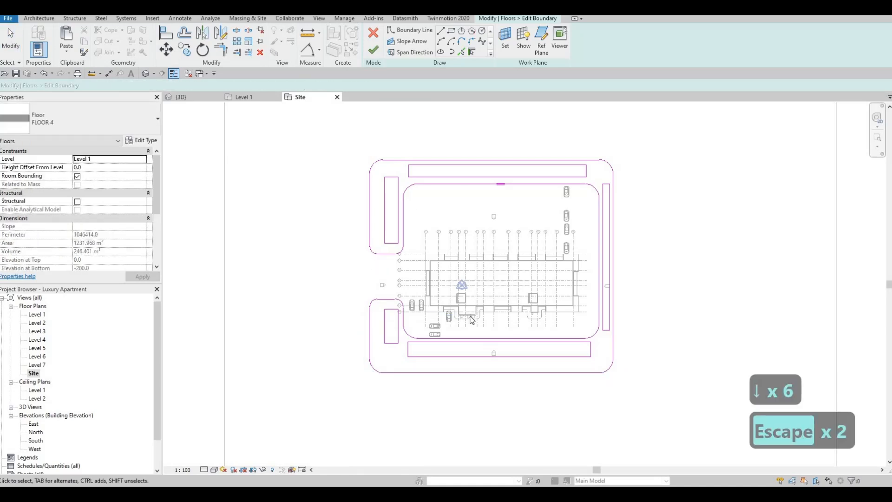
left_click(373, 50)
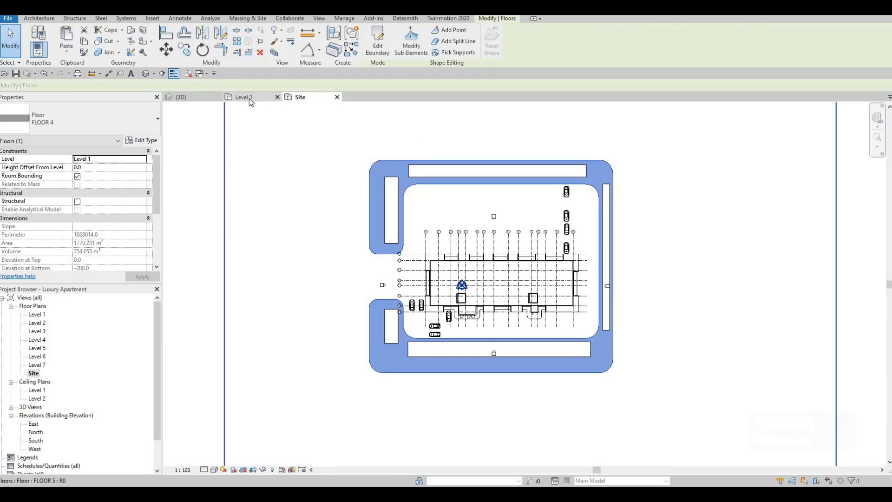
key("Escape")
key("Escape")
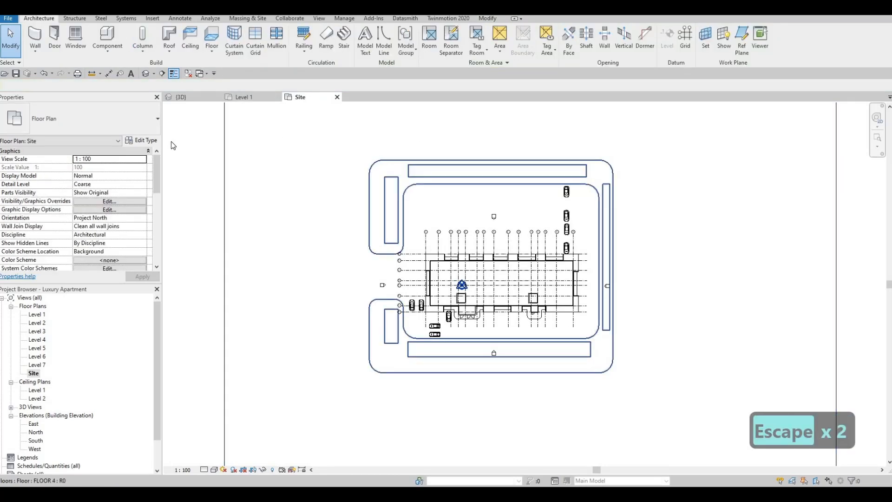
- Duplicate the sidewalk's floor type as FLOOR 7 and open its layer structure for editing
left_click(388, 165)
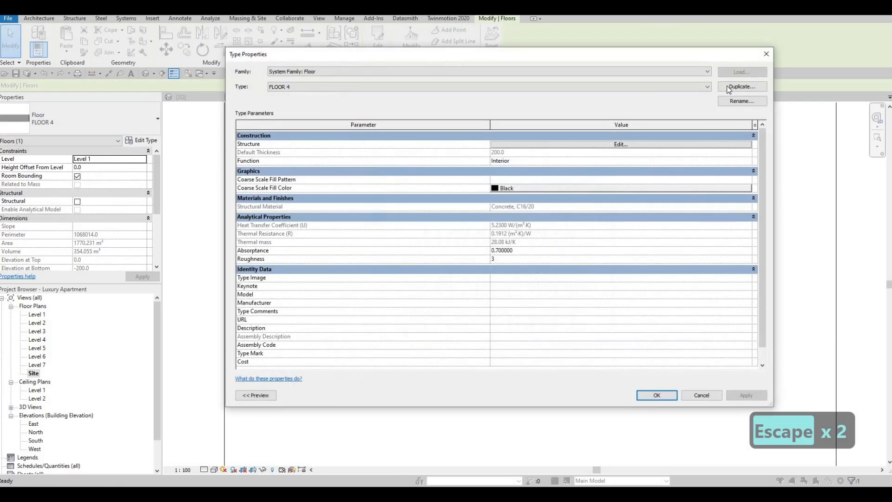
left_click(726, 87)
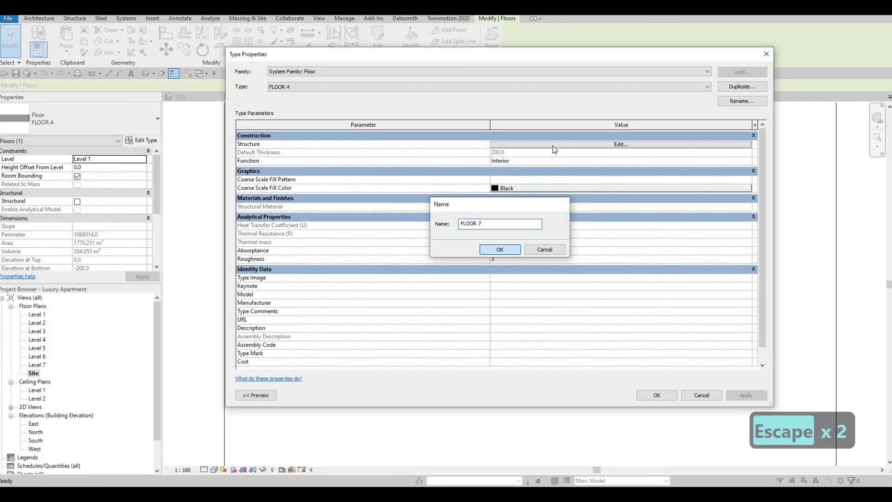
left_click(500, 249)
left_click(511, 144)
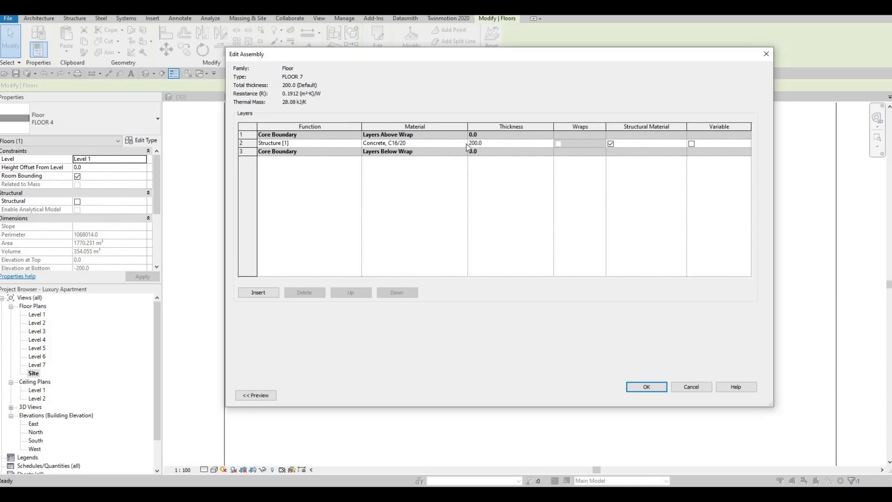
- Set the FLOOR 7 structure layer's material to Concrete, C20/25 from the AEC Materials library and apply the type to the sidewalk
left_click(463, 143)
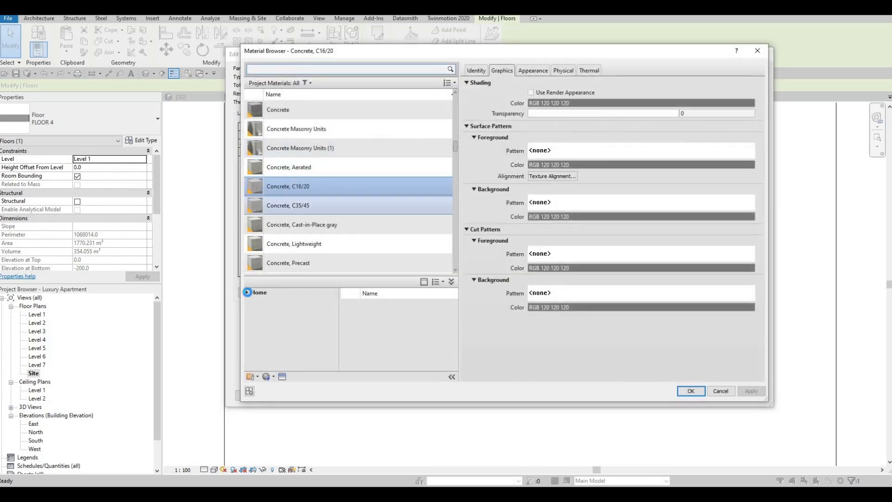
left_click(251, 310)
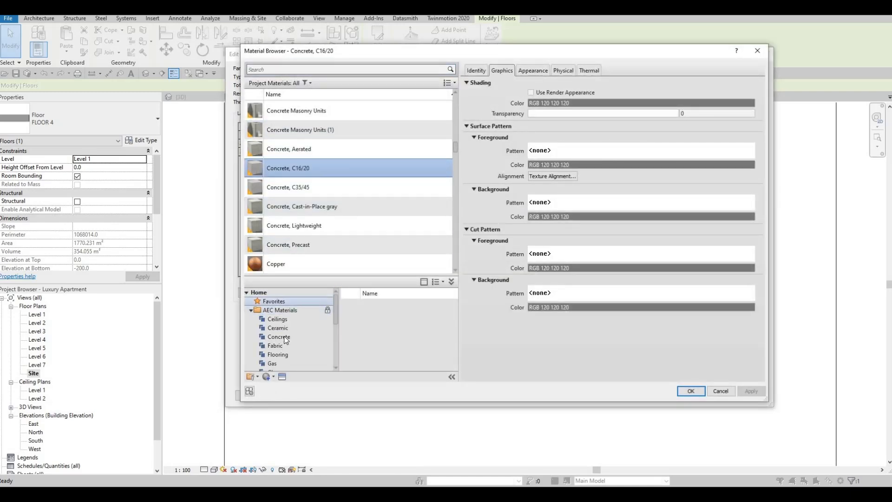
scroll(289, 299, "down", 2)
left_click(286, 292)
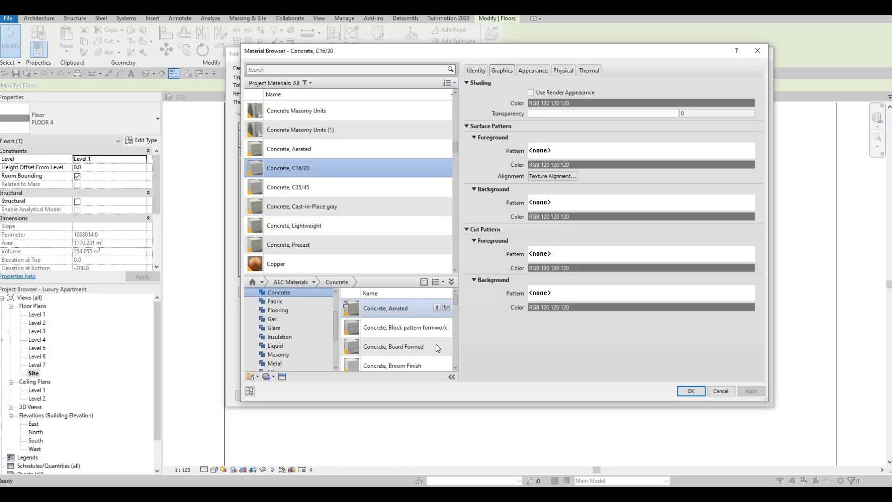
scroll(437, 349, "down", 2)
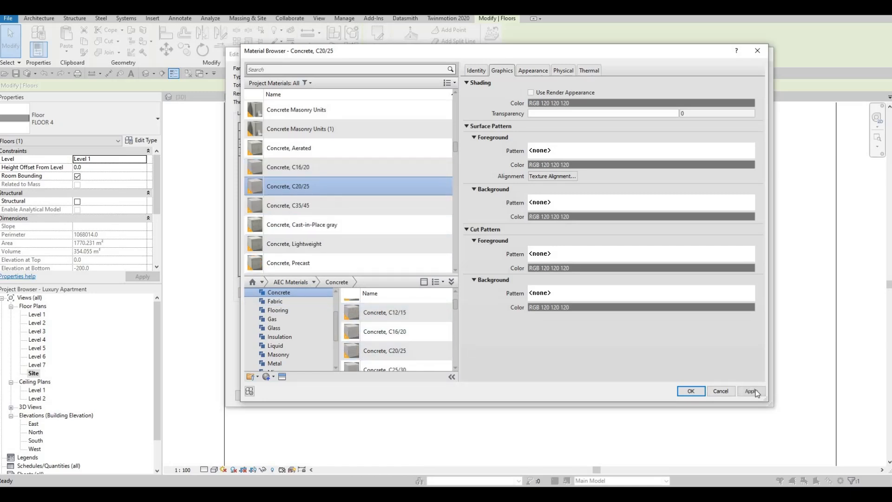
left_click(682, 389)
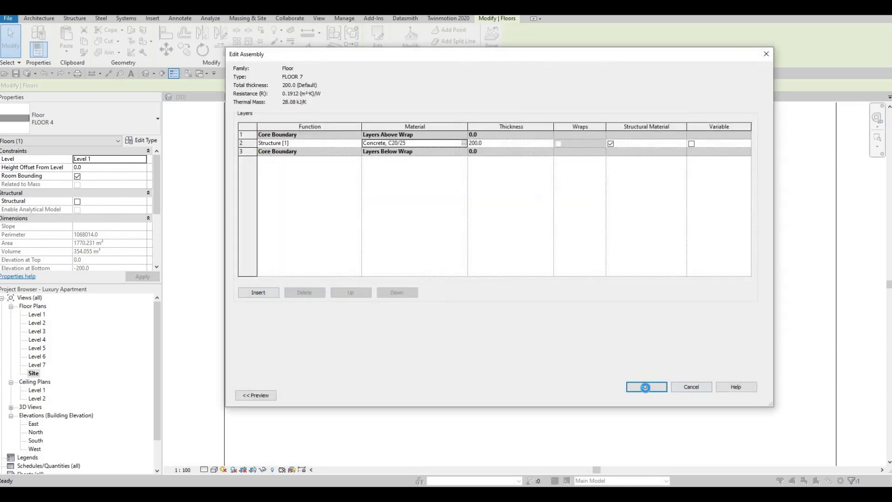
left_click(646, 386)
left_click(656, 395)
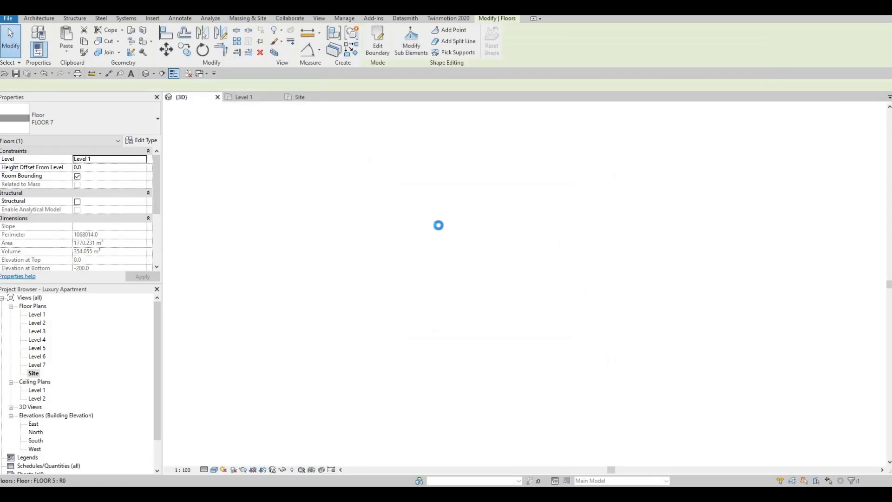
key("Escape")
key("Escape")
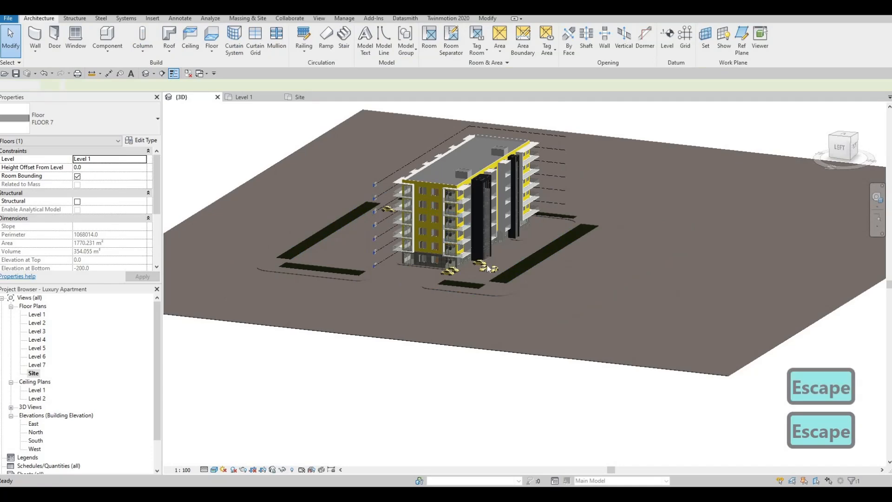
- Select all M_RPC Beetle cars visible in the Level 1 plan and delete them
scroll(423, 274, "up", 4)
middle_click_drag(422, 273, 490, 322, "shift")
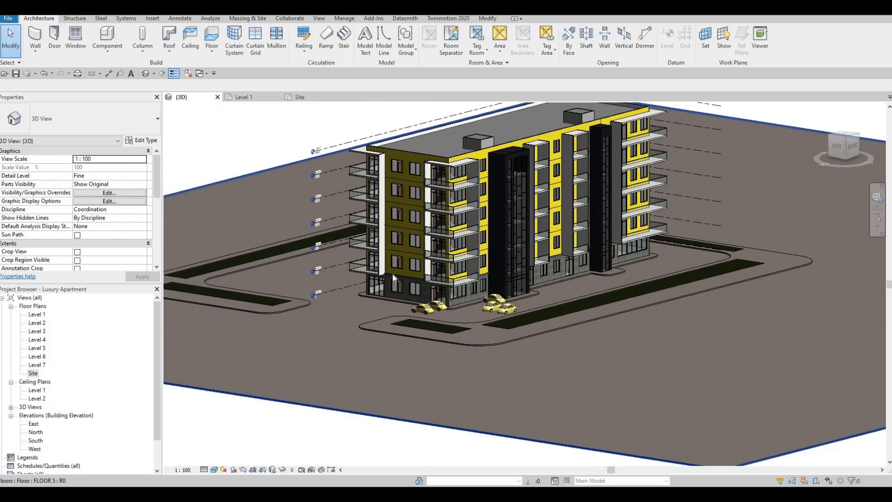
left_click(243, 97)
key("Escape")
left_click(307, 284)
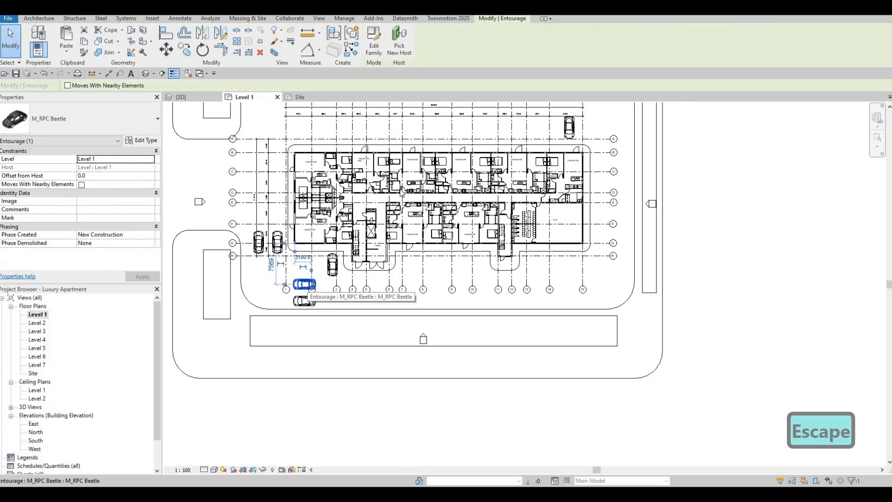
right_click(308, 285)
mouse_move(400, 175)
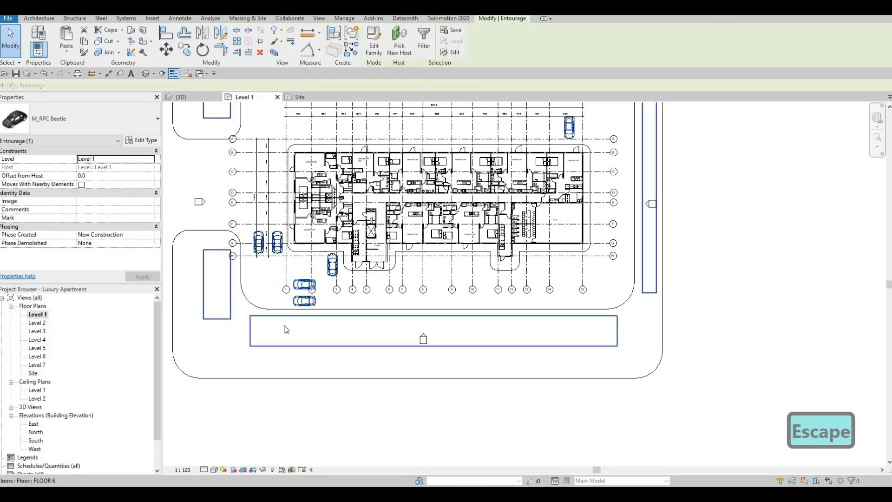
key("Delete")
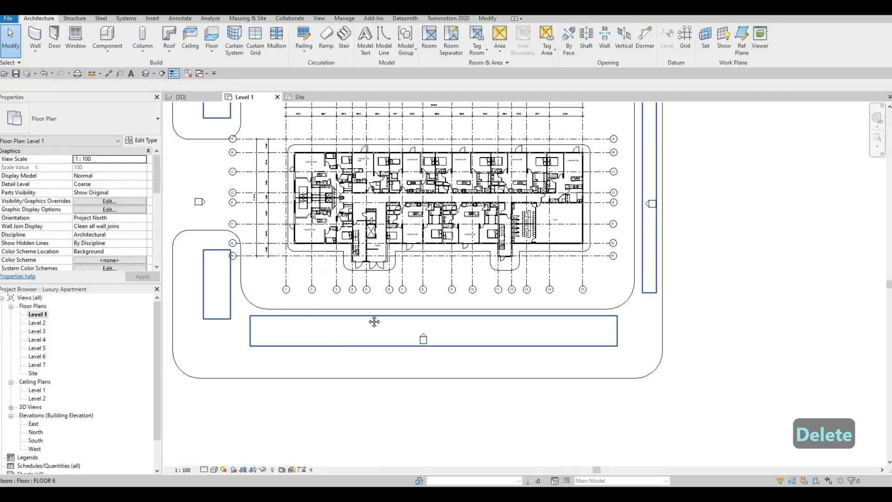
- Load the M_Direction Arrows - Straight family from the Site Parking folder of the metric library
middle_click_drag(484, 305, 529, 377)
scroll(529, 377, "down", 1)
key("Escape")
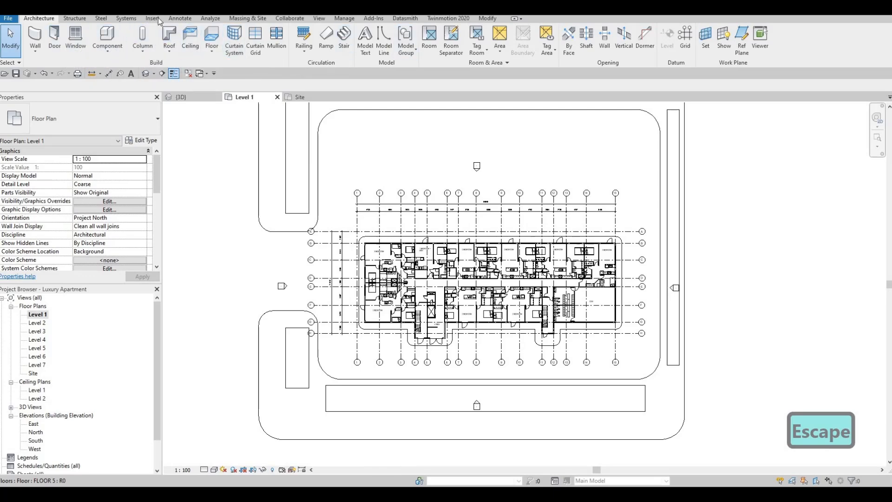
scroll(380, 38, "down", 4)
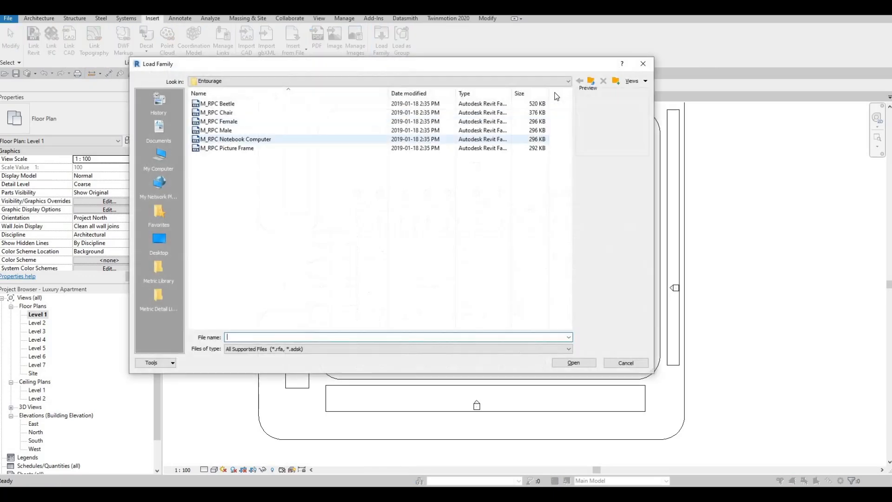
left_click(592, 82)
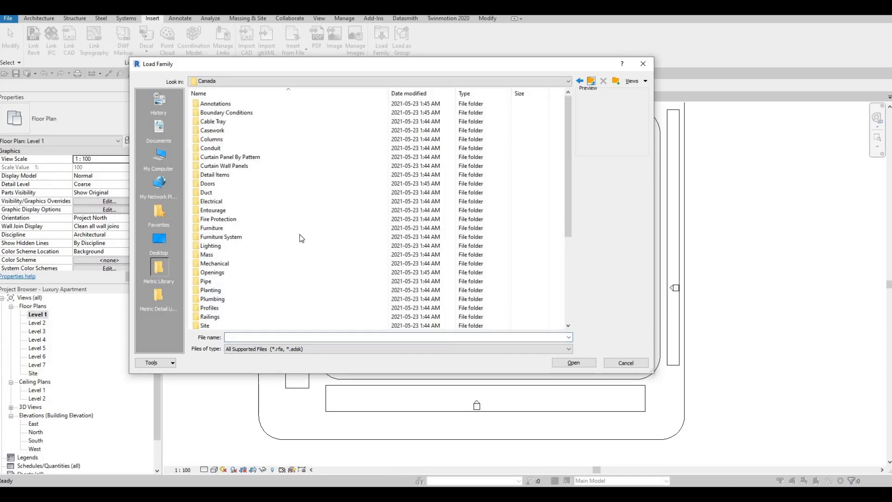
scroll(273, 231, "down", 5)
double_click(216, 193)
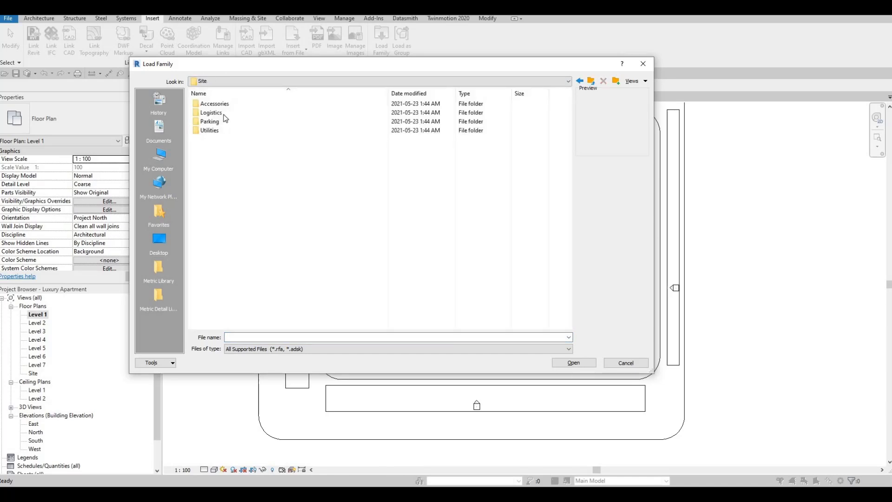
double_click(219, 104)
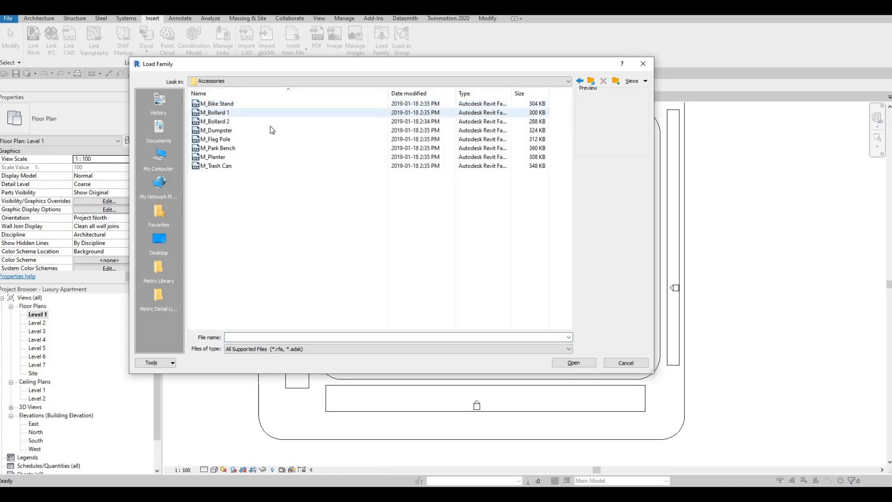
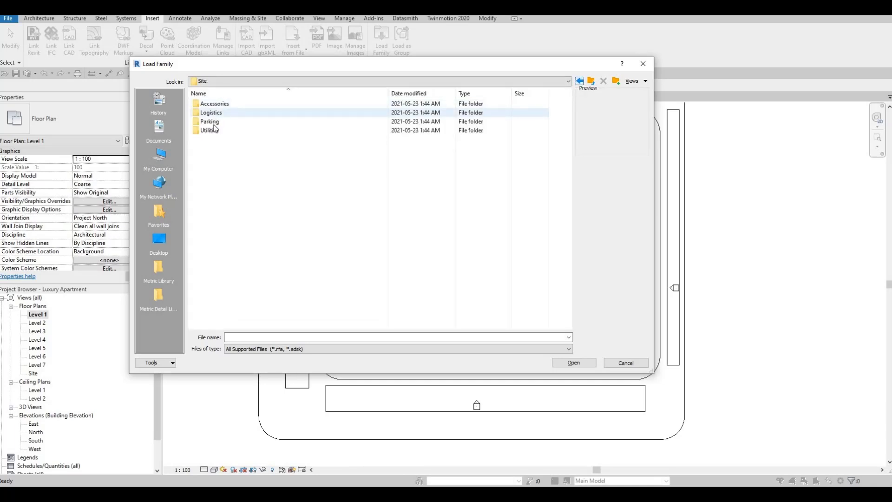
double_click(241, 121)
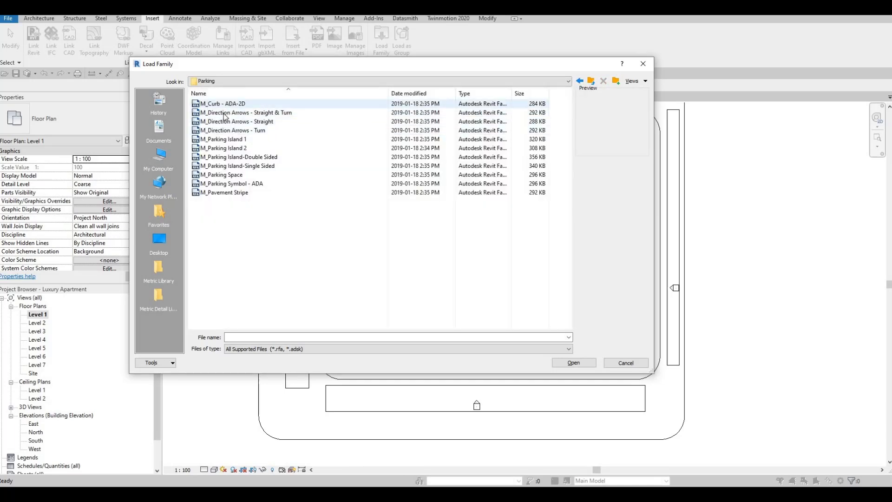
left_click(223, 113)
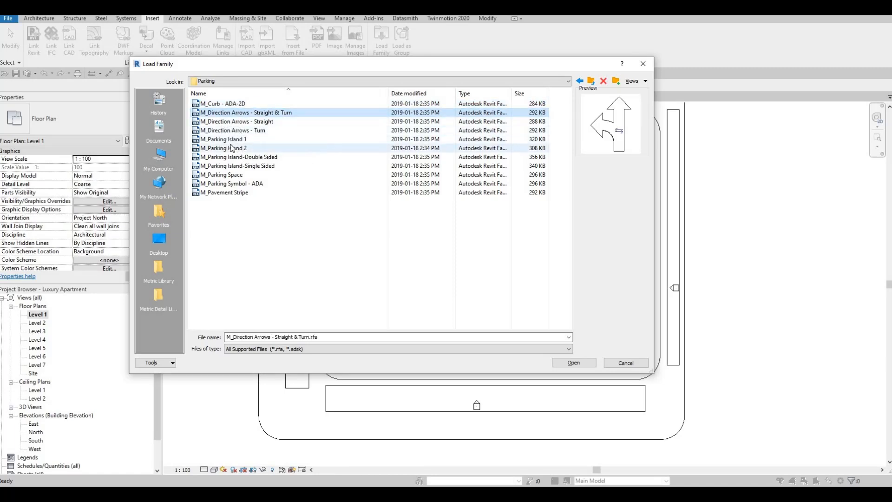
key("Down")
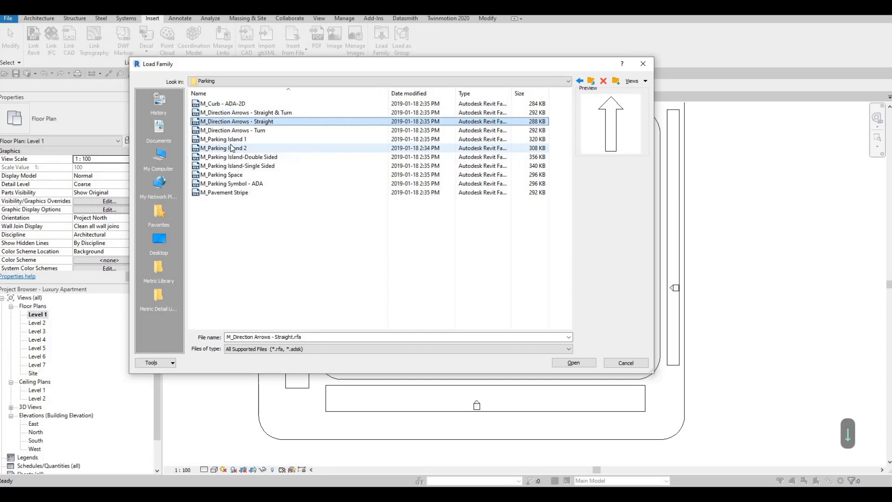
left_click(573, 362)
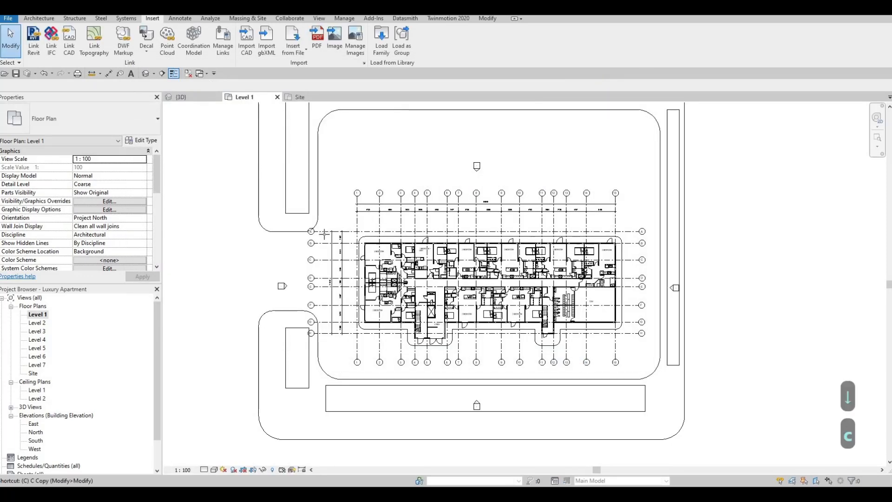
- Place two straight direction arrows in the driveway entrance, one near grid B pointing out and one between grids E and F pointing in
key("m")
scroll(288, 279, "up", 2)
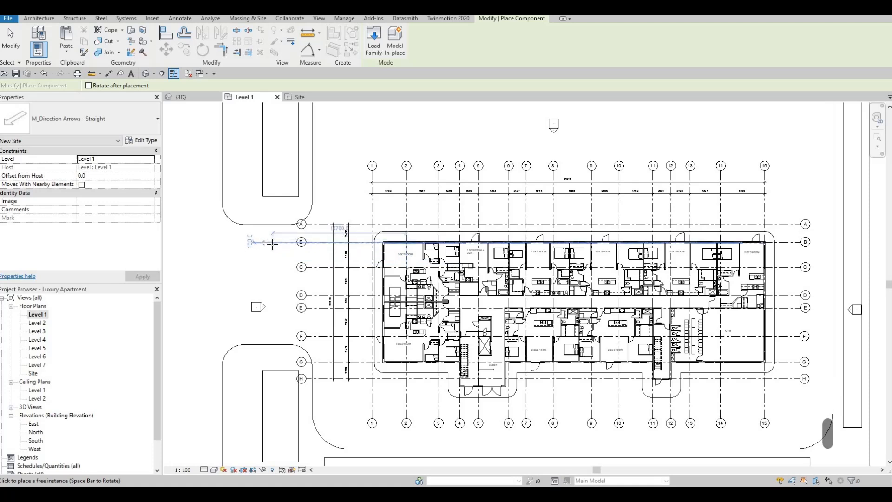
left_click(266, 321)
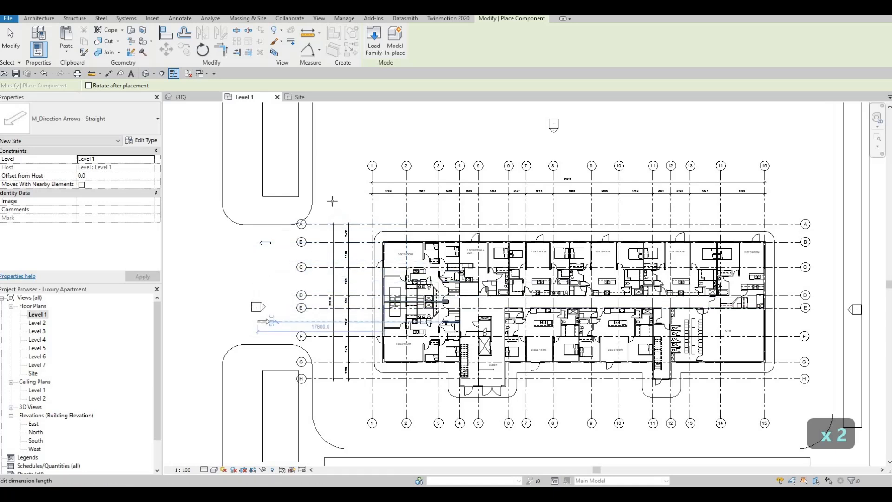
left_click(315, 336)
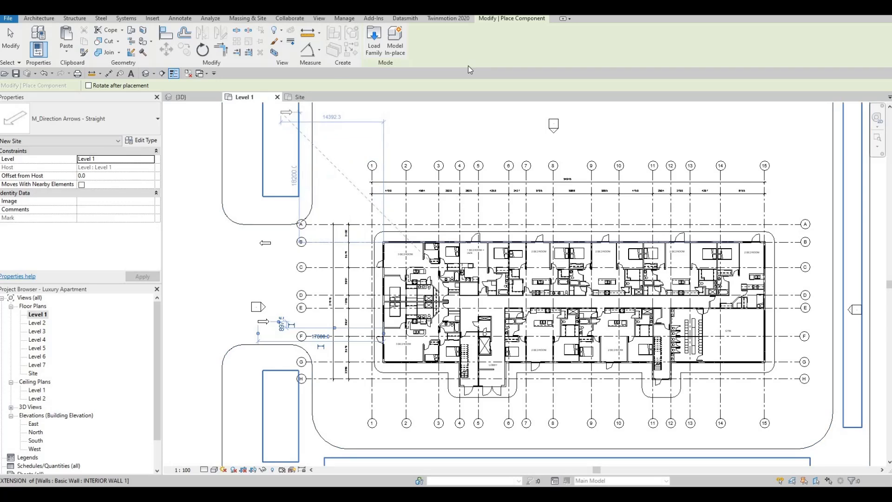
key("Escape")
key("Escape")
- Load the M_Direction Arrows - Turn family from the Parking folder
left_click(381, 50)
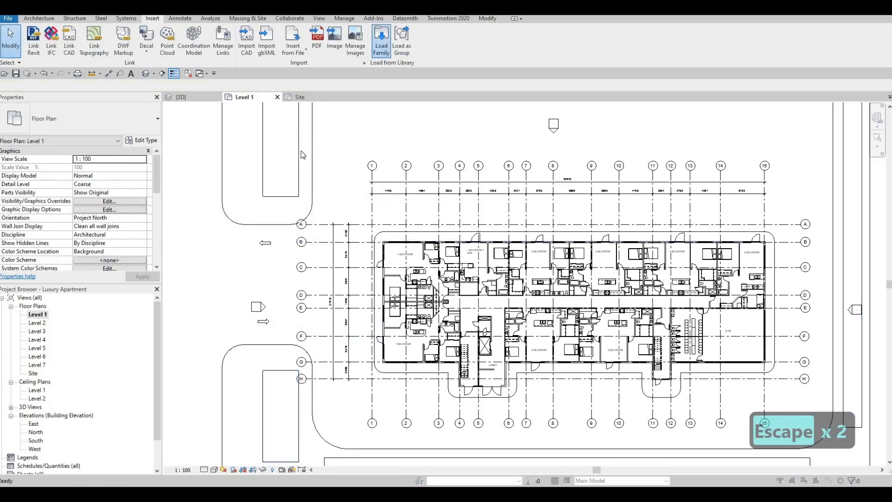
left_click(235, 139)
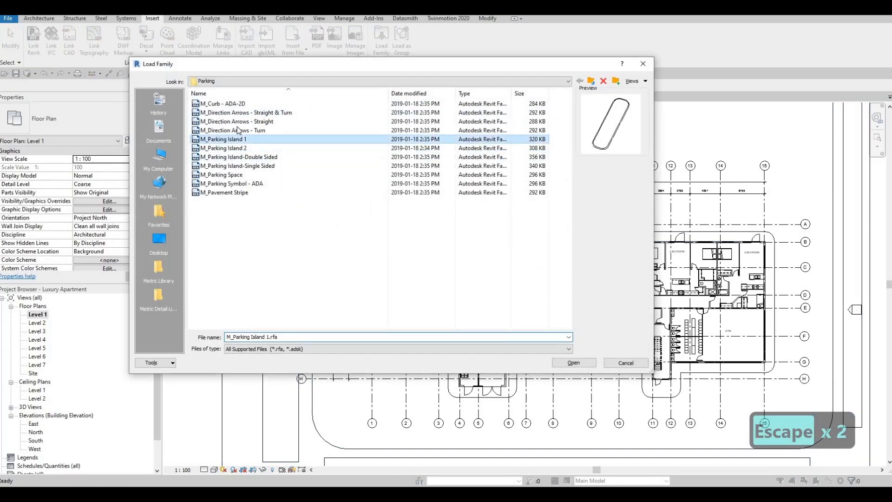
left_click(238, 131)
left_click(573, 363)
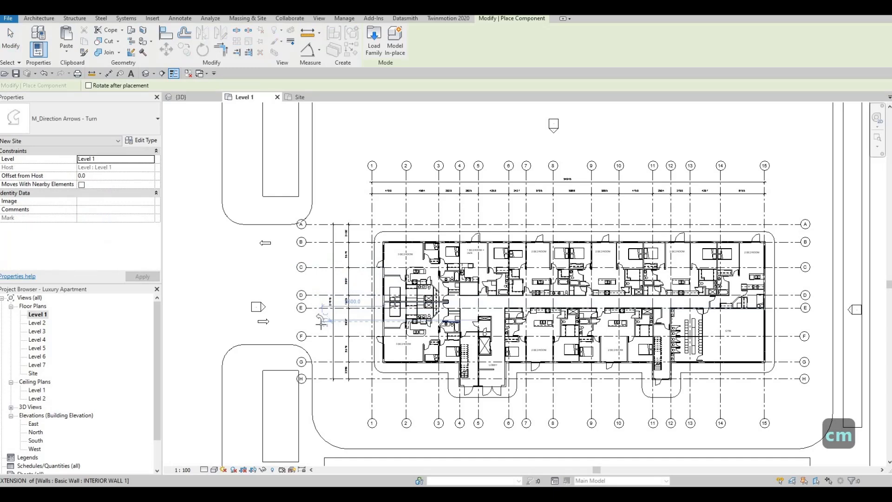
- Place a turn direction arrow just inside the driveway between grids E and F, rotated to curve downward into the building side
scroll(320, 322, "up", 2)
key("space")
key("space")
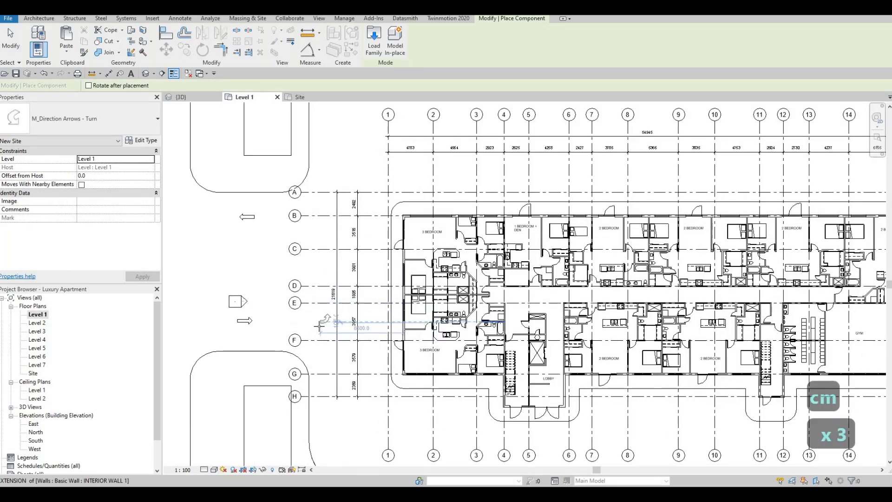
scroll(318, 325, "up", 2)
key("space")
key("space")
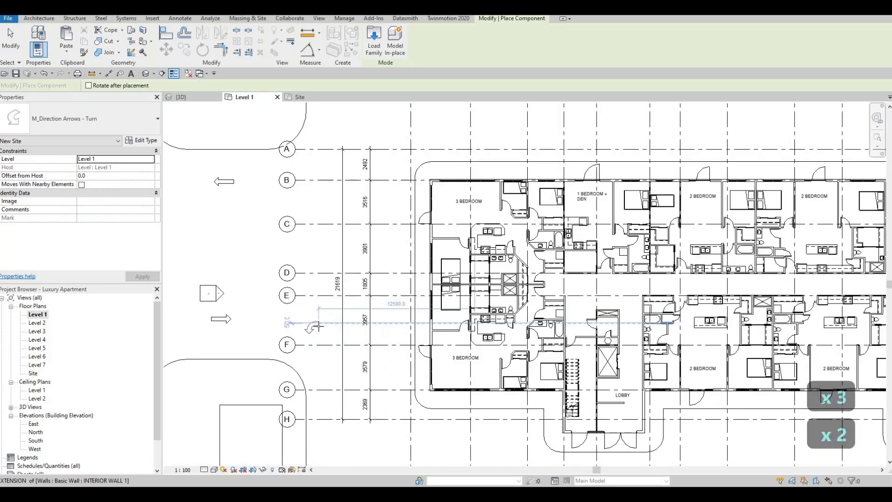
key("space")
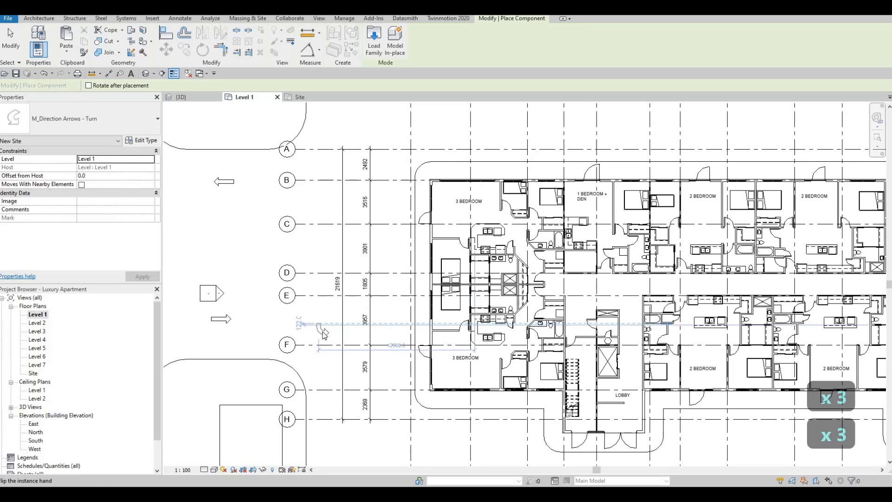
left_click(323, 333)
key("Escape")
key("Escape")
- Place the turn direction arrow between grids E and F and flip it so it points back toward the driveway entrance
left_click(321, 330)
scroll(321, 331, "up", 3)
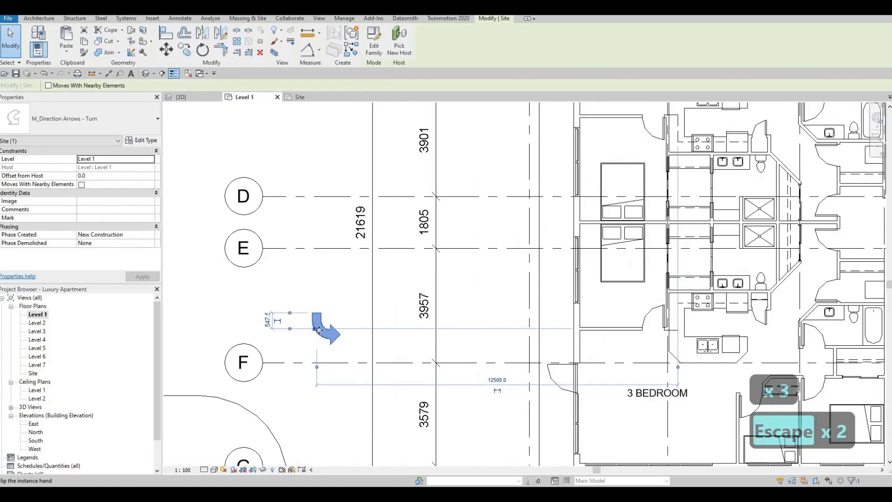
scroll(317, 324, "down", 1)
key("space")
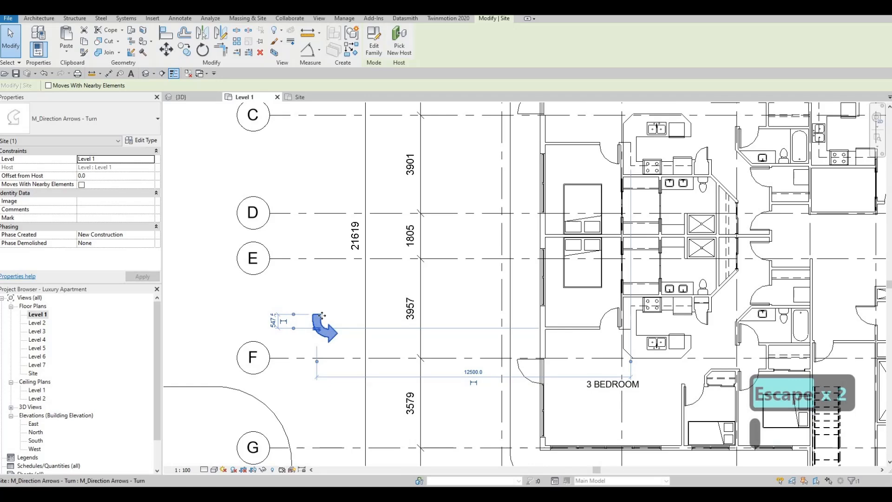
key("space")
scroll(337, 325, "down", 1)
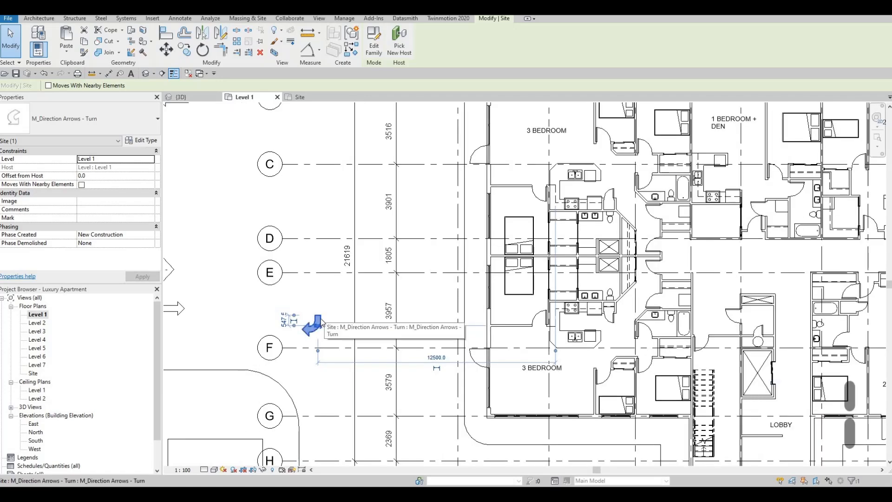
- Create a similar turn direction arrow just beside the first one near grid F, rotated before placement
key("Escape")
key("Escape")
left_click(312, 326)
key("c")
key("s")
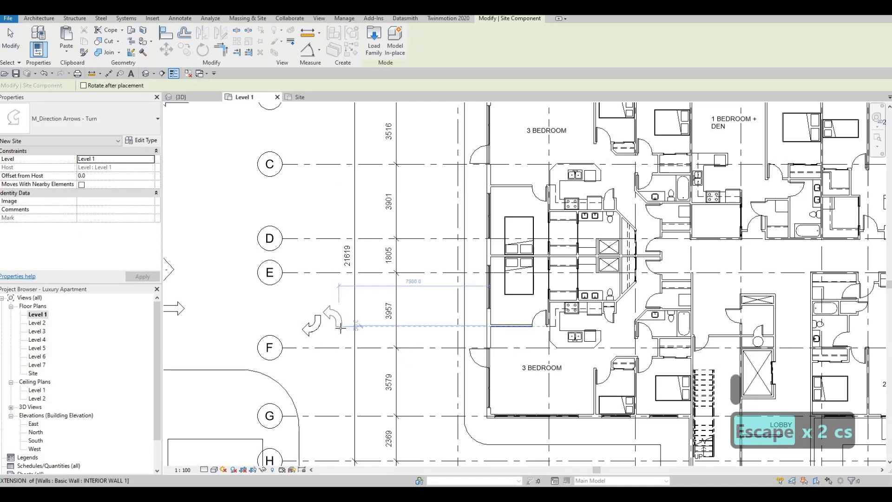
key("space")
key("space")
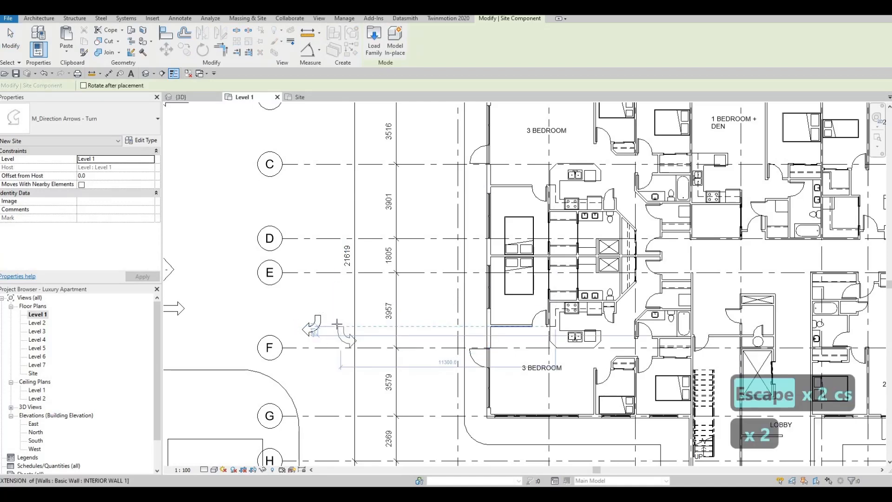
left_click(341, 333)
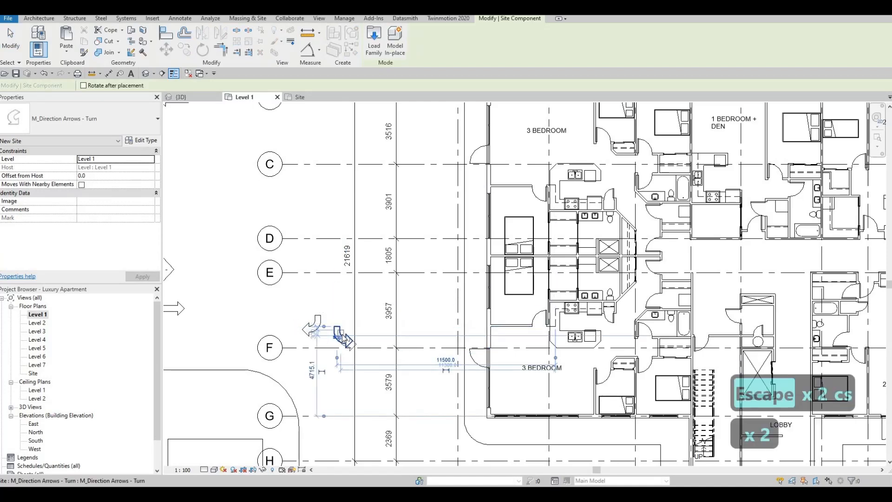
- Flip the second turn arrow and rotate it a quarter turn so incoming traffic curves down around the building
key("Escape")
key("Escape")
left_click(338, 336)
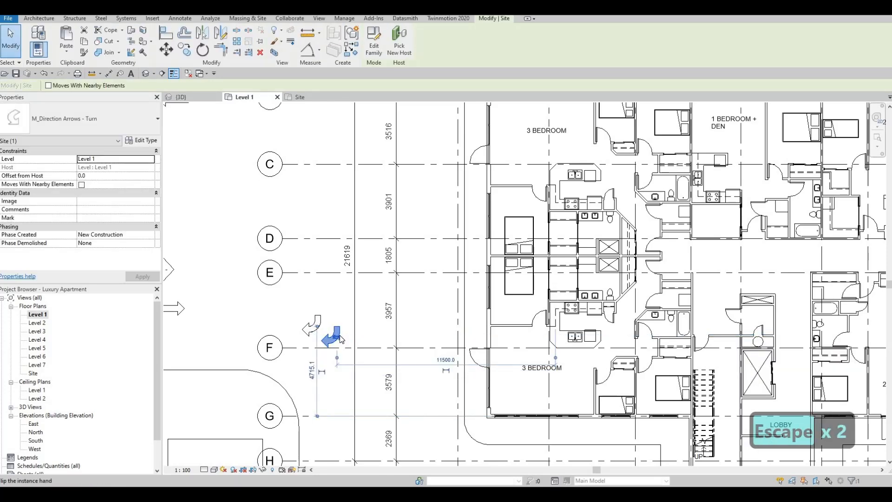
key("r")
key("o")
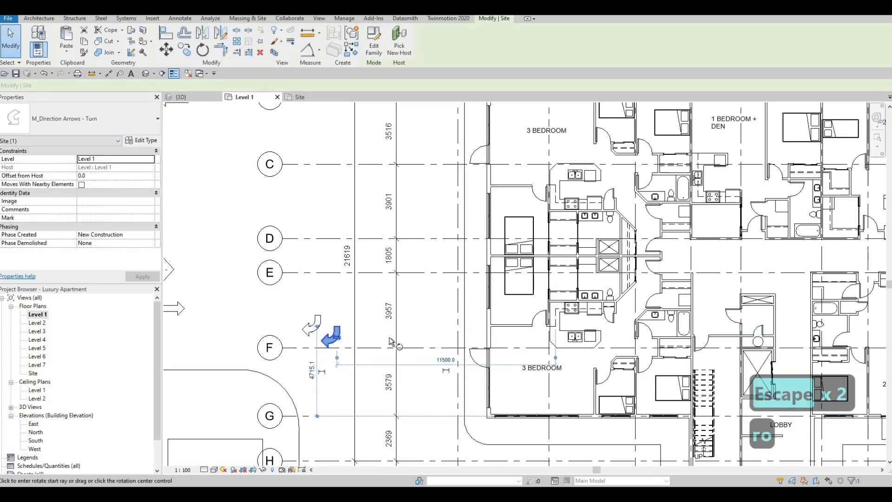
left_click(343, 300)
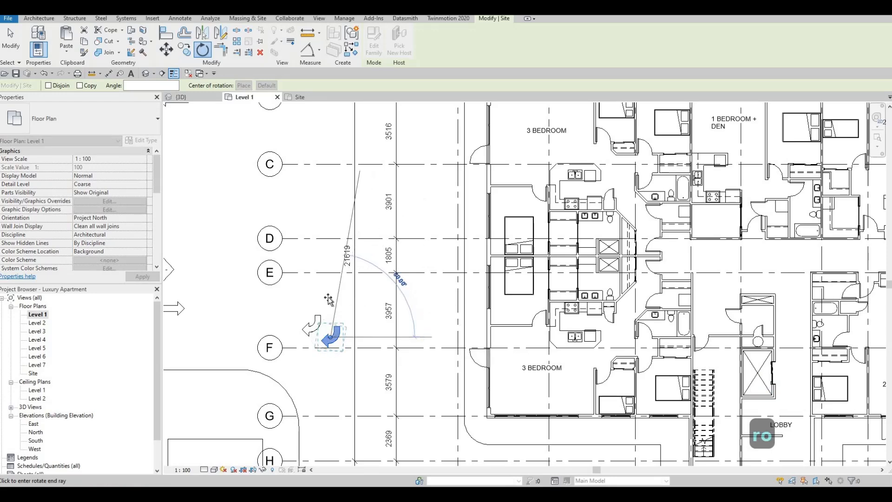
left_click(328, 327)
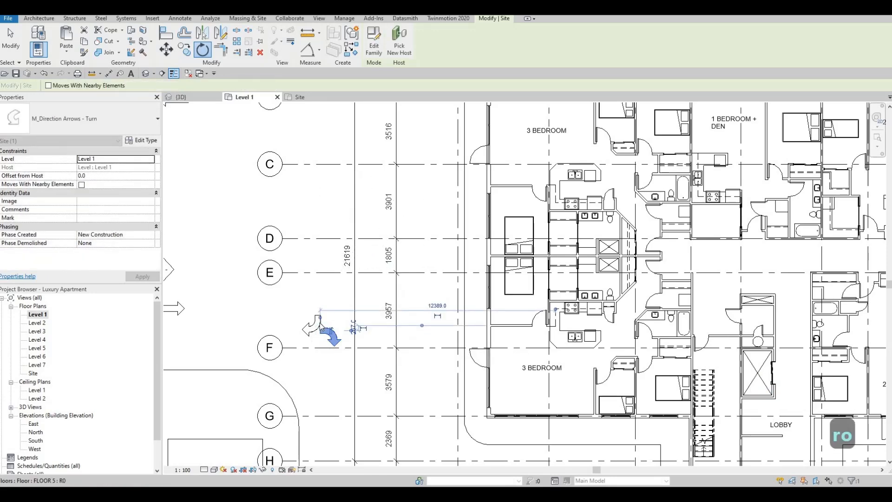
key("Escape")
key("Escape")
- Move the outward-pointing turn arrow up next to grid B, in line with the outgoing straight arrow
left_click_drag(349, 136, 334, 150)
middle_click_drag(328, 149, 356, 266)
scroll(355, 266, "down", 1)
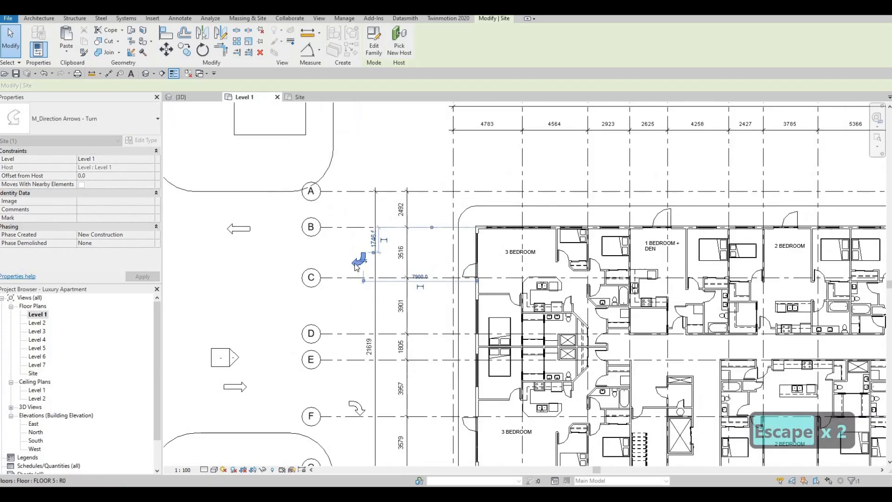
left_click_drag(356, 266, 351, 225)
scroll(361, 294, "down", 1)
middle_click_drag(360, 294, 337, 246)
key("Escape")
scroll(302, 142, "down", 1)
middle_click_drag(302, 142, 292, 133)
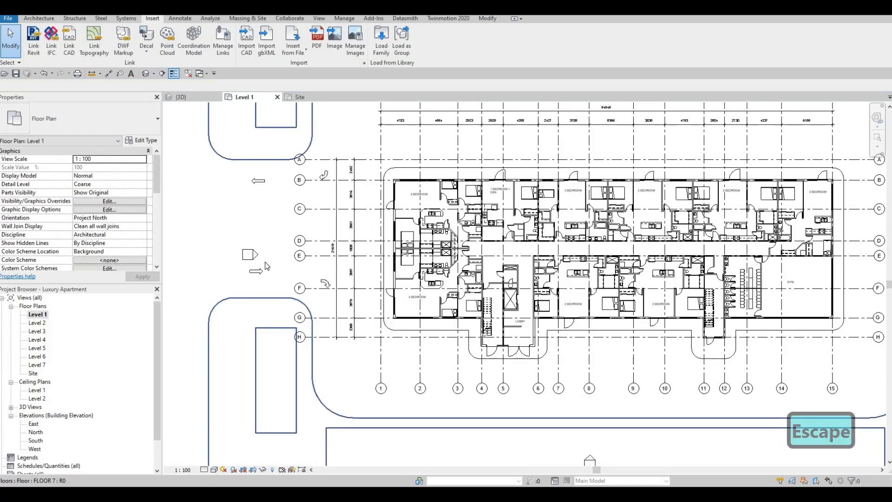
- Create two similar straight direction arrows on the road below grid 2, the lower pointing right and the upper pointing left
left_click(410, 332)
key("c")
key("s")
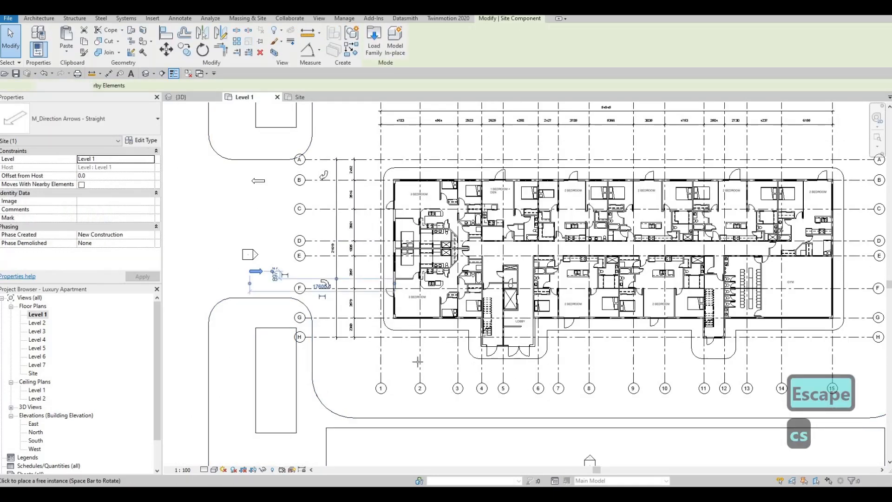
key("c")
key("s")
key("c")
key("s")
left_click(419, 399)
key("space")
key("space")
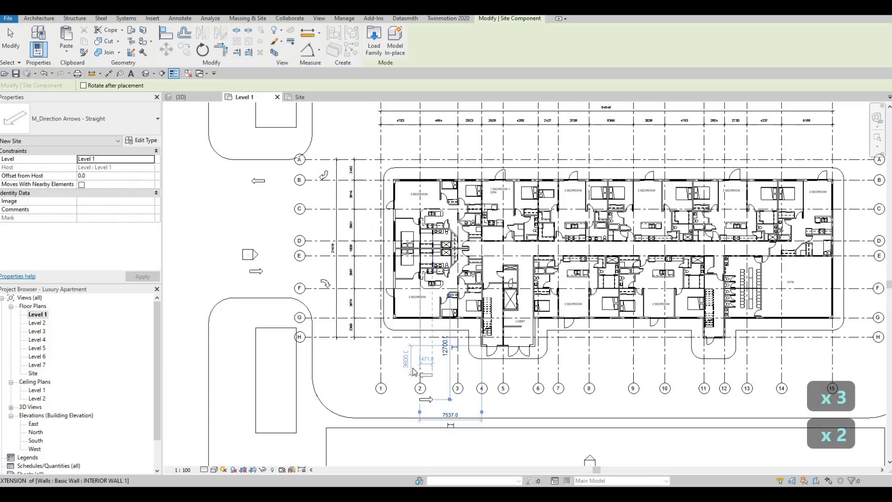
left_click(413, 371)
key("Escape")
key("Escape")
- Copy the pair of straight arrows to between grids 8 and 9, between grids 14 and 15, and to the building's east side
left_click_drag(437, 412, 409, 368)
key("c")
key("o")
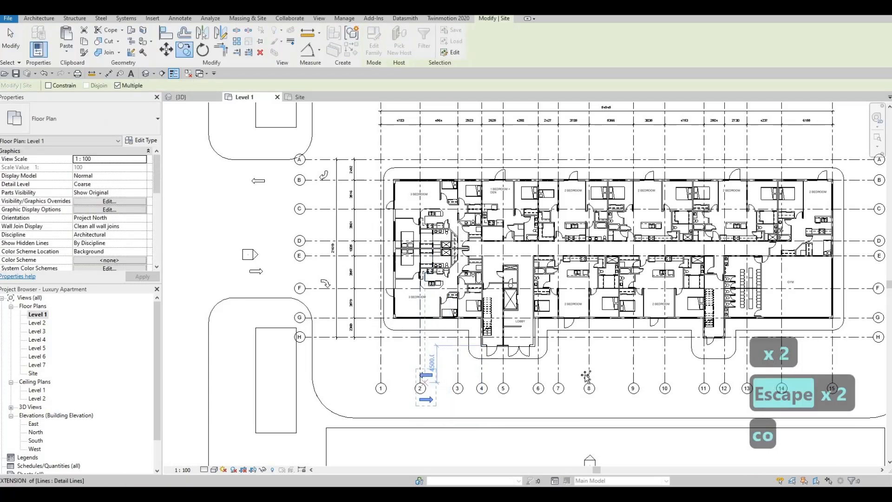
left_click(424, 374)
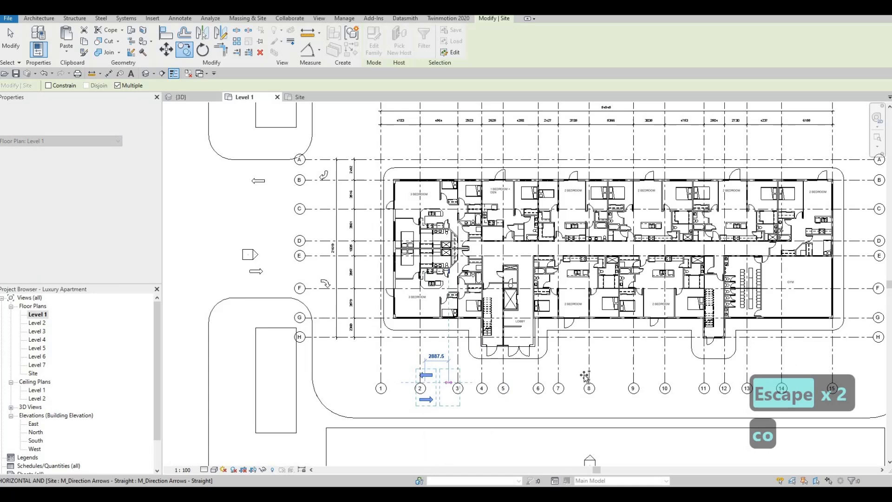
left_click(618, 374)
middle_click_drag(662, 383, 579, 383)
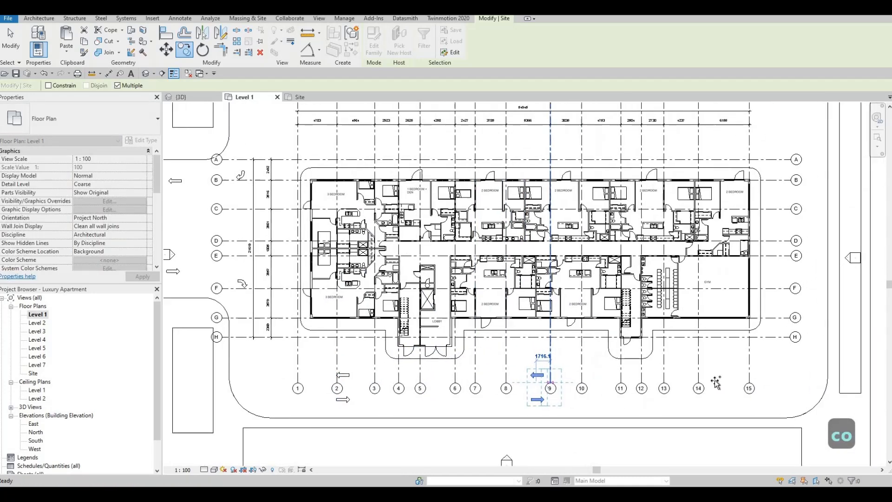
left_click(725, 382)
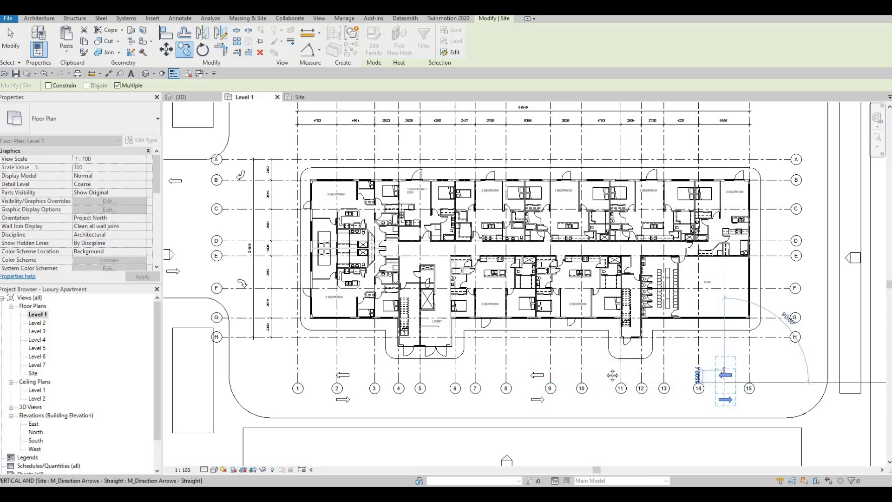
middle_click_drag(724, 291, 623, 317)
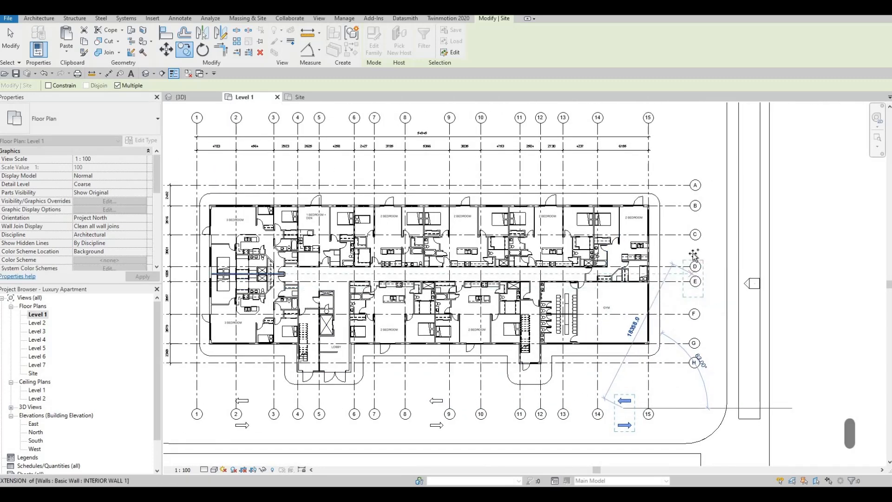
left_click(696, 259)
key("Escape")
key("Escape")
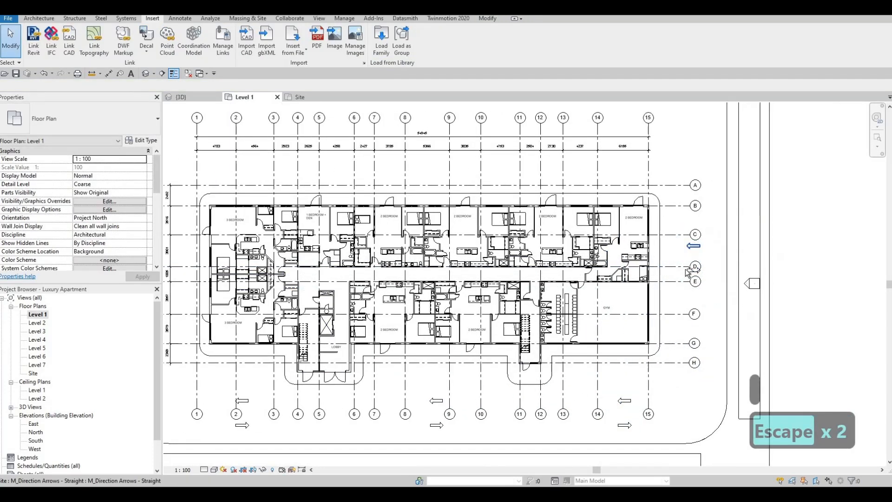
- Rotate the east-side arrow pair 90 degrees so the arrows point up and down along the road
left_click(689, 270, "ctrl")
key("r")
key("o")
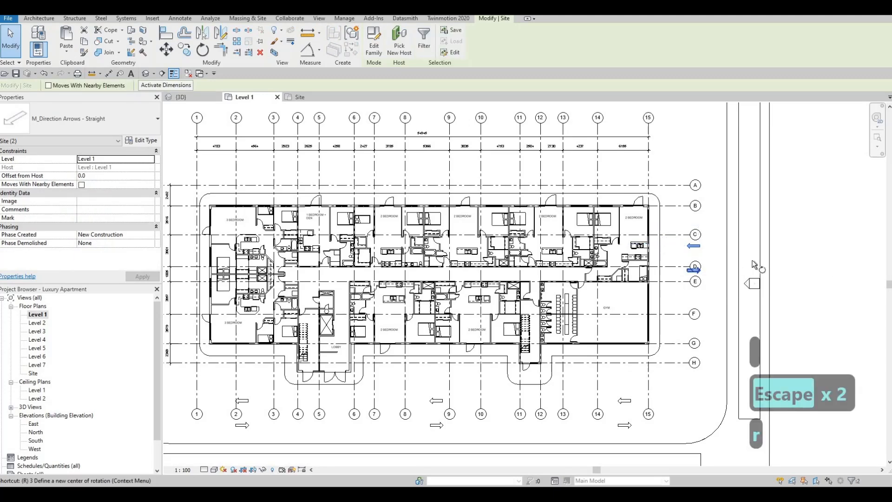
left_click(694, 205)
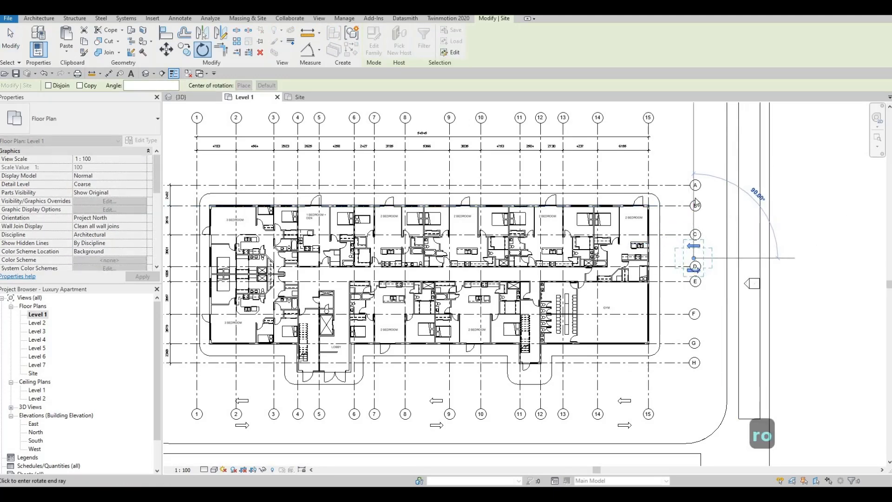
left_click(705, 282)
scroll(564, 313, "down", 3)
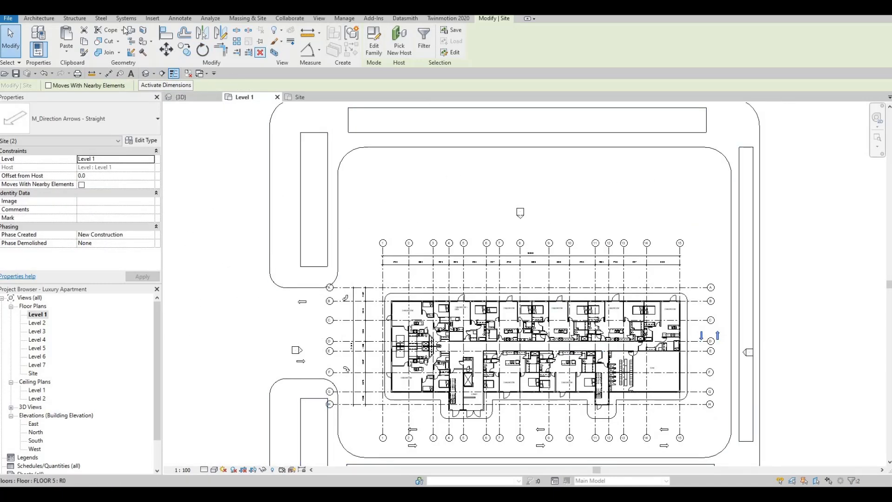
- Load the M_Pavement Stripe family from the Parking folder
left_click(152, 19)
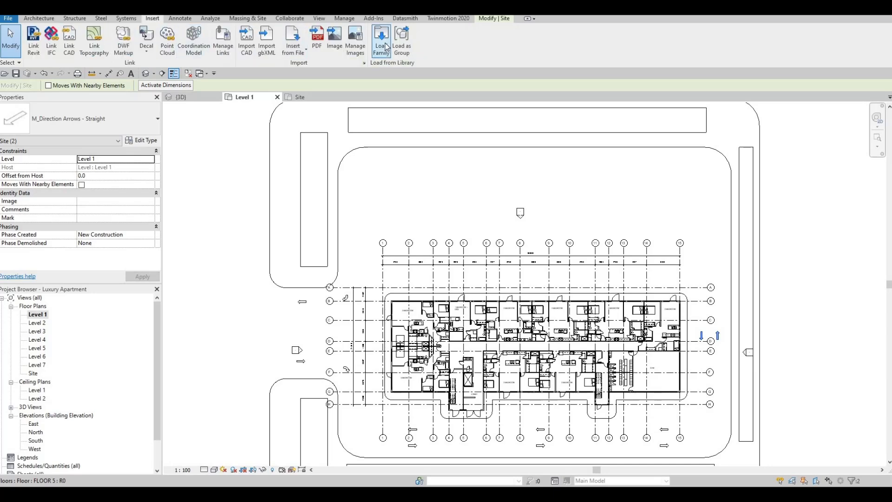
left_click(381, 41)
left_click(231, 156)
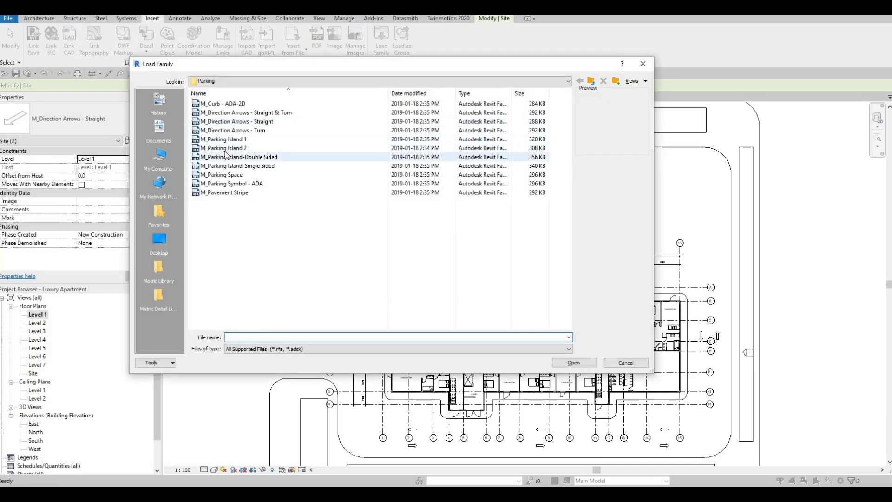
key("Down")
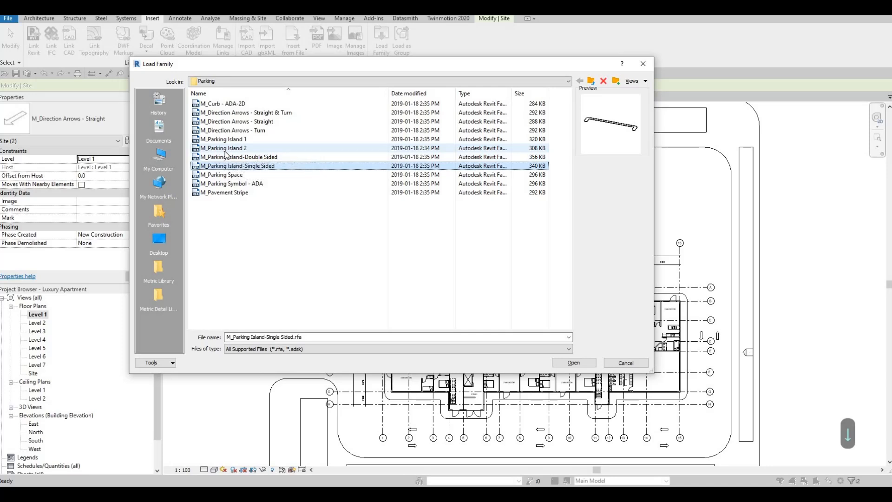
key("Down")
key("Down")
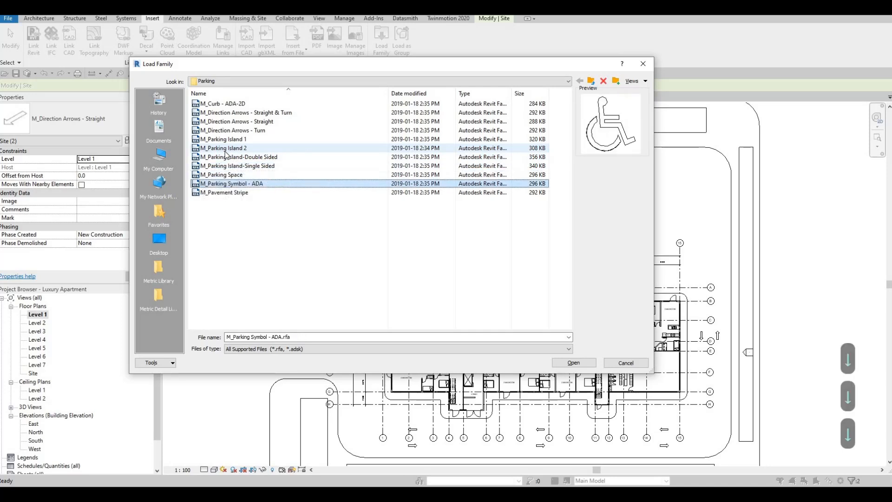
key("Down")
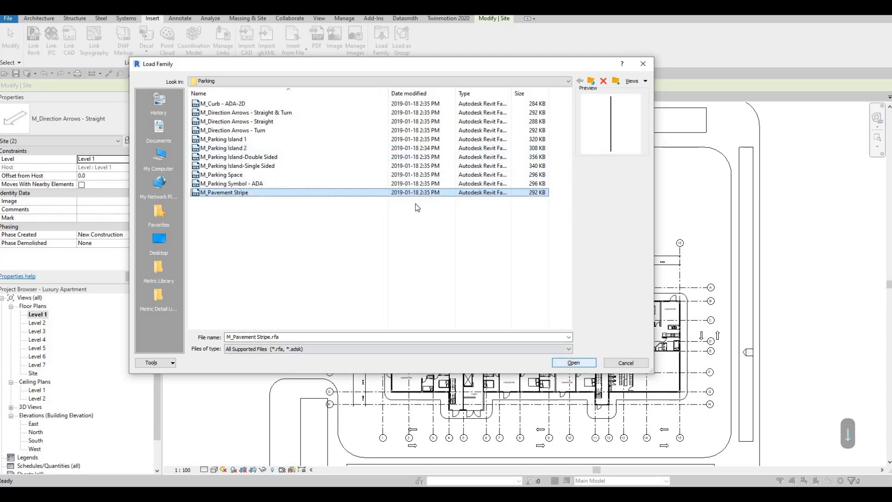
left_click(574, 362)
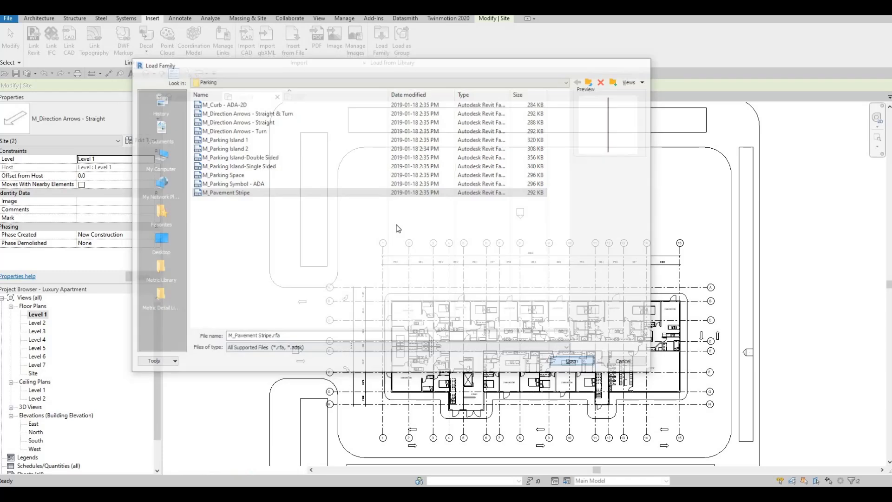
middle_click_drag(419, 255, 409, 194)
- Start placing the M_Pavement Stripe component with a stripe length of 5000 mm
key("c")
key("m")
scroll(404, 233, "up", 5)
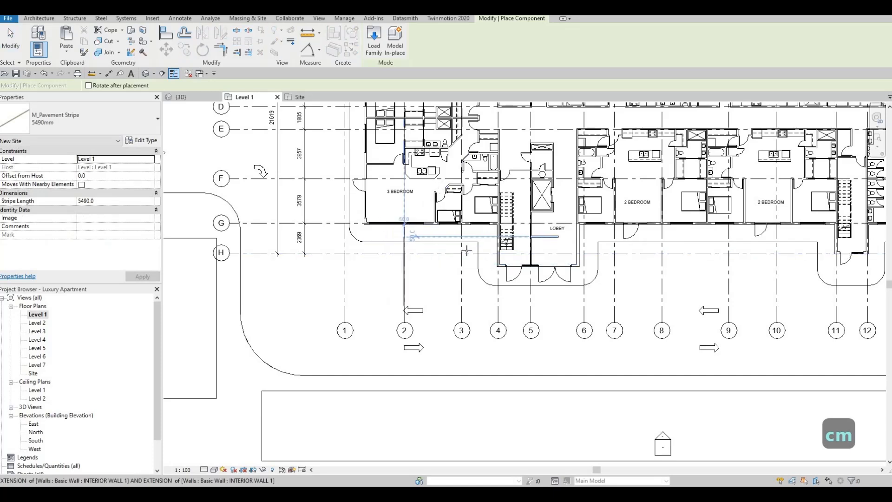
scroll(466, 251, "up", 1)
left_click(122, 200)
type("5000")
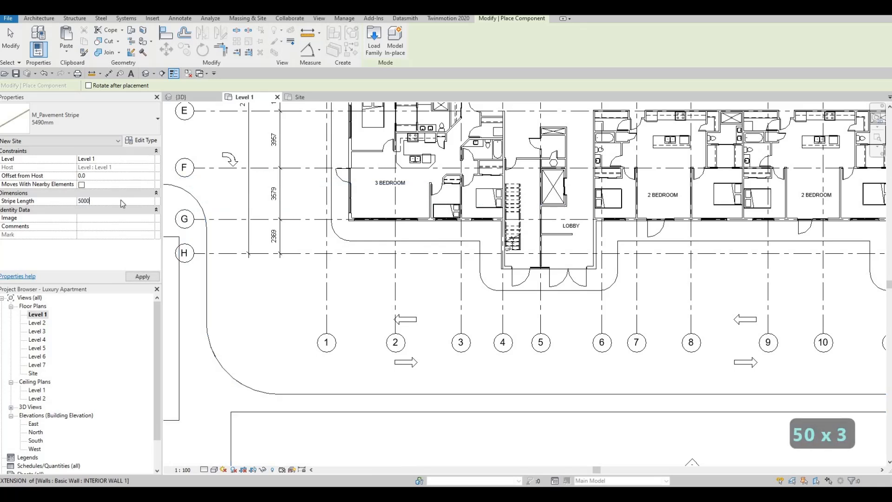
key("Return")
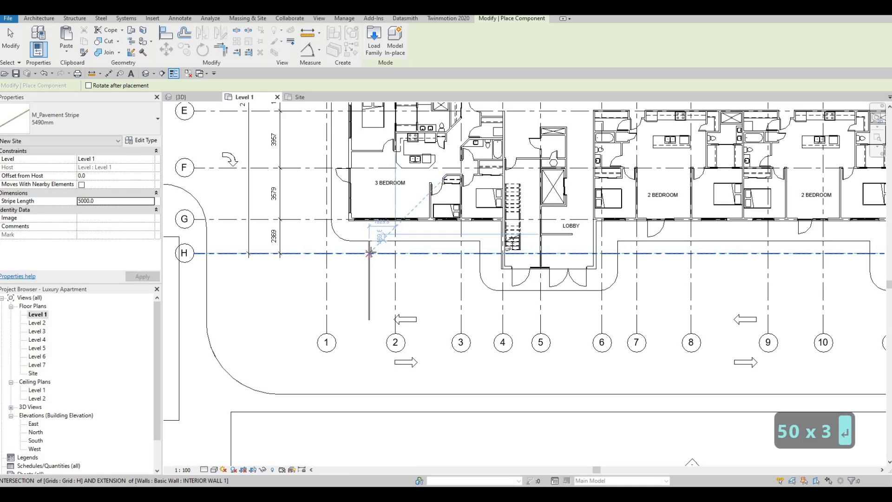
- Set the stripe length to 4500 mm and place a vertical stripe from the sidewalk edge between grids 1 and 2
left_click(101, 201)
type("4")
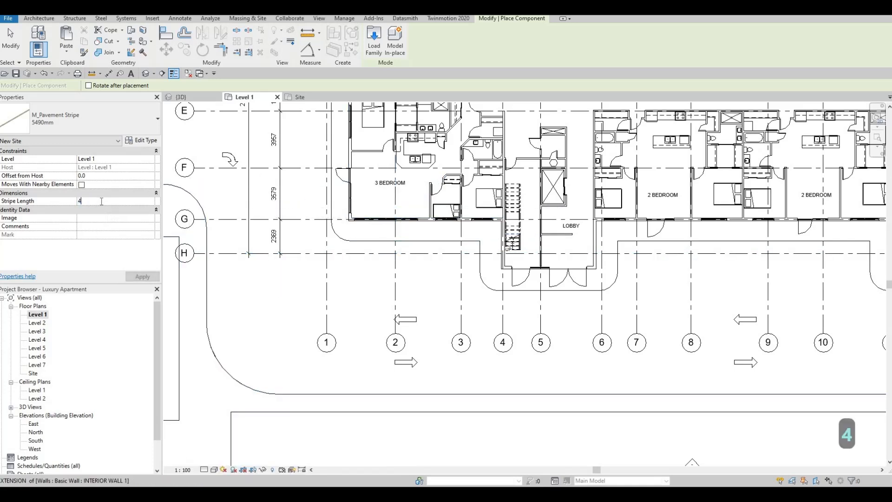
type("500")
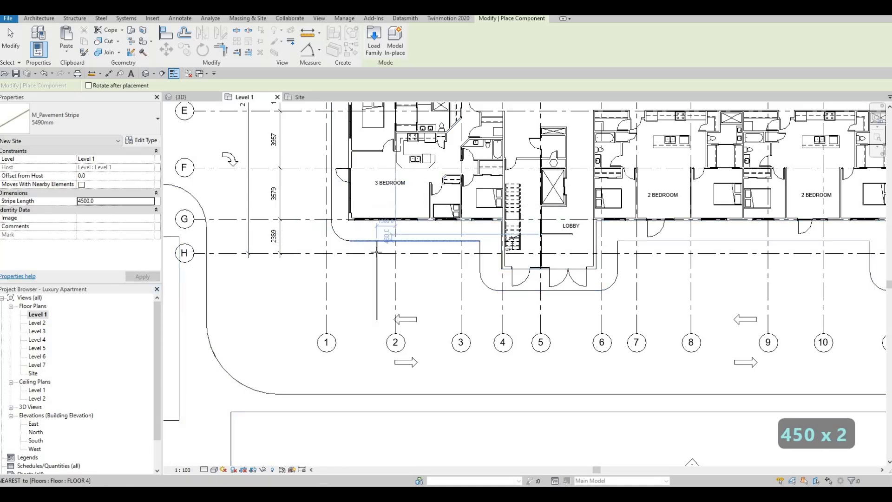
left_click(381, 269)
key("Escape")
key("Escape")
key("Escape")
scroll(378, 318, "up", 5)
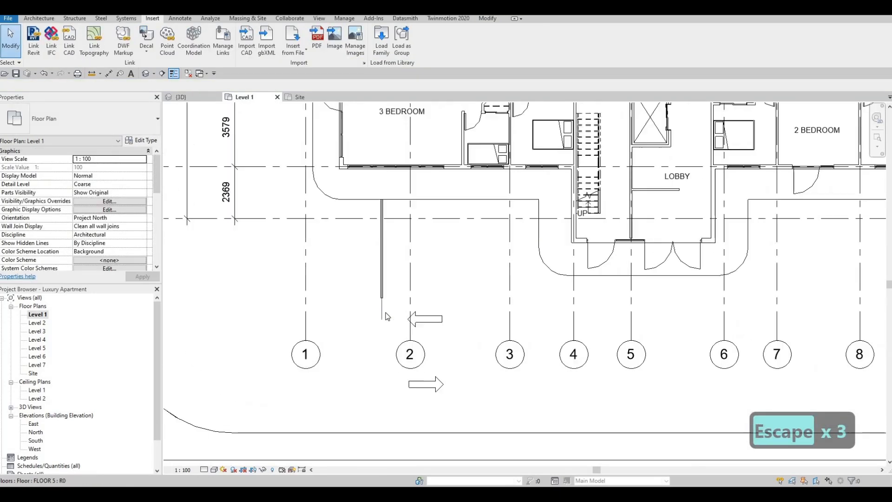
- Copy the pavement stripe along the south sidewalk edge to a spot between grids 2 and 3
left_click(383, 243)
scroll(229, 237, "down", 2)
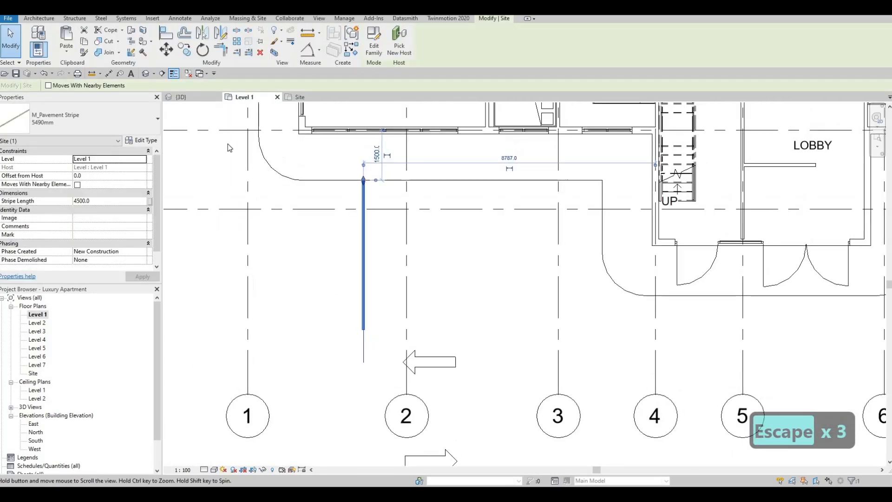
key("Escape")
key("Escape")
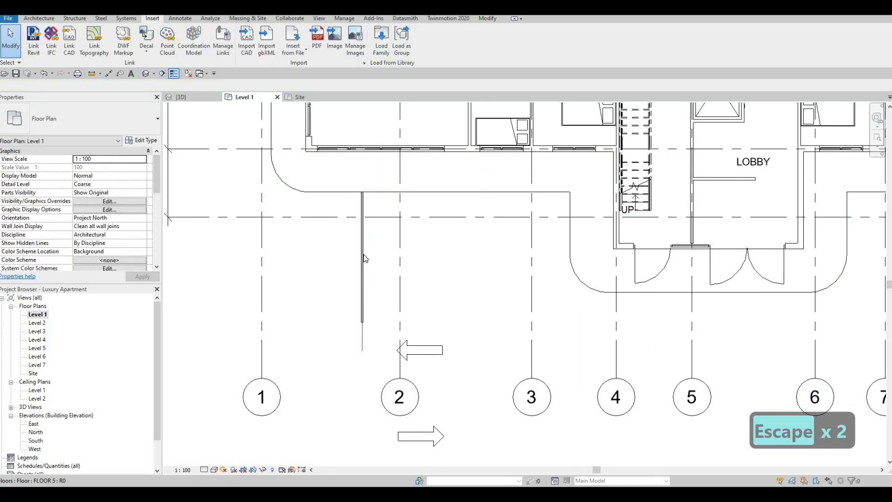
left_click(363, 257)
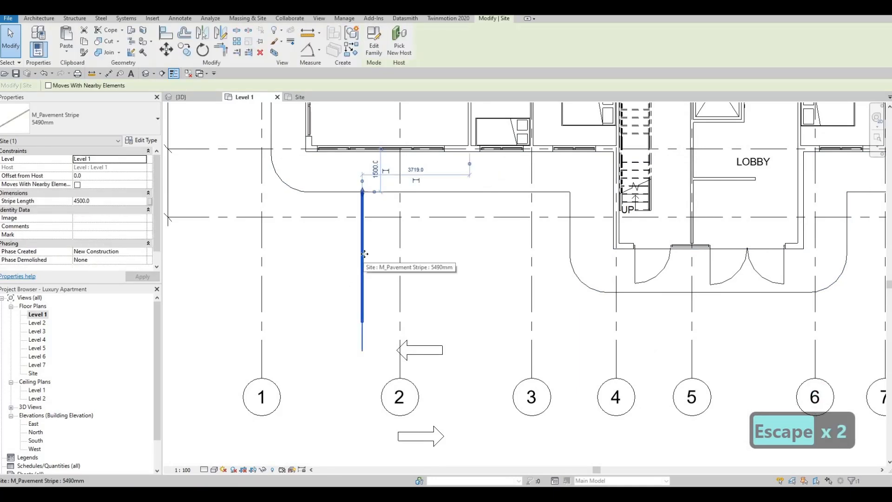
key("c")
key("o")
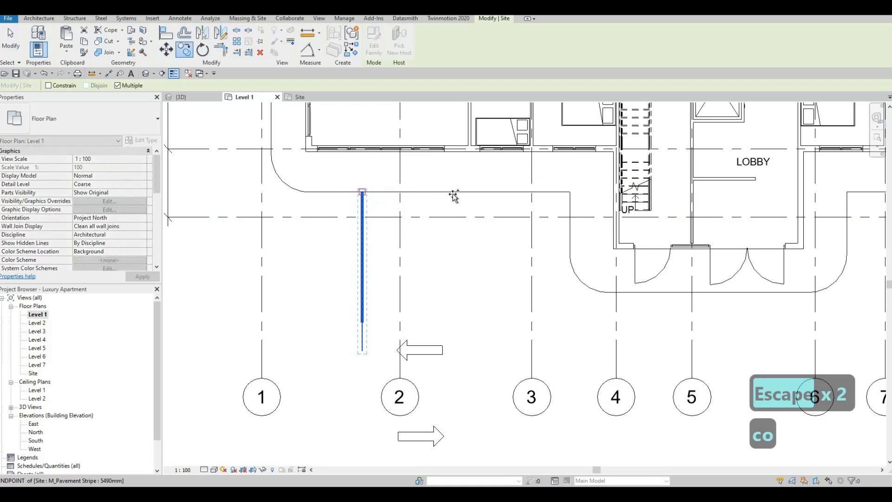
left_click(452, 191)
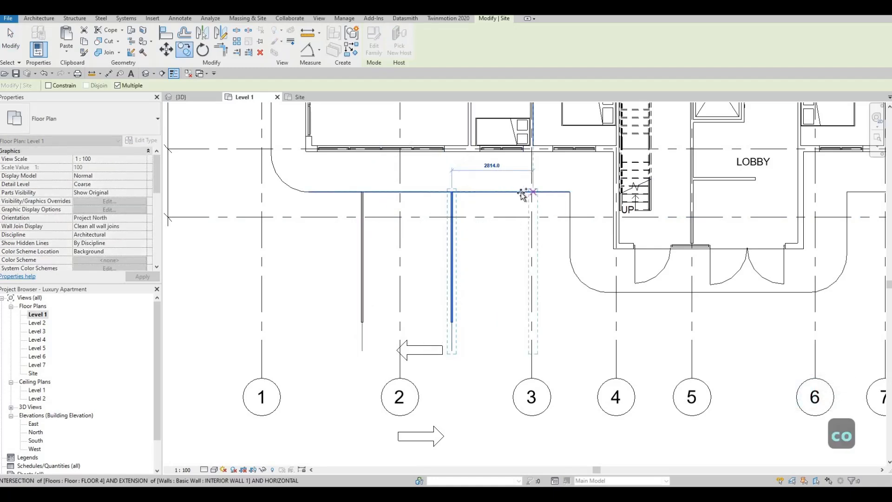
- Continue copying the stripe along the south sidewalk edge to four evenly spaced spots between grids 7 and 10
scroll(520, 192, "down", 2)
middle_click_drag(562, 195, 399, 191)
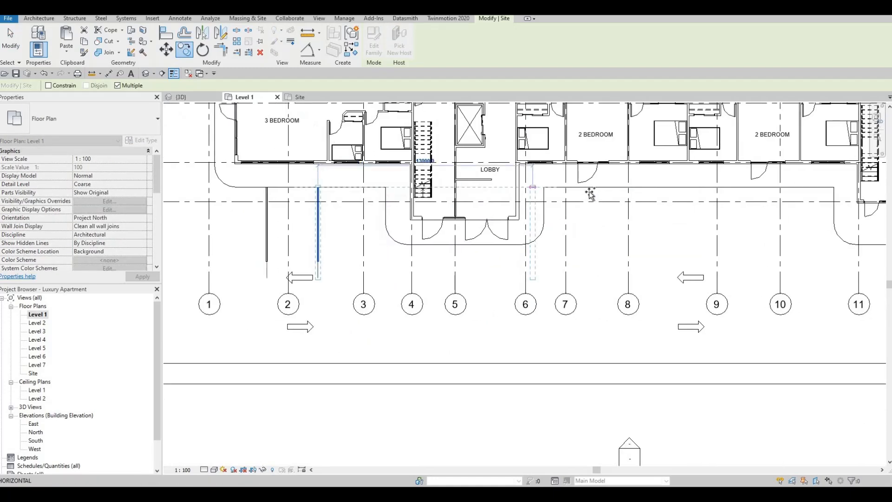
left_click(592, 187)
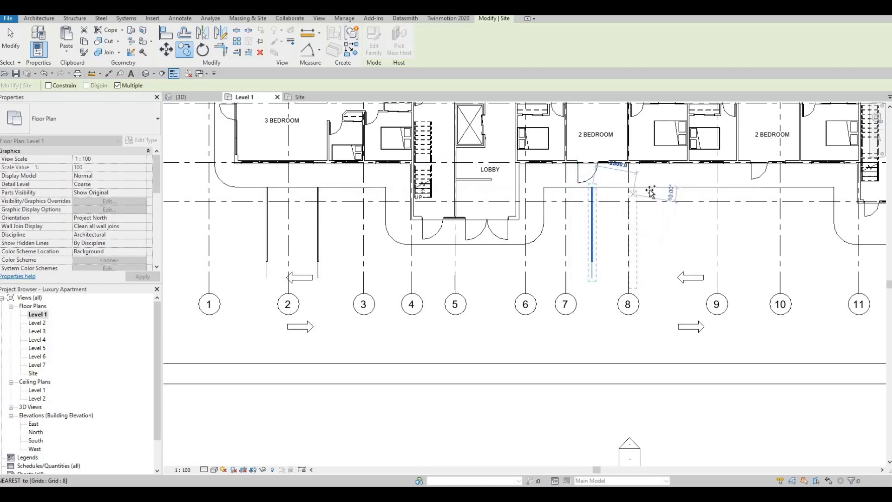
left_click(649, 188)
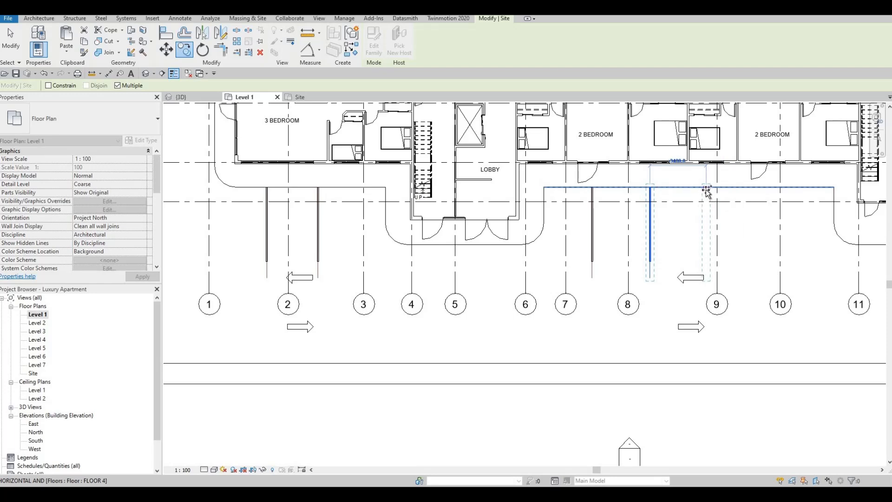
left_click(707, 187)
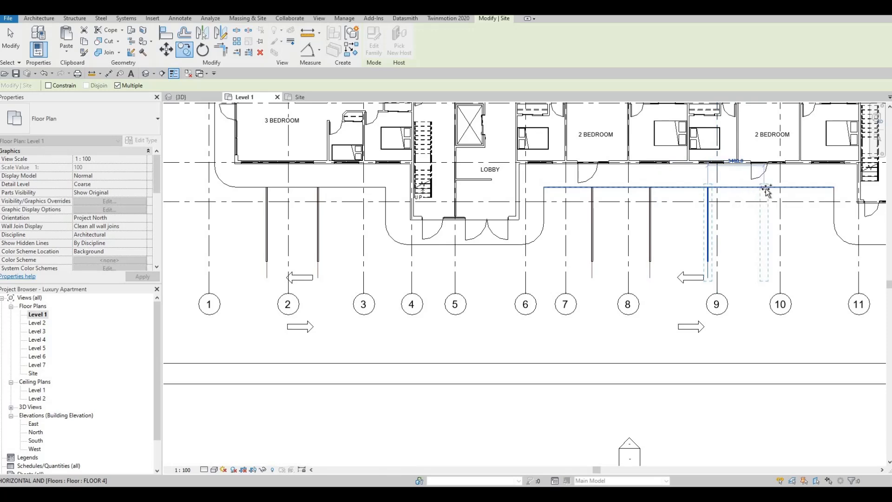
left_click(765, 187)
middle_click_drag(723, 221, 558, 240)
scroll(559, 240, "down", 1)
key("Escape")
key("Escape")
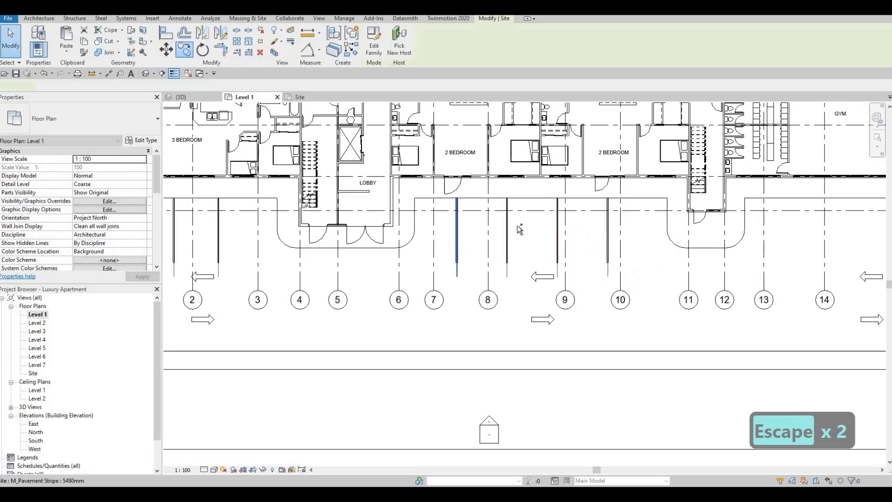
- Nudge the four stripes between grids 7 and 10 five increments to the east
left_click(556, 221, "ctrl")
left_click(609, 221, "ctrl")
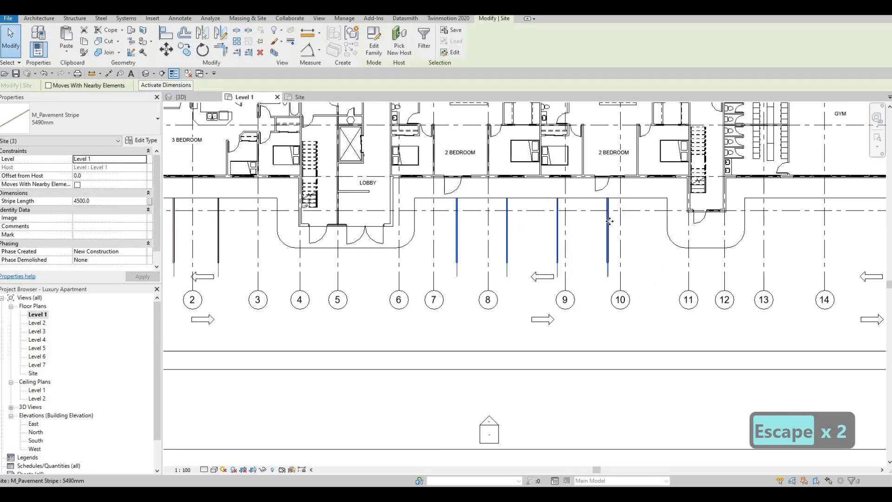
key("Right")
key("Right")
key("Right")
key("Right")
key("Right")
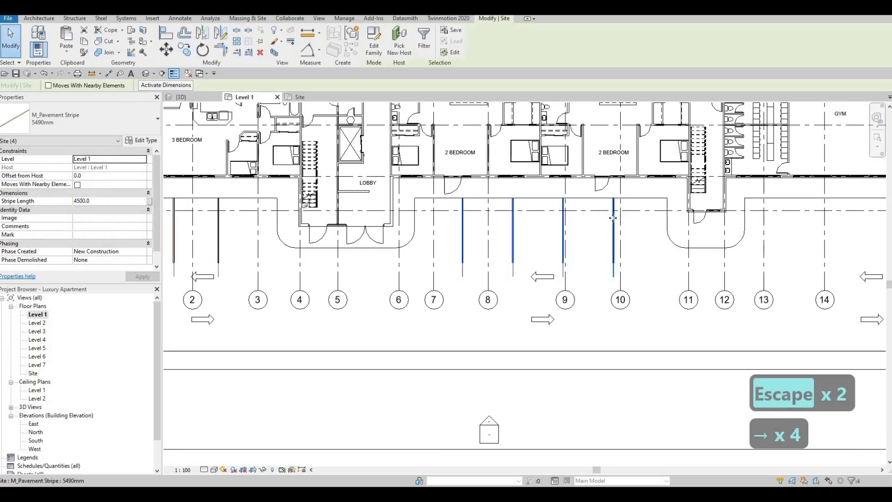
key("Escape")
- Copy the stripe beside grid 10 to two spots along the south sidewalk, between grids 13 and 14 and between grids 14 and 15
scroll(530, 218, "down", 2)
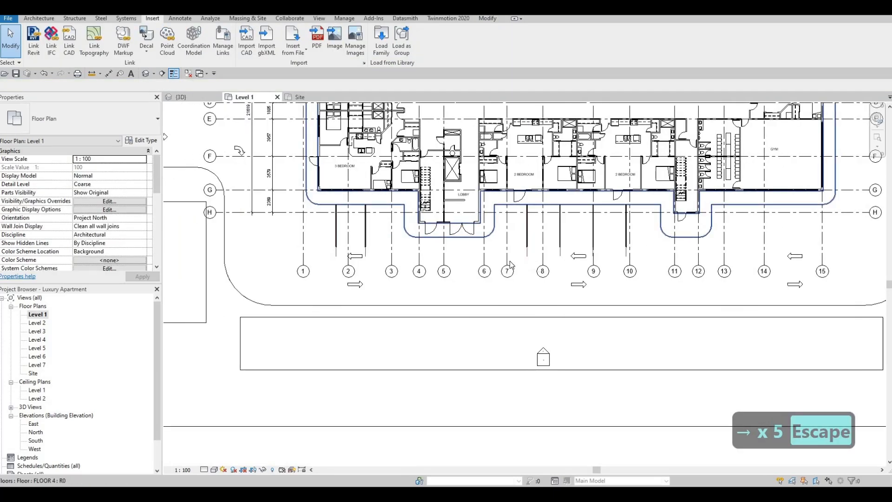
middle_click_drag(385, 251, 262, 265)
key("Escape")
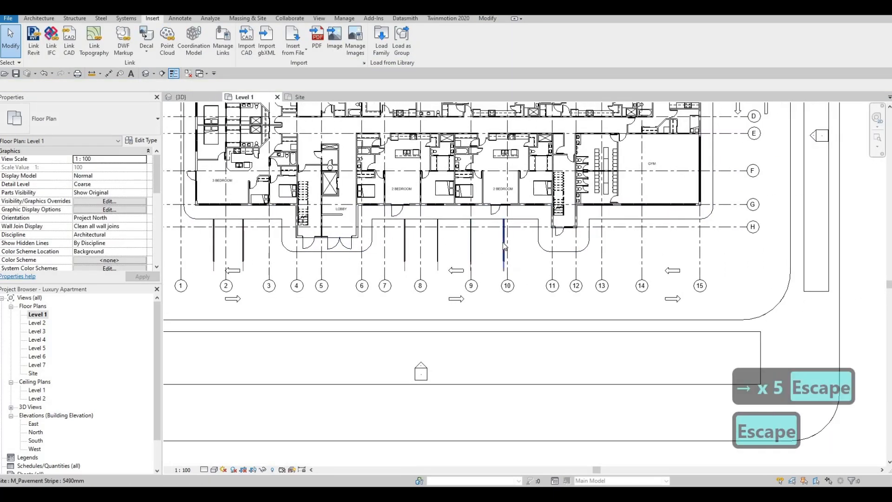
left_click(499, 242)
key("c")
key("o")
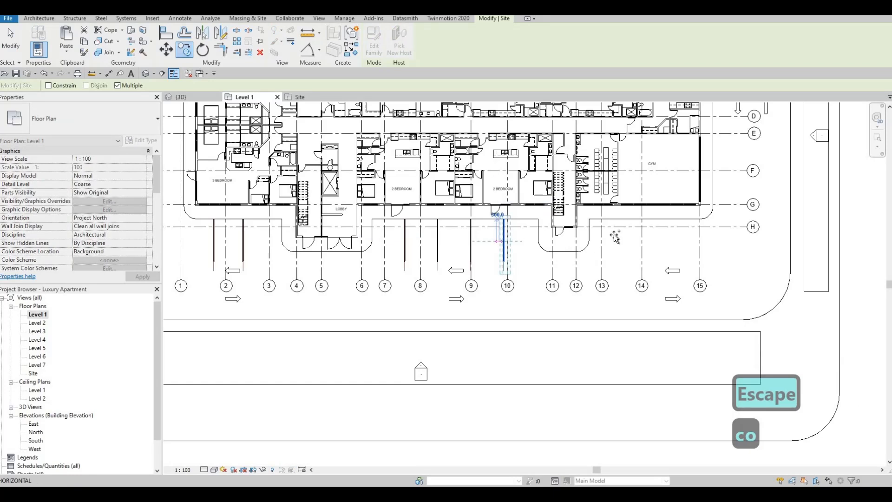
left_click(501, 242)
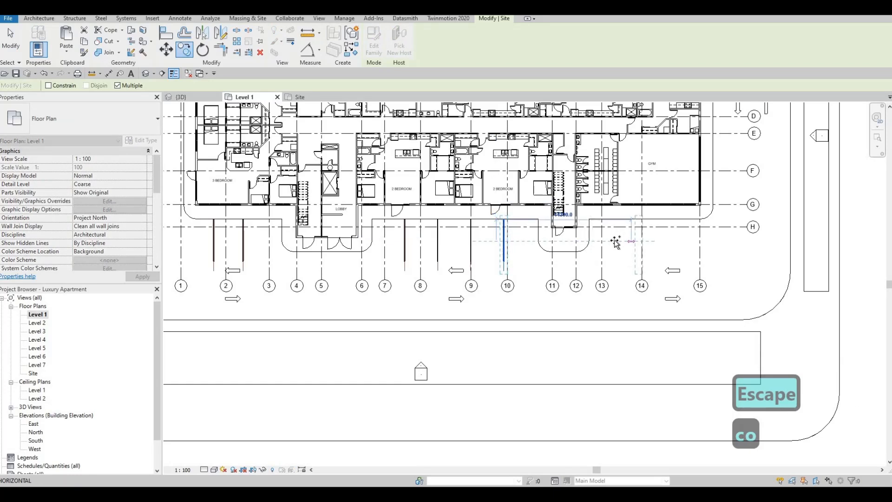
left_click(654, 242)
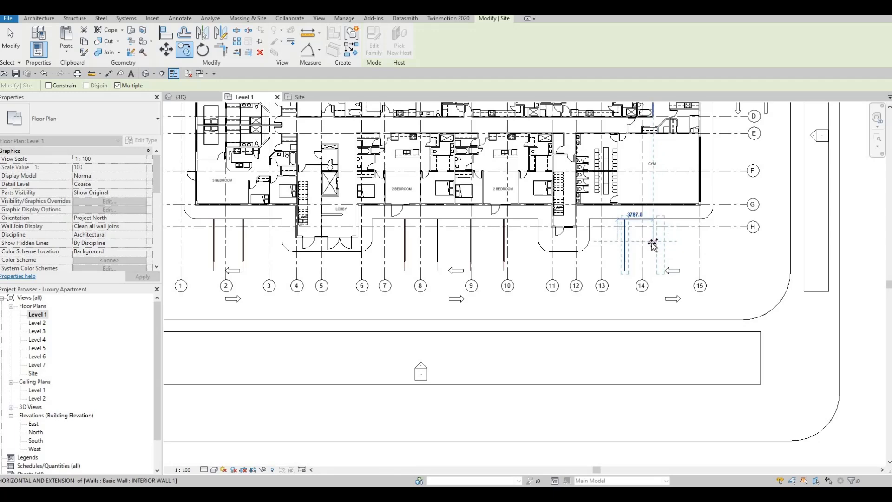
left_click(662, 250)
key("Escape")
key("Escape")
scroll(542, 284, "down", 2)
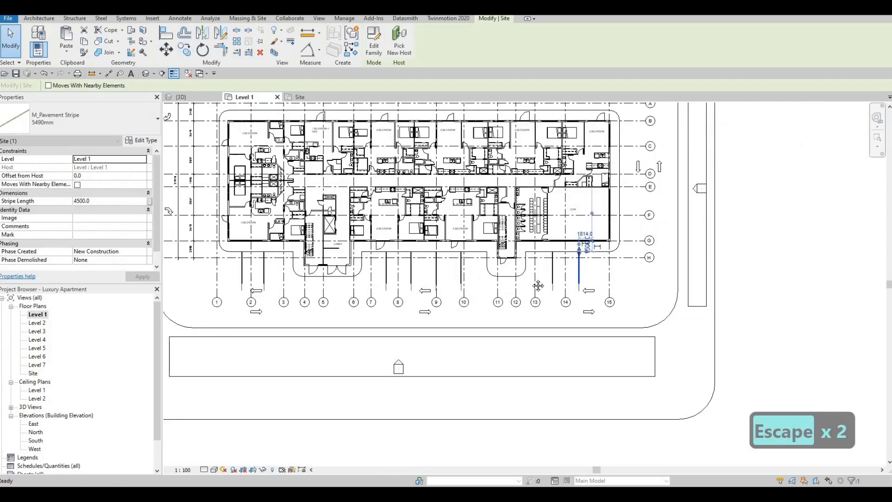
- Load the M_Parking Symbol - ADA family from the Parking folder
scroll(545, 289, "down", 3)
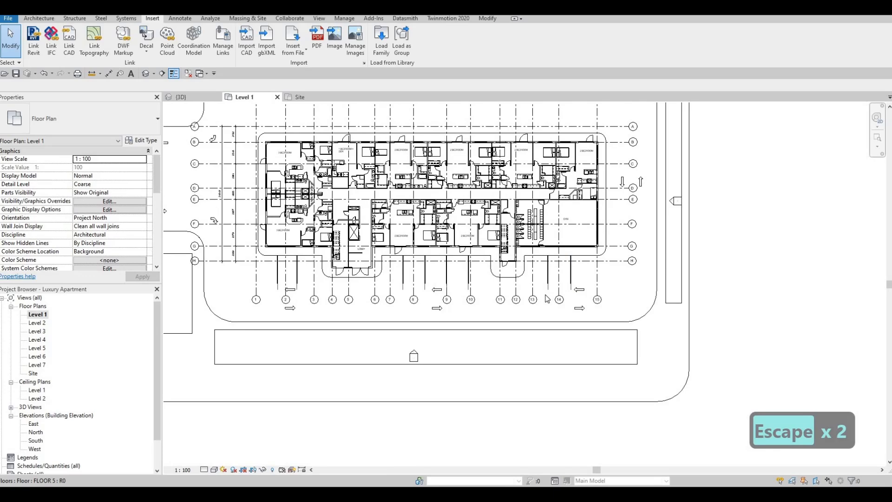
middle_click_drag(337, 257, 390, 299)
left_click(381, 52)
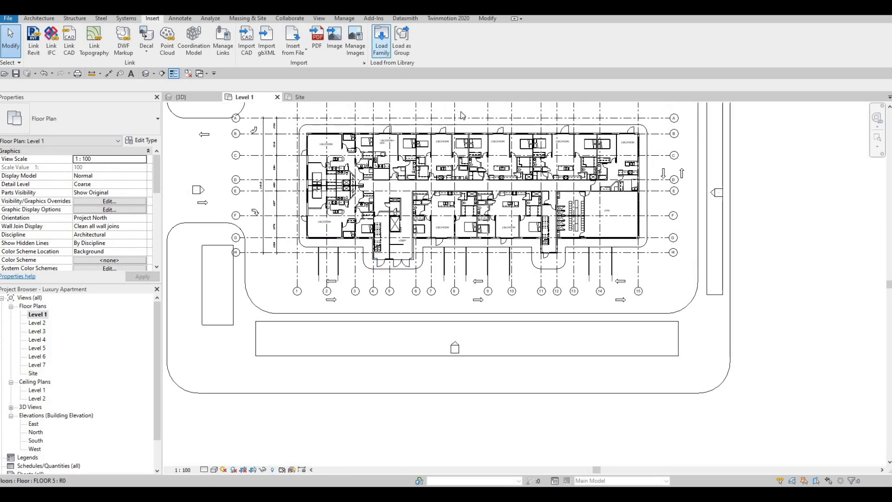
left_click(226, 176)
key("Down")
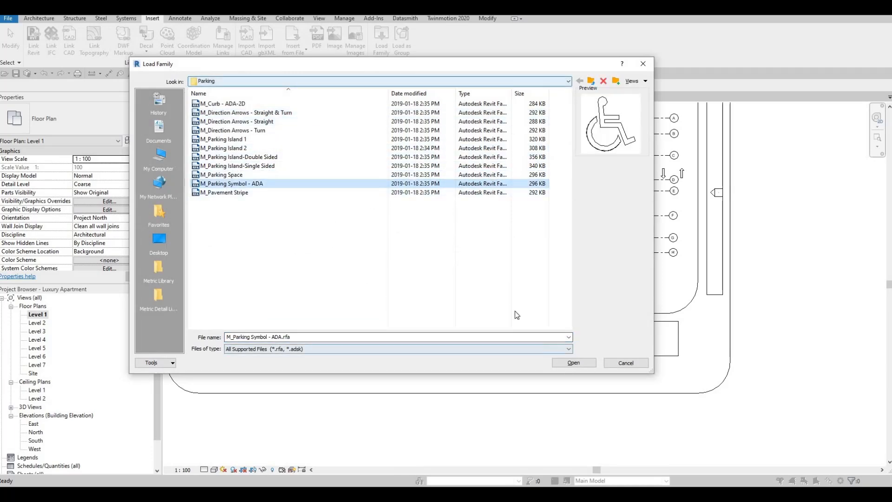
left_click(573, 362)
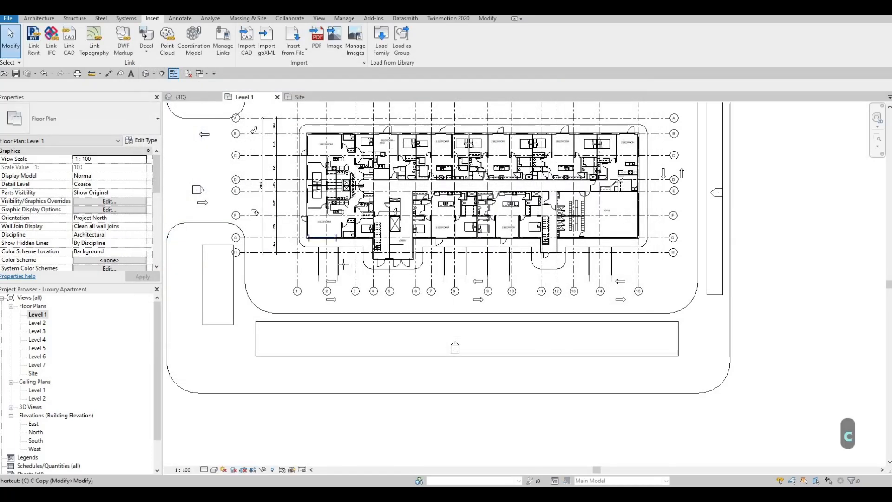
- Place M_Parking Symbol - ADA components south of the building beside grids 3 and 7, between grids 10 and 11, and beside grid 13
scroll(343, 264, "up", 5)
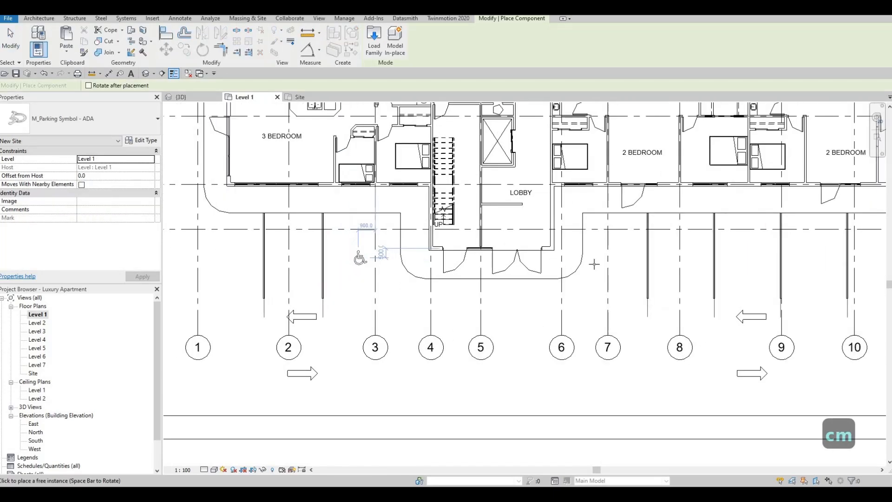
left_click(614, 259)
scroll(634, 255, "down", 2)
middle_click_drag(679, 256, 537, 237)
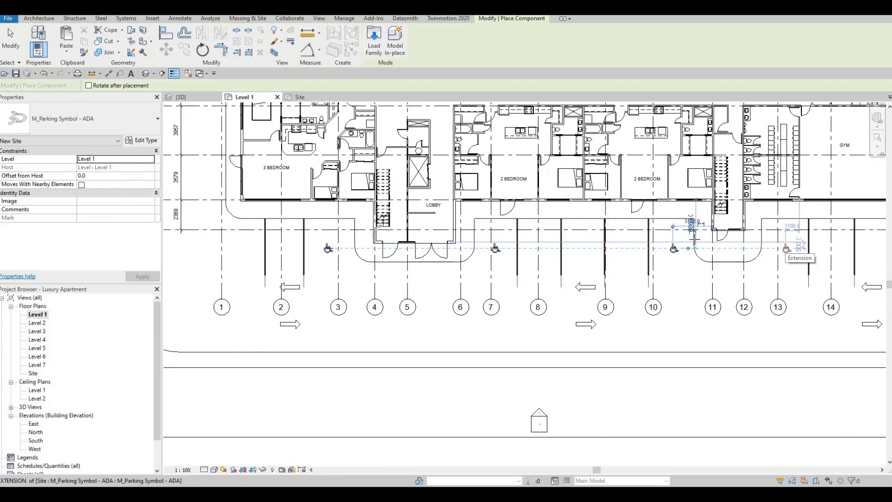
scroll(655, 240, "down", 5)
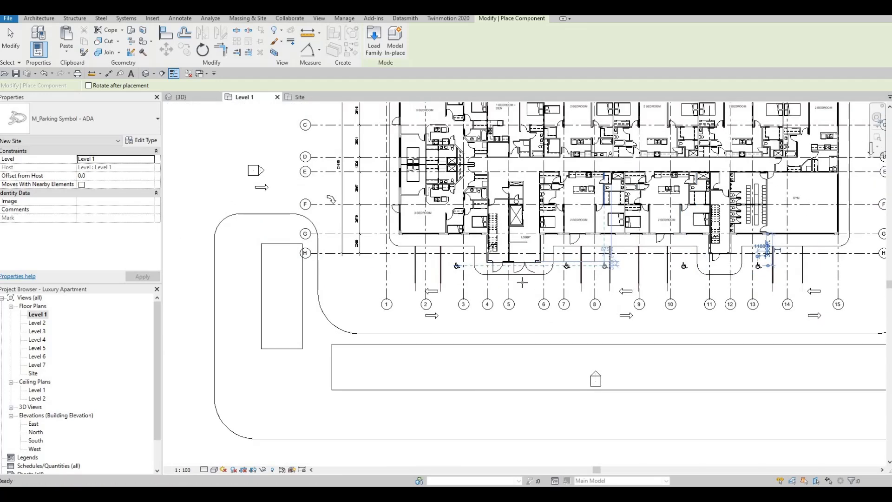
scroll(476, 315, "down", 1)
key("Escape")
key("Escape")
key("Escape")
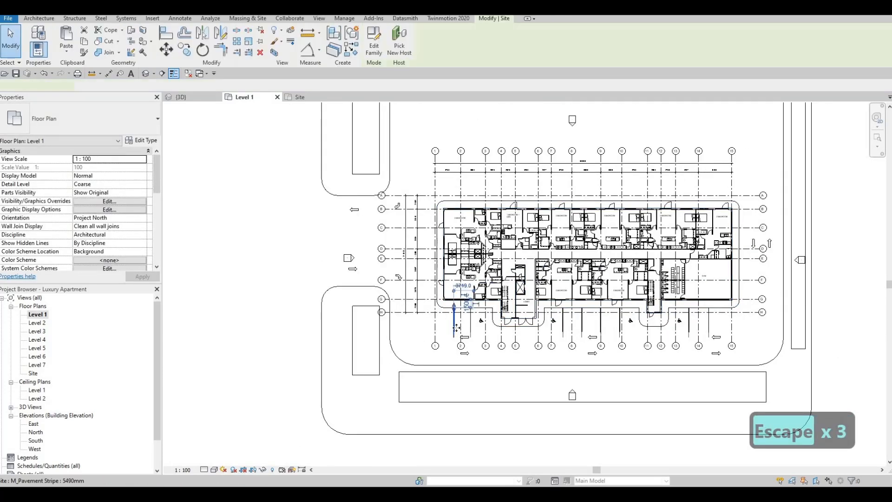
- Copy the stripe between grids 1 and 2 straight up to the north side of the building
left_click(455, 328)
key("c")
key("o")
left_click(458, 331)
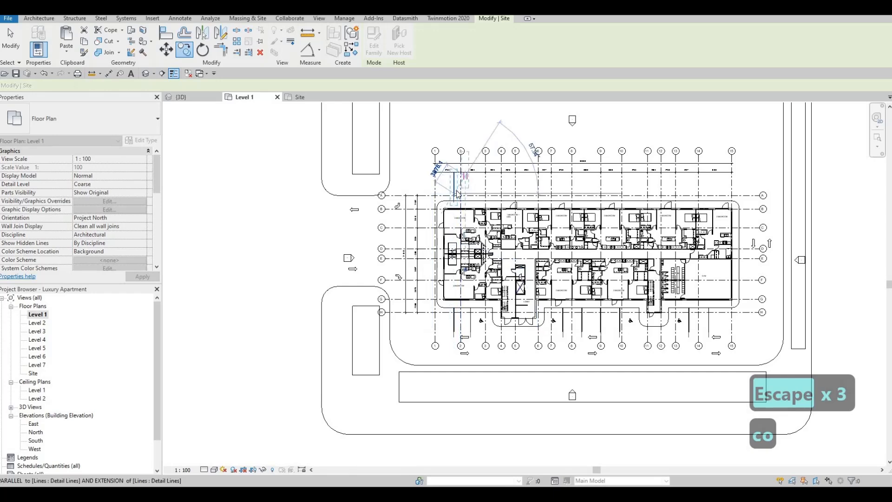
key("Escape")
key("Escape")
- Nudge the copied north stripe eight increments down until it meets the north sidewalk edge
scroll(466, 171, "up", 4)
left_click(439, 211)
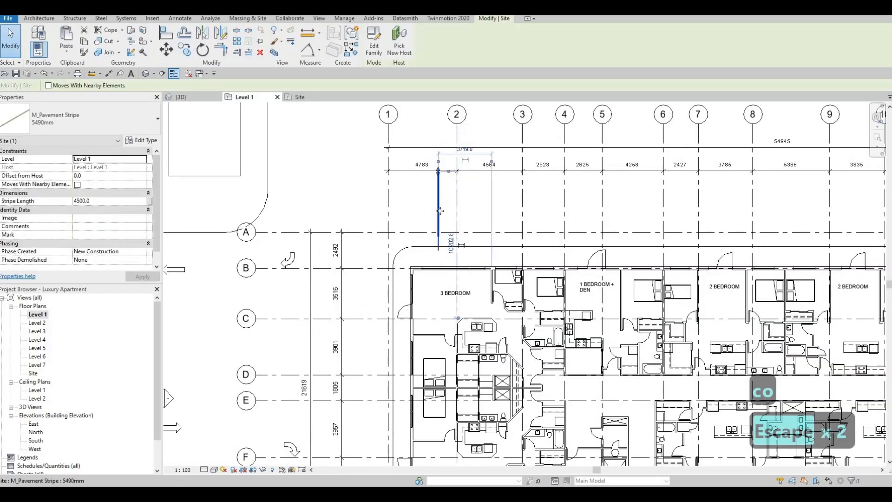
key("Down")
key("Down")
key("Down")
key("Down")
key("Down")
key("Down")
key("Down")
key("Down")
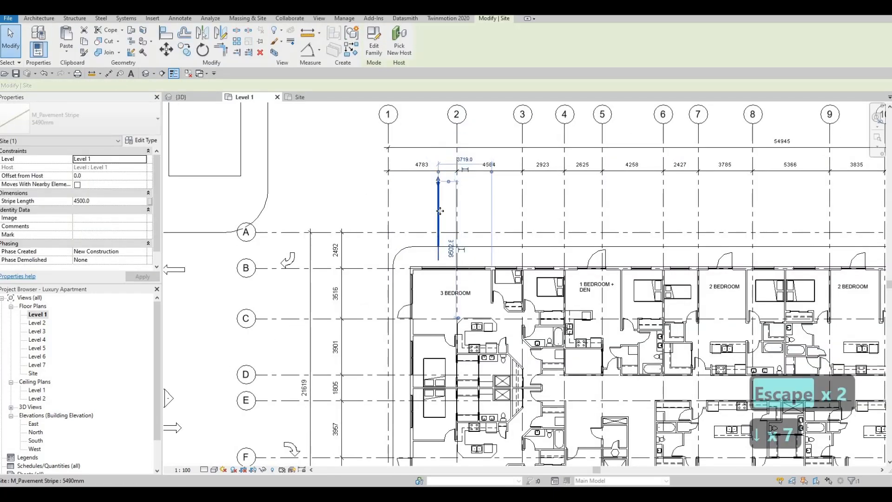
key("Escape")
key("Escape")
key("Escape")
- Copy the north stripe eastward twice along the sidewalk edge, between grids 2 and 3 and just past grid 3
left_click(440, 211)
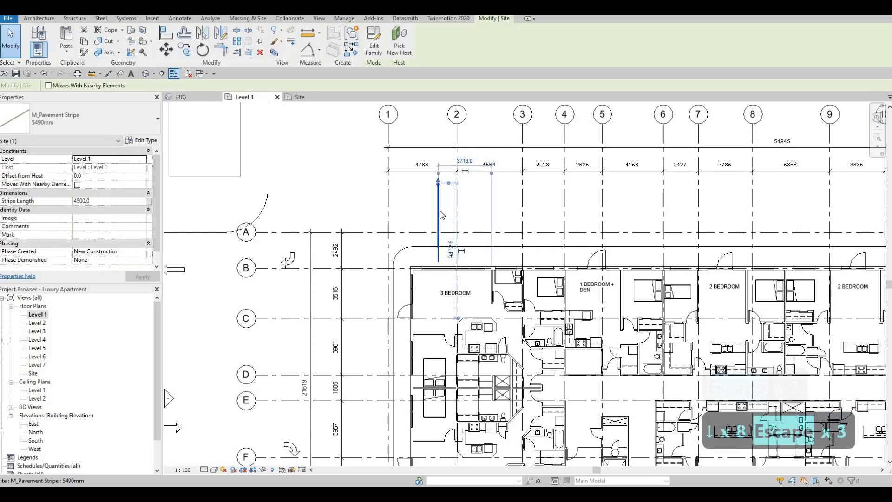
key("c")
key("o")
left_click(440, 251)
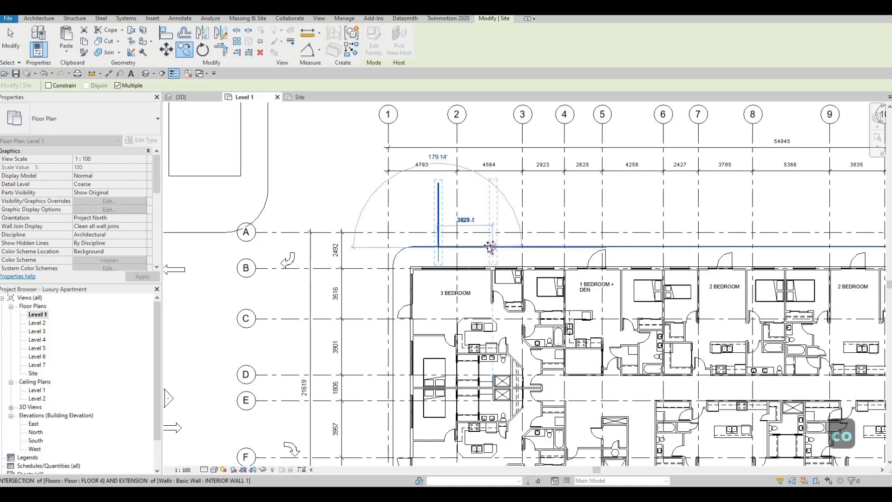
left_click(540, 248)
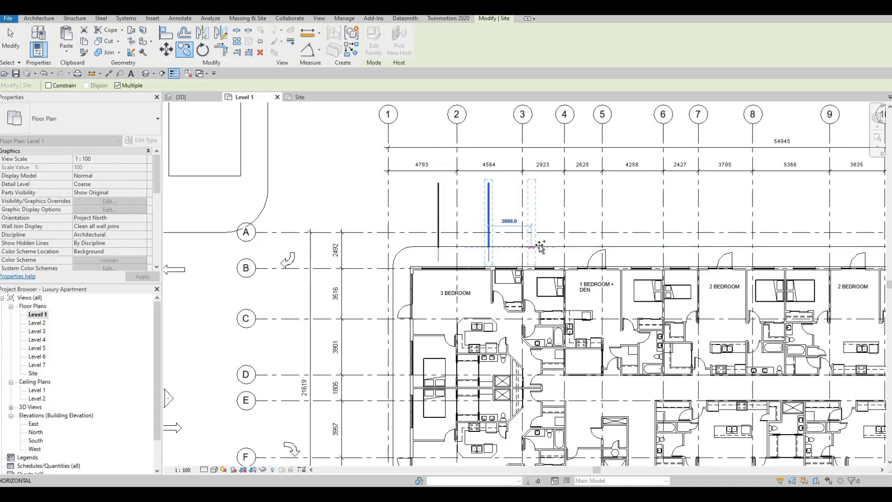
left_click(538, 247)
middle_click_drag(477, 243, 387, 249)
key("Escape")
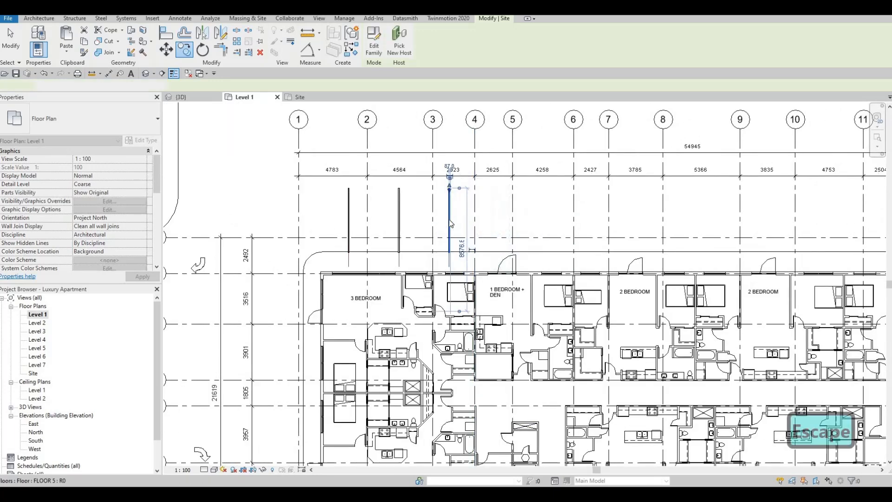
key("Escape")
key("c")
key("p")
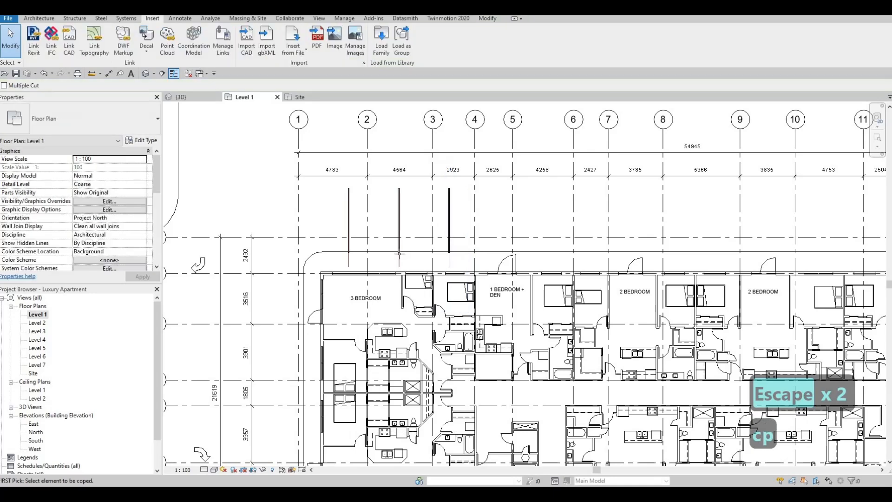
key("Escape")
key("Escape")
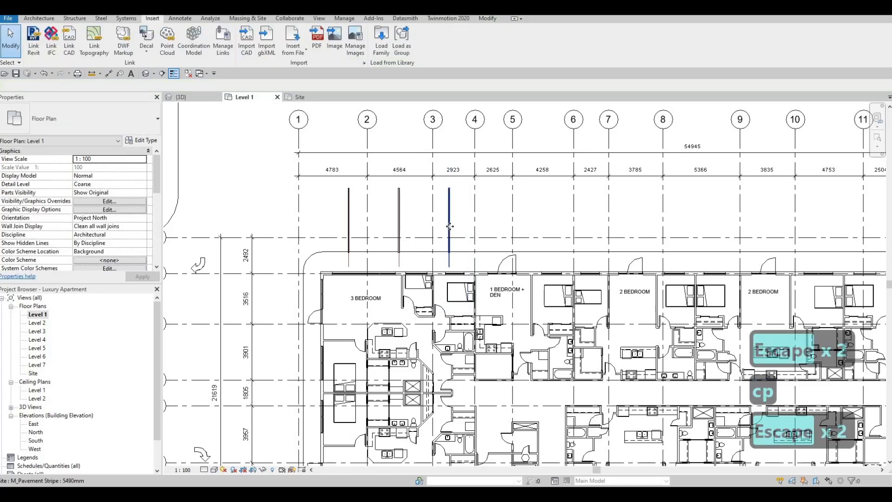
- Copy the north stripe just past grid 3 eastward seven times along the sidewalk edge, reaching just past grid 10
left_click(449, 230)
key("c")
key("o")
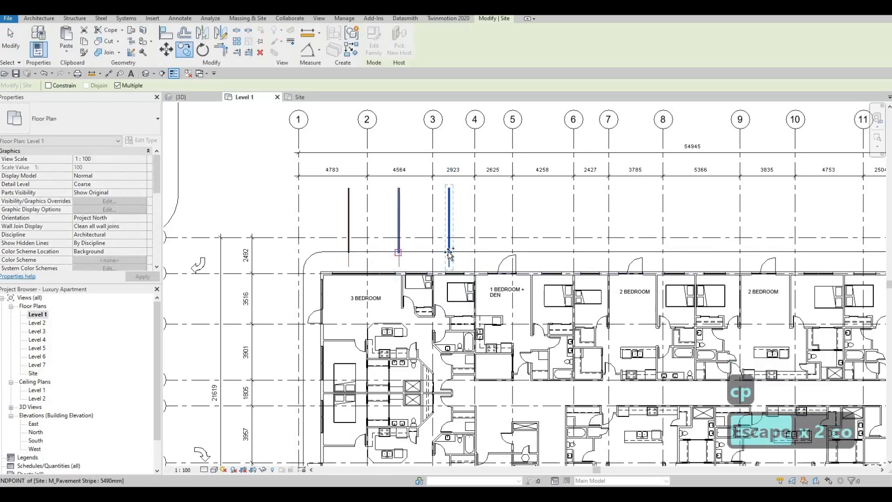
left_click(448, 252)
left_click(500, 252)
left_click(549, 252)
left_click(600, 252)
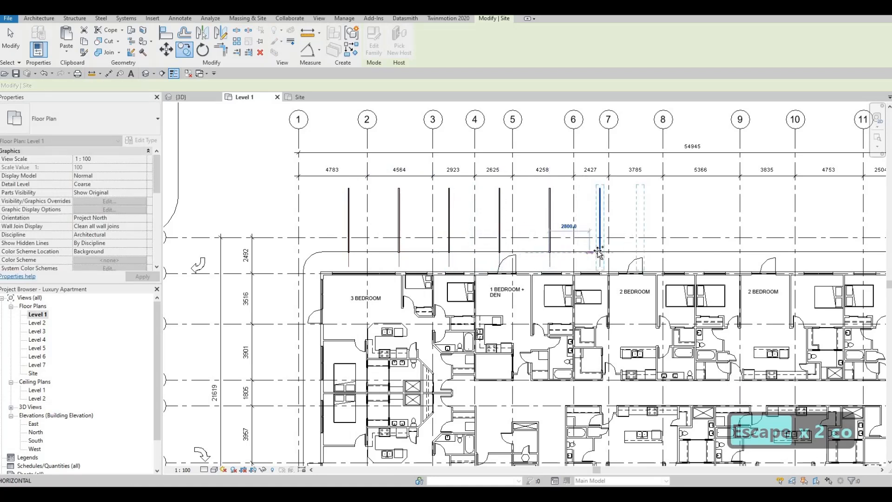
left_click(649, 252)
left_click(701, 252)
left_click(753, 253)
left_click(803, 253)
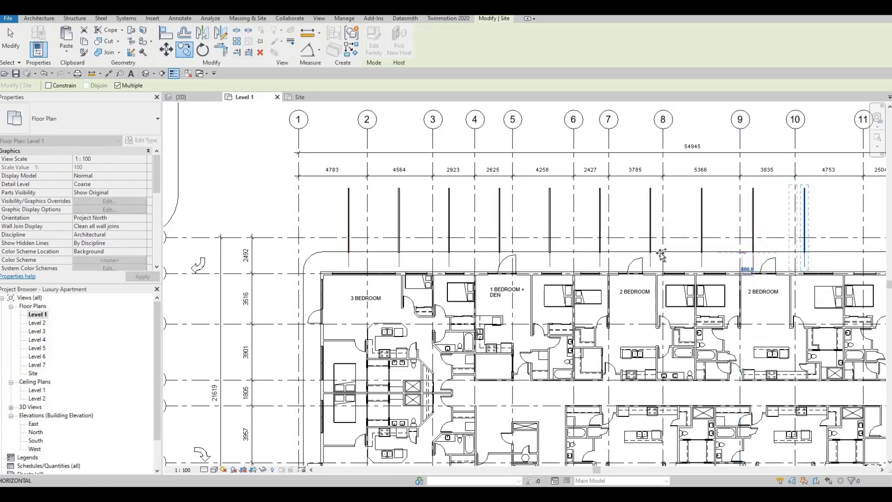
- Continue the evenly spaced north stripe copies with four more, from just before grid 11 to just past grid 14
middle_click_drag(860, 255, 707, 256)
left_click(704, 254)
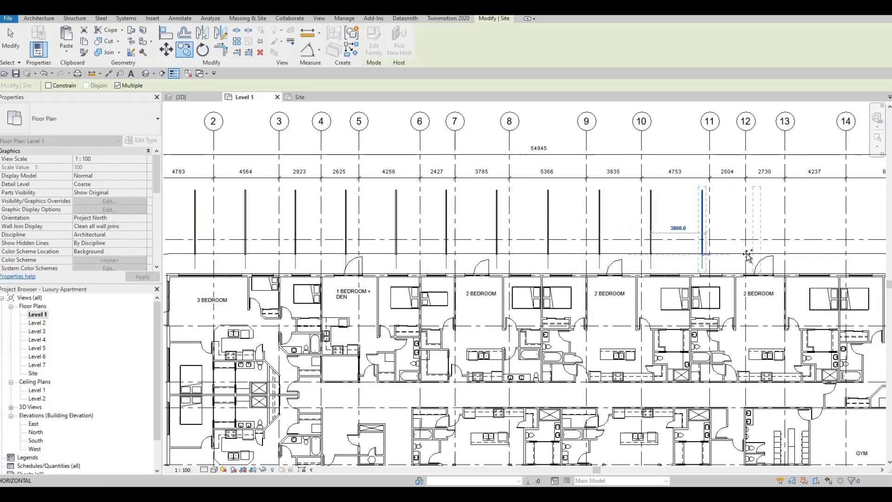
left_click(753, 253)
left_click(804, 253)
middle_click_drag(799, 255, 679, 261)
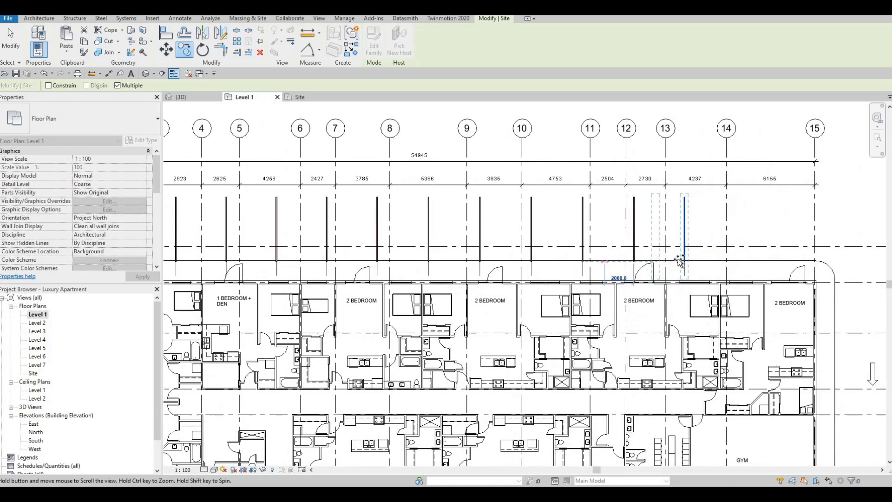
scroll(623, 258, "down", 1)
left_click(659, 254)
scroll(659, 261, "down", 3)
key("Escape")
key("Escape")
scroll(528, 254, "down", 1)
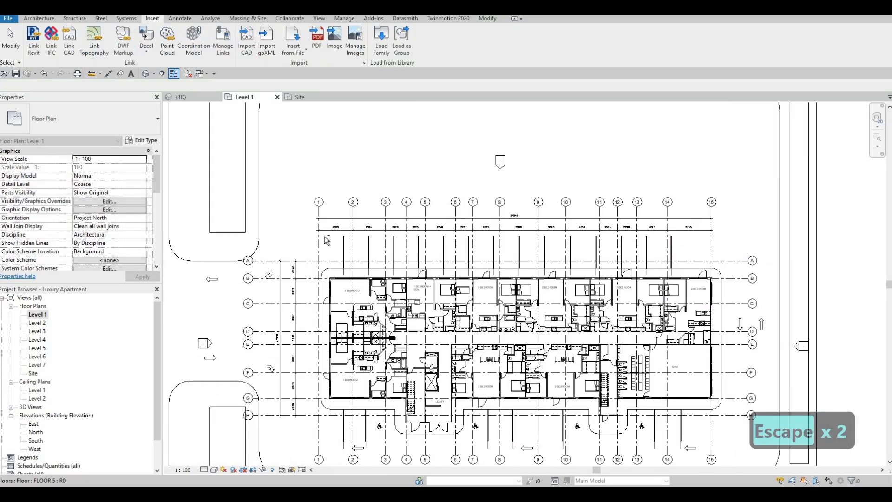
- Copy the row of 14 north stripes 13000 mm straight up, north of the grid bubbles
left_click_drag(655, 274, 681, 278)
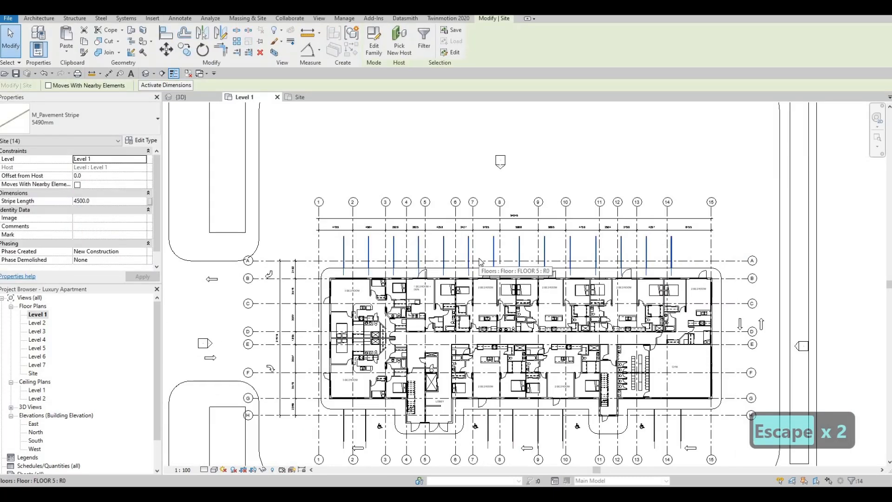
key("c")
key("o")
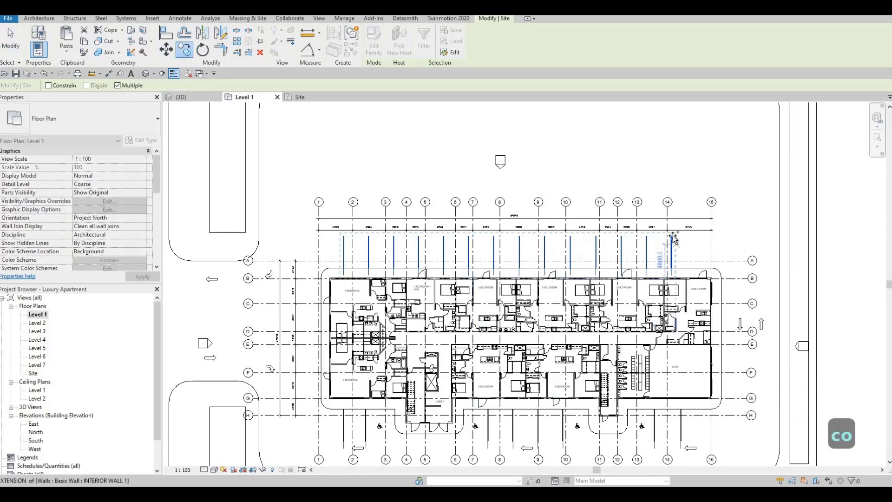
left_click(672, 236)
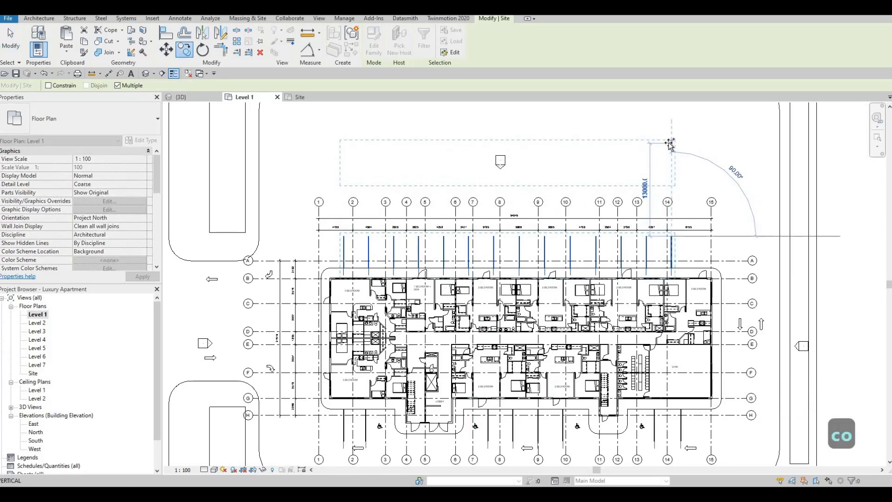
left_click(671, 143)
- Place a second copy of the stripe row farther north and delete that extra row
middle_click_drag(677, 176, 677, 255)
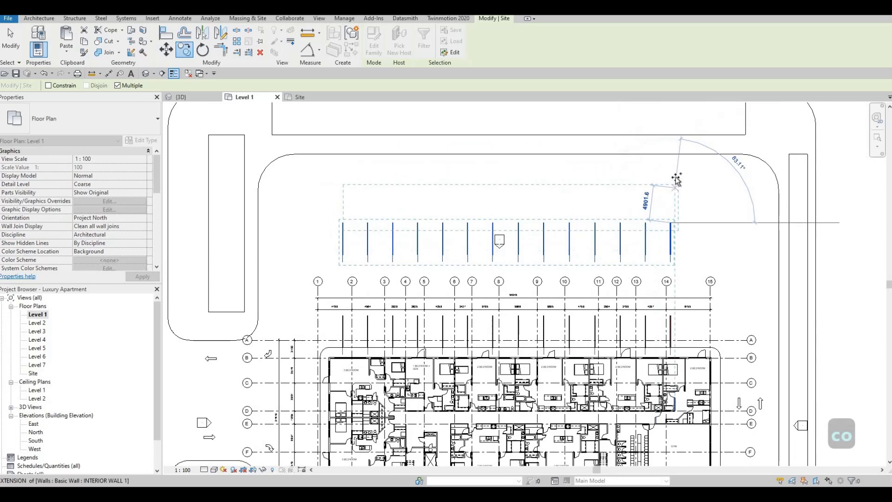
left_click(674, 175)
key("Escape")
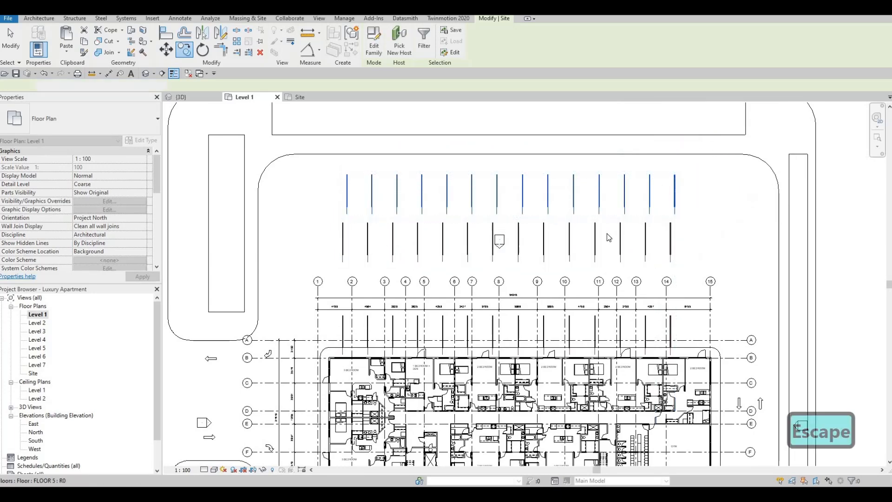
key("Escape")
left_click_drag(325, 166, 678, 221)
key("Delete")
- Nudge the copied northern stripe row 15 increments down toward the grid bubbles
middle_click_drag(626, 266, 614, 227)
key("Escape")
mouse_move(307, 162)
left_mouse_down()
mouse_move(345, 179)
mouse_move(678, 238)
left_mouse_up()
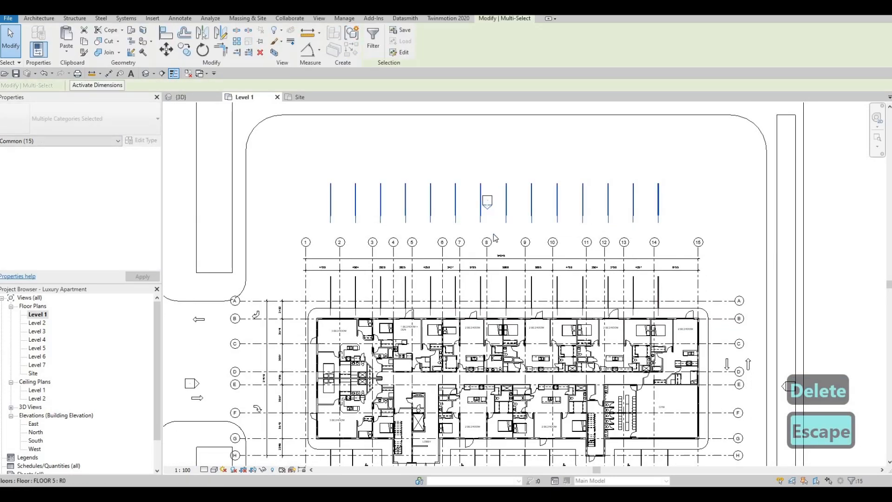
key("Down")
key("Down")
key("Down")
key("Down")
key("Down")
key("Down")
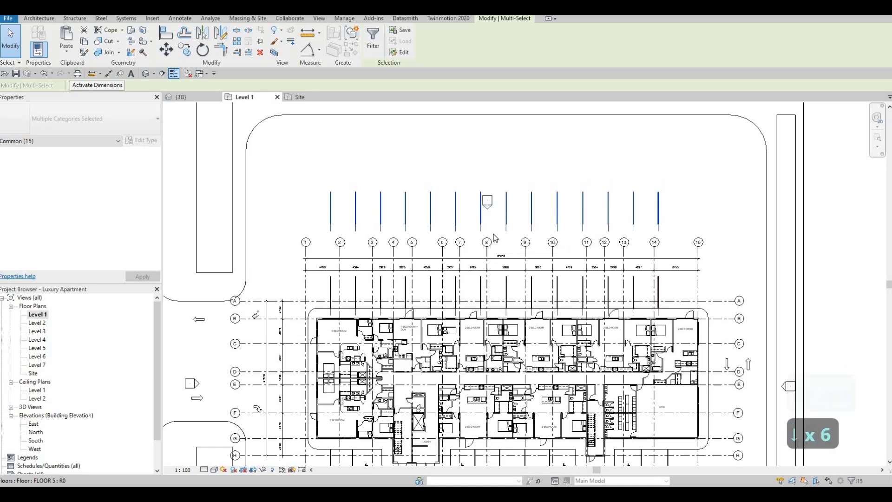
key("Down")
key("Down")
key("Down")
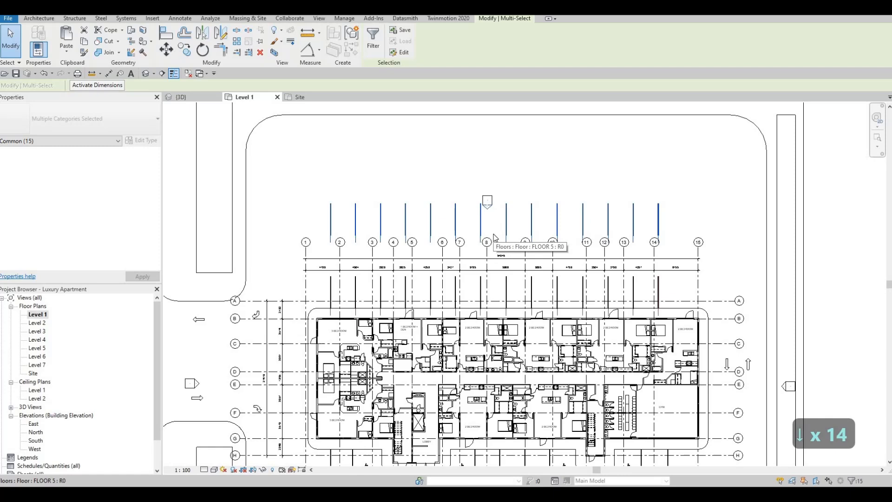
key("Down")
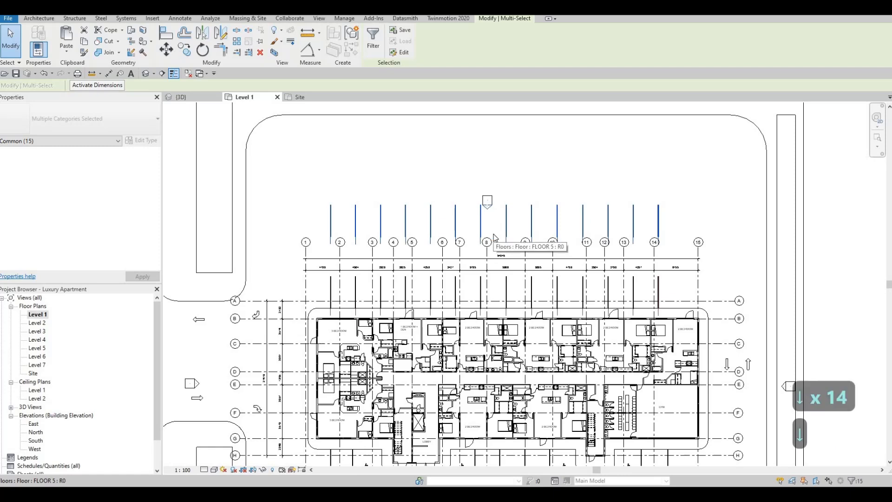
key("Escape")
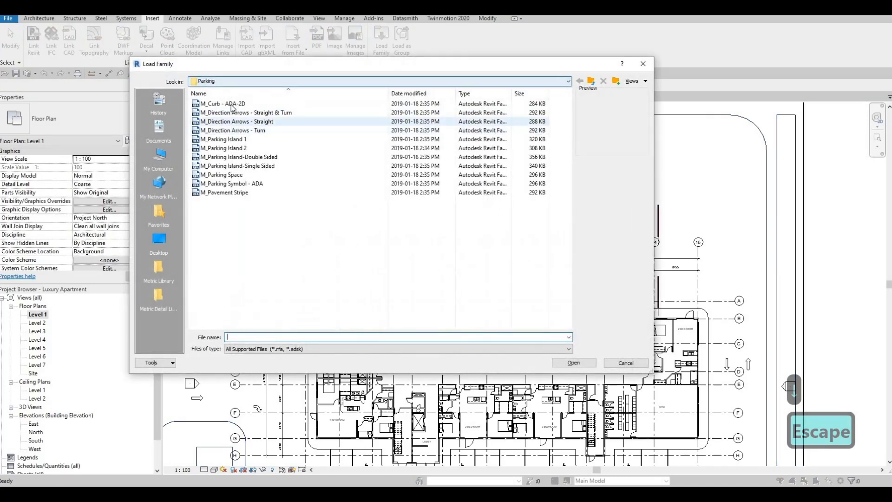
- Preview the parking families in the Parking folder and load M_Parking Island 2
left_click(230, 122)
left_click(227, 130)
left_click(224, 140)
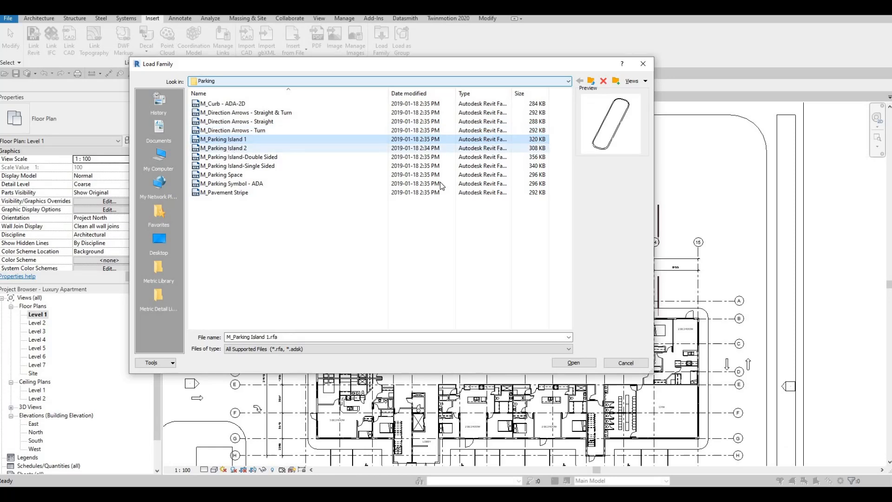
left_click(232, 148)
left_click(231, 140)
key("Down")
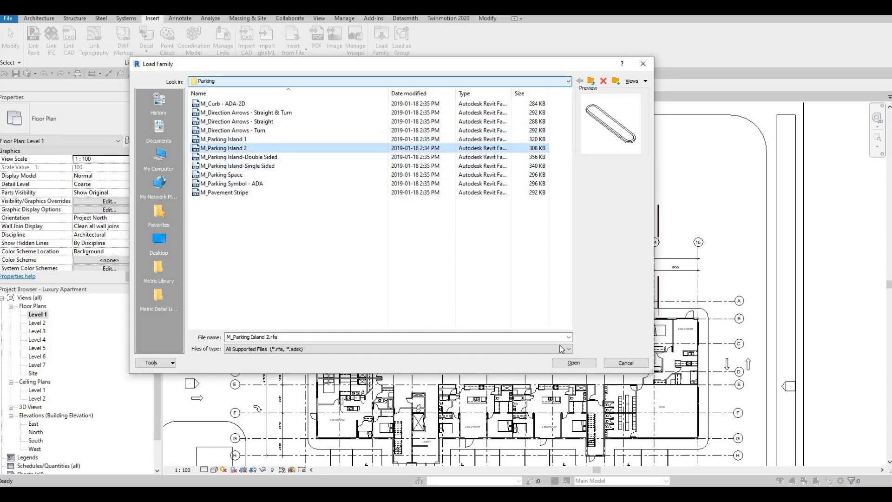
left_click(573, 362)
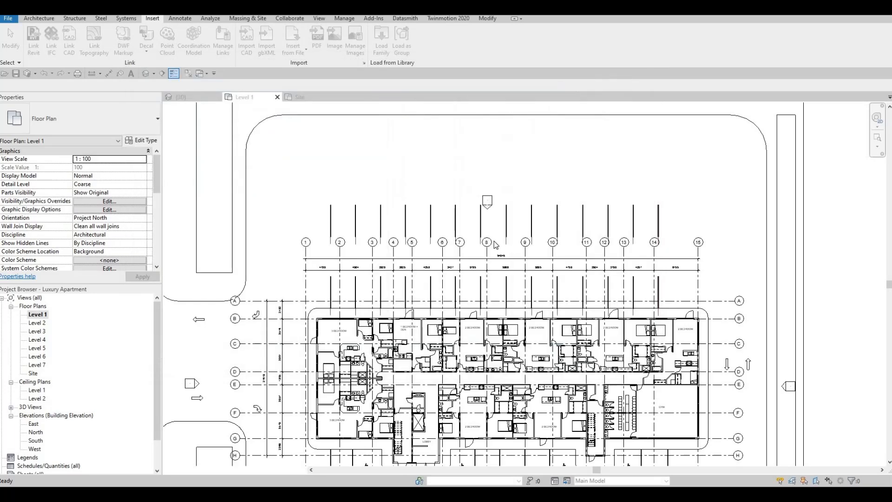
- Place a horizontal M_Parking Island 2 of type 2750 x 6100mm - 90 deg. at the upper west end of the northern stripe row
key("m")
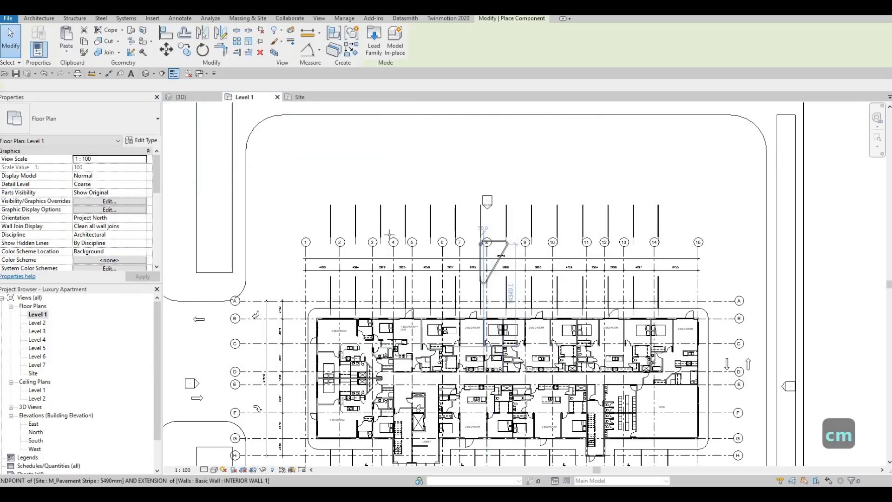
left_click(96, 129)
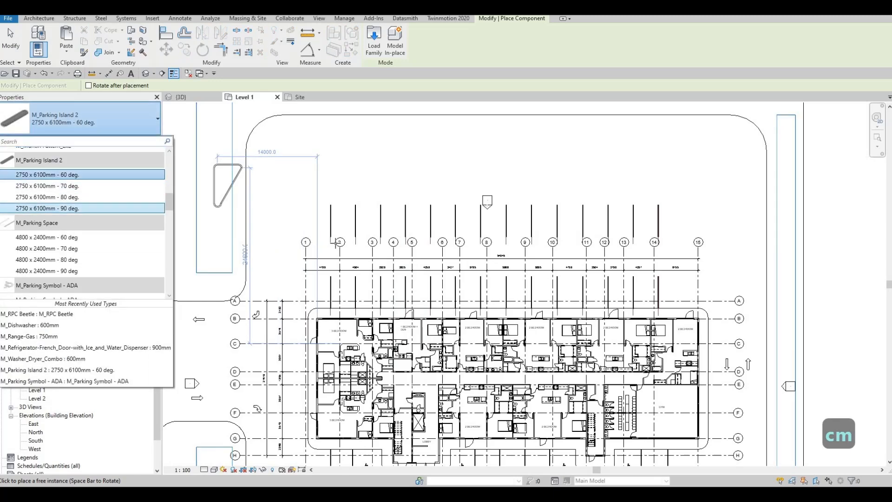
left_click(76, 208)
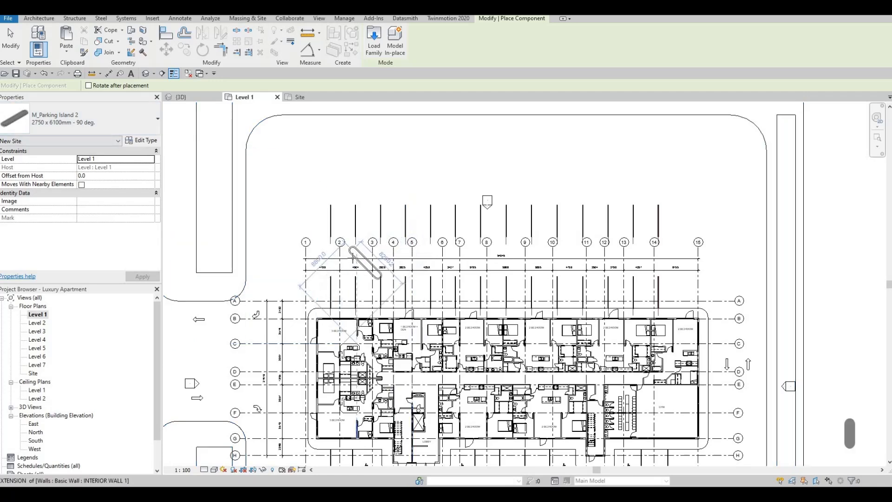
scroll(353, 256, "up", 2)
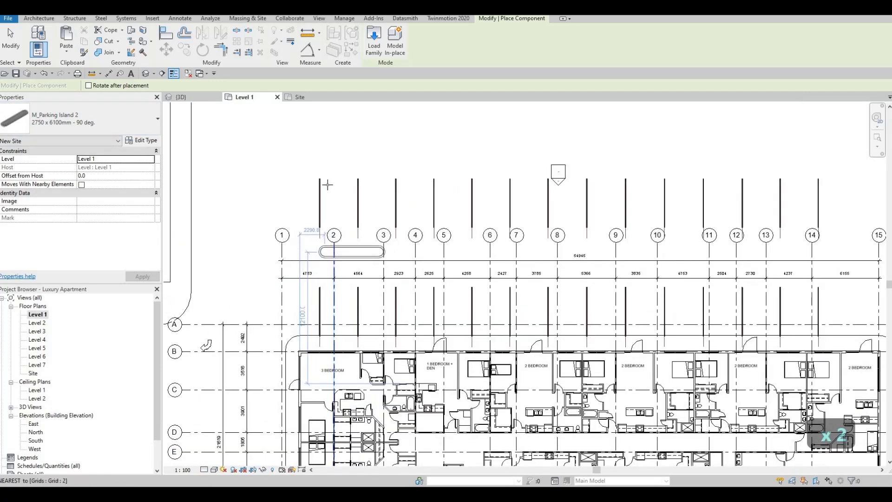
scroll(327, 184, "down", 1)
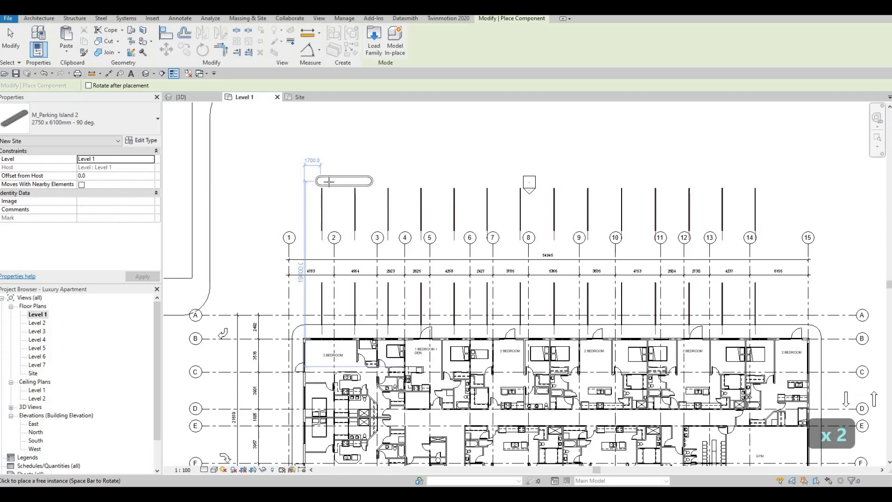
left_click(329, 181)
key("Escape")
key("Escape")
key("Escape")
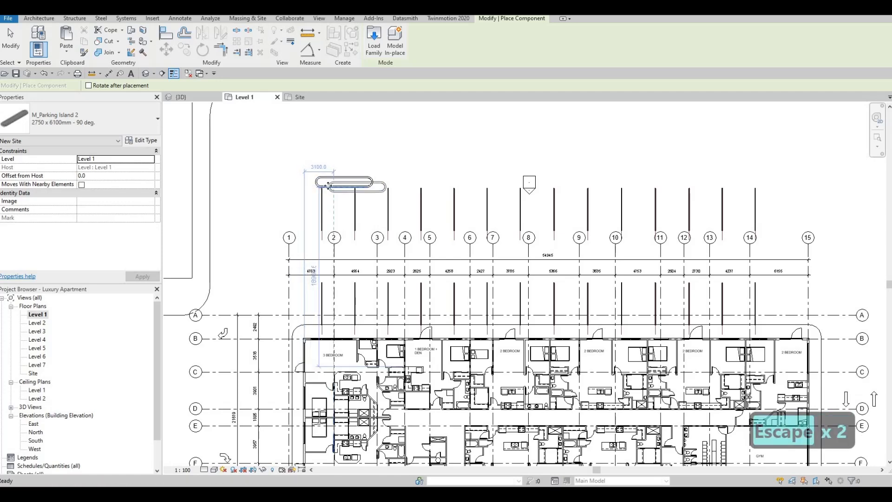
- Set the parking island type's Length to 55000 mm
left_click(142, 140)
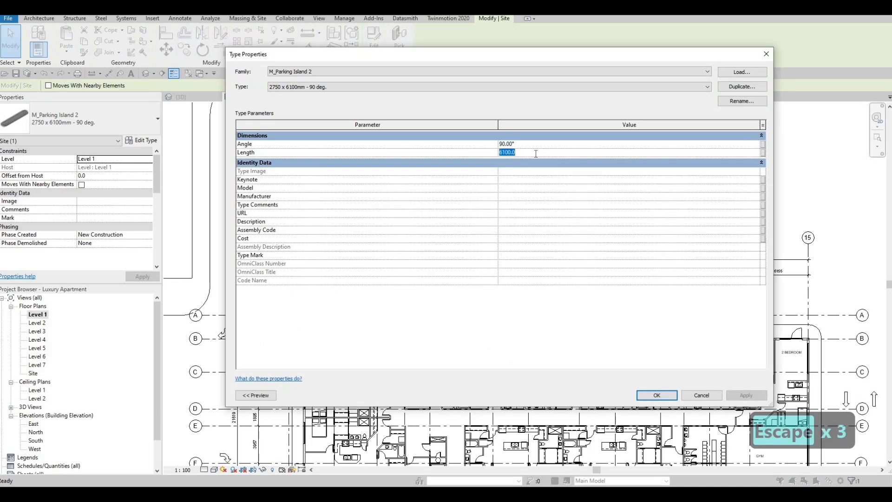
left_click_drag(488, 54, 891, 88)
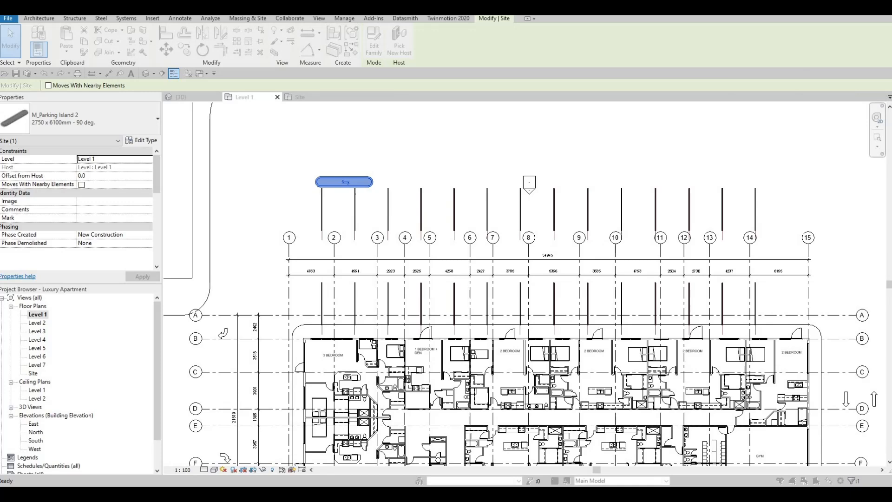
key("0")
key("0")
key("0")
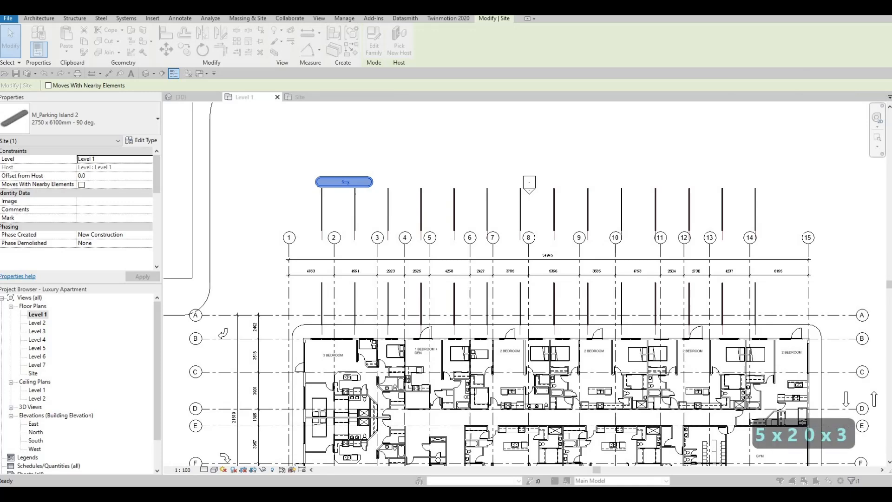
key("Return")
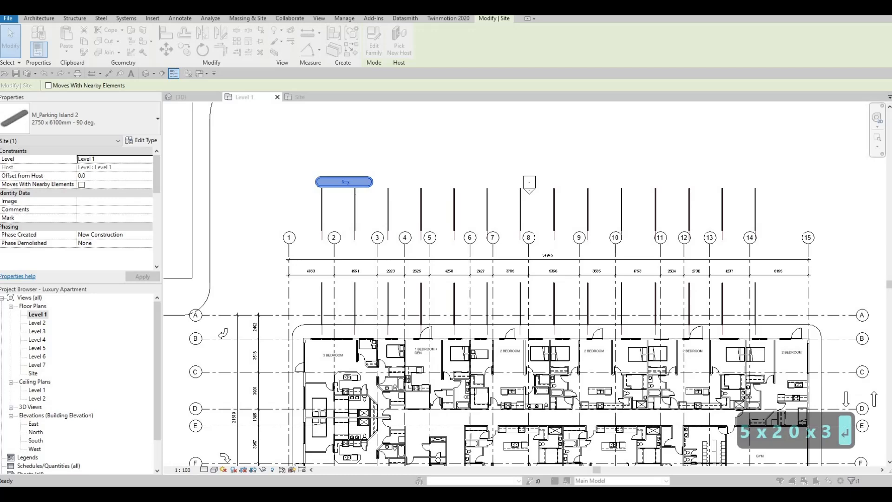
key("Escape")
key("Escape")
- Nudge the lengthened parking island 39 increments west and four back east to centre it over the stripe row
scroll(765, 205, "down", 2)
left_click(764, 205)
key("Left")
key("Left")
key("Left")
key("Left")
key("Left")
key("Left")
key("Left")
key("Left")
key("Left")
key("Left")
key("Left")
key("Left")
key("Left")
key("Left")
key("Left")
key("Left")
key("Left")
key("Left")
key("Left")
key("Left")
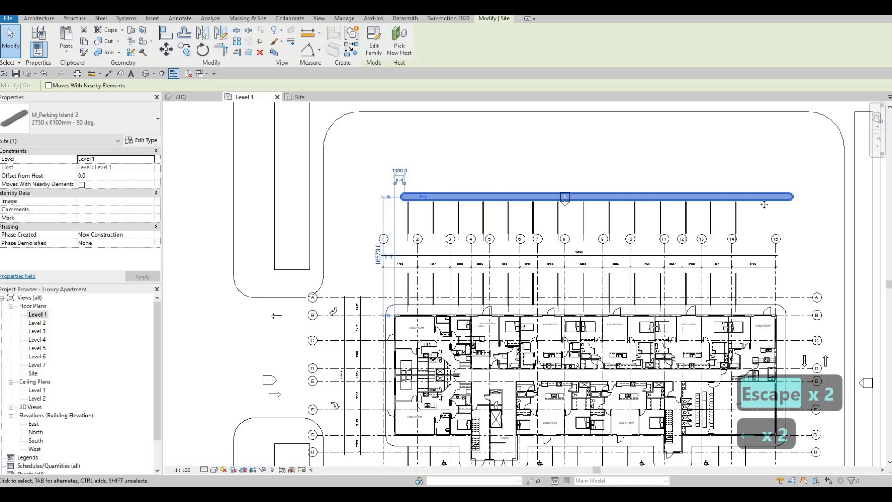
key("Left")
key("Left")
key("Left")
key("Left")
key("Left")
key("Left")
key("Left")
key("Left")
key("Left")
key("Left")
key("Left")
key("Left")
key("Left")
key("Left")
key("Left")
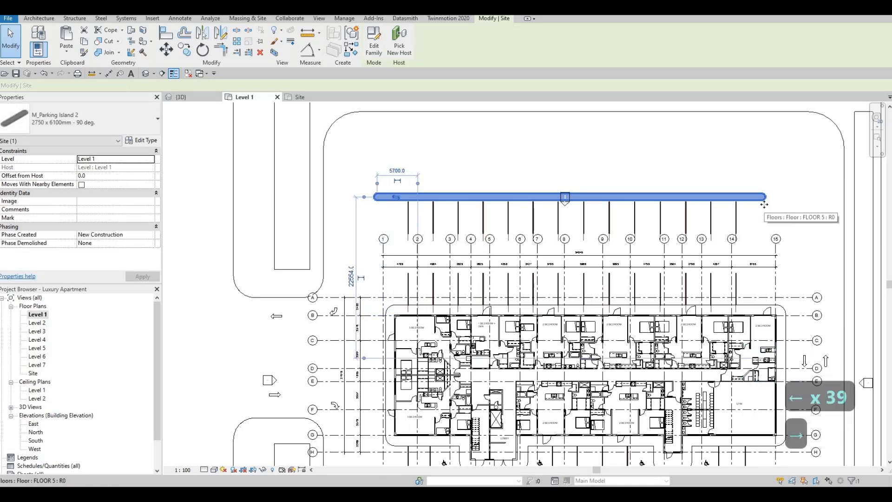
key("Right")
key("Right")
key("Right")
key("Right")
key("Escape")
key("Escape")
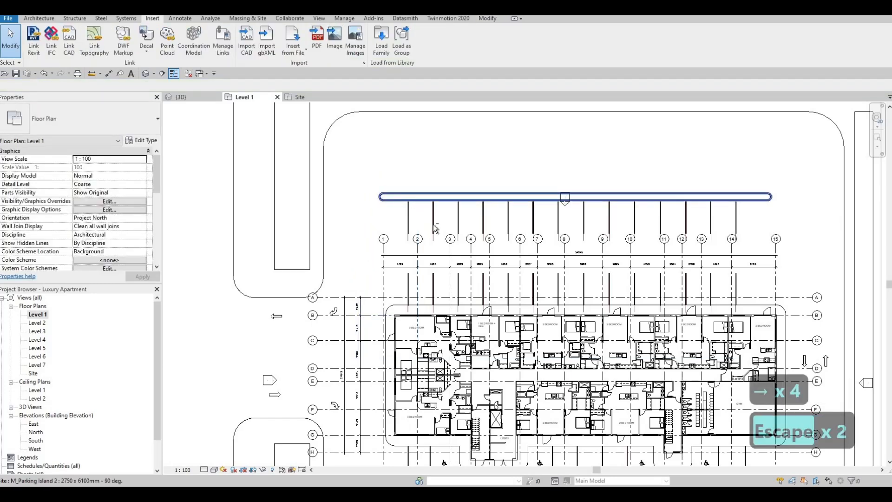
- Copy the 14 pavement stripes south of the parking island to its north side and again along the inner northern curb
left_click_drag(393, 194, 751, 250)
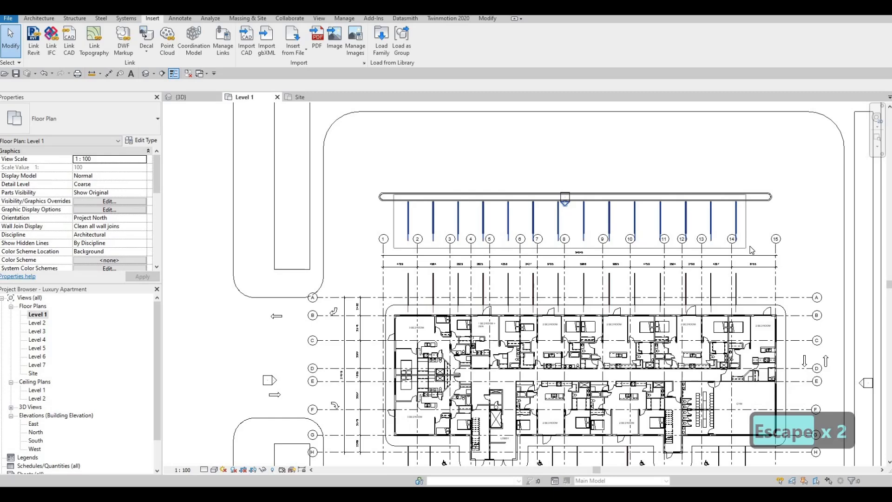
left_click(564, 204, "shift")
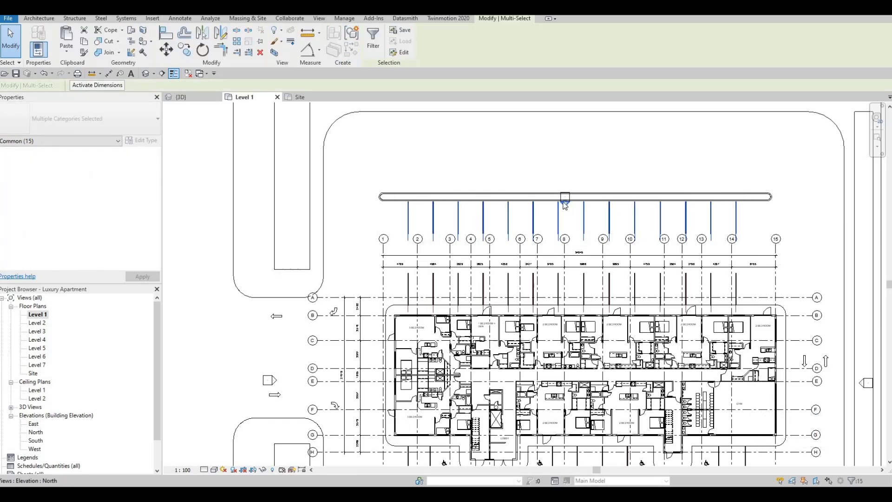
key("o")
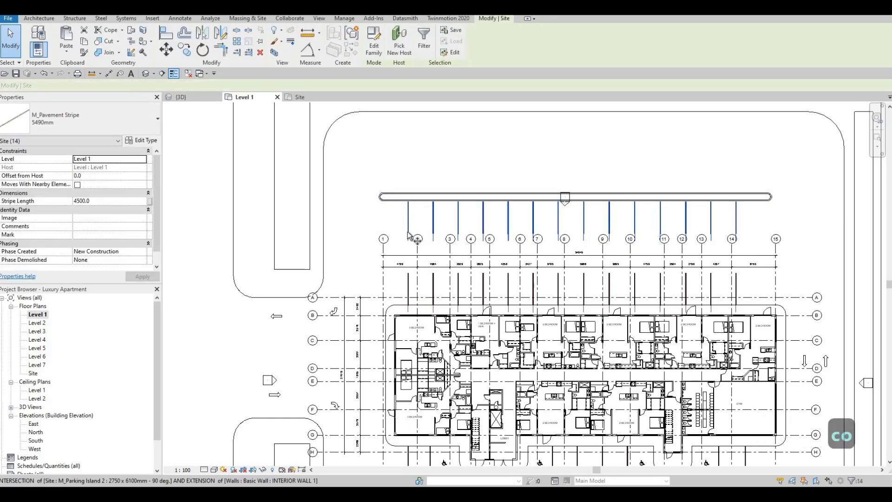
left_click(411, 192)
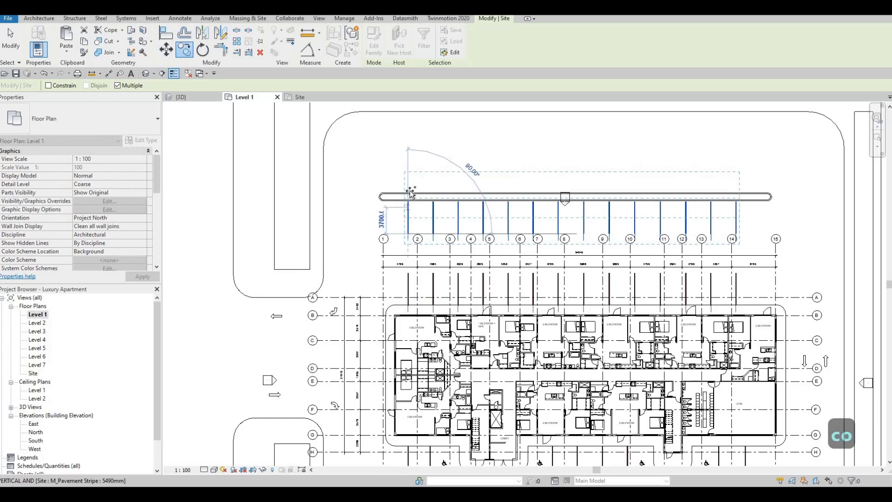
left_click(407, 146)
key("Escape")
middle_click_drag(402, 176, 381, 239)
key("Escape")
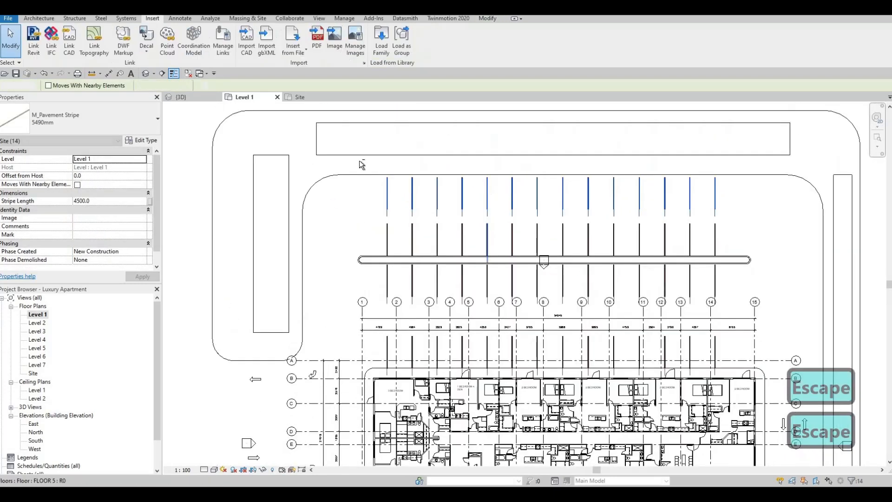
- Nudge the northernmost row of 14 pavement stripes two increments north to meet the inner curb
left_click_drag(358, 161, 726, 222)
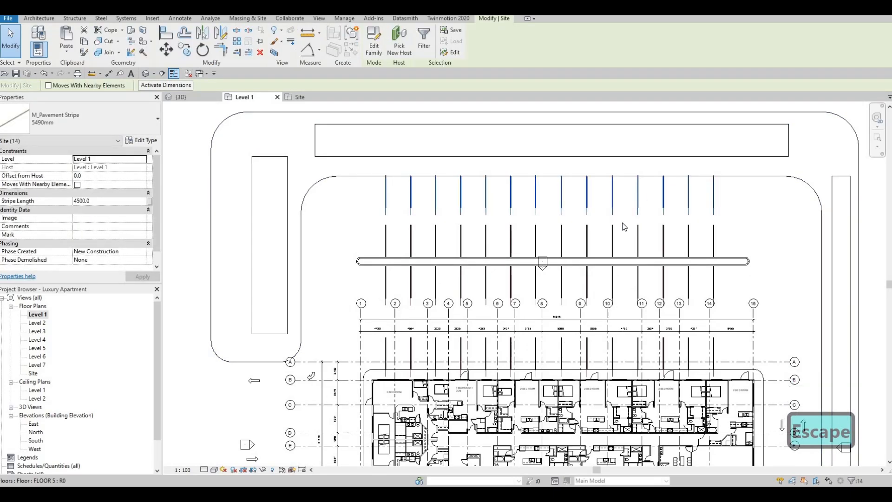
key("Escape")
key("Escape")
scroll(599, 195, "down", 2)
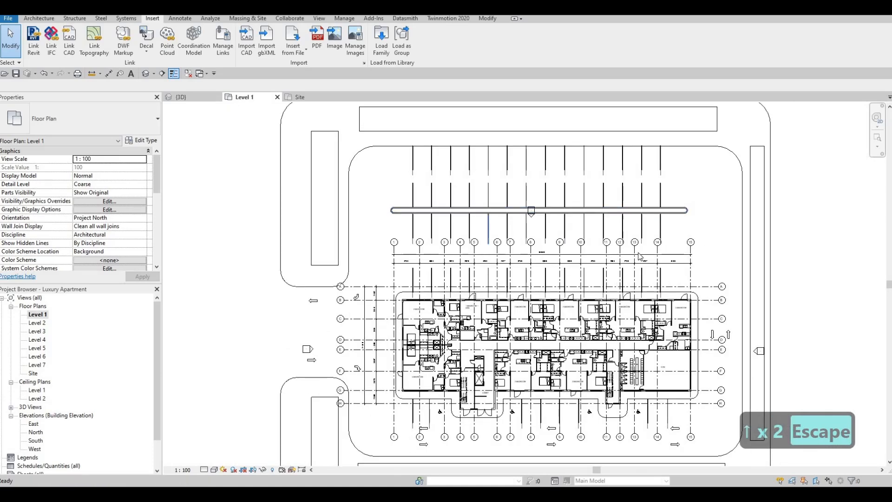
key("Escape")
- Nudge the parking island with its two stripe rows four increments south, leaving the north elevation marker out of the selection
scroll(544, 258, "up", 1)
mouse_move(347, 165)
left_mouse_down()
mouse_move(569, 227)
mouse_move(711, 245)
left_mouse_up()
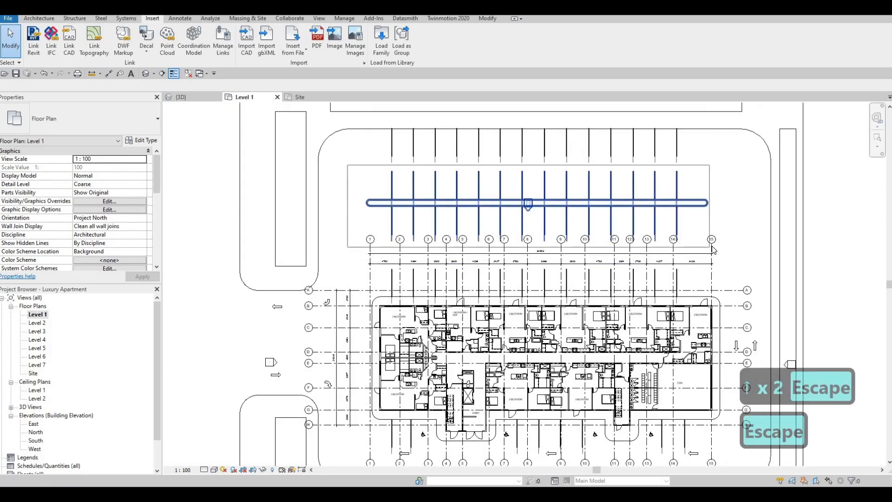
left_click(527, 203)
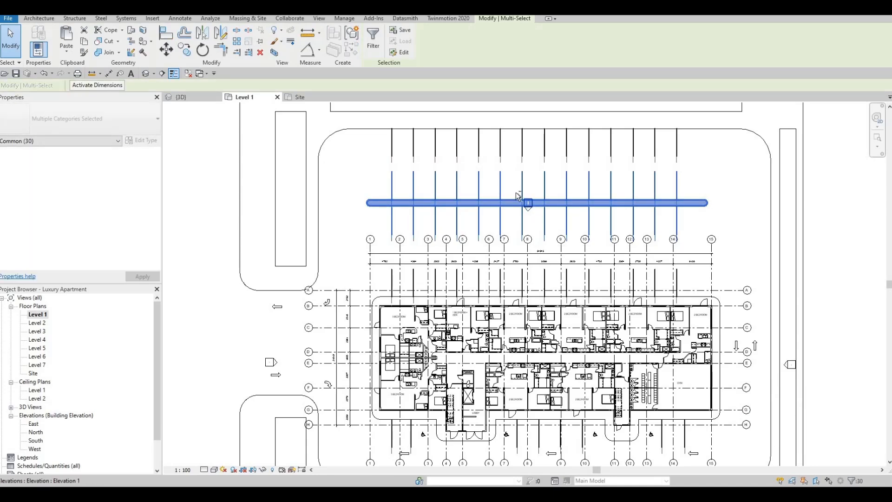
left_click(517, 214, "shift")
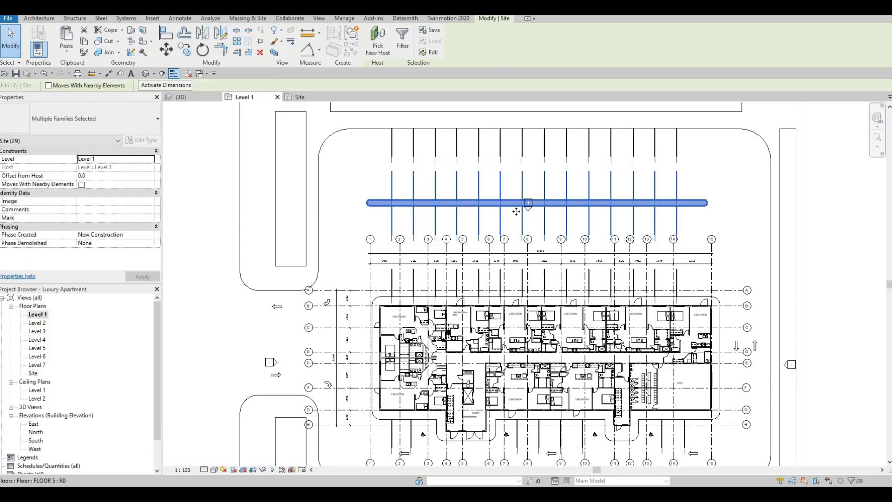
key("Down")
key("Down")
key("Down")
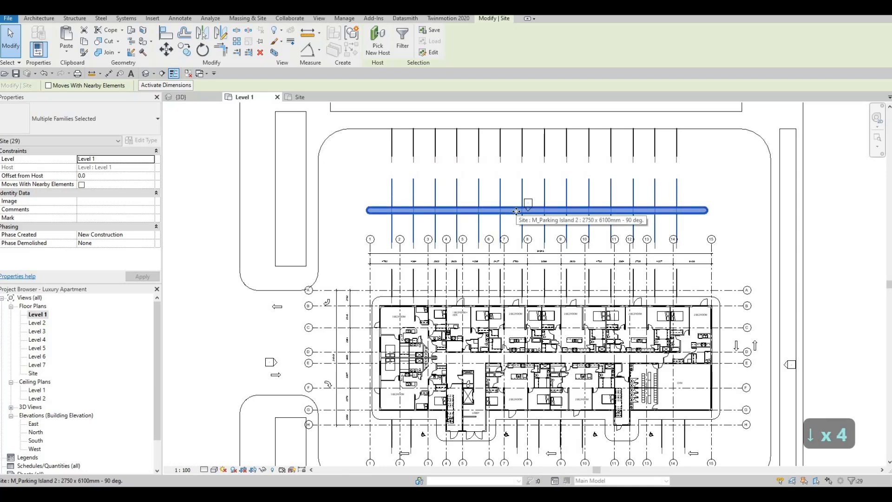
key("Up")
key("Down")
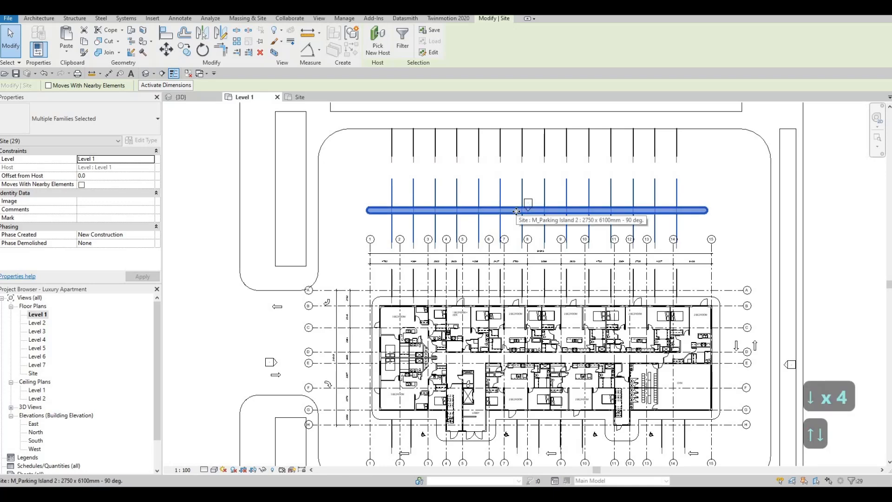
key("Escape")
key("Escape")
- Edit the FLOOR 7 boundary by shifting its northern section, including the planting strip openings, six increments north
scroll(489, 186, "down", 2)
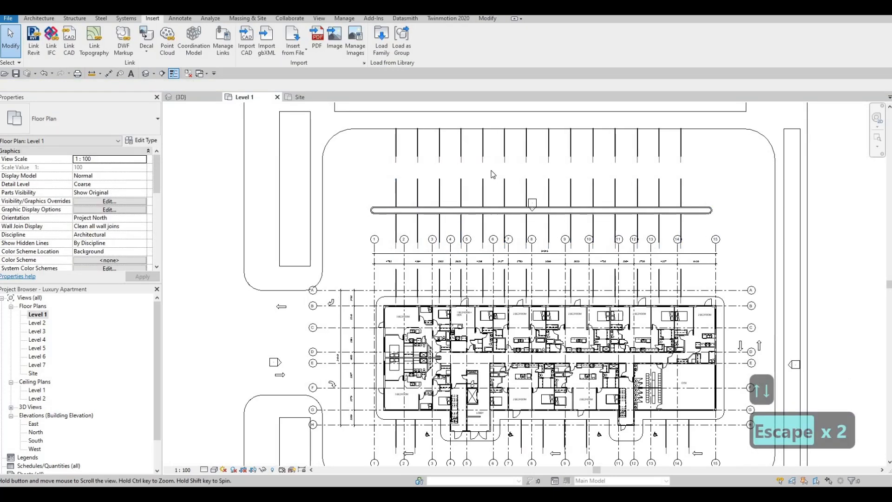
middle_click_drag(487, 186, 481, 213)
scroll(412, 186, "down", 1)
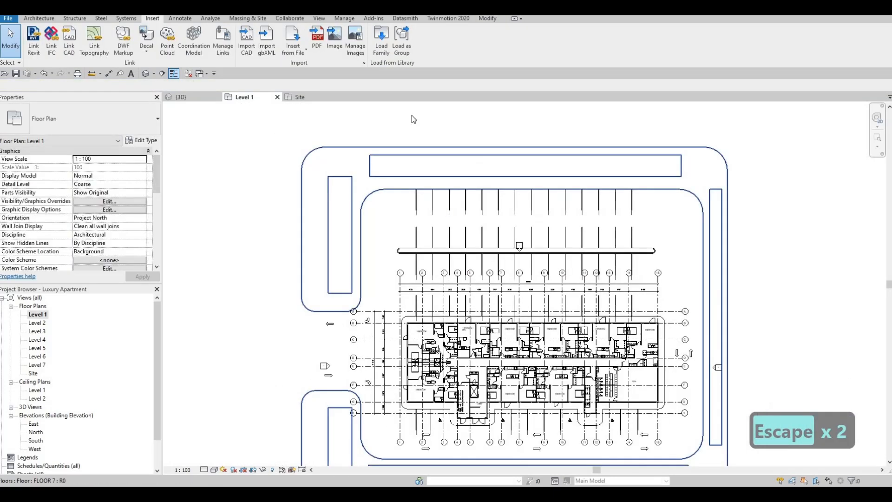
left_click(377, 42)
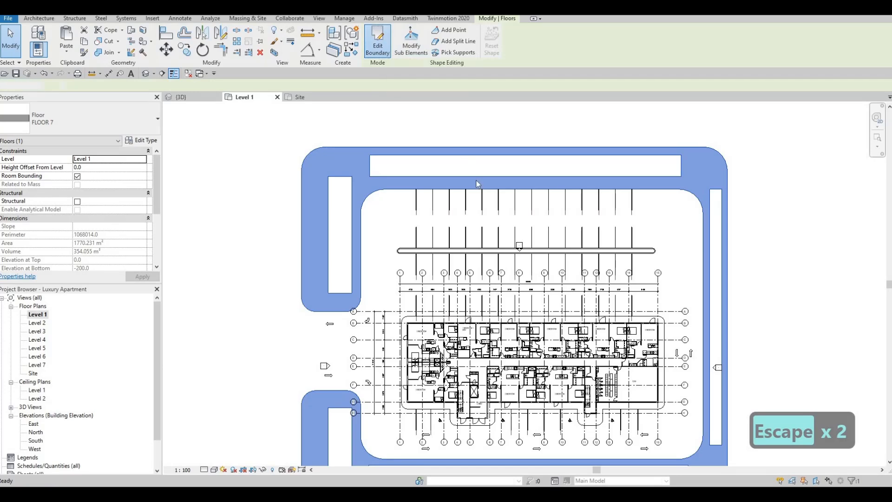
left_click_drag(257, 129, 743, 215)
key("Up")
key("Up")
key("Up")
key("Up")
key("Up")
key("Up")
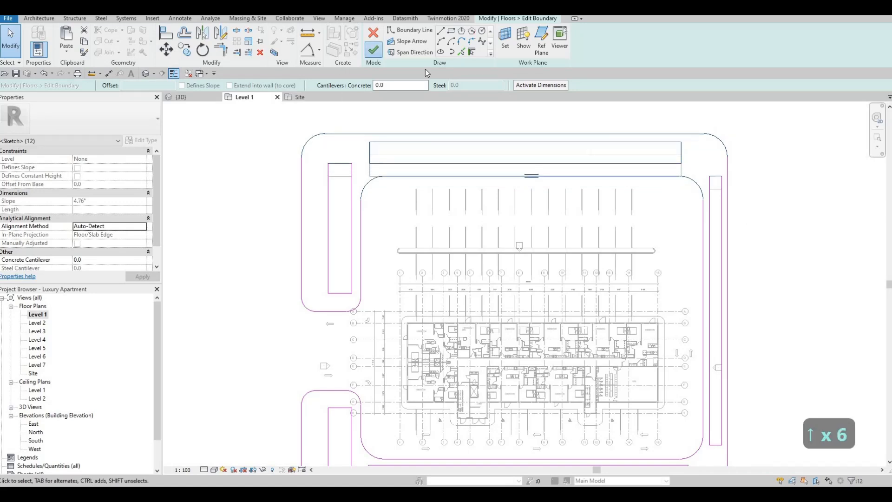
key("Escape")
key("Escape")
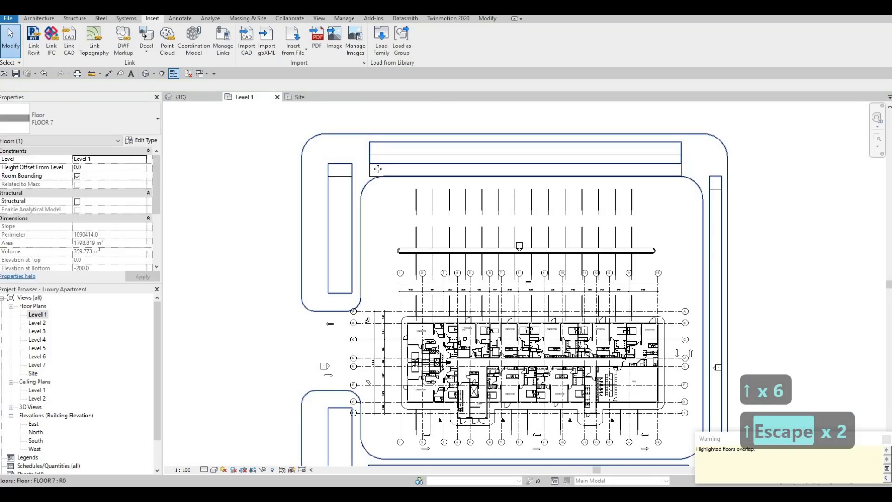
- In the FLOOR 6 boundary, move the northern strip's long edges and the side strips' north ends to the shifted FLOOR 7 openings
left_click(377, 169)
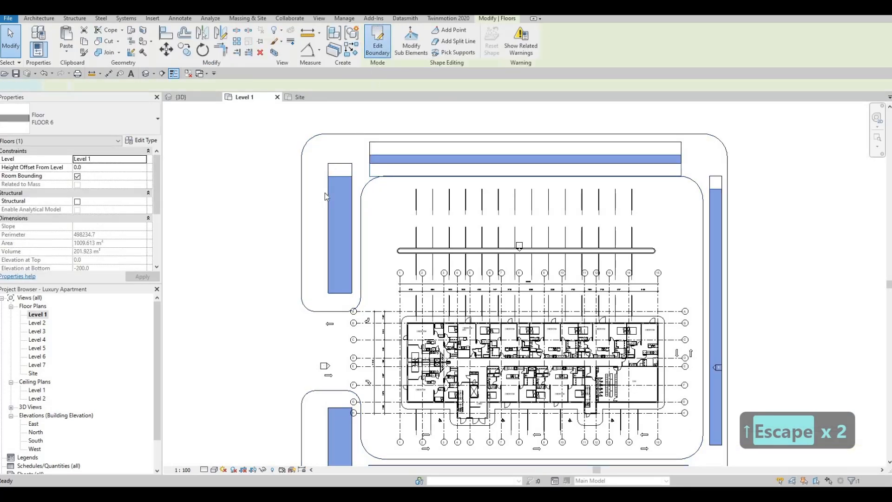
double_click(333, 176)
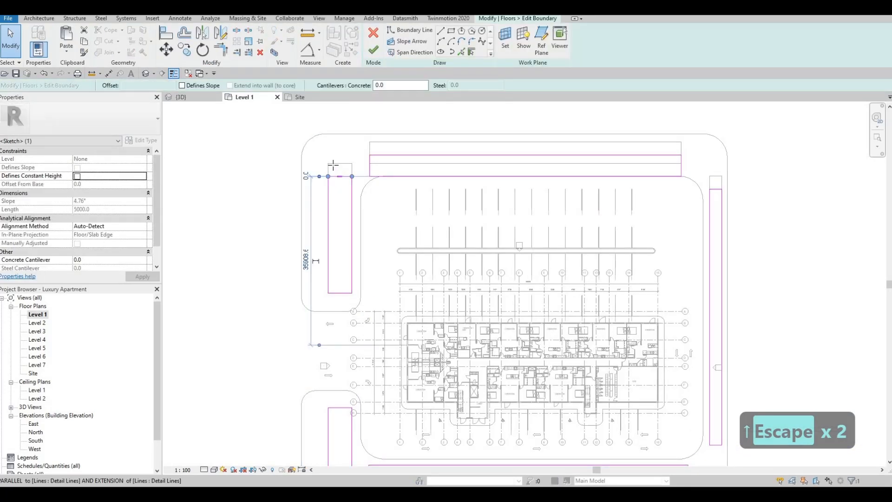
left_click_drag(328, 176, 332, 163)
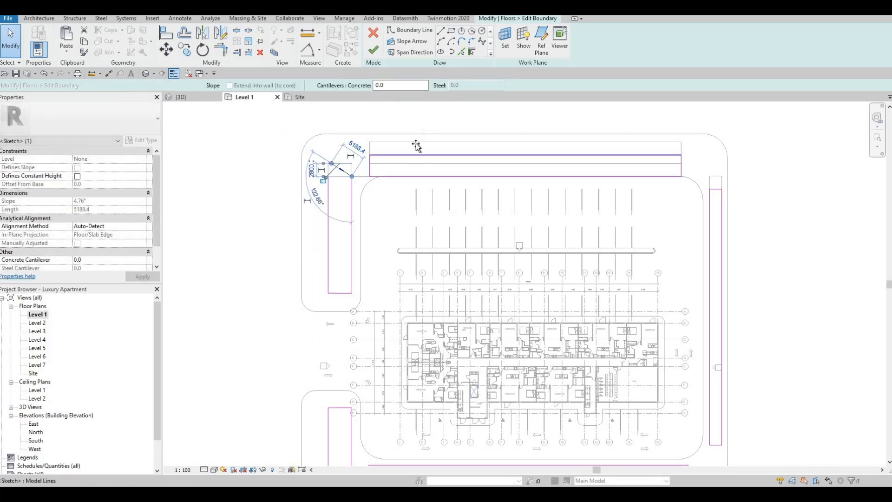
left_click(411, 154)
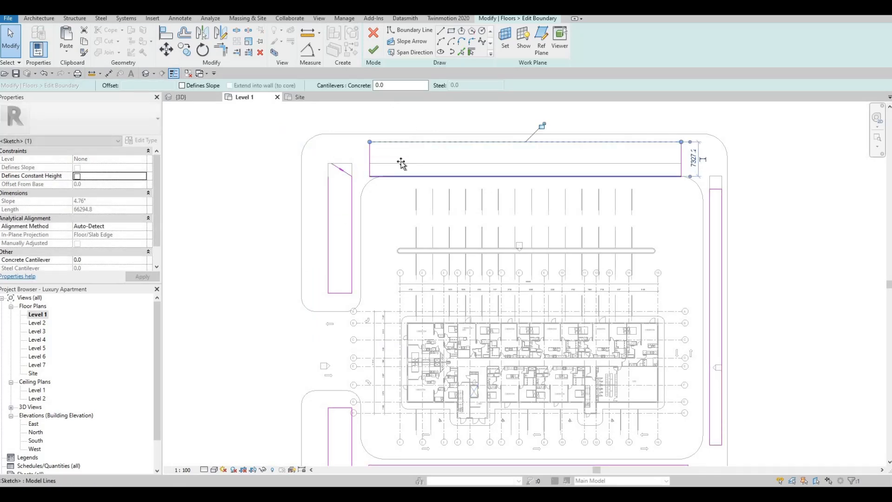
left_click_drag(401, 163, 401, 163)
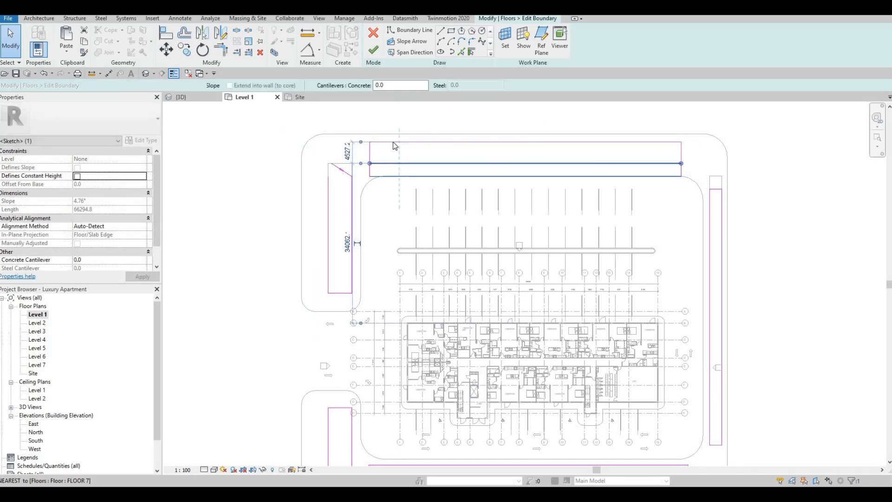
left_click(718, 189)
left_click_drag(716, 189, 716, 176)
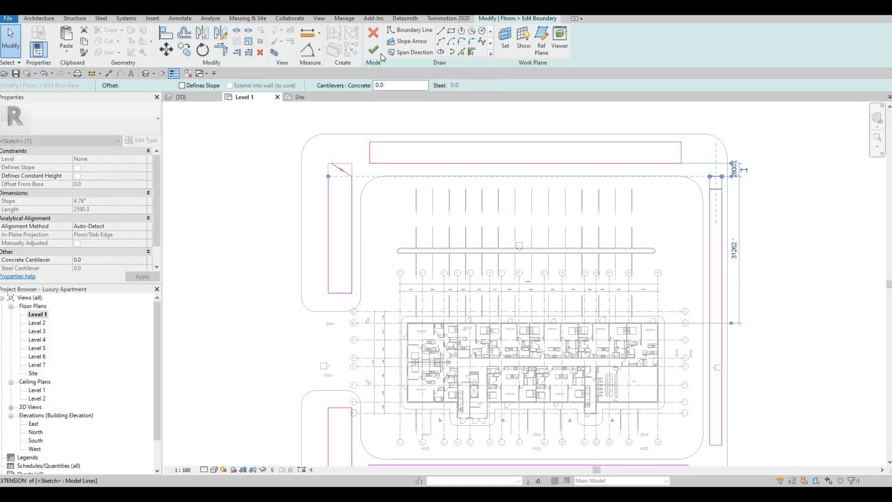
key("Escape")
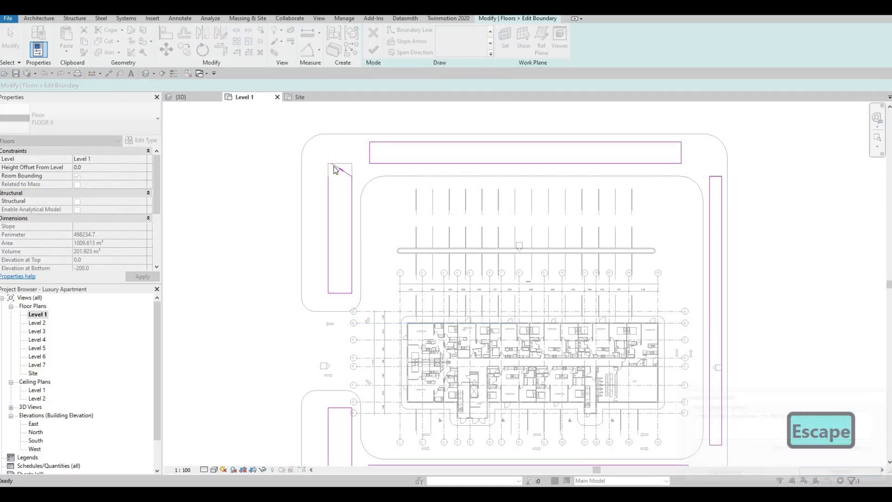
- Straighten the slanted north edge of the western strip in the FLOOR 6 sketch and finish the boundary edit
left_click(331, 163)
mouse_move(331, 164)
left_mouse_down()
mouse_move(336, 182)
mouse_move(339, 164)
left_mouse_up()
scroll(328, 176, "up", 1)
key("Escape")
left_click(336, 181)
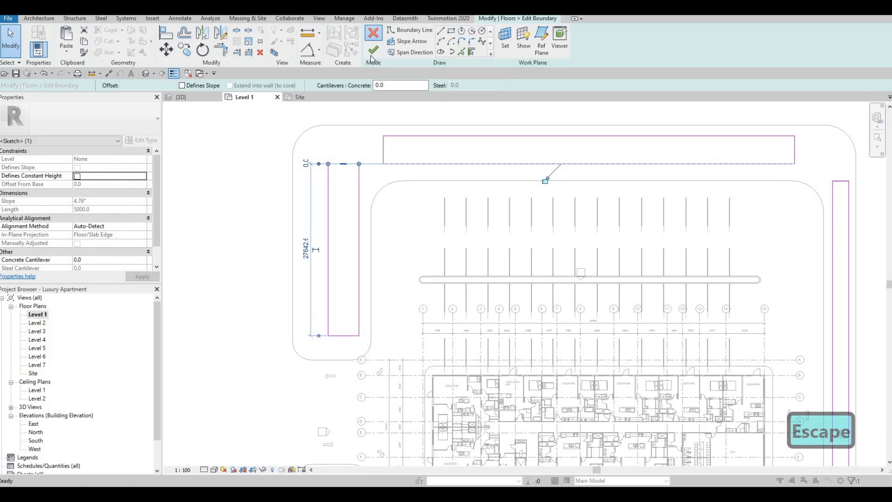
left_click(371, 52)
key("Escape")
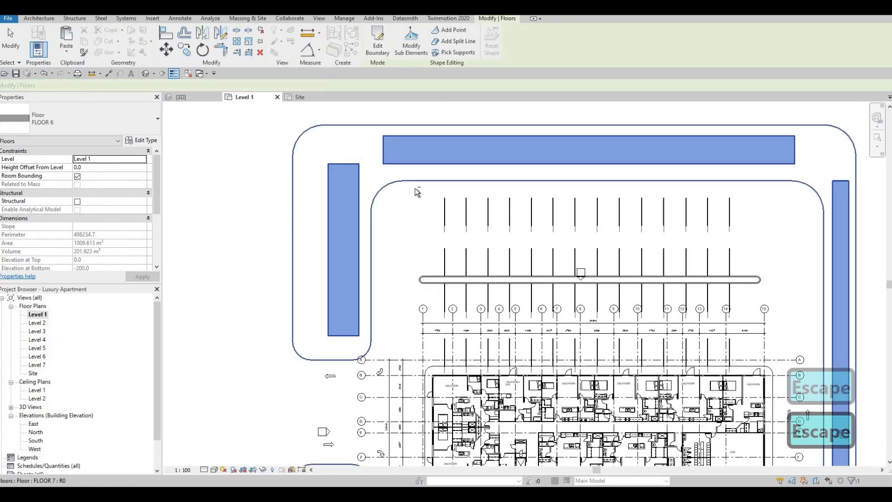
- Nudge the northernmost row of 14 pavement stripes nine increments north to meet the shifted inner curb
key("Escape")
left_click_drag(746, 244, 746, 244)
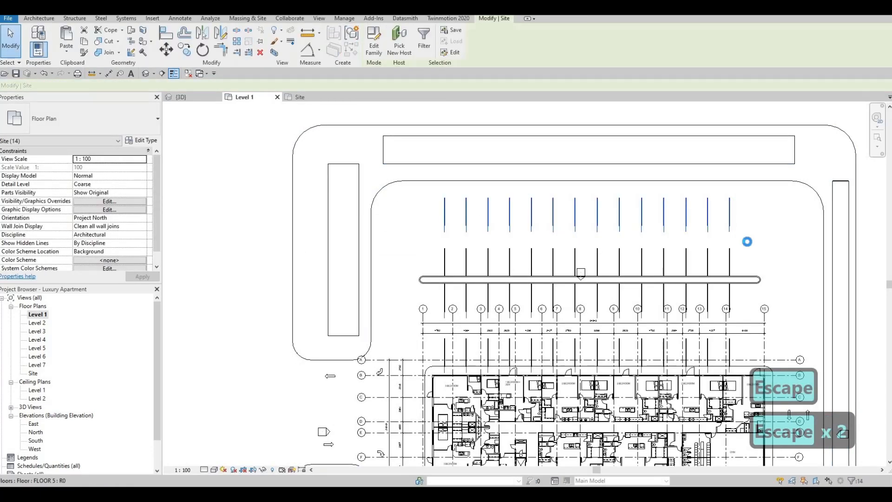
key("Up")
key("Up")
key("Up")
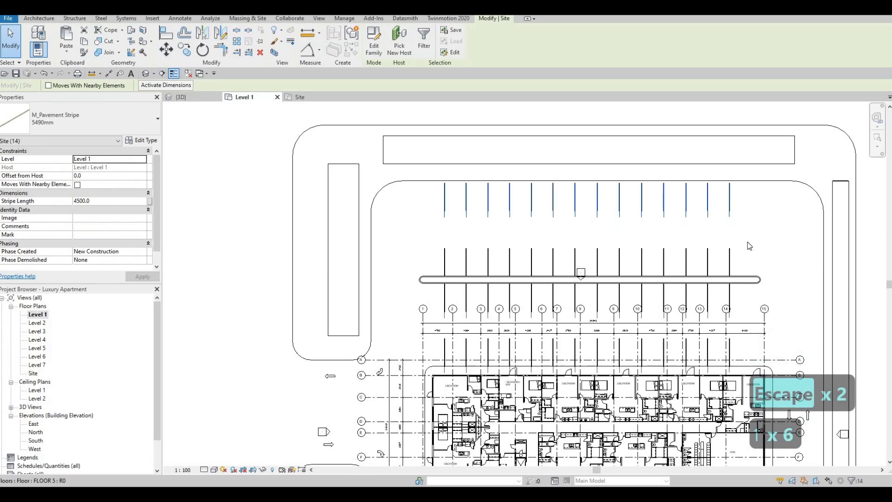
key("Escape")
scroll(545, 258, "down", 2)
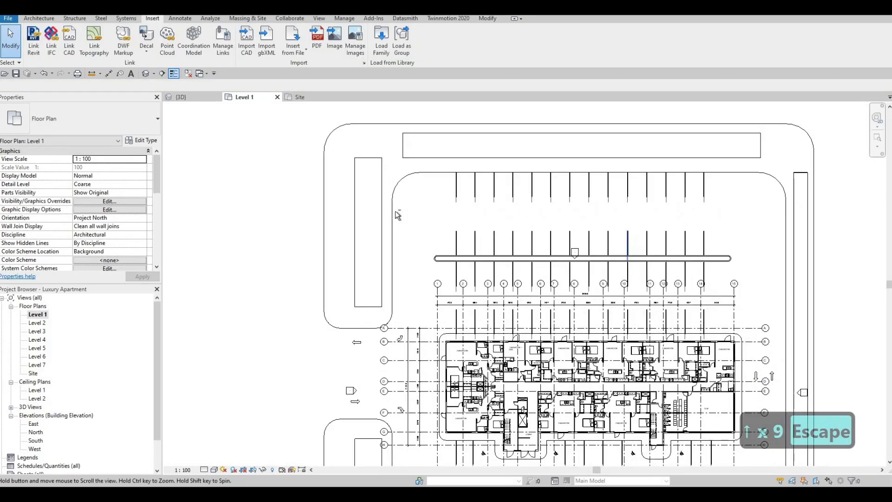
- Nudge the parking island and its two adjoining stripe rows two increments north, leaving the elevation marker in place
left_click_drag(395, 212, 712, 289)
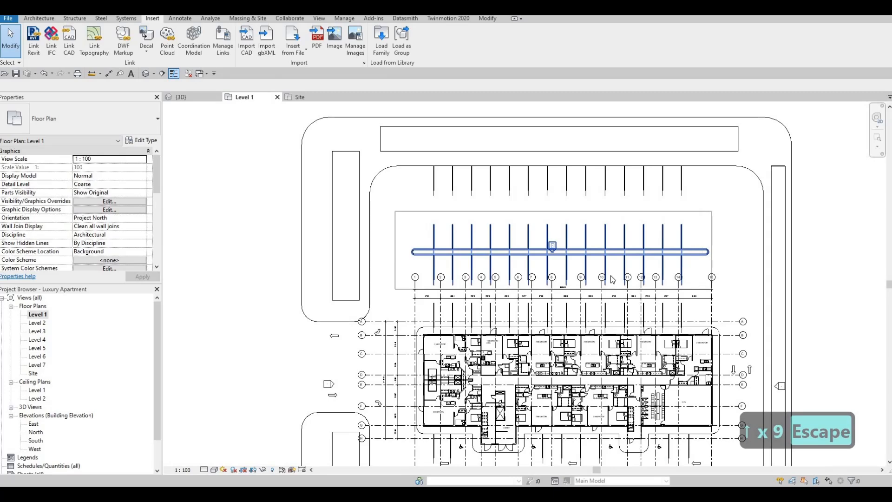
left_click(558, 252)
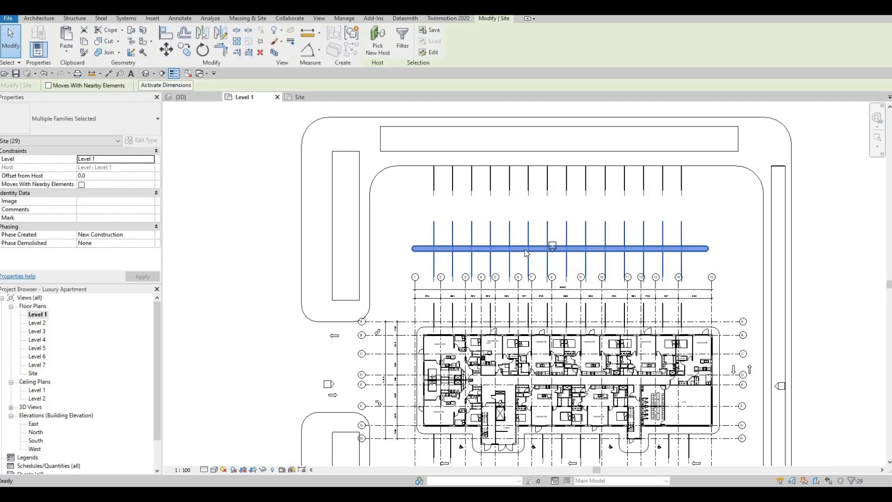
key("Escape")
key("Escape")
scroll(535, 257, "down", 3)
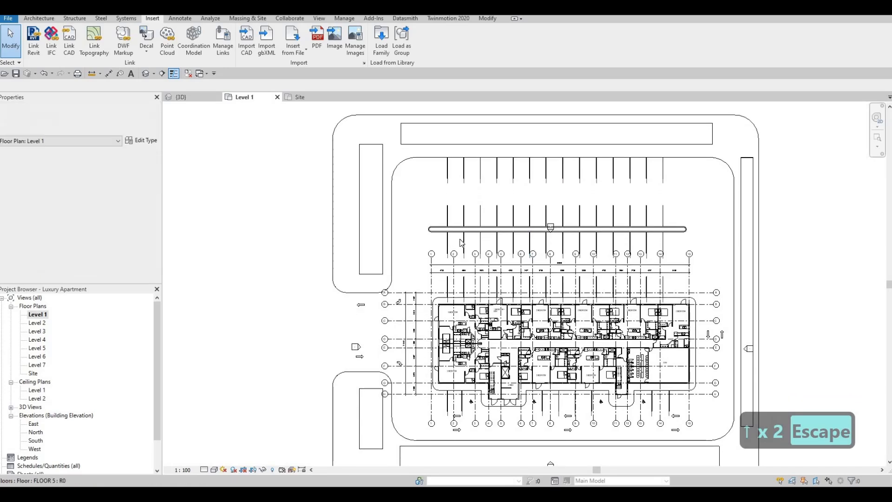
scroll(481, 230, "down", 3)
key("Escape")
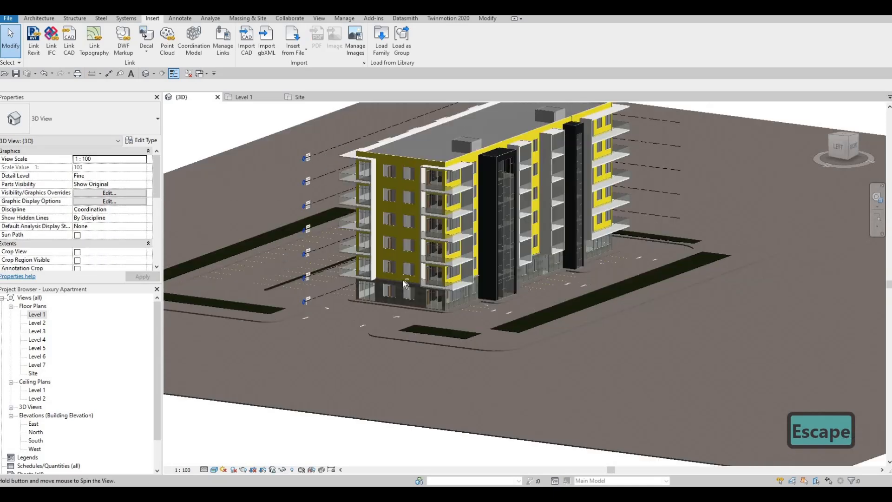
- Check the type properties of the 5490mm pavement stripe beside the parking island and inspect the surrounding driveways in 3D
middle_click_drag(404, 281, 464, 318, "shift")
middle_click_drag(360, 327, 263, 301, "shift")
scroll(262, 301, "up", 5)
scroll(419, 277, "up", 2)
key("Escape")
left_click(423, 273)
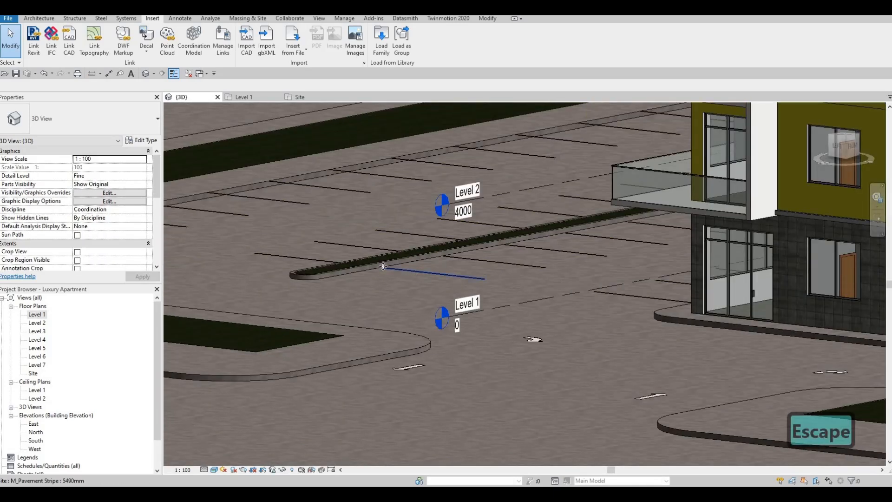
left_click(148, 141)
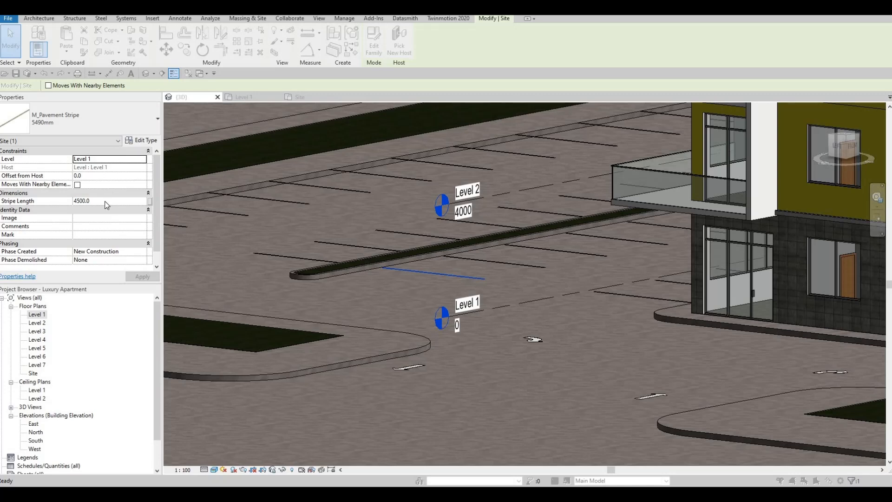
key("Escape")
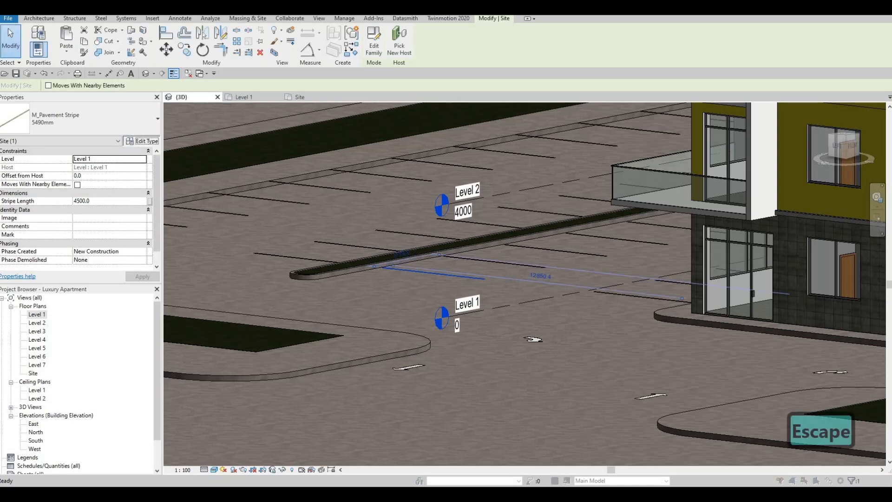
left_click(142, 140)
key("Escape")
key("Escape")
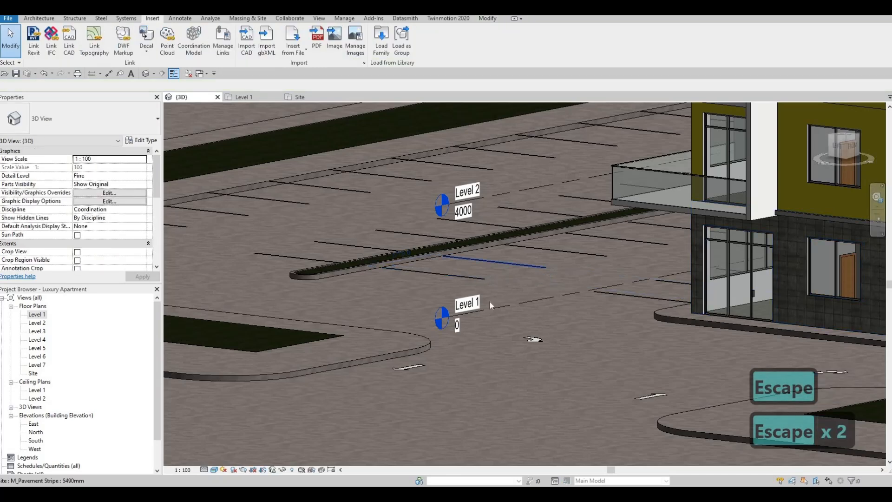
scroll(504, 298, "down", 3)
middle_click_drag(468, 311, 477, 288)
scroll(538, 281, "down", 2)
middle_click_drag(651, 288, 523, 298)
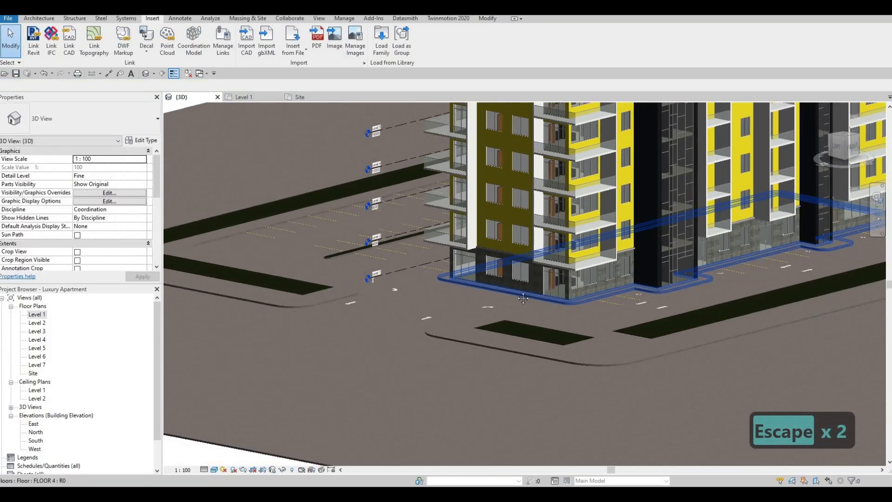
middle_click_drag(698, 303, 307, 337)
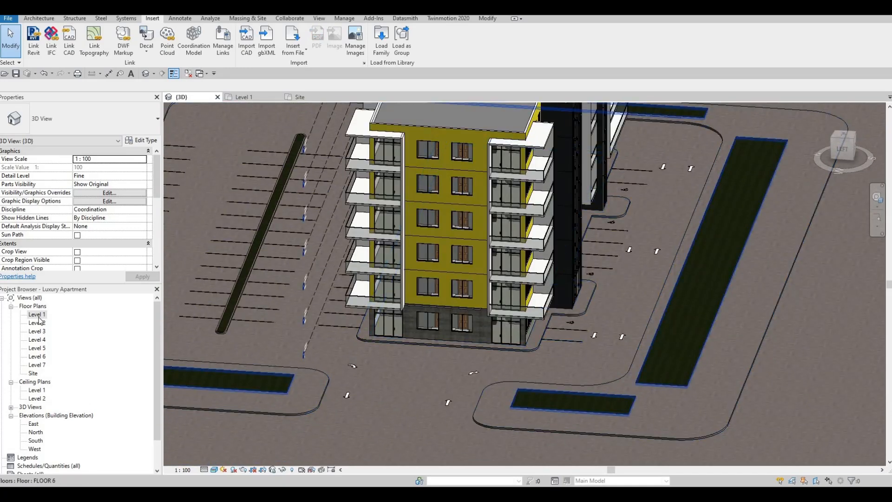
- In the Level 1 plan, copy the middle pair of straight direction arrows south of the building into both northern parking aisles
double_click(37, 314)
key("Escape")
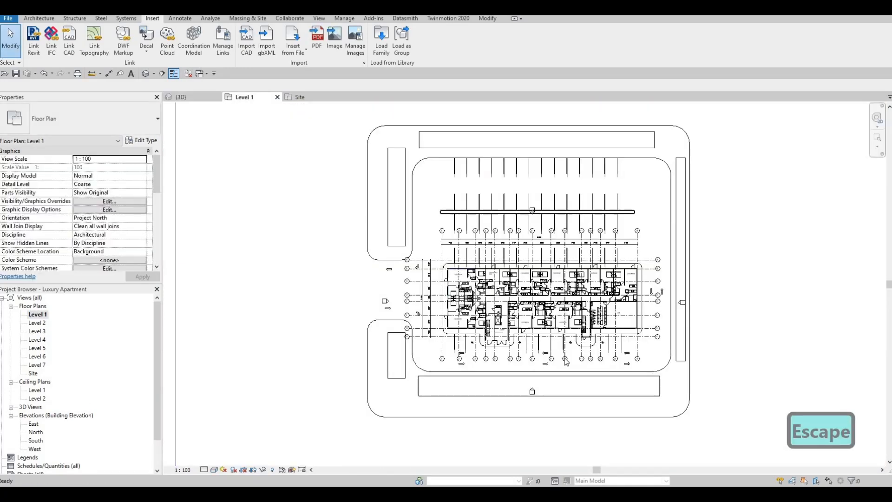
scroll(541, 370, "up", 5)
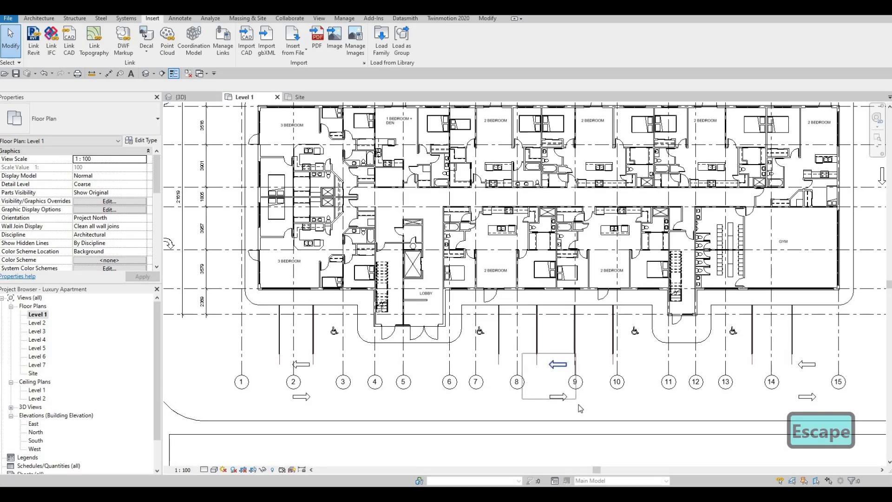
left_click(562, 377)
key("c")
key("o")
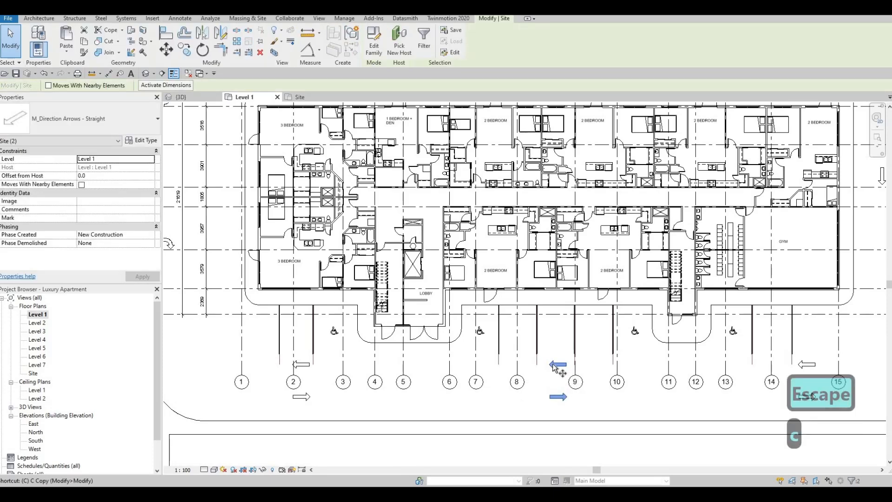
scroll(546, 295, "down", 4)
scroll(530, 170, "up", 1)
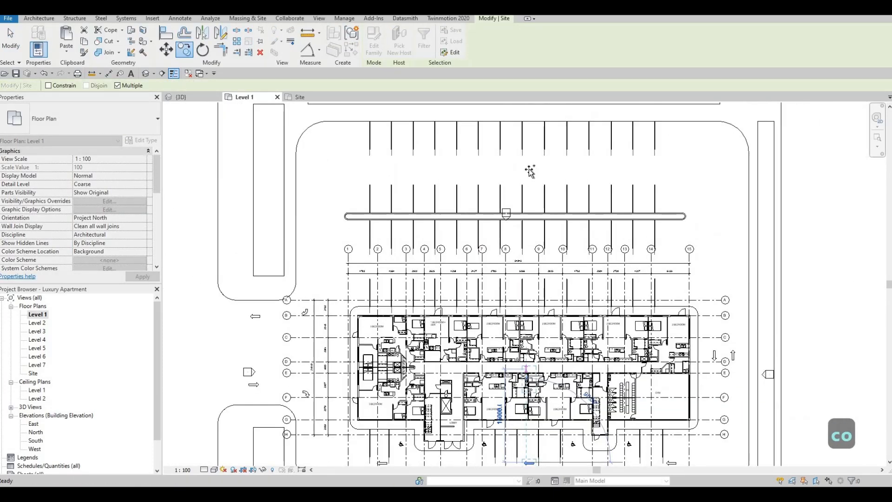
left_click(539, 175)
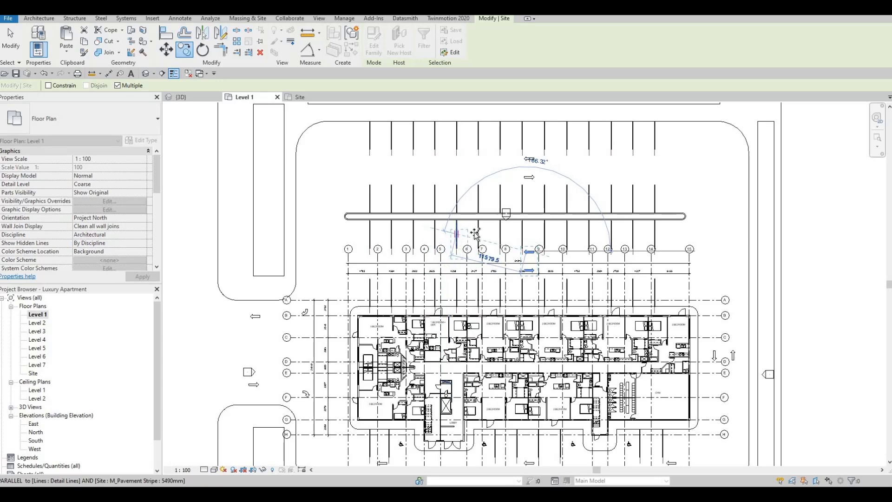
key("Escape")
scroll(381, 372, "down", 4)
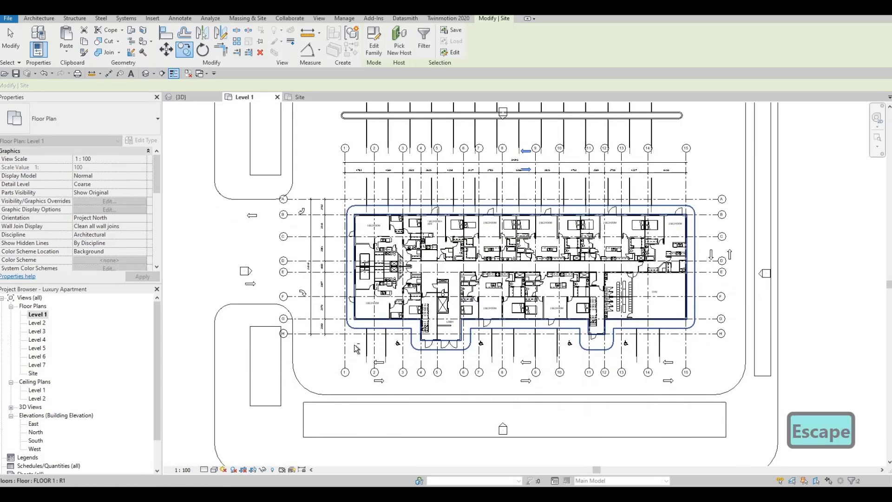
key("Escape")
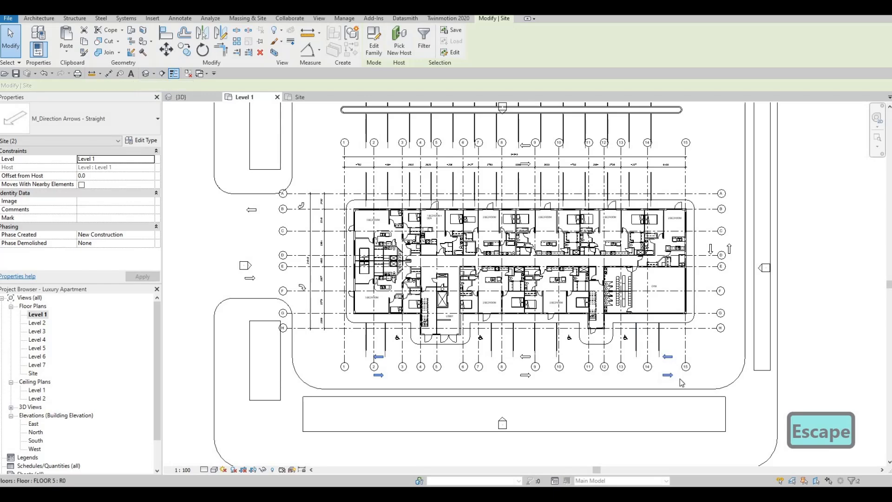
- Copy the four outer straight direction arrows from the southern driveway straight north into the northernmost parking aisle
key("c")
key("o")
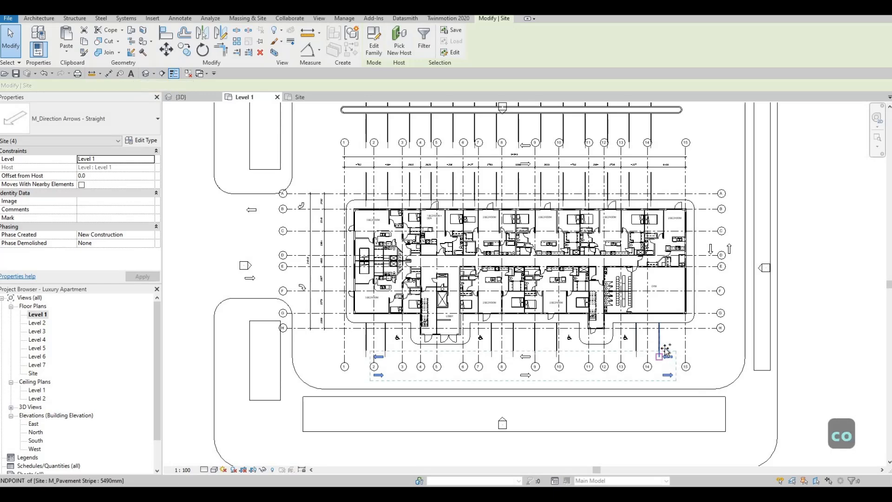
left_click(668, 356)
middle_click_drag(673, 238, 655, 385)
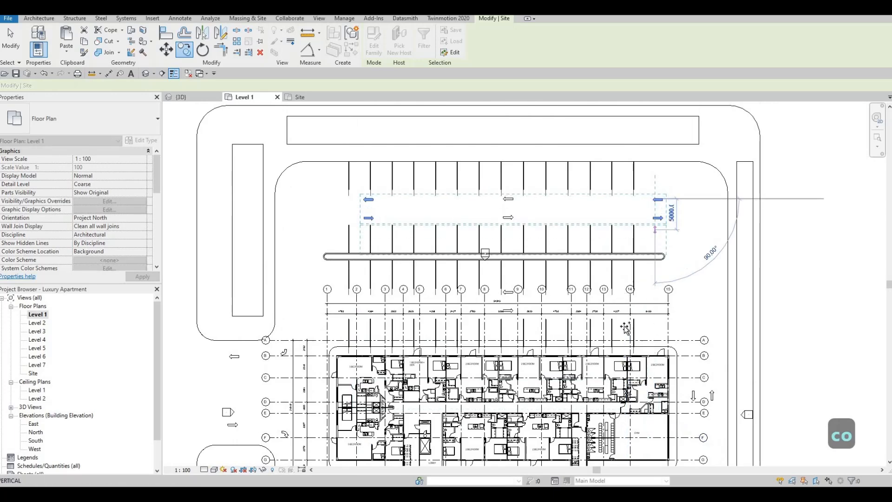
scroll(621, 299, "down", 2)
middle_click_drag(624, 336, 616, 318)
key("Escape")
middle_click_drag(606, 357, 558, 325)
key("Escape")
key("Escape")
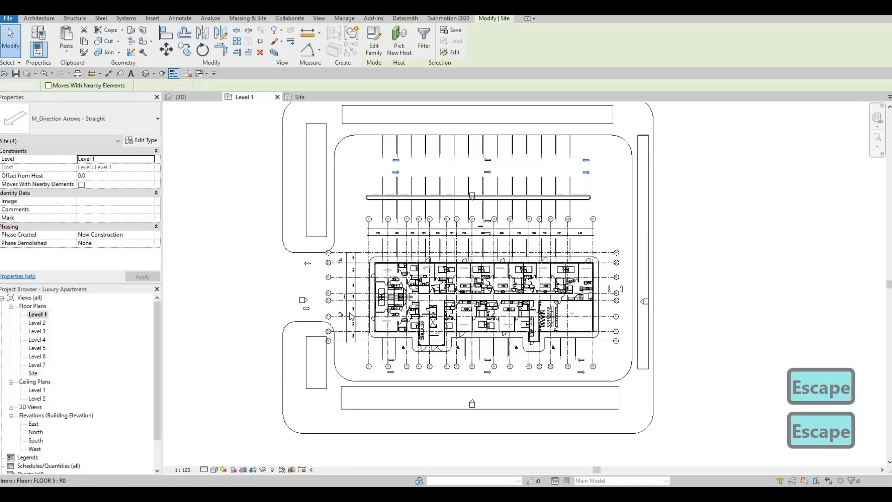
- Create similar turn arrows from the one at the western driveway and place two at the east ends of the northern parking aisles
scroll(349, 222, "up", 3)
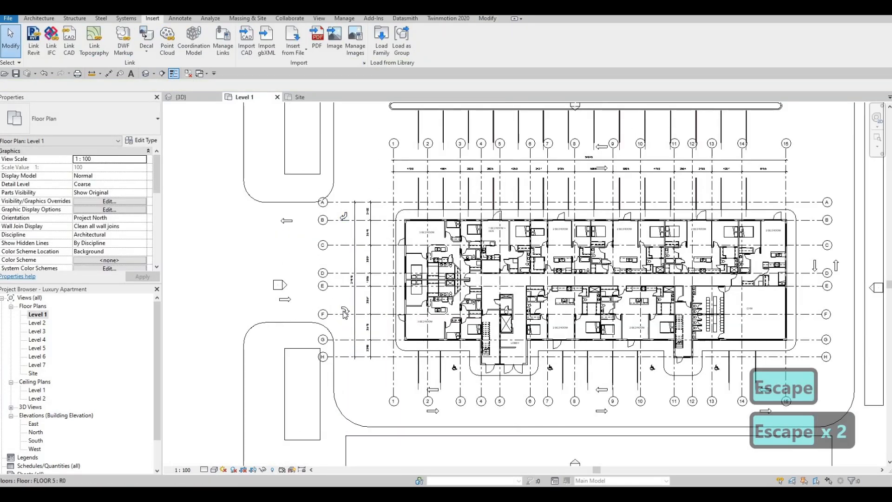
left_click(344, 311)
key("c")
key("s")
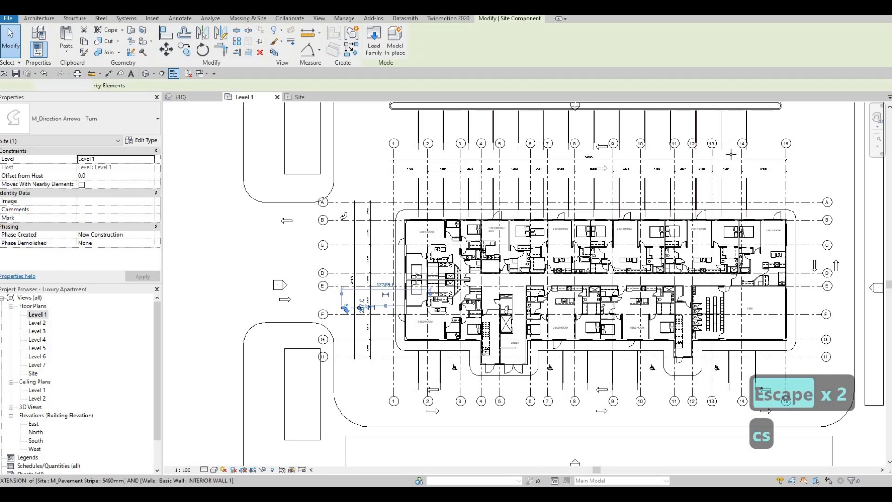
middle_click_drag(738, 163, 685, 279)
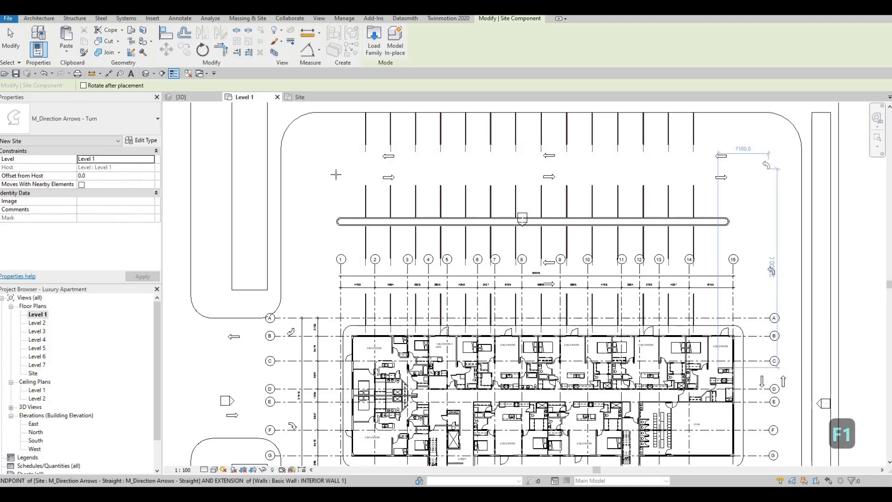
- Place two more turn arrows at the west ends of the northern parking aisles, rotating them to suit the traffic direction
left_click(330, 172)
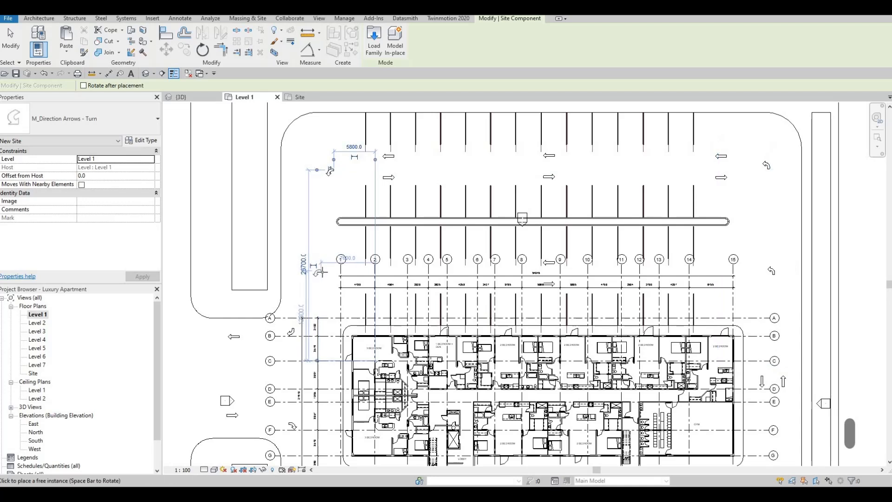
key("space")
key("space")
key("space")
key("space")
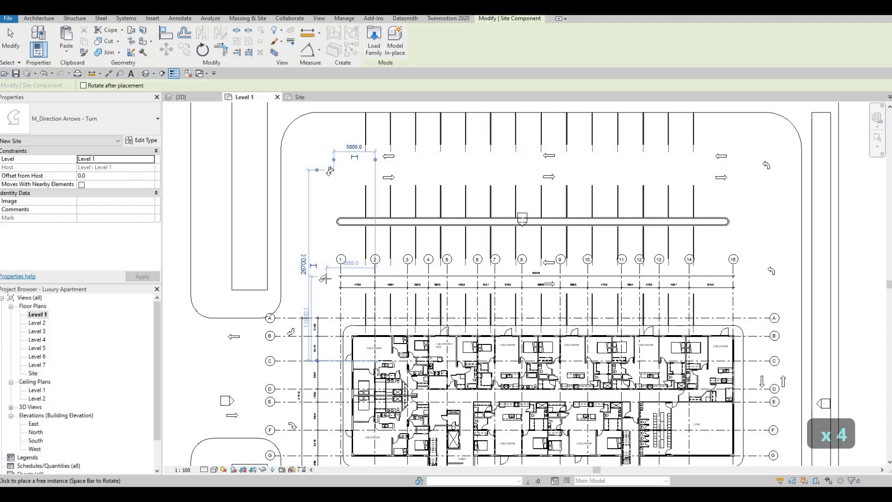
left_click(321, 280)
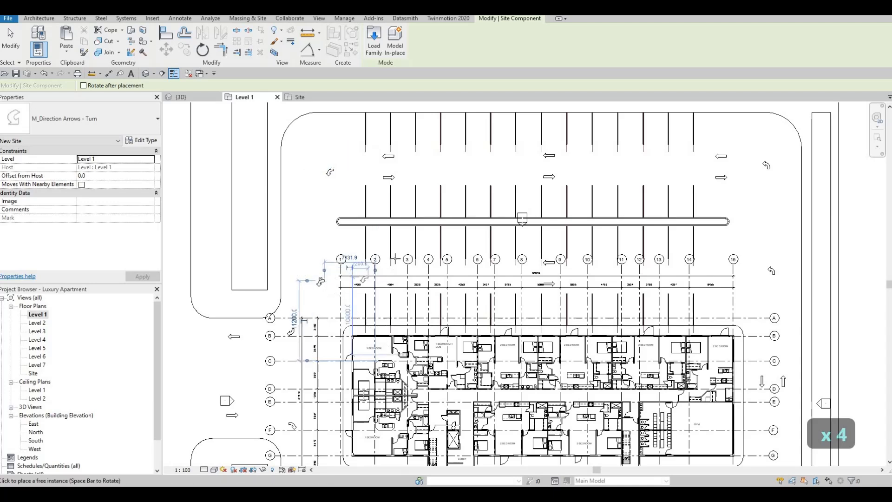
key("Escape")
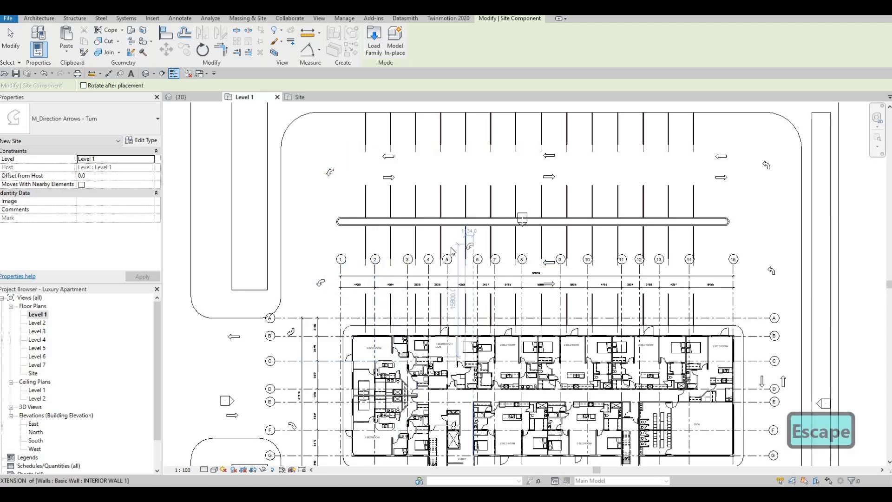
scroll(461, 257, "down", 3)
key("Escape")
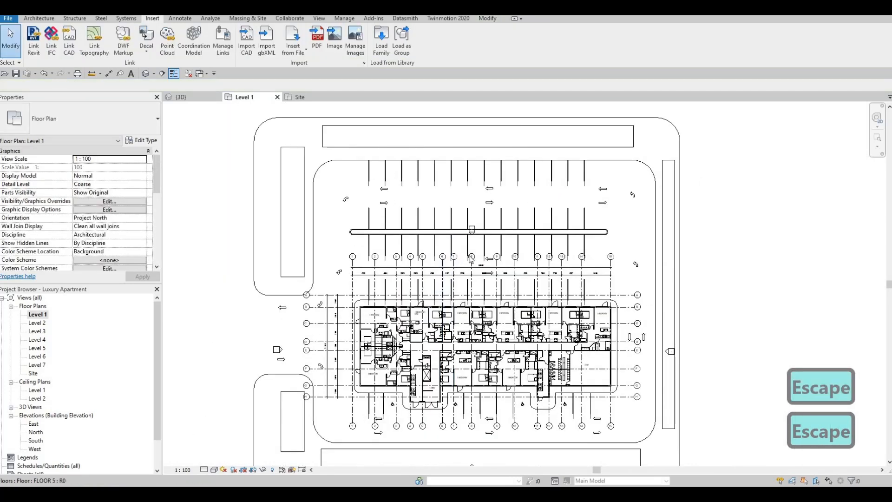
- Return to the 3D view and look over the whole site around the building
middle_click_drag(617, 289, 620, 278)
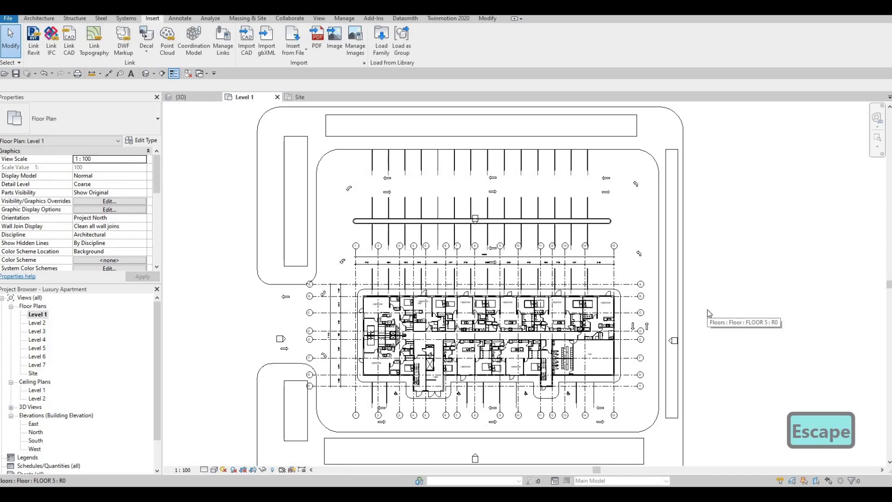
left_click(205, 99)
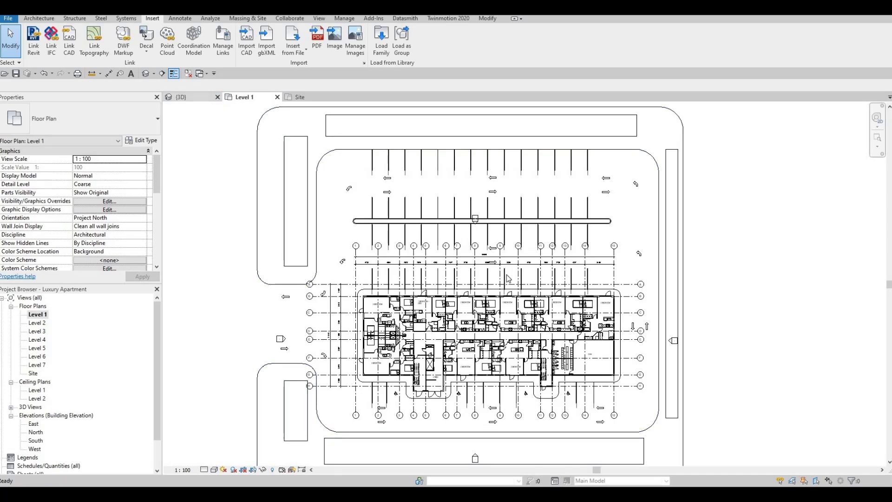
middle_click_drag(544, 294, 465, 360, "shift")
scroll(496, 333, "down", 2)
scroll(496, 333, "down", 2)
key("F1")
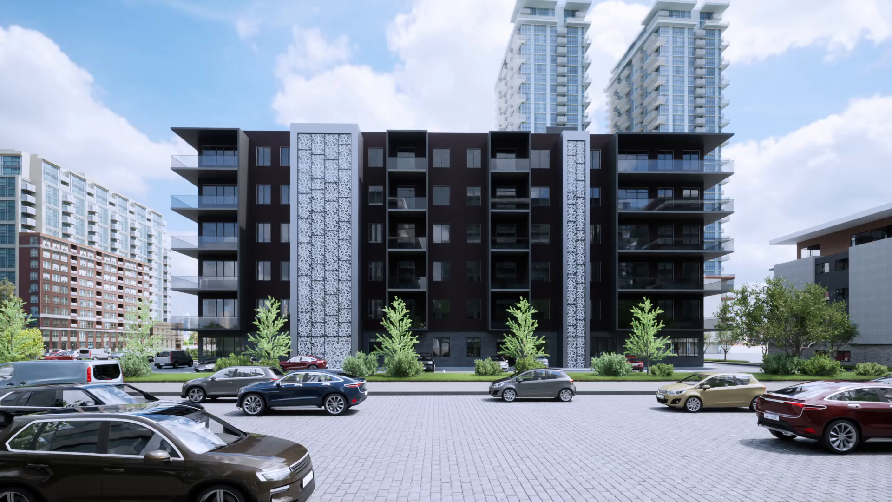